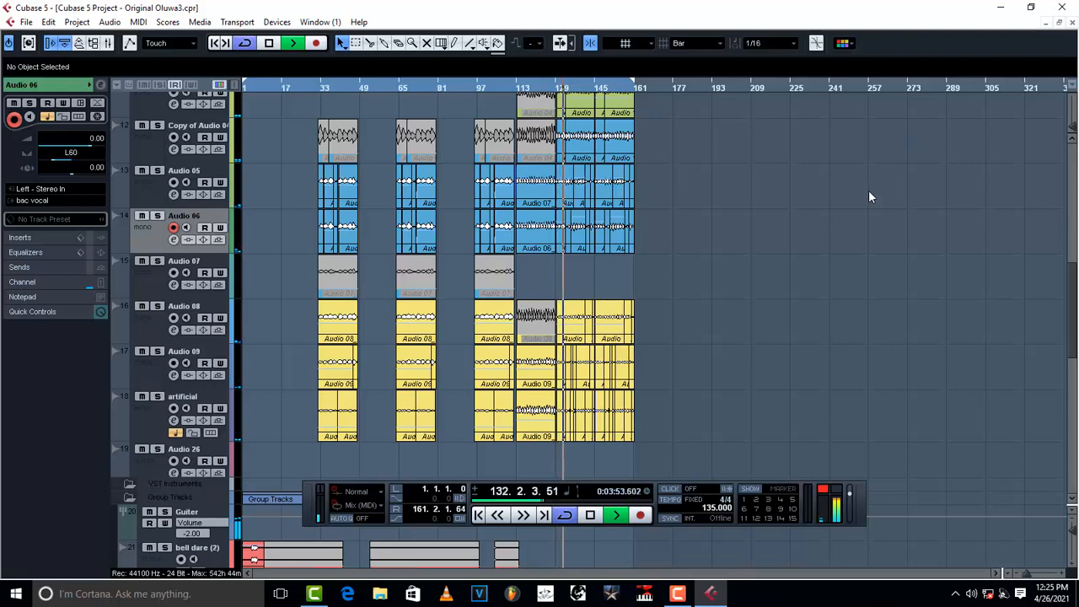
- Stop playback and look over the project's vocal, group, instrument and FX tracks
key(space)
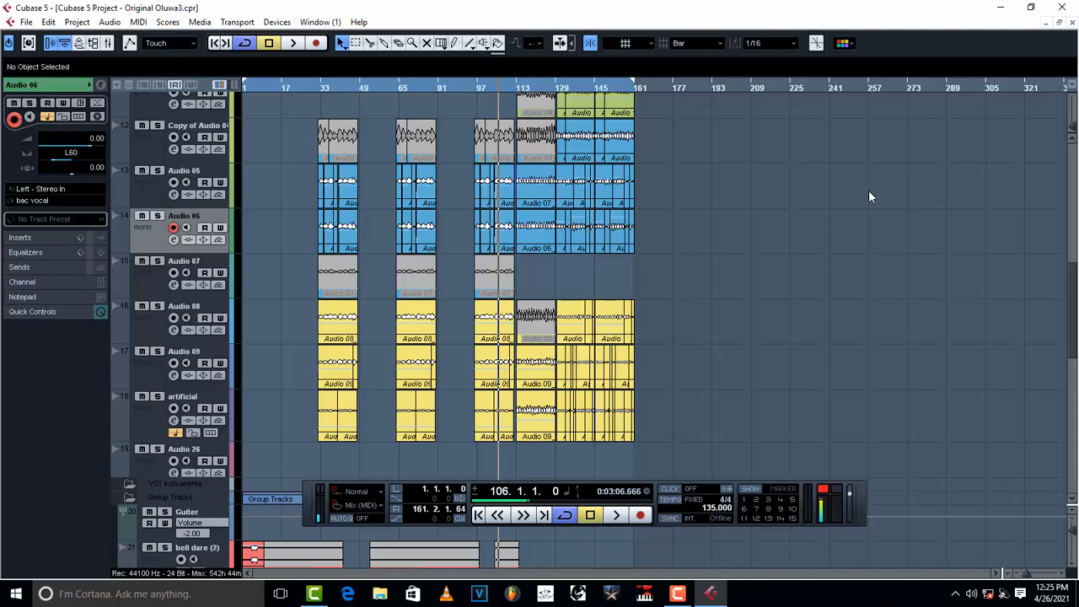
scroll(539, 310, down, 6)
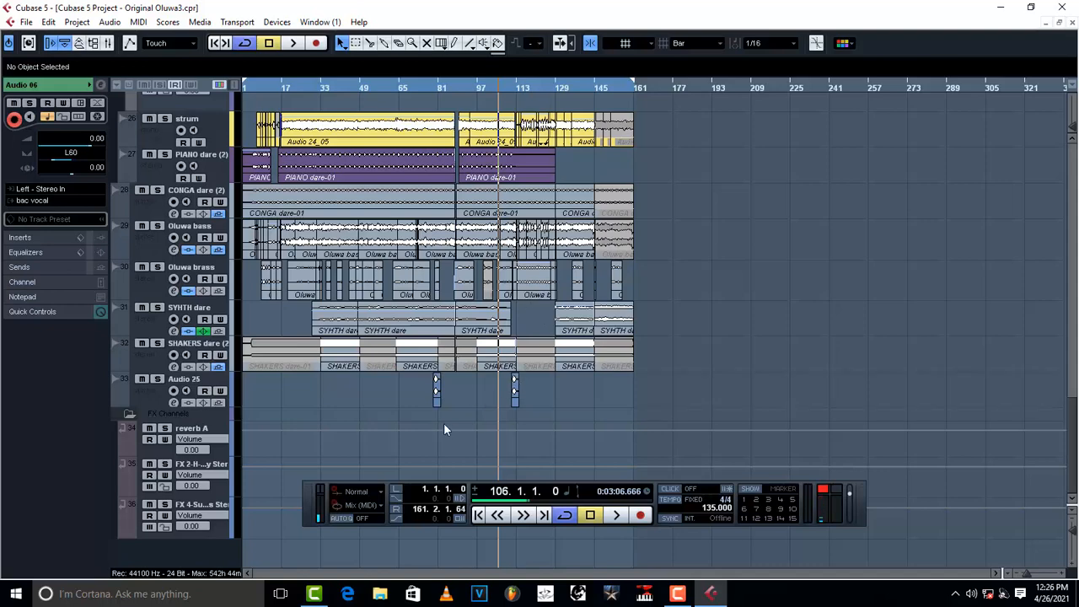
scroll(439, 393, up, 10)
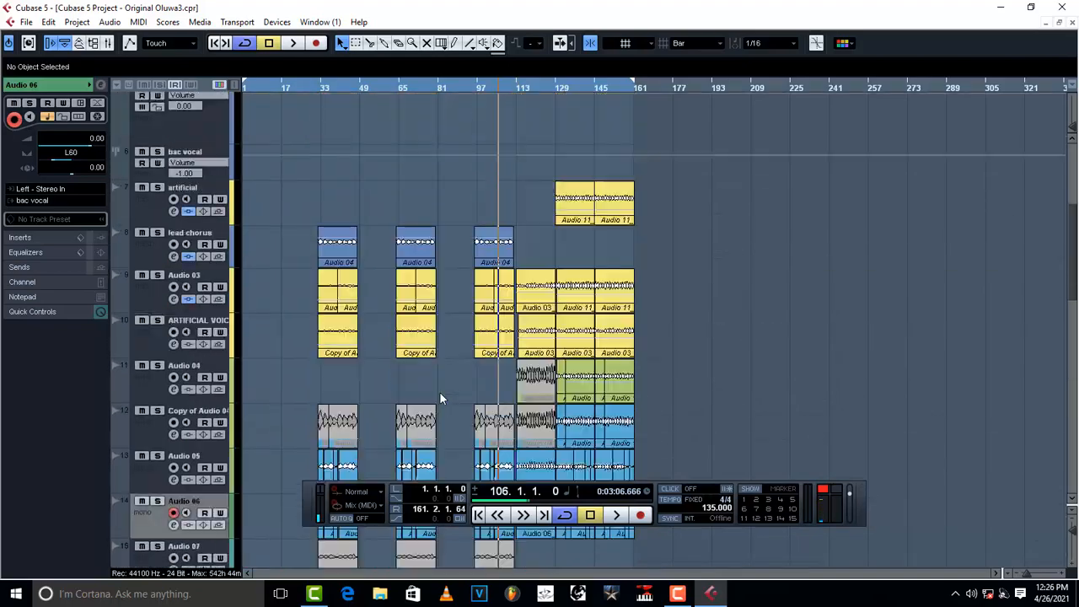
scroll(439, 394, down, 10)
scroll(439, 398, down, 2)
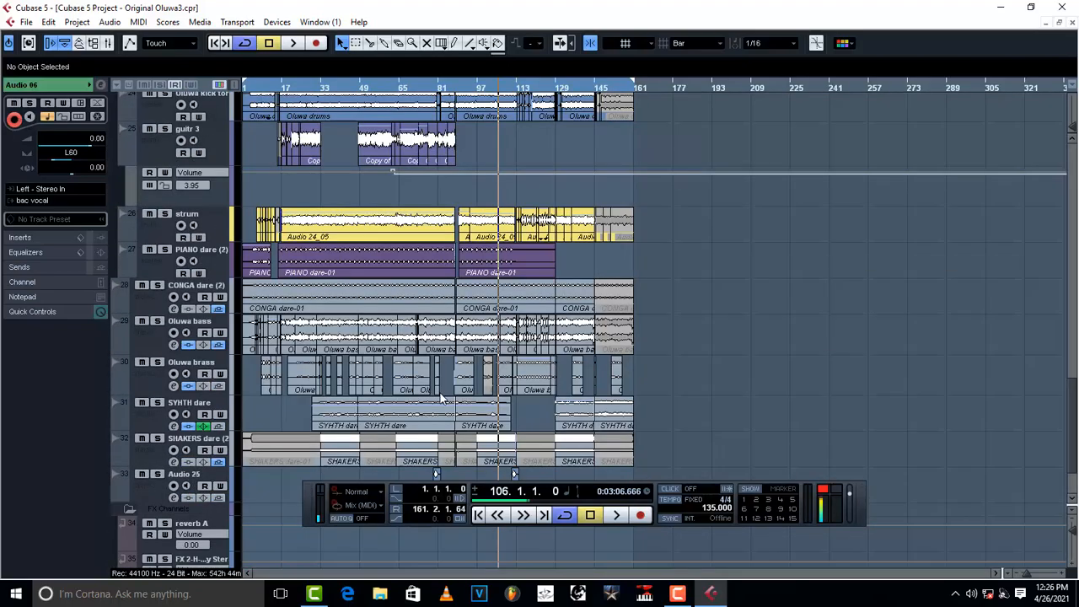
scroll(252, 224, up, 8)
scroll(252, 225, up, 12)
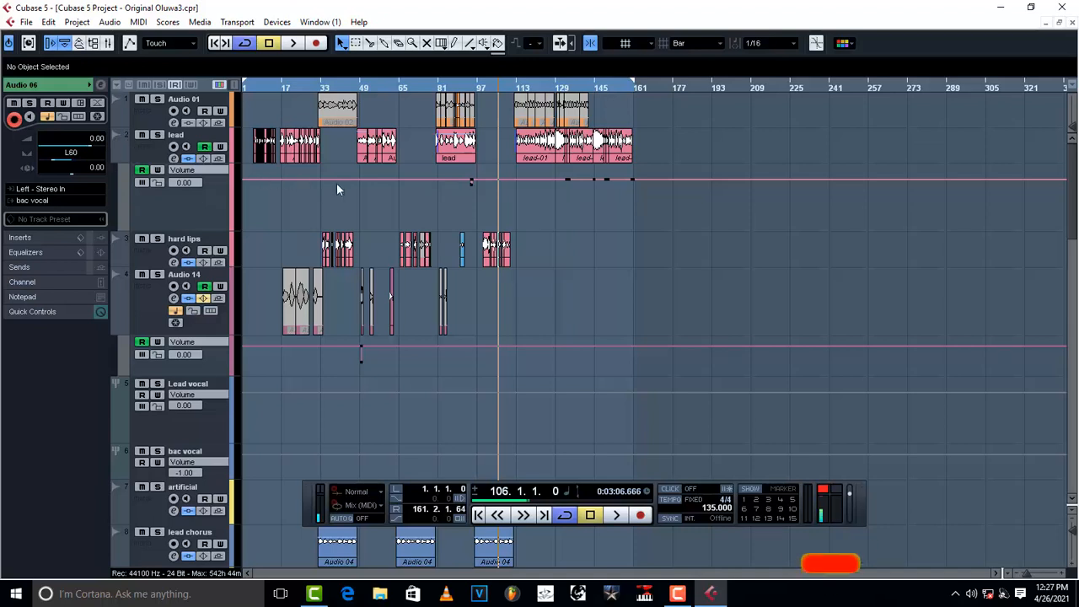
right_click(293, 155)
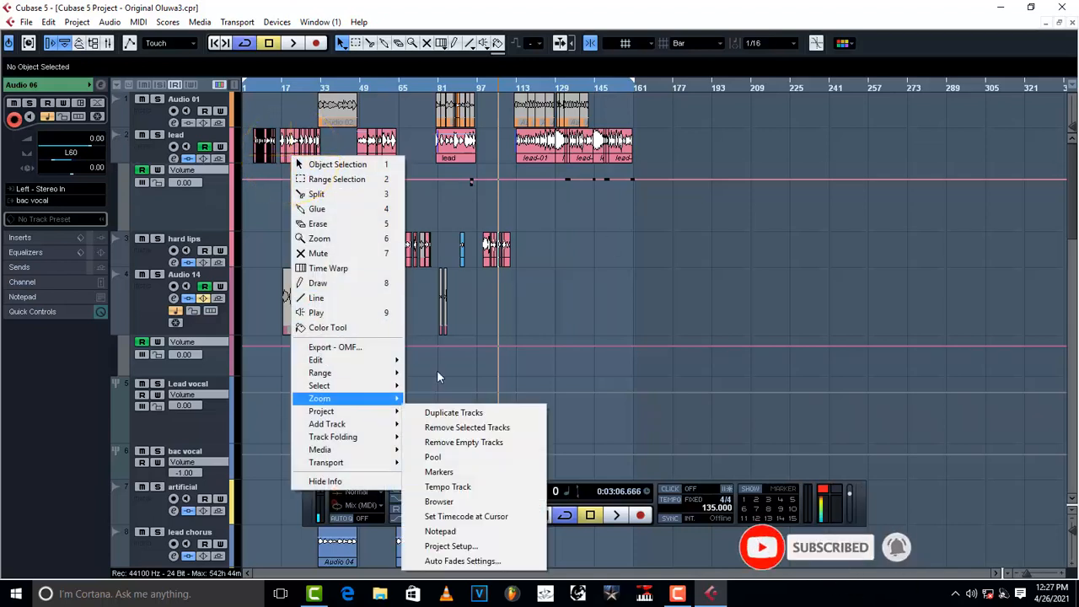
click(619, 226)
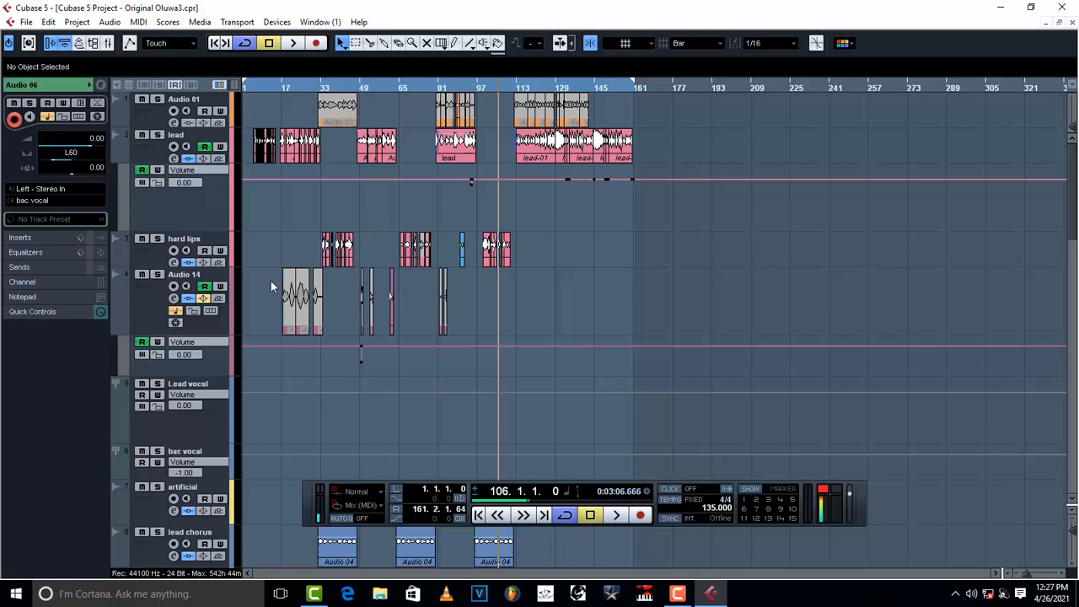
scroll(281, 293, down, 3)
click(218, 217)
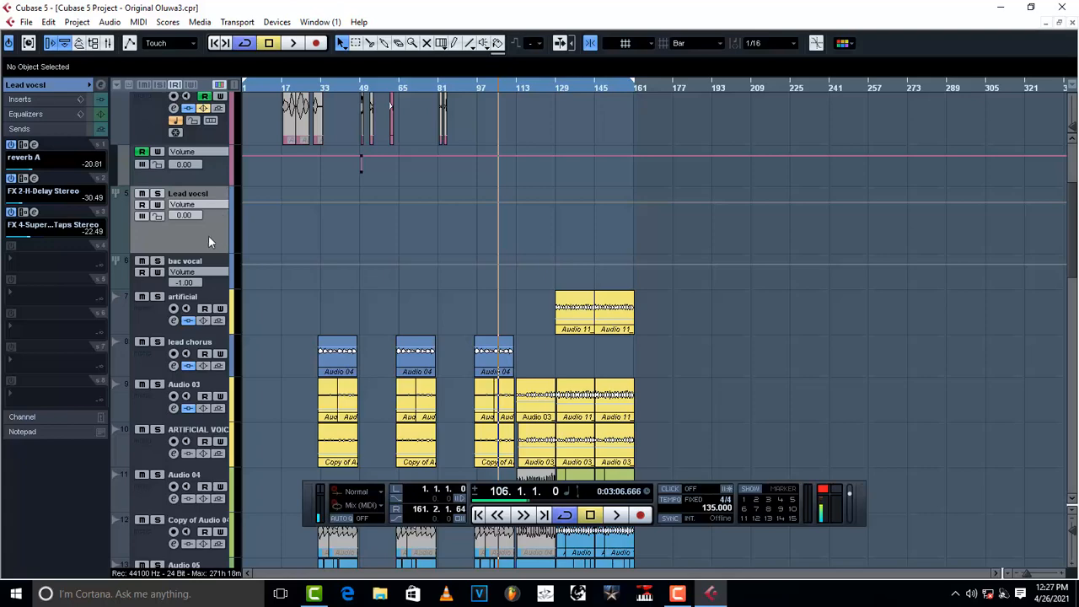
right_click(208, 241)
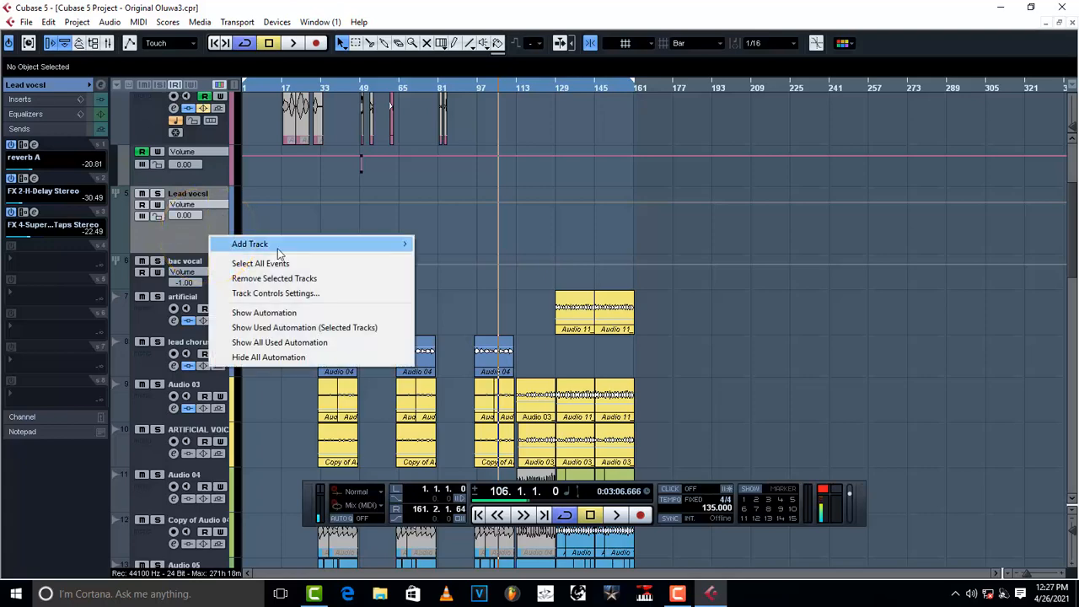
mouse_move(279, 253)
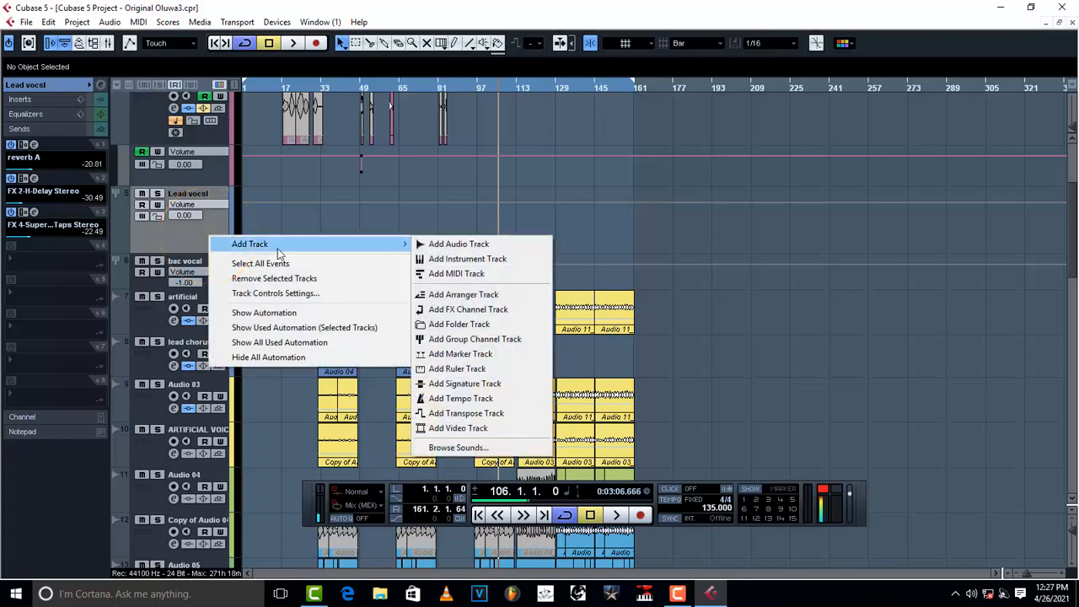
click(466, 339)
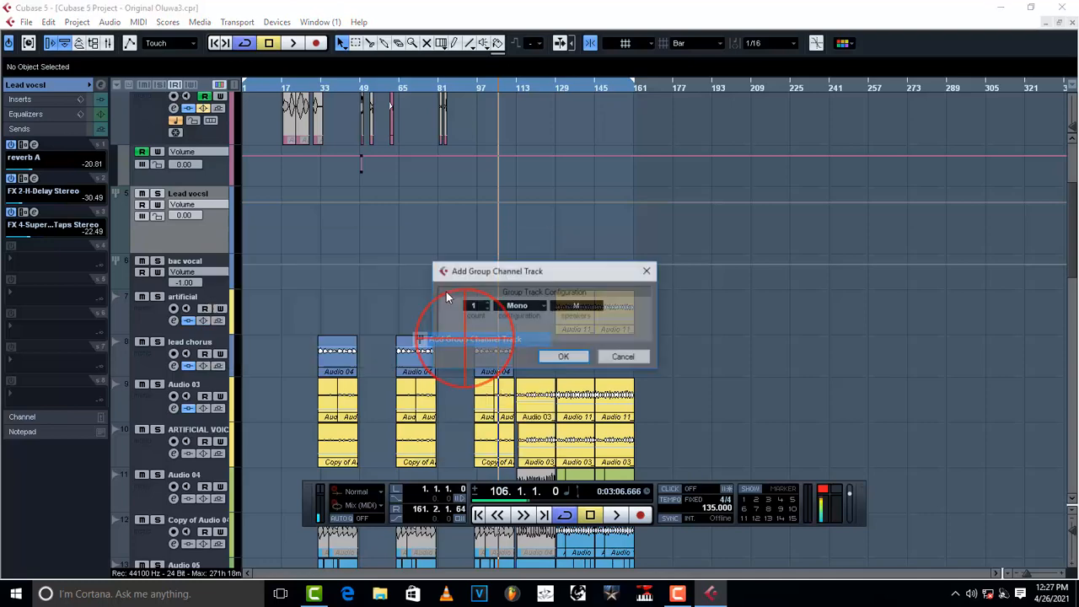
click(489, 306)
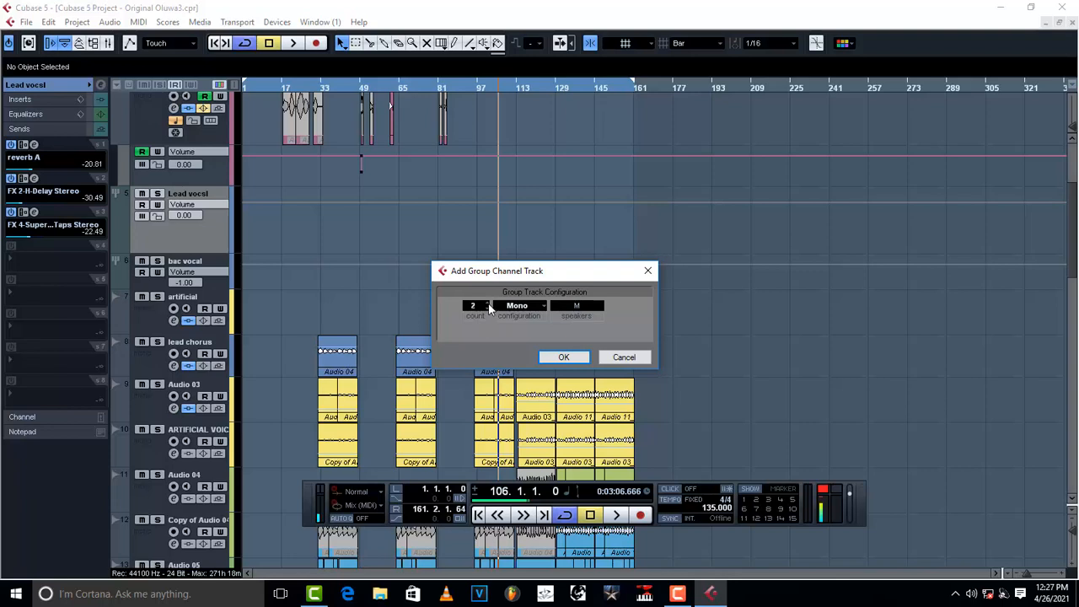
click(488, 308)
click(544, 307)
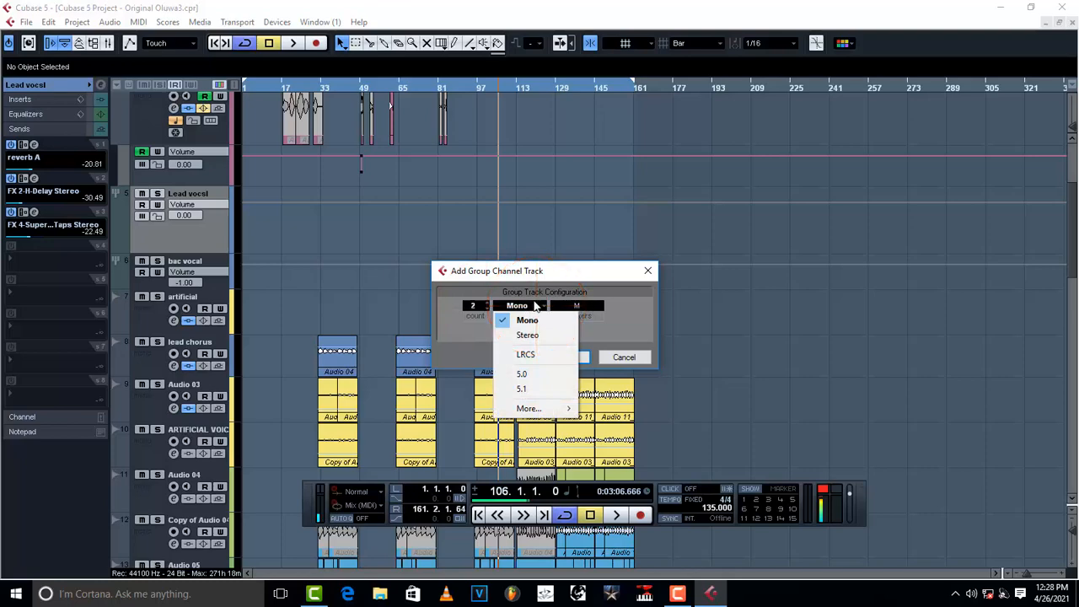
click(527, 335)
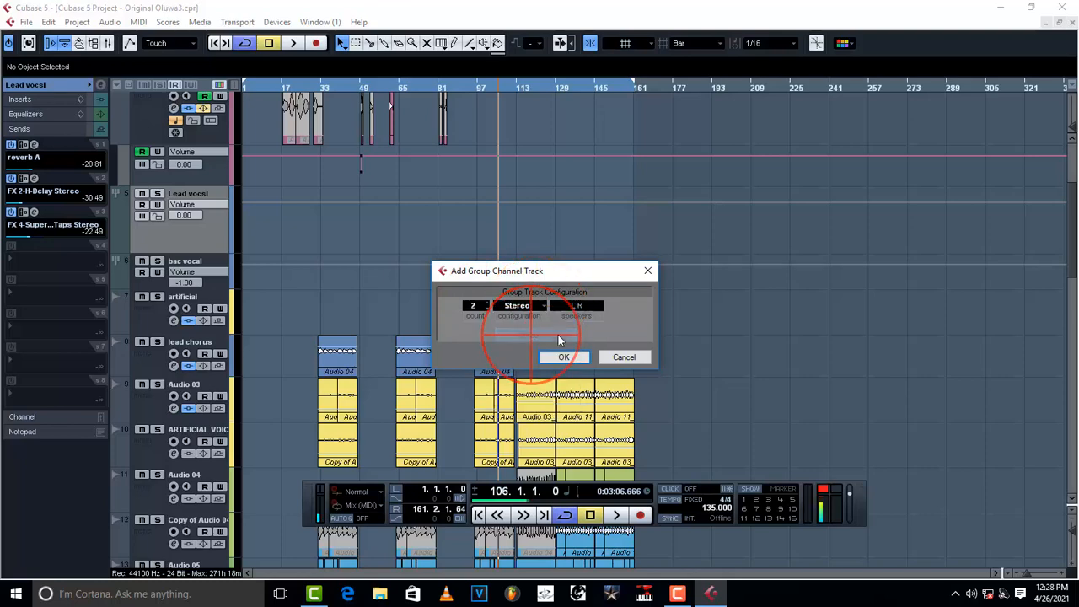
click(633, 358)
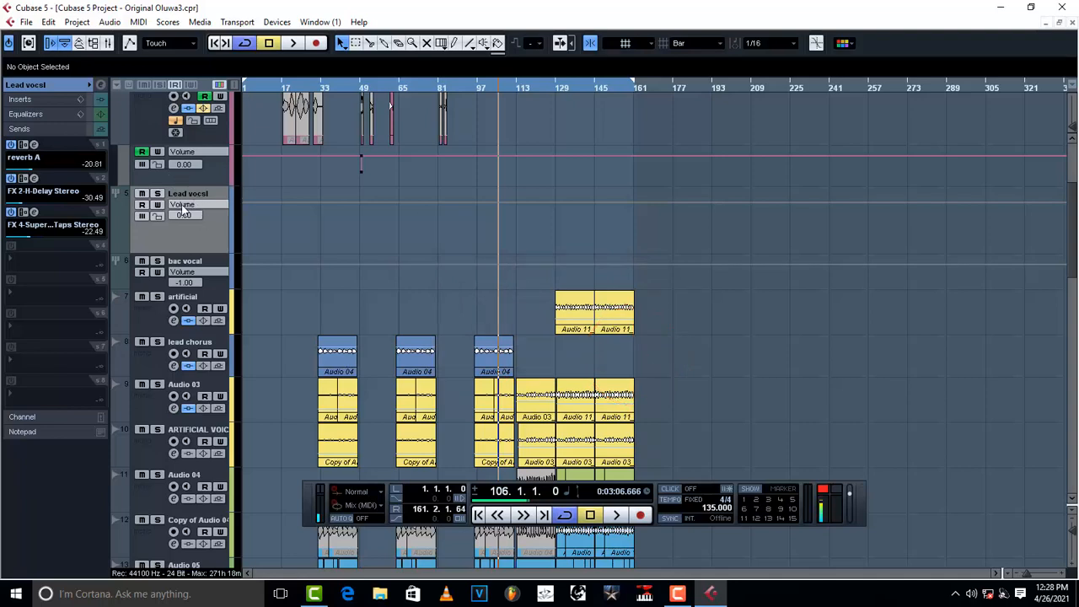
right_click(178, 230)
- Check the output routing of the lead track and of the Audio 05 backing vocal track
mouse_move(229, 243)
scroll(453, 263, up, 3)
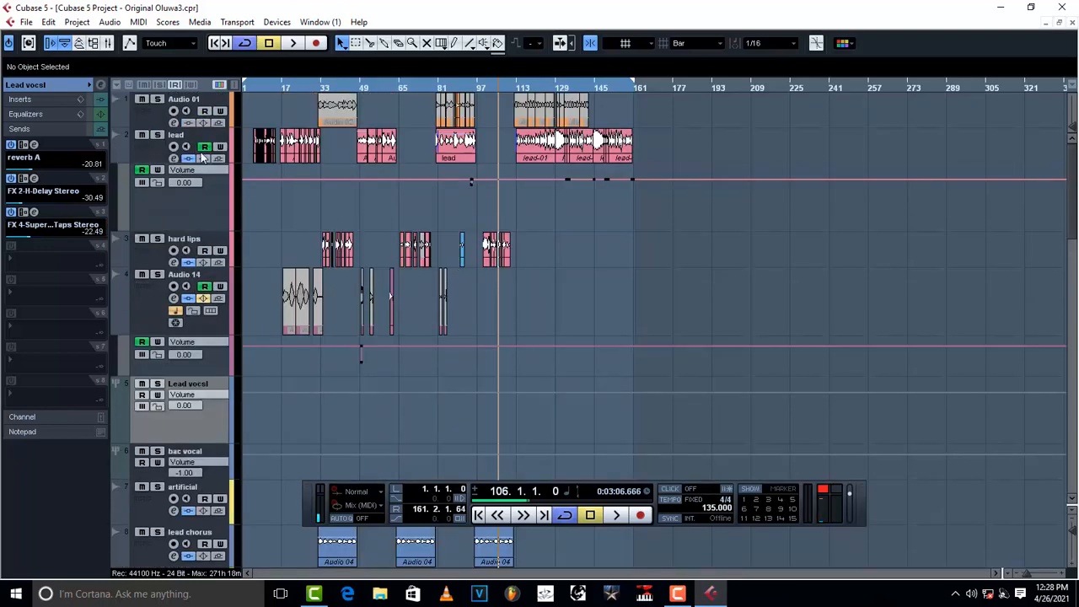
click(153, 158)
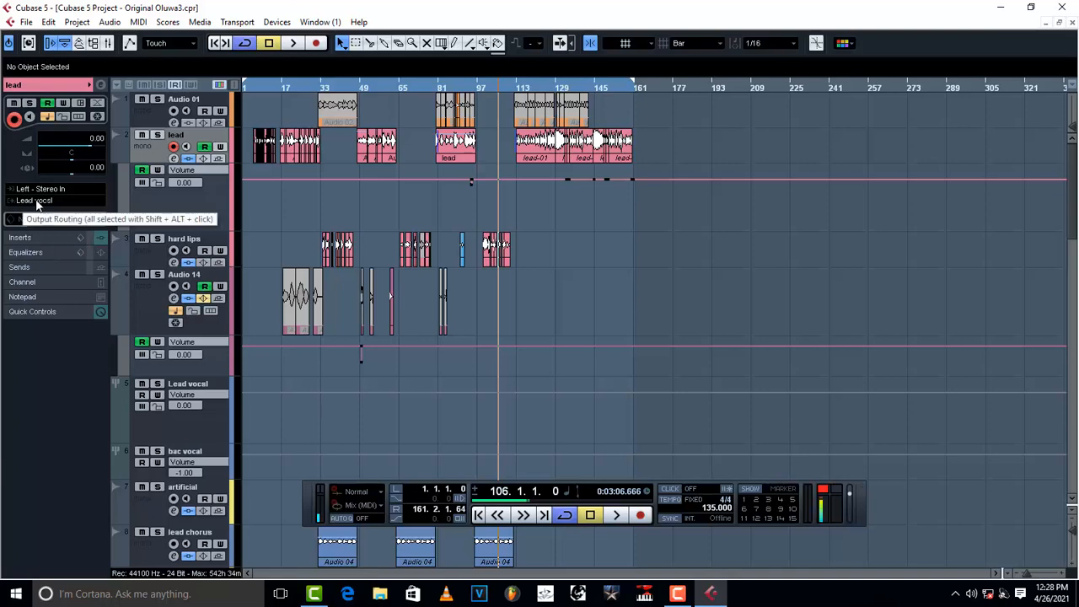
scroll(332, 245, down, 4)
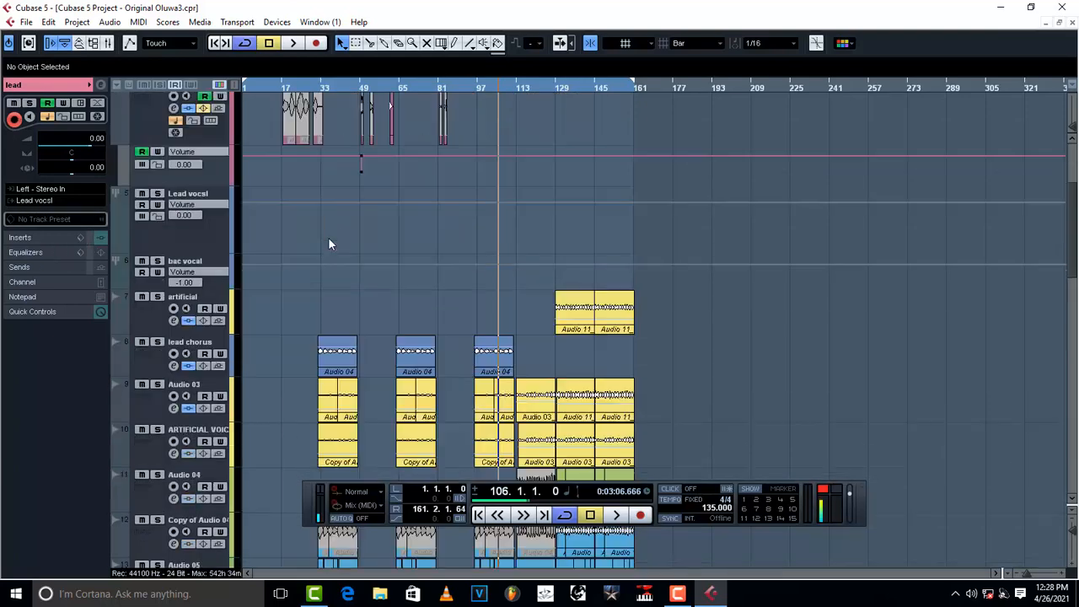
scroll(330, 244, down, 3)
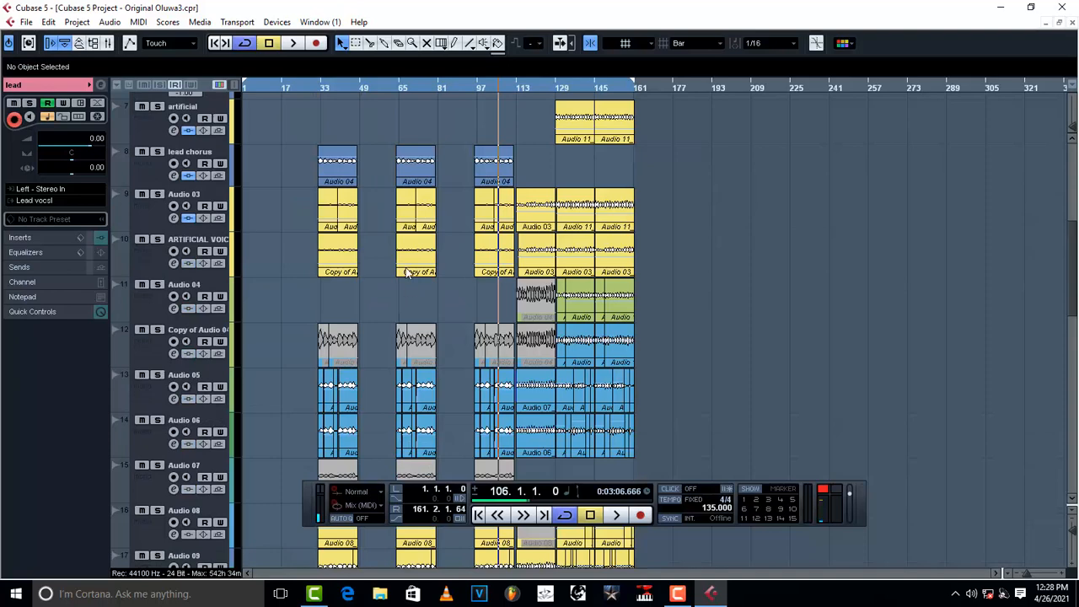
click(153, 397)
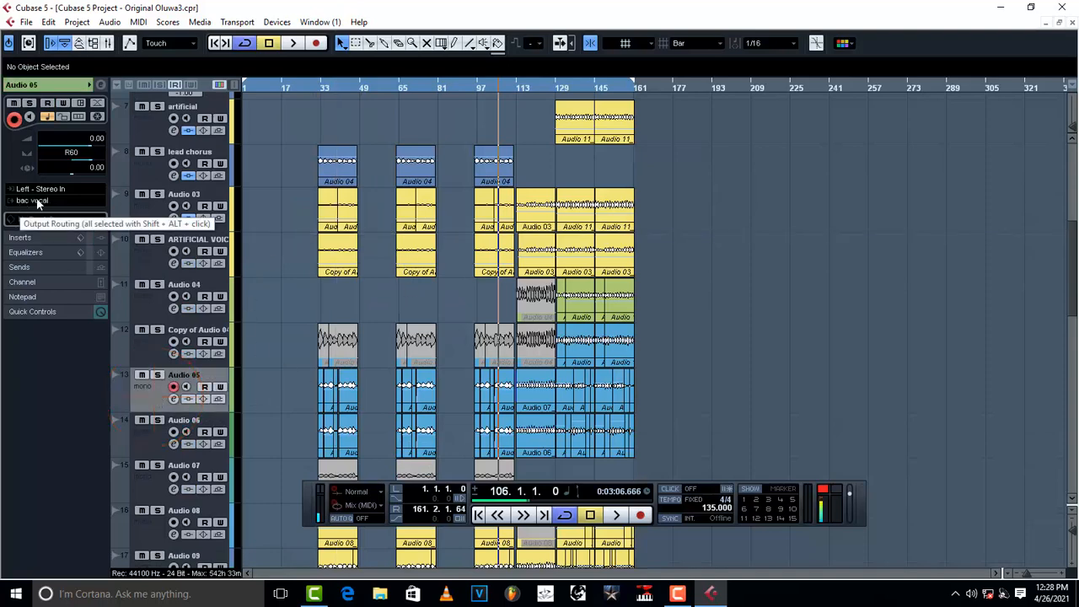
scroll(283, 242, up, 7)
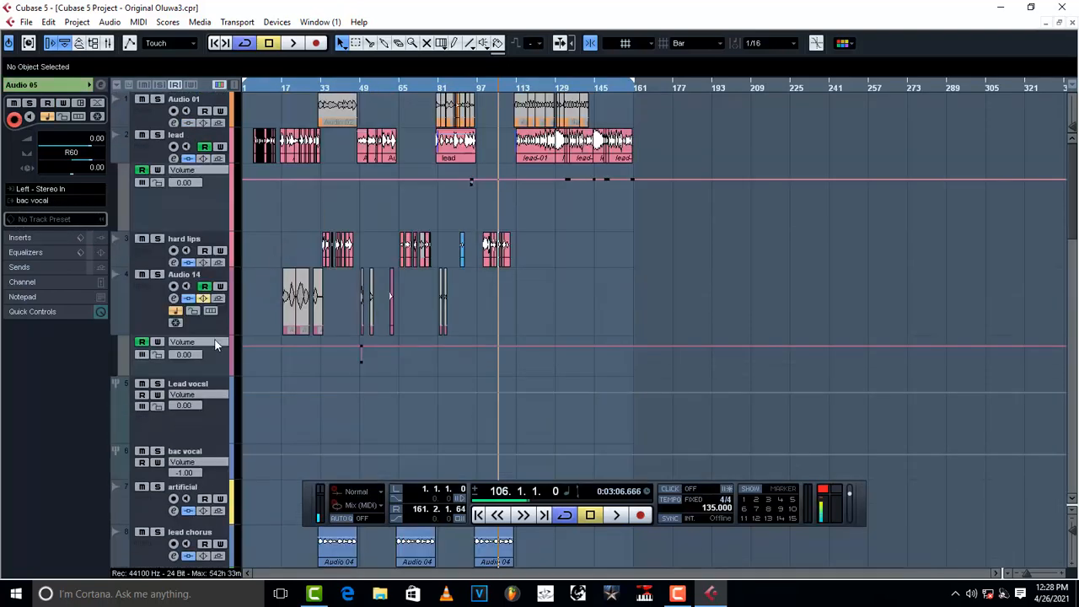
- Place the project cursor at bar 16, just before the lead track's second group of clips
scroll(216, 402, down, 2)
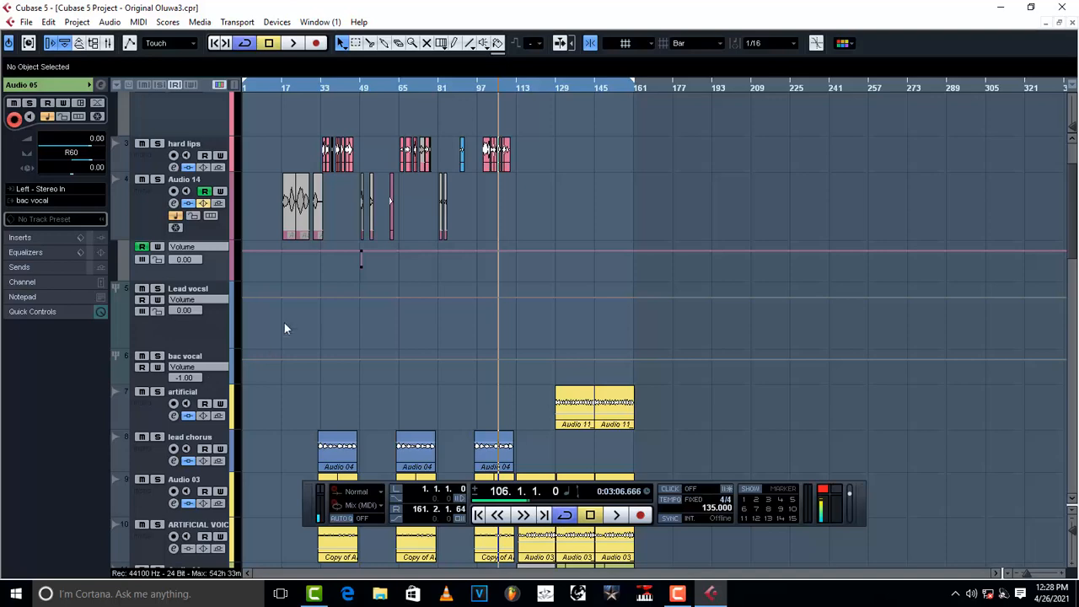
key(h)
key(h)
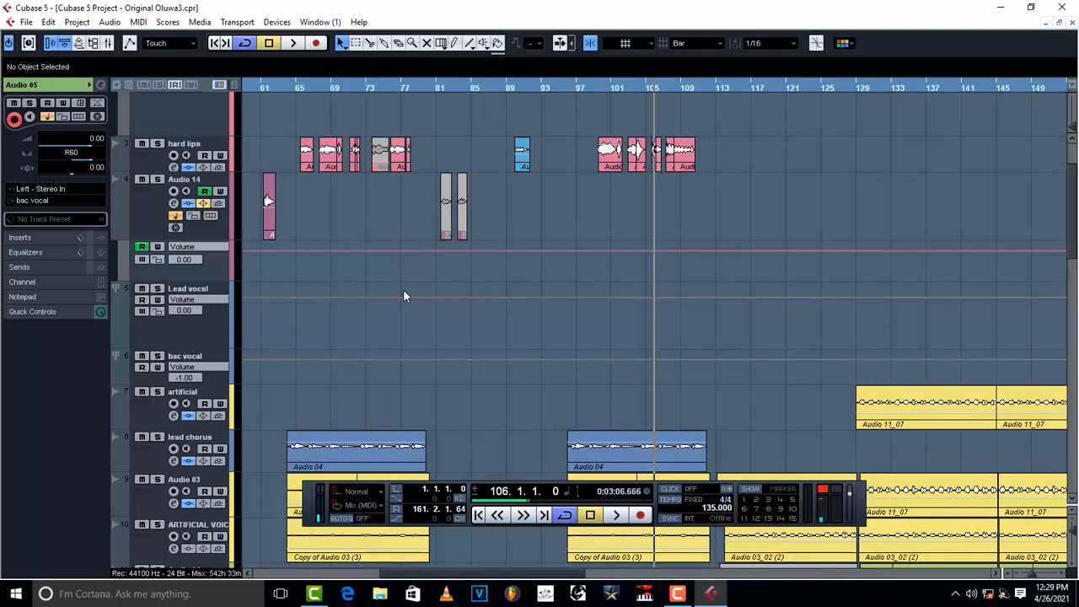
key(g)
key(g)
key(g)
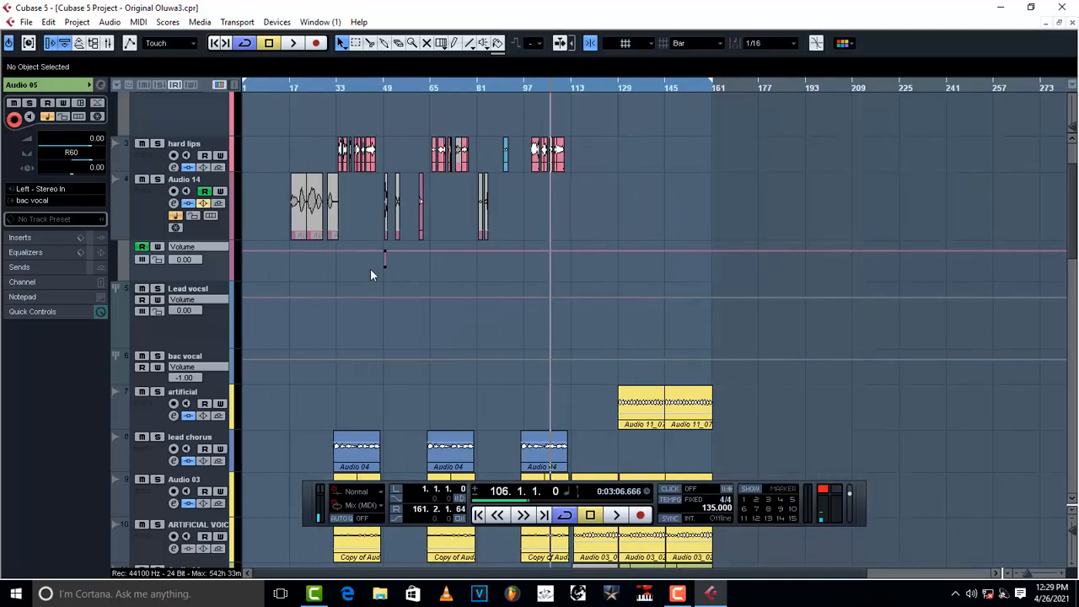
key(h)
key(h)
key(h)
key(h)
key(g)
key(g)
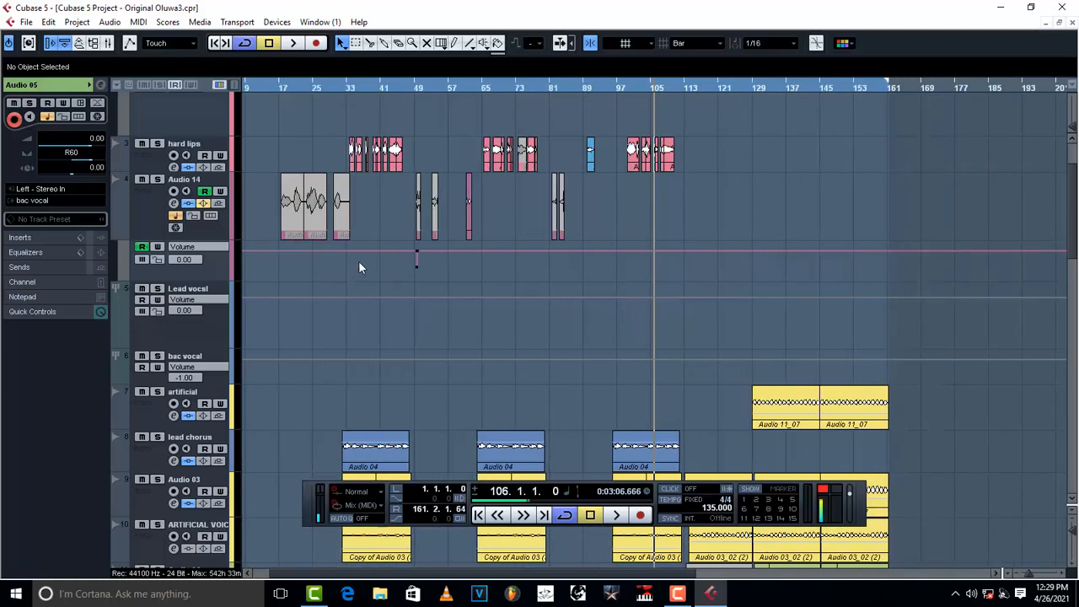
scroll(375, 225, up, 3)
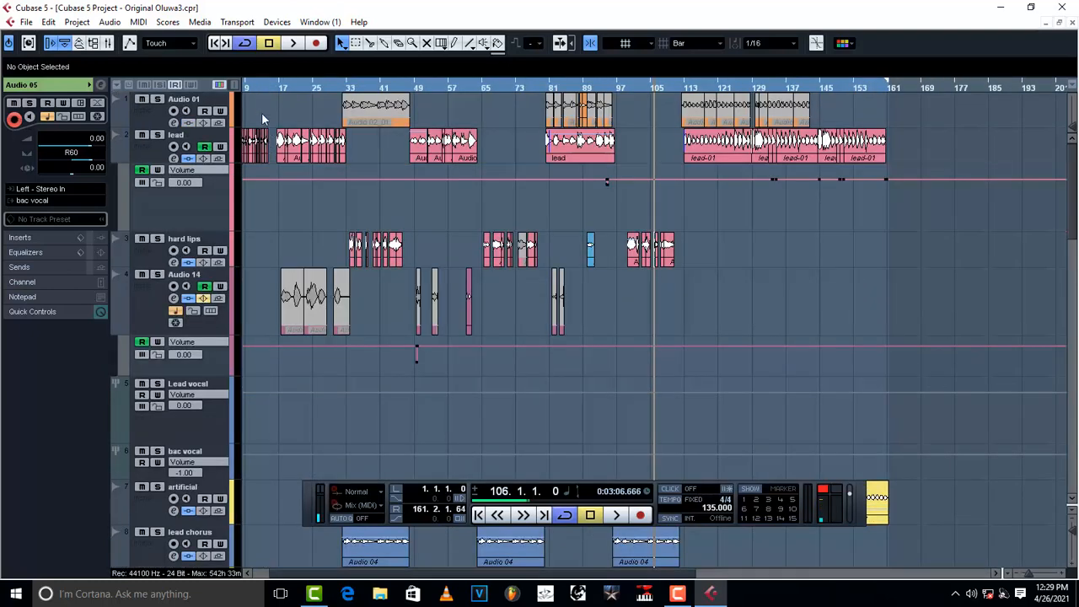
click(285, 87)
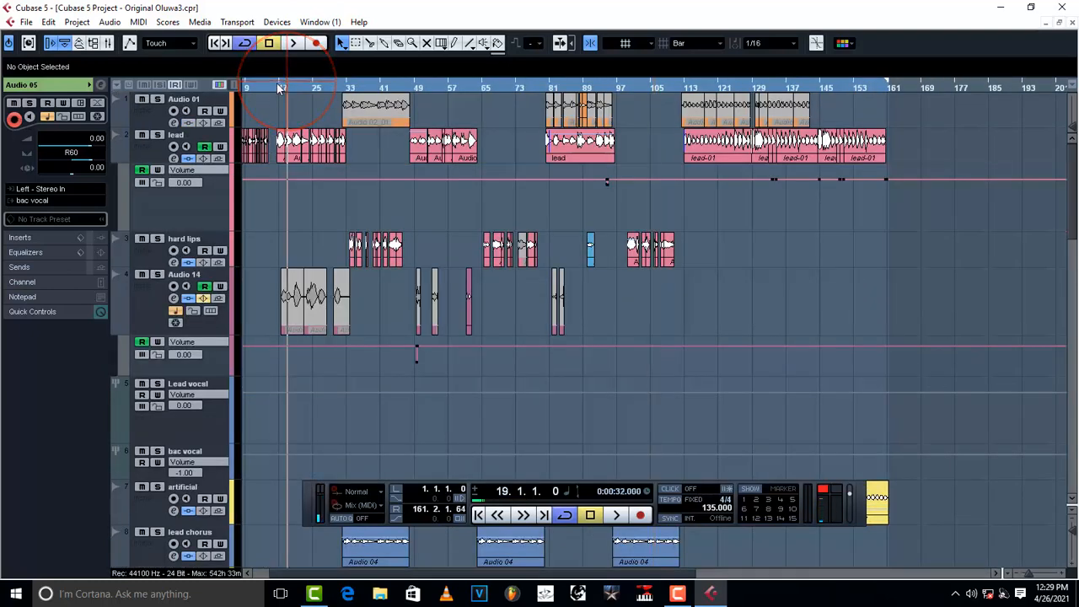
click(277, 87)
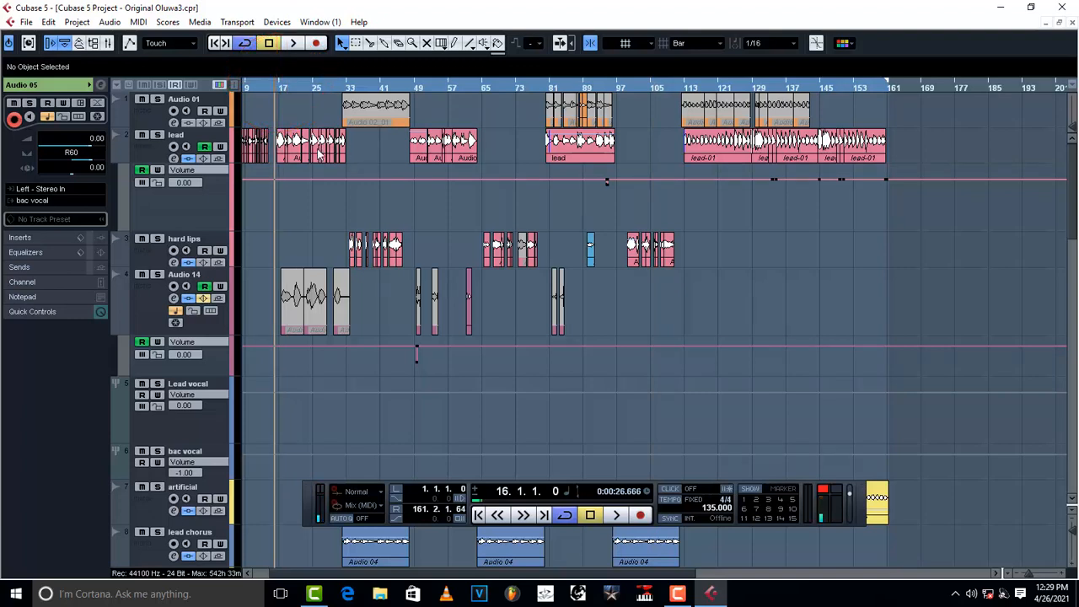
- Show the insert effects of the lead track and enlarge the timeline around its opening clips
click(149, 148)
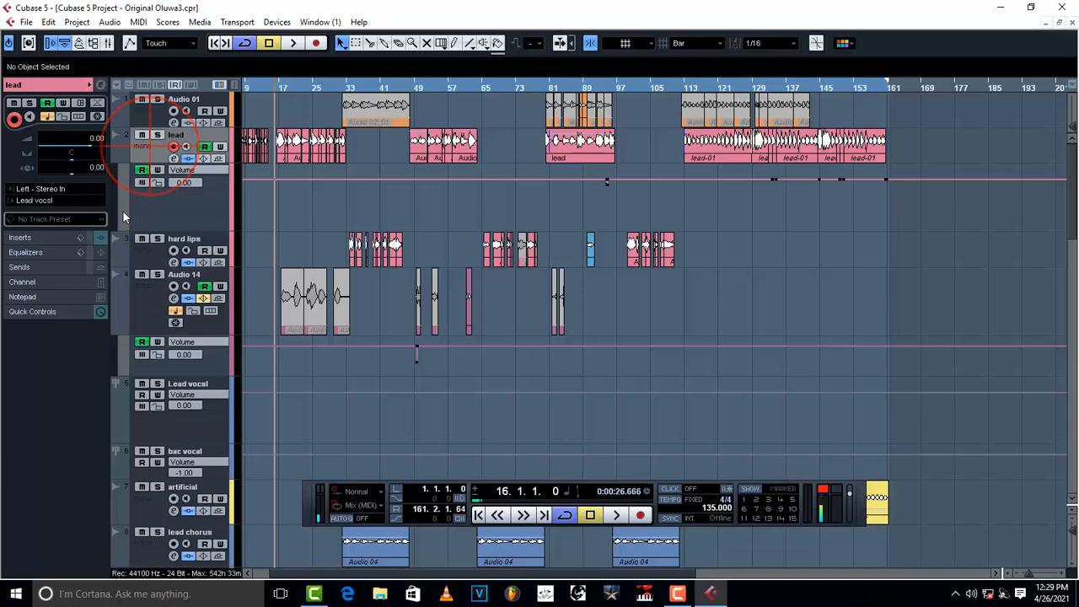
click(23, 241)
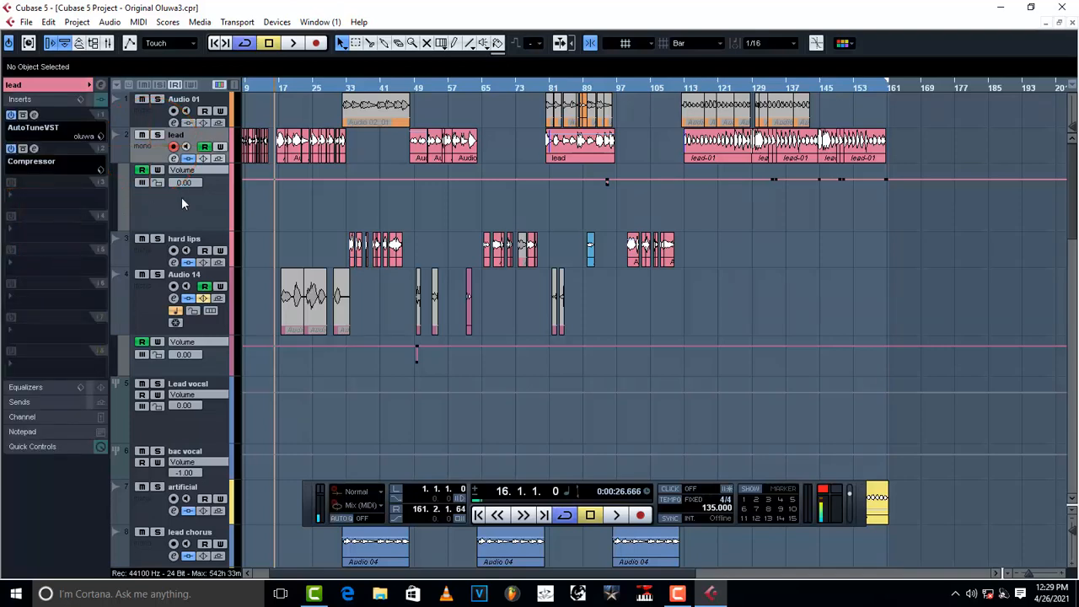
key(h)
key(h)
key(h)
key(h)
key(h)
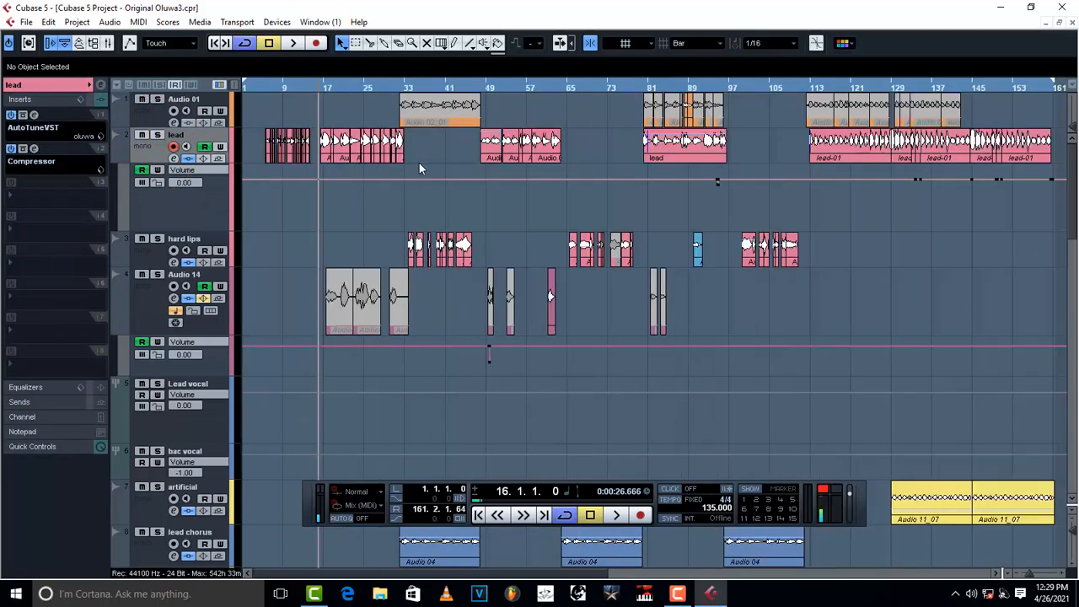
- Examine the lead track's AutoTuneVST settings, close them, and open its Compressor insert with the window moved aside
click(34, 115)
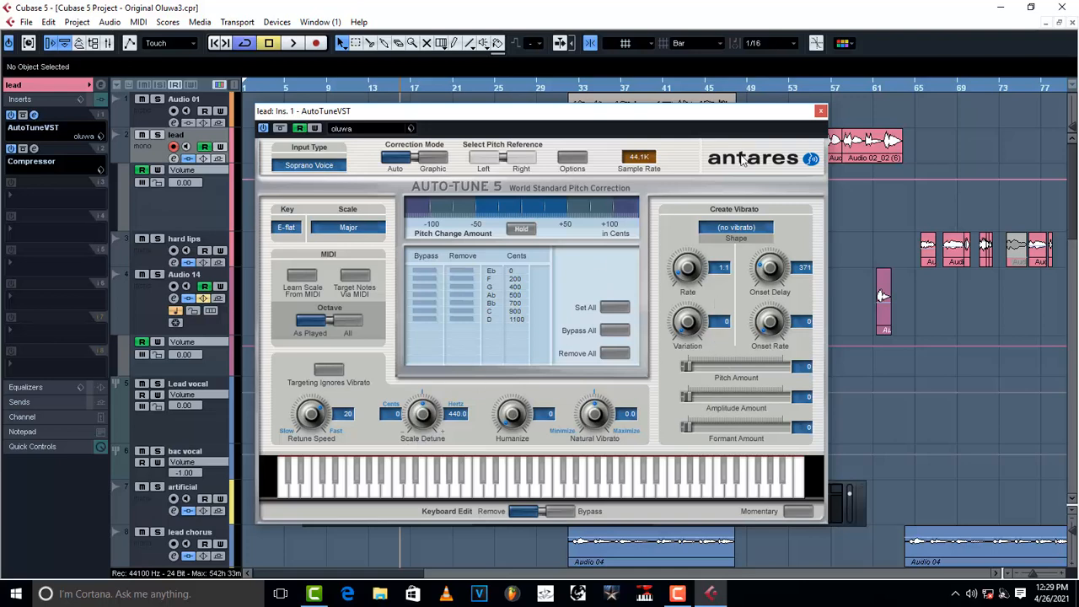
click(821, 111)
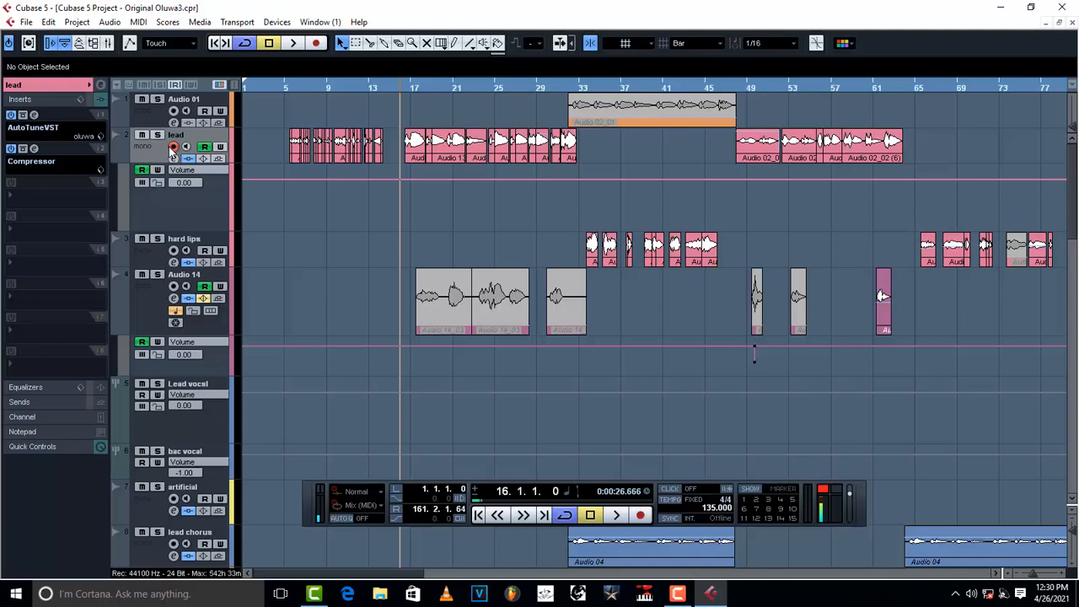
click(35, 151)
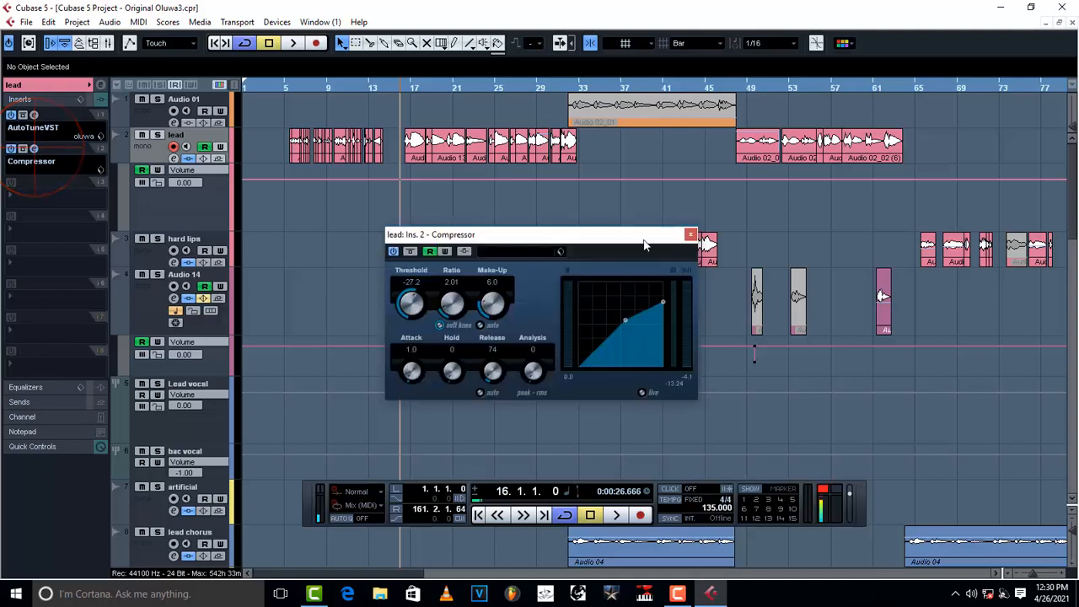
drag(631, 240, 513, 223)
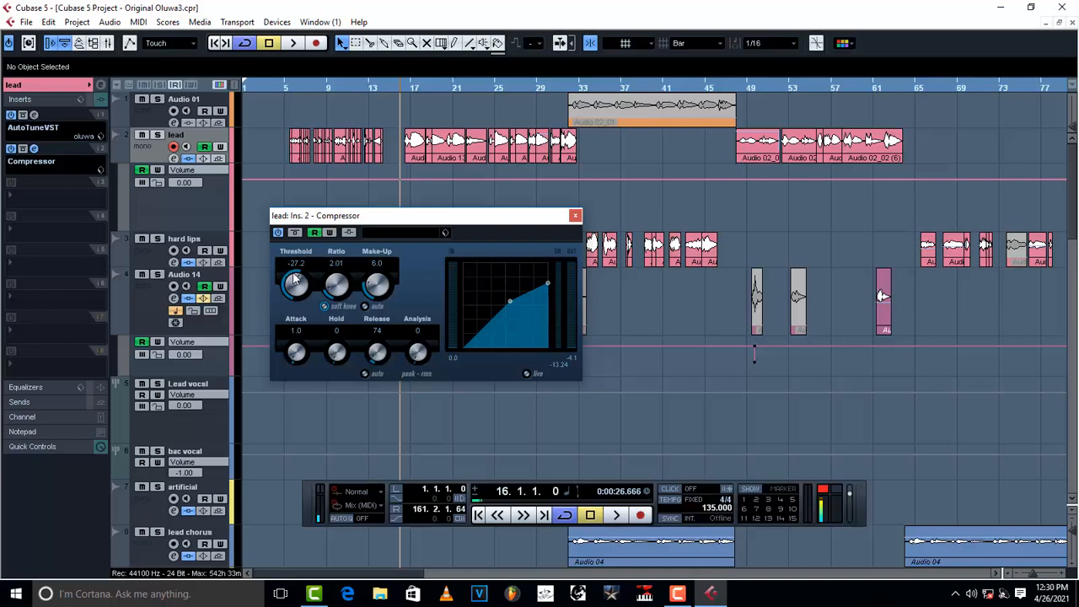
- Close the Compressor window and bypass the Compressor DeEsser, F6-RTA, RDeEsser and NS1 inserts on the Lead vocal group
click(575, 215)
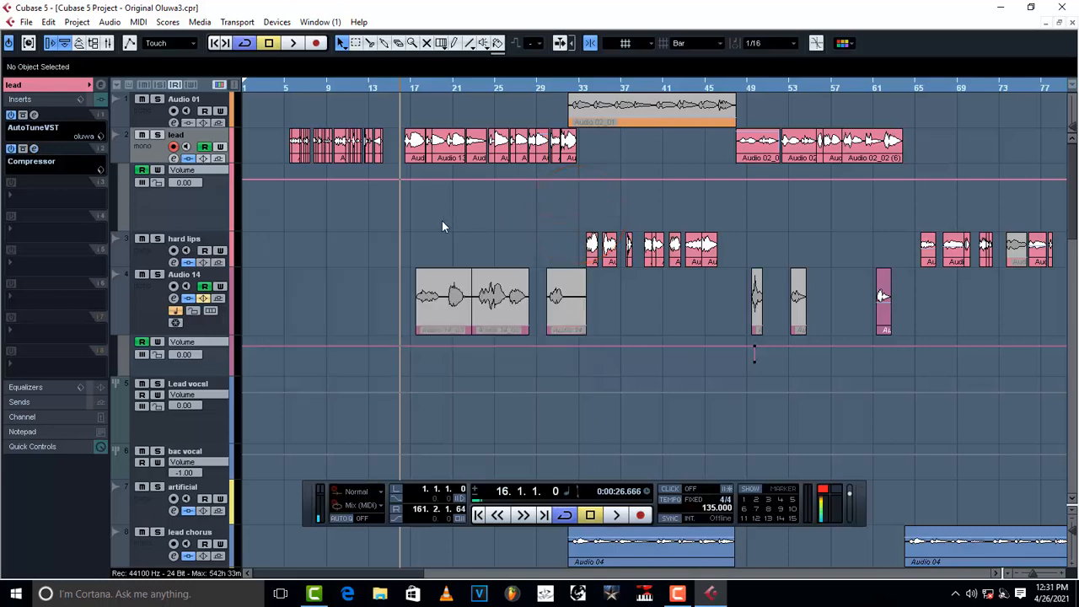
scroll(317, 322, down, 5)
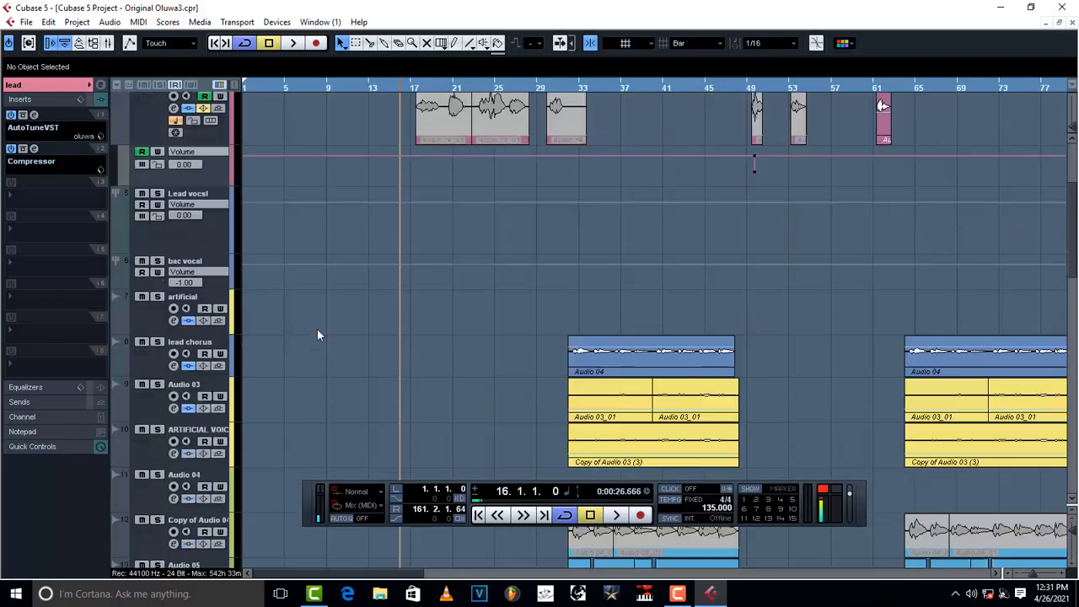
scroll(318, 336, up, 3)
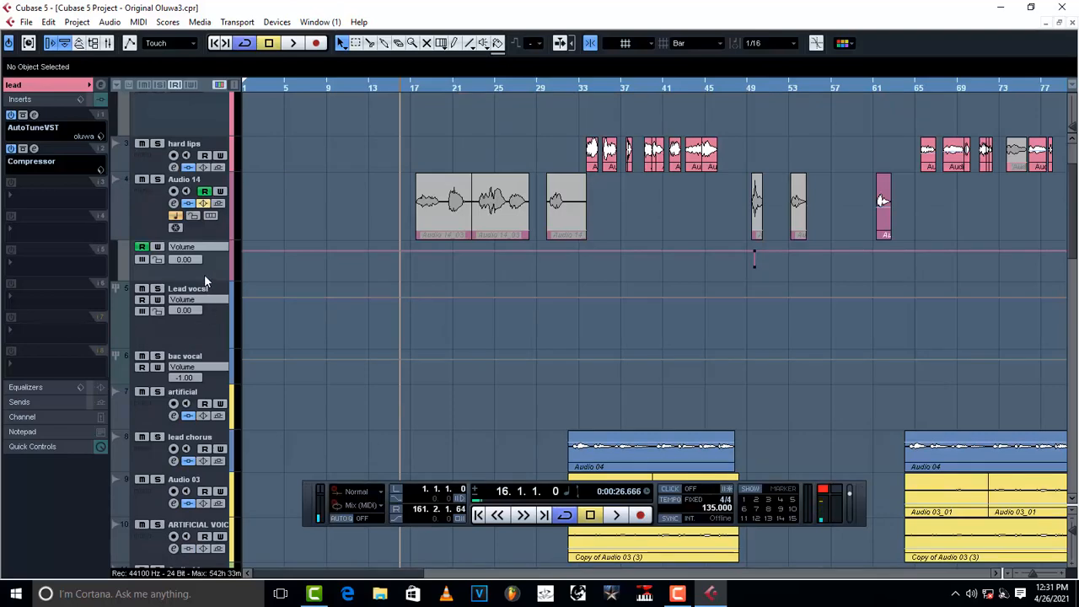
click(204, 324)
click(24, 100)
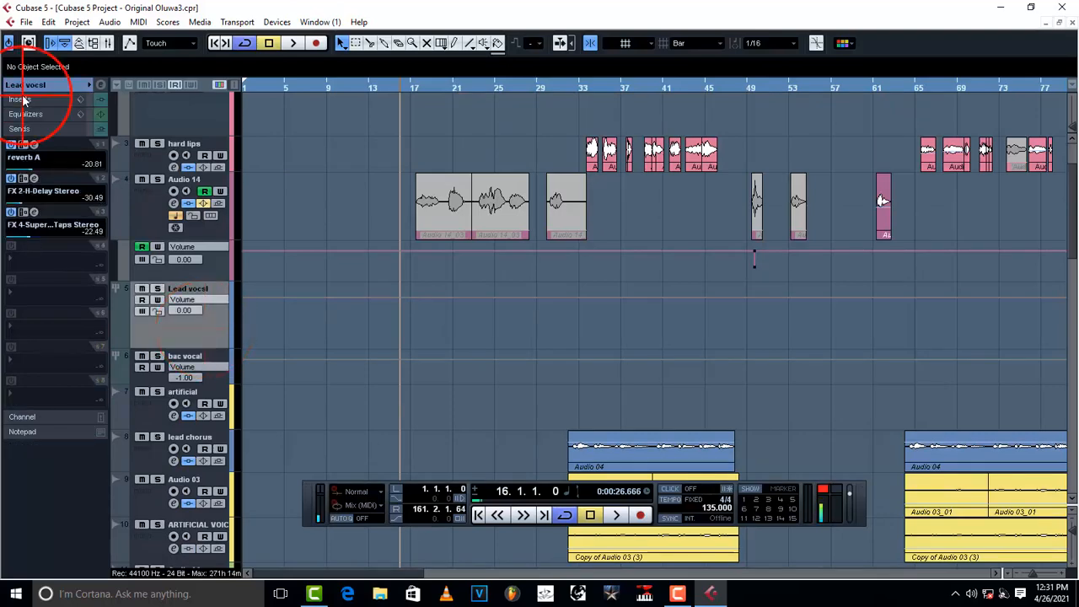
click(11, 115)
click(10, 149)
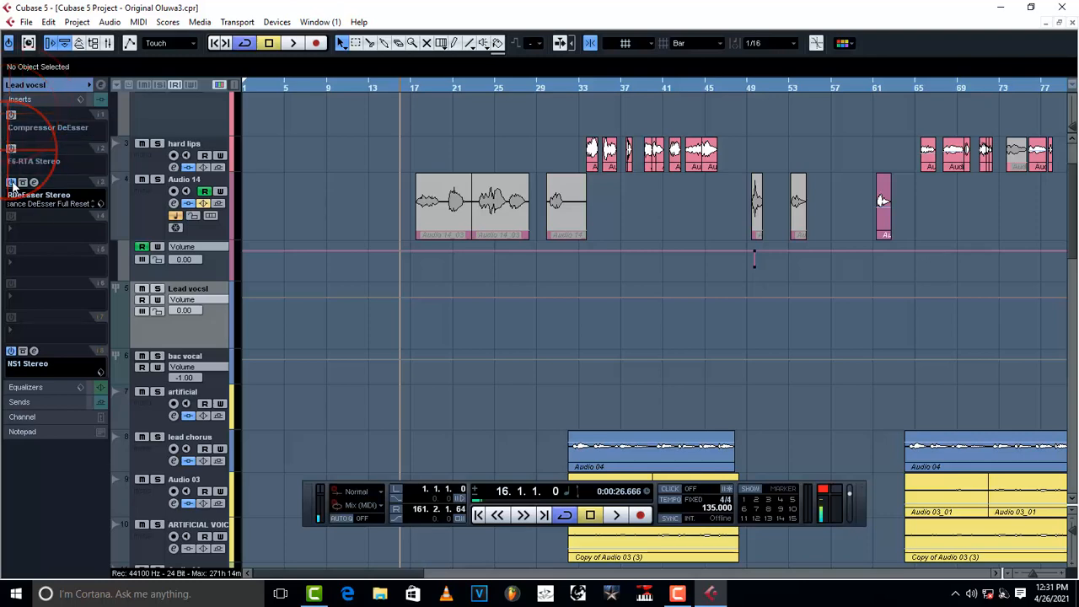
click(11, 182)
click(11, 351)
- Bypass the AutoTuneVST and Compressor inserts on the lead track
scroll(315, 326, up, 3)
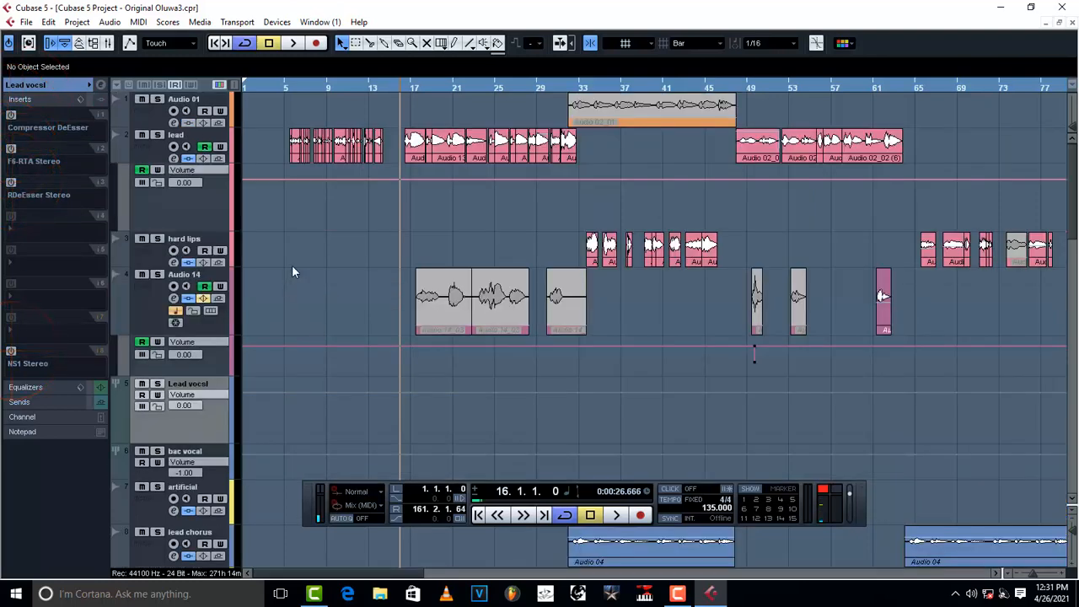
click(145, 162)
click(11, 126)
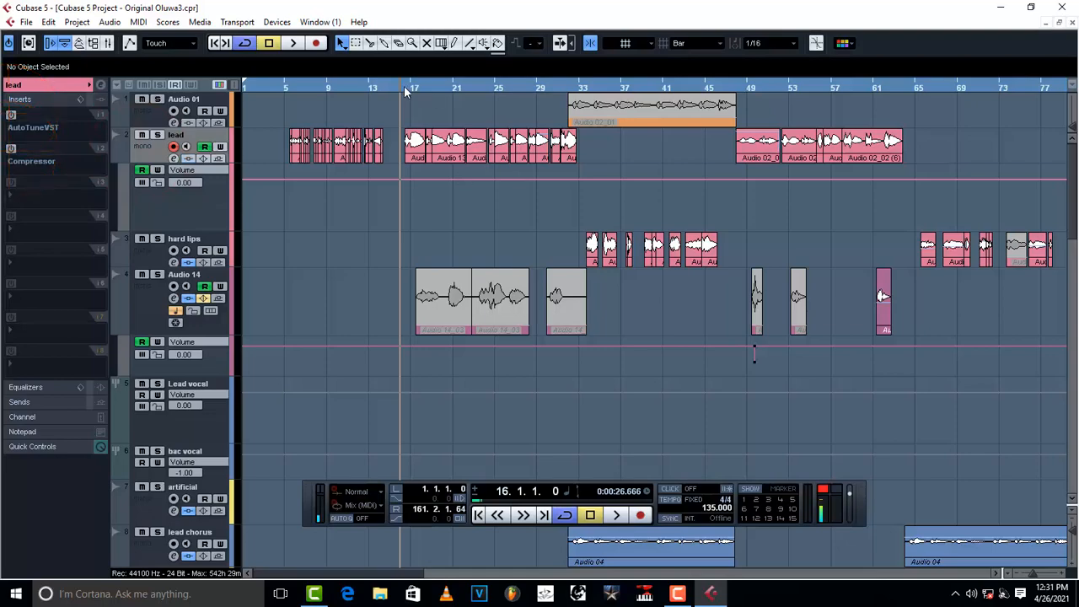
- Mute the three FX channels: reverb A, FX 2 (H-Delay) and FX 4 (Super Taps)
scroll(262, 459, down, 15)
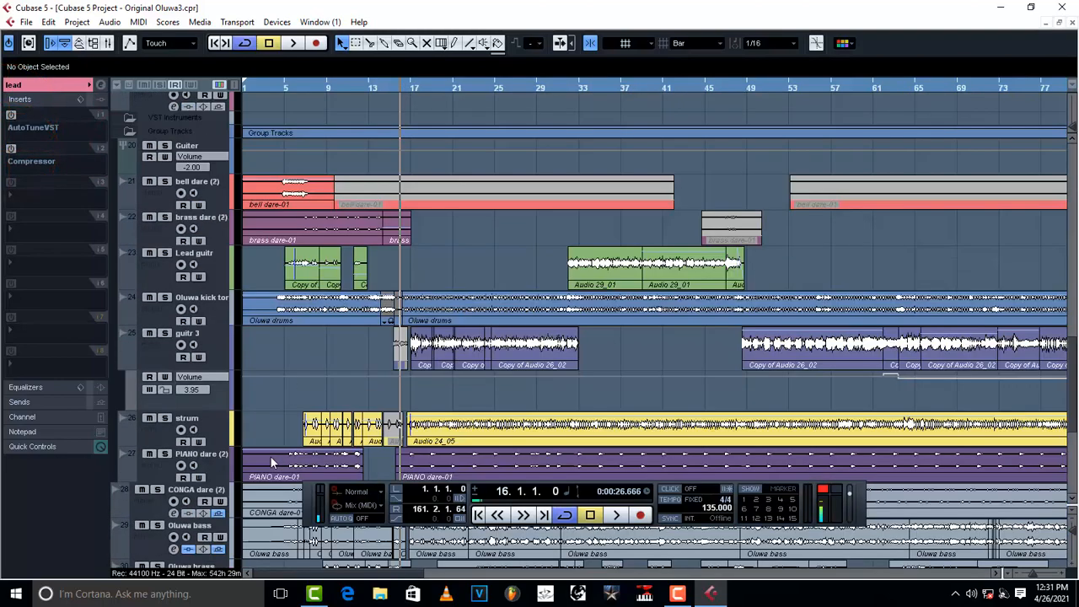
scroll(270, 457, down, 5)
click(147, 465)
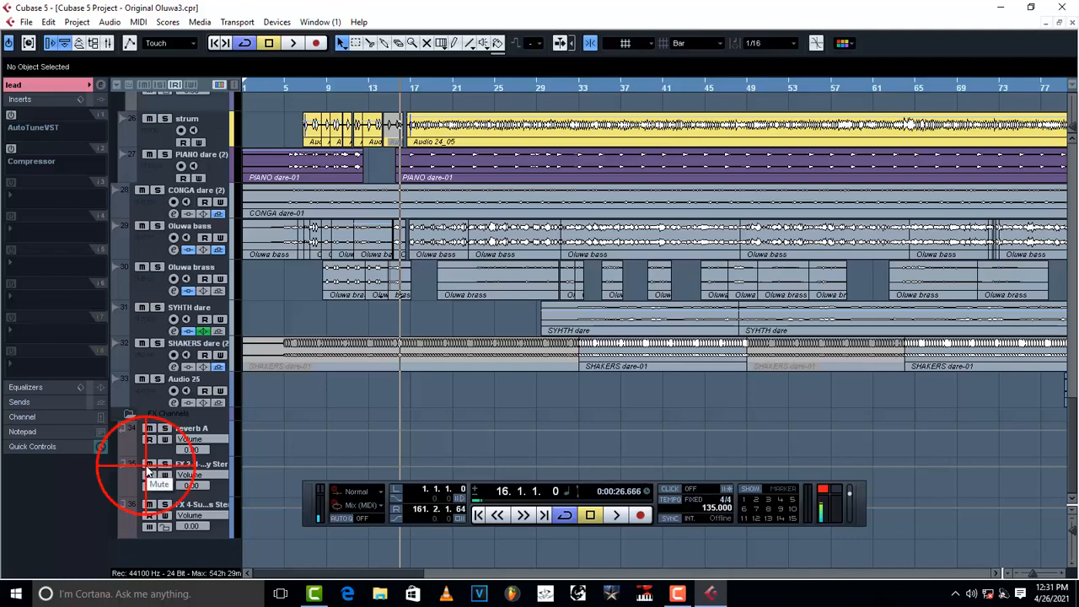
click(148, 429)
click(149, 504)
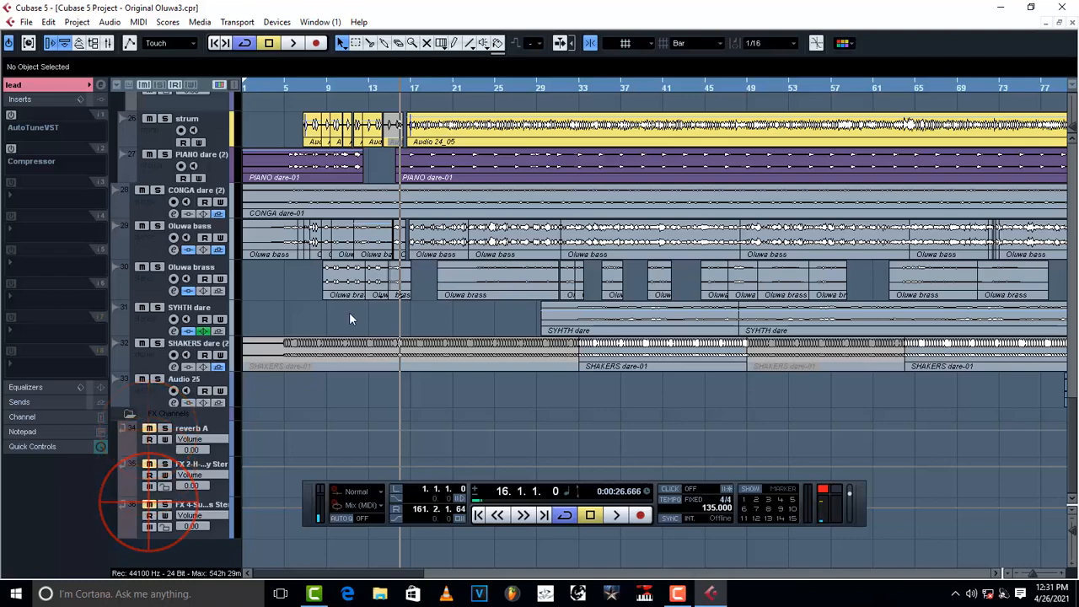
- Play the song from bar 16 to hear the lead vocal without its effects, and stop playback
key(space)
scroll(405, 250, up, 20)
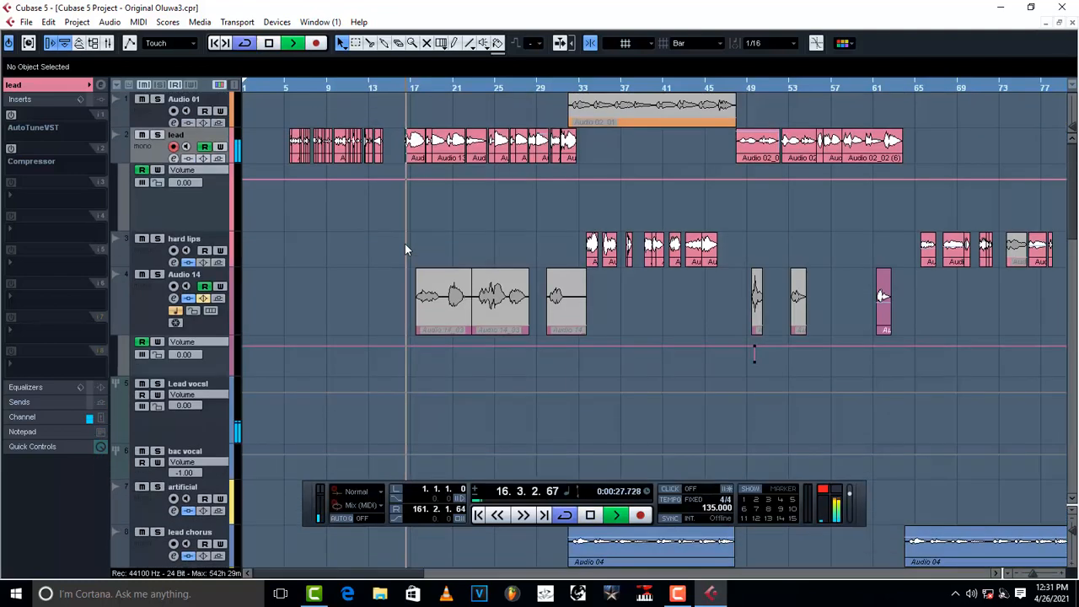
scroll(365, 396, down, 6)
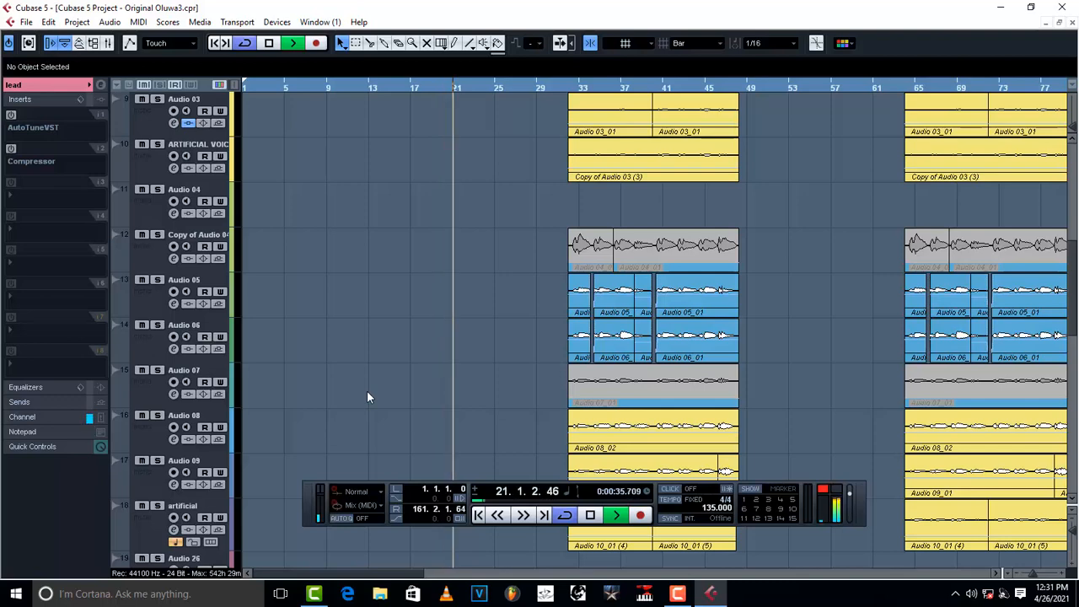
key(space)
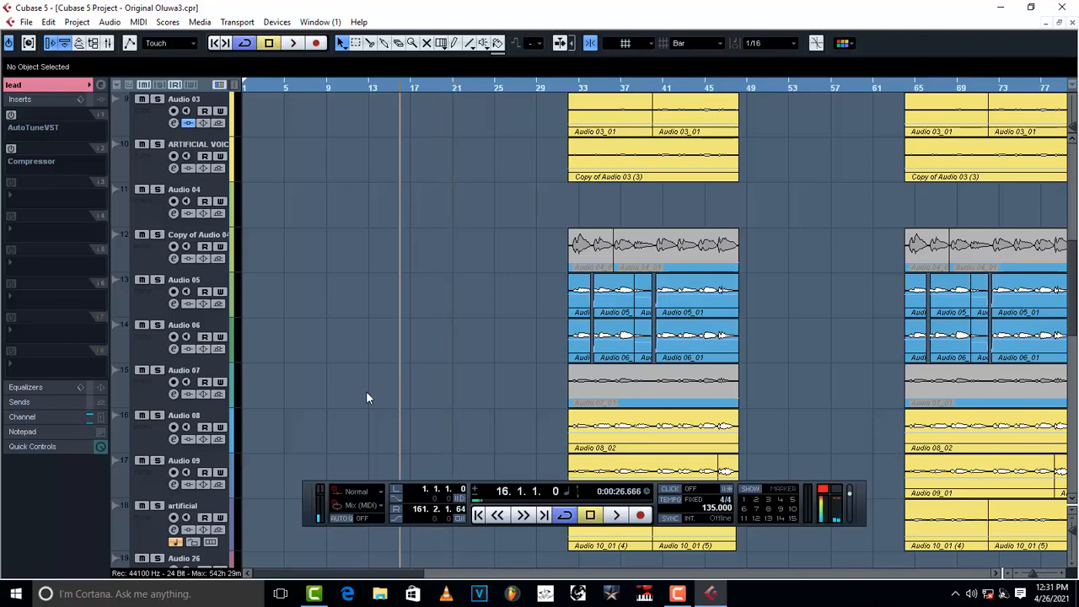
- Reactivate the lead track's AutoTuneVST and Compressor inserts and unmute the reverb A, FX 2 and FX 4 channels
click(11, 115)
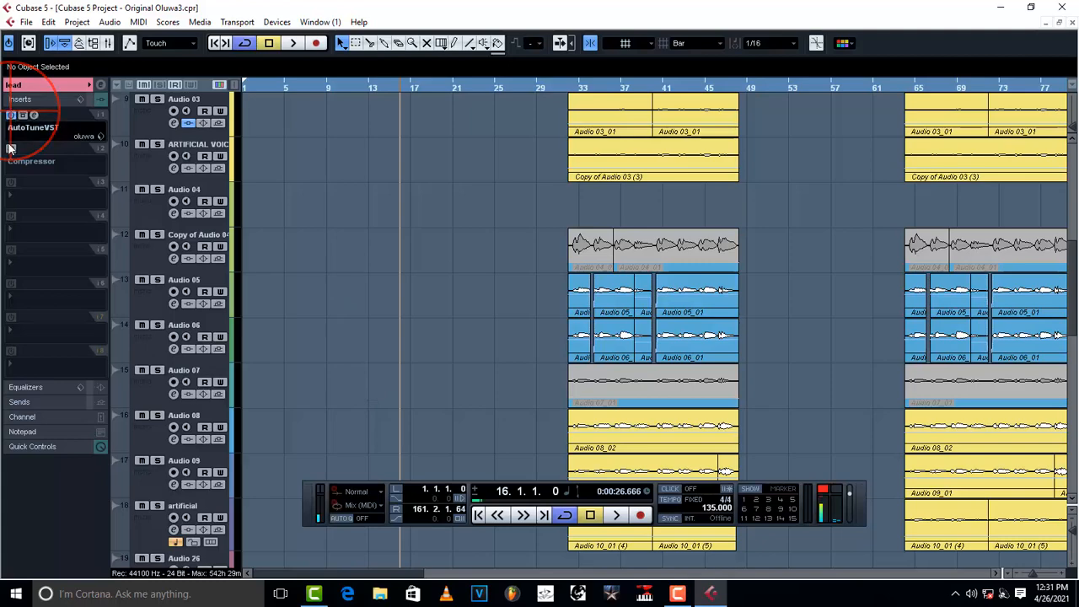
click(11, 149)
scroll(144, 238, down, 10)
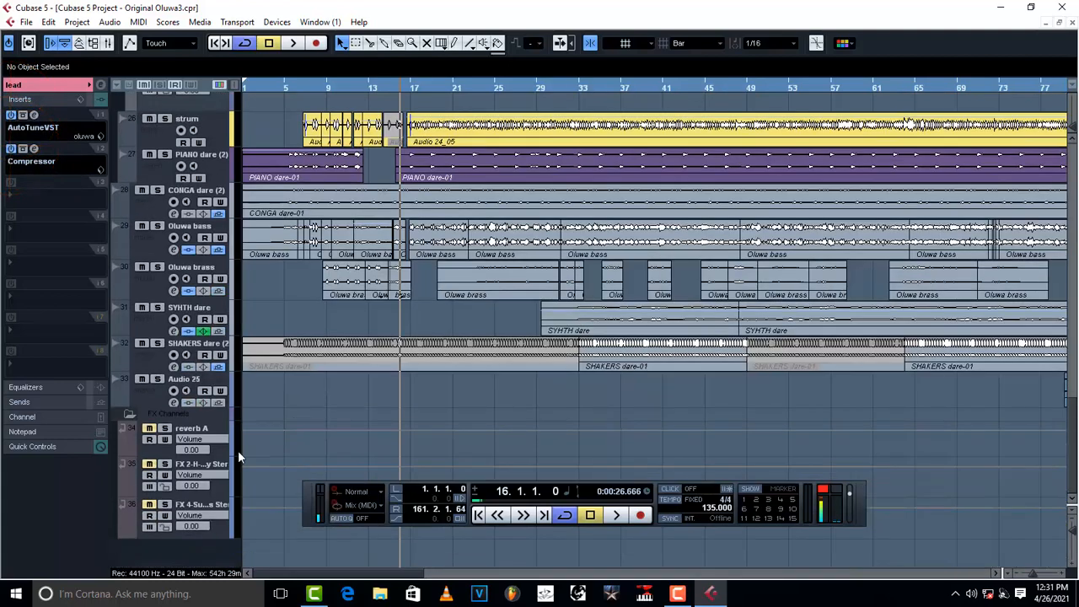
click(150, 466)
click(151, 430)
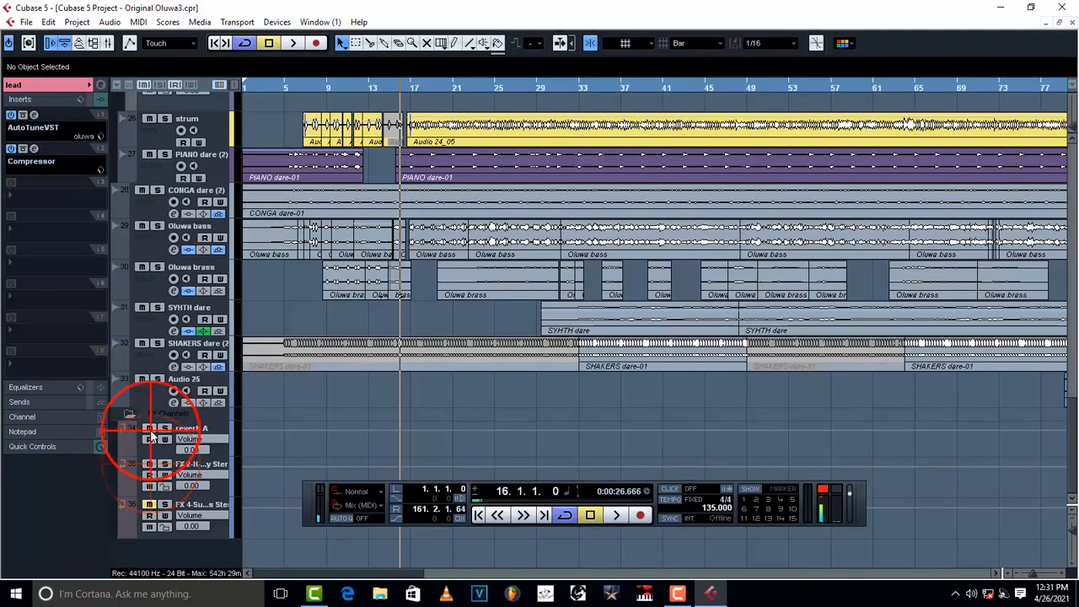
click(149, 510)
scroll(328, 346, up, 14)
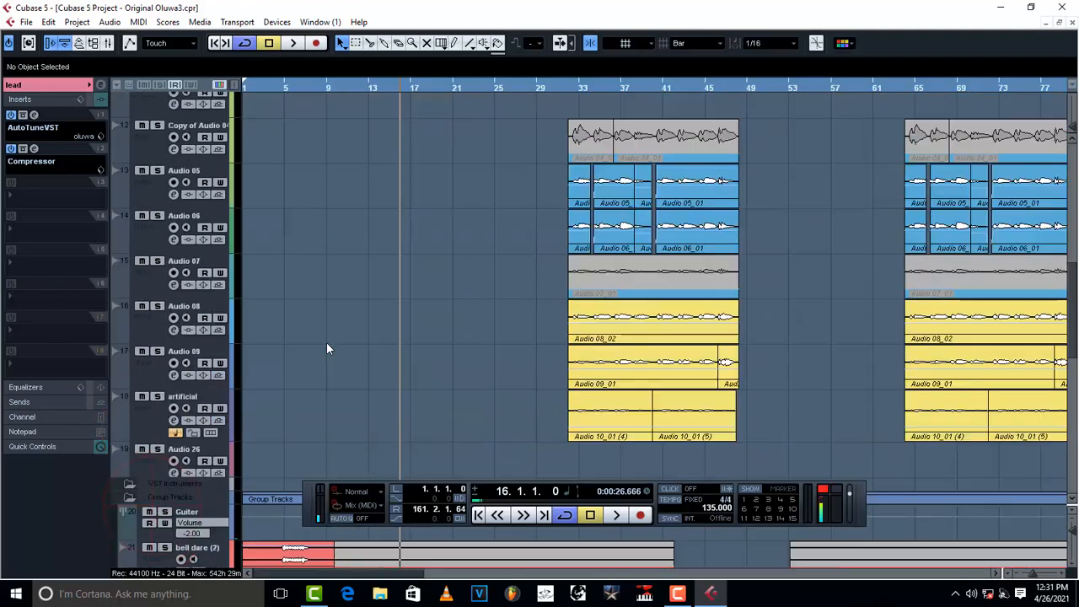
scroll(327, 346, up, 3)
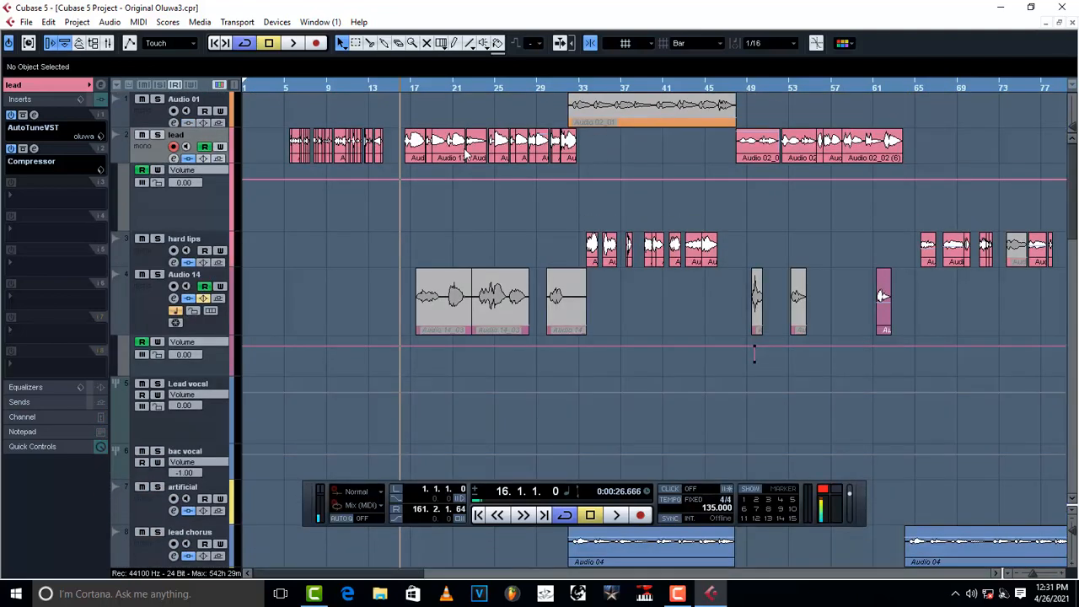
key(h)
key(h)
key(h)
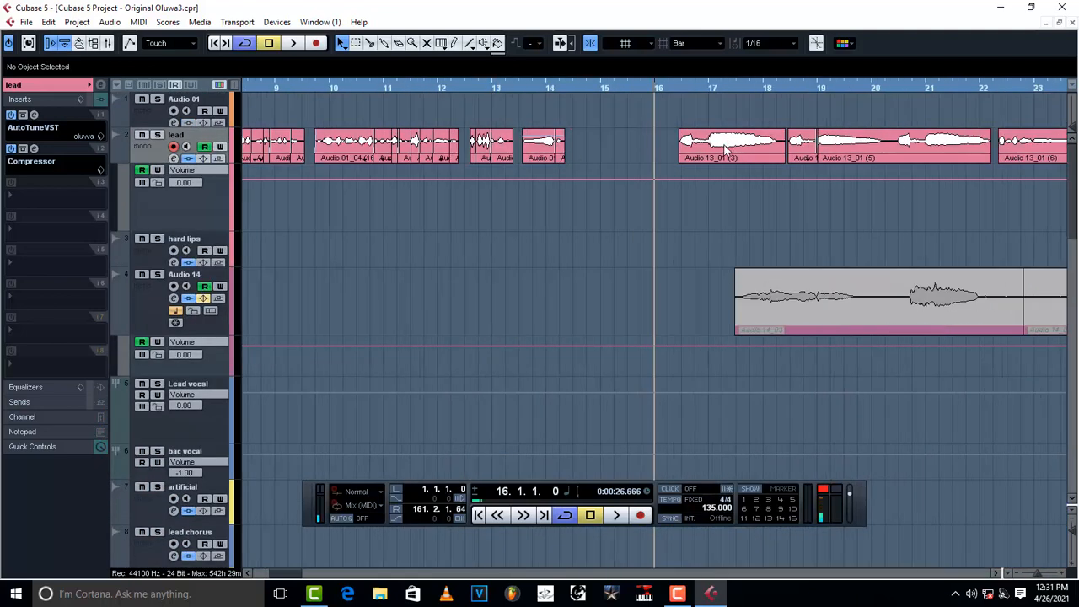
key(g)
key(g)
key(g)
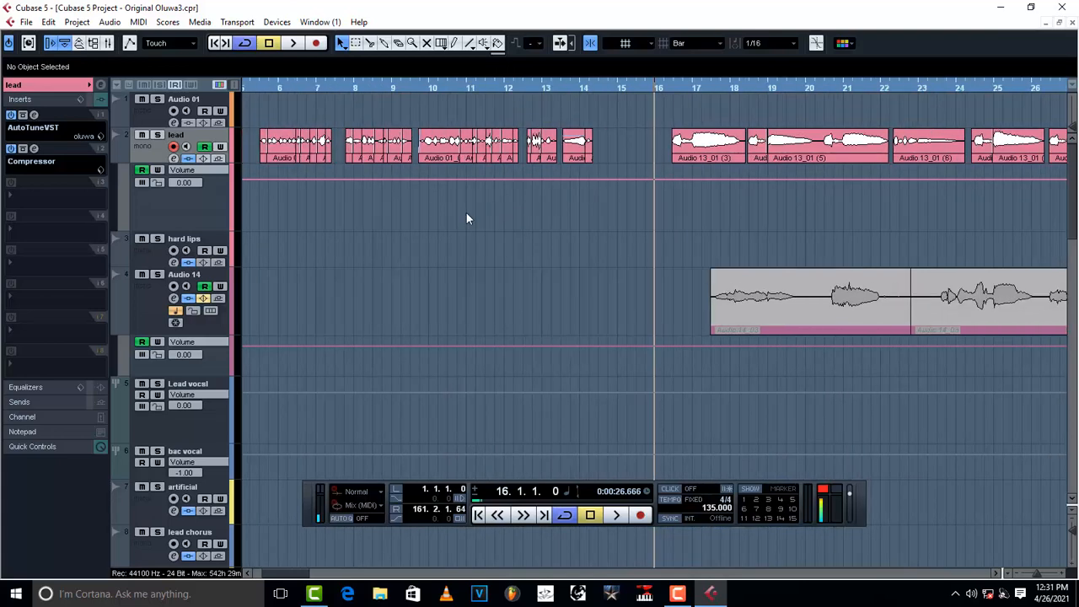
key(g)
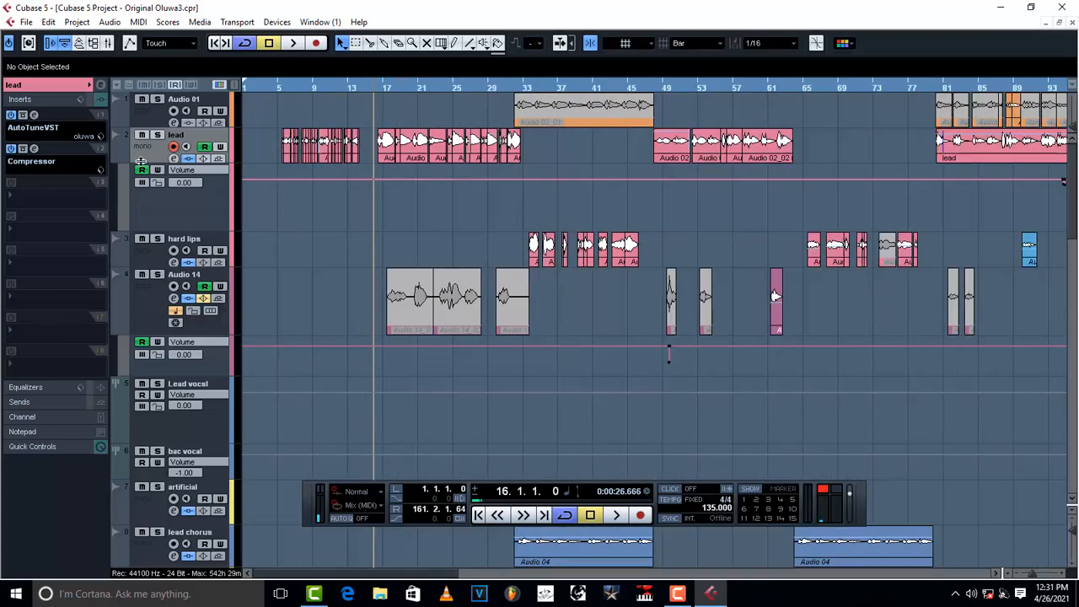
- Reactivate the Compressor DeEsser, F6-RTA, RDeEsser and NS1 inserts on the Lead vocal group
scroll(200, 306, down, 5)
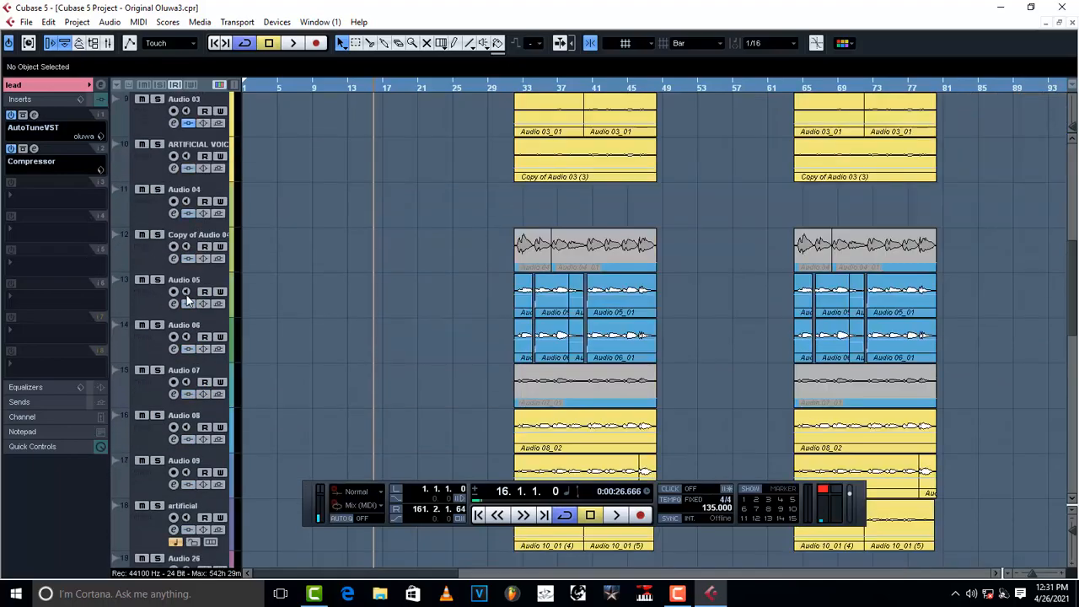
scroll(202, 304, up, 3)
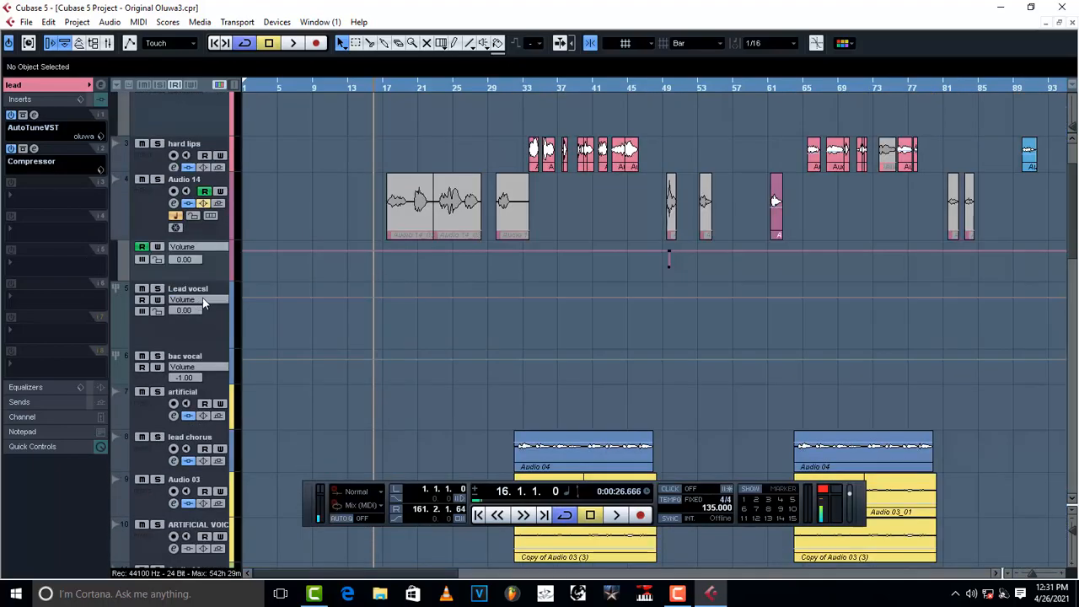
click(204, 319)
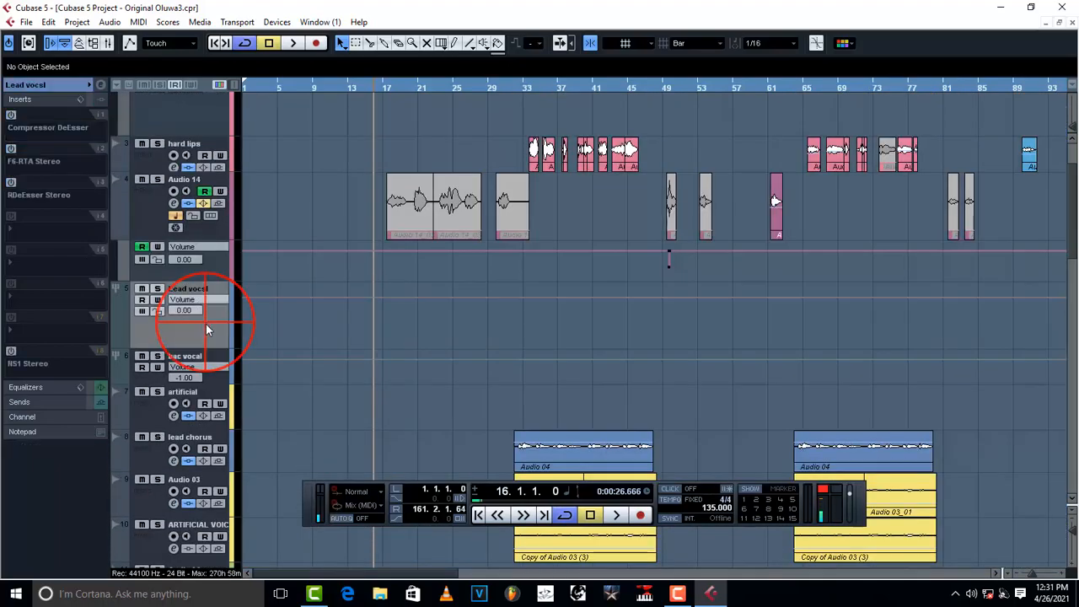
click(10, 114)
click(11, 149)
click(10, 182)
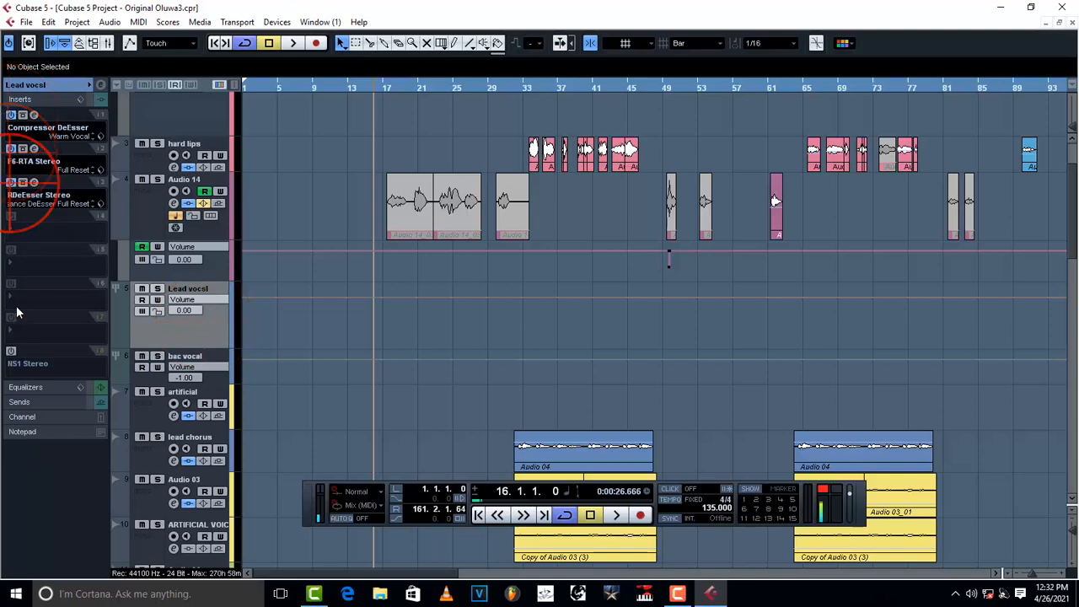
click(11, 352)
- View the lead track's channel settings, close them, and restore the project window to full size
scroll(346, 286, up, 2)
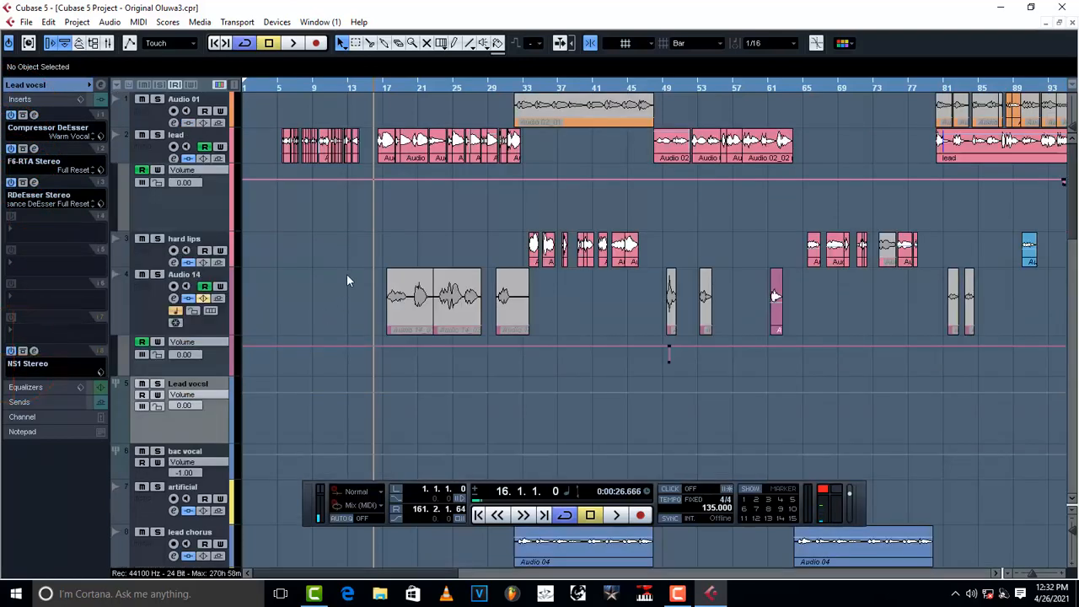
click(148, 149)
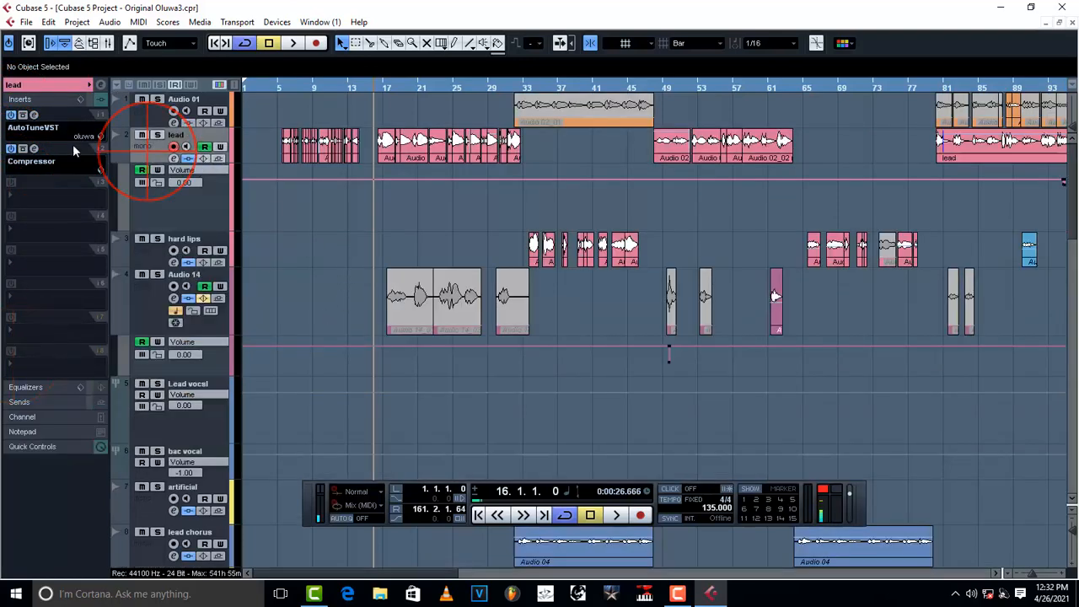
click(100, 88)
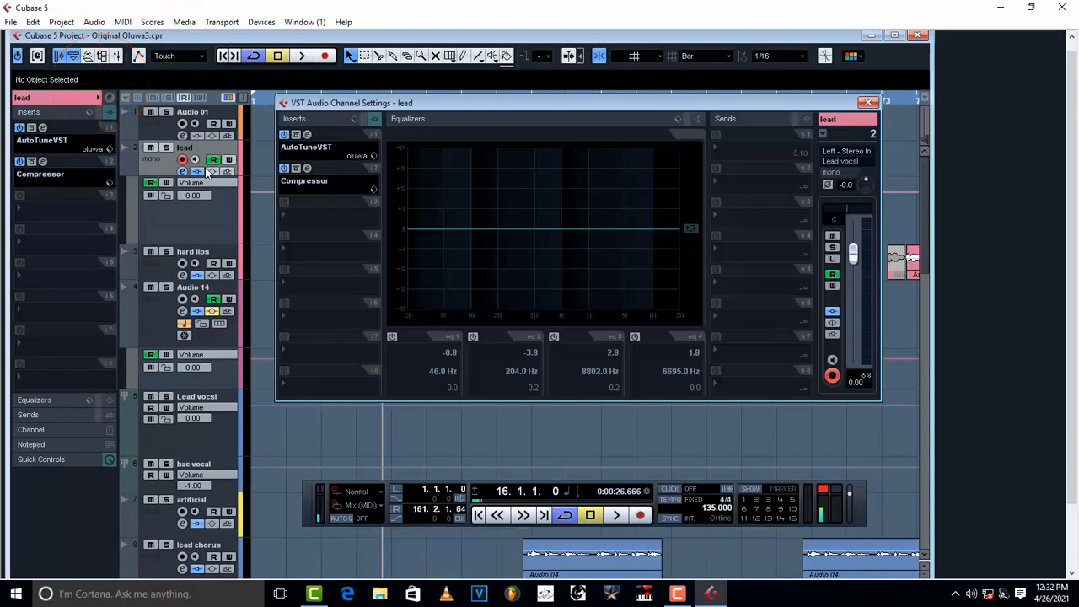
click(867, 103)
click(894, 35)
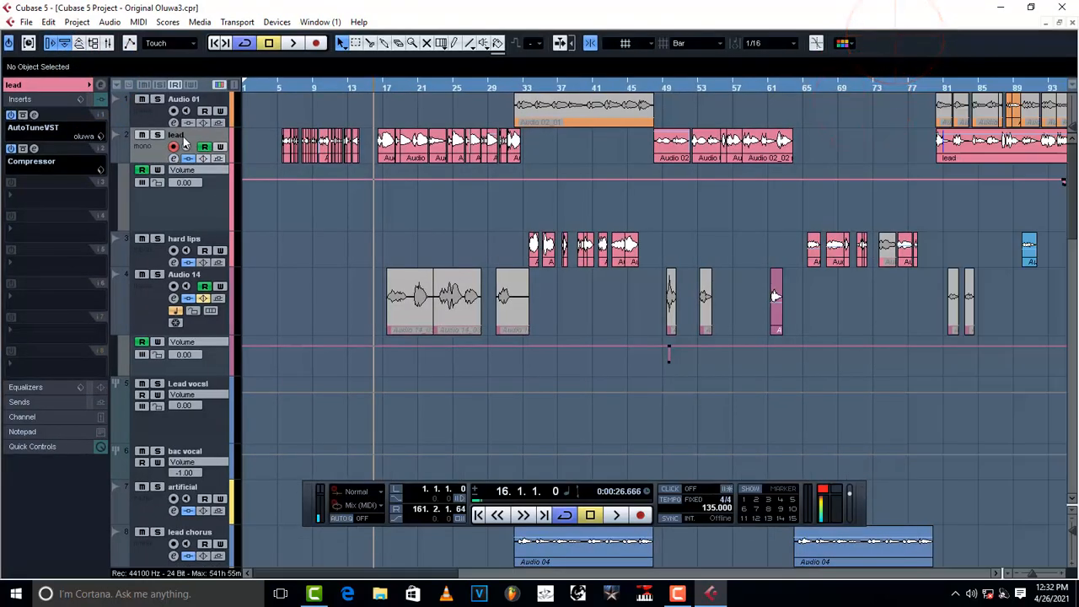
- Open the Lead vocal group's Compressor DeEsser insert with its window moved aside, and solo the lead track
scroll(181, 315, down, 3)
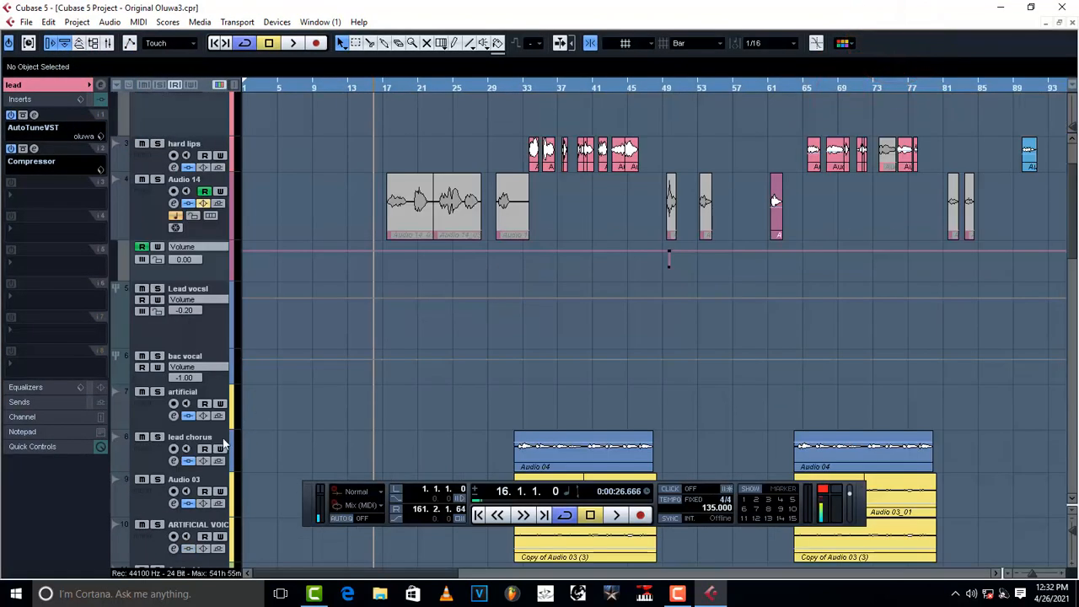
scroll(255, 434, down, 6)
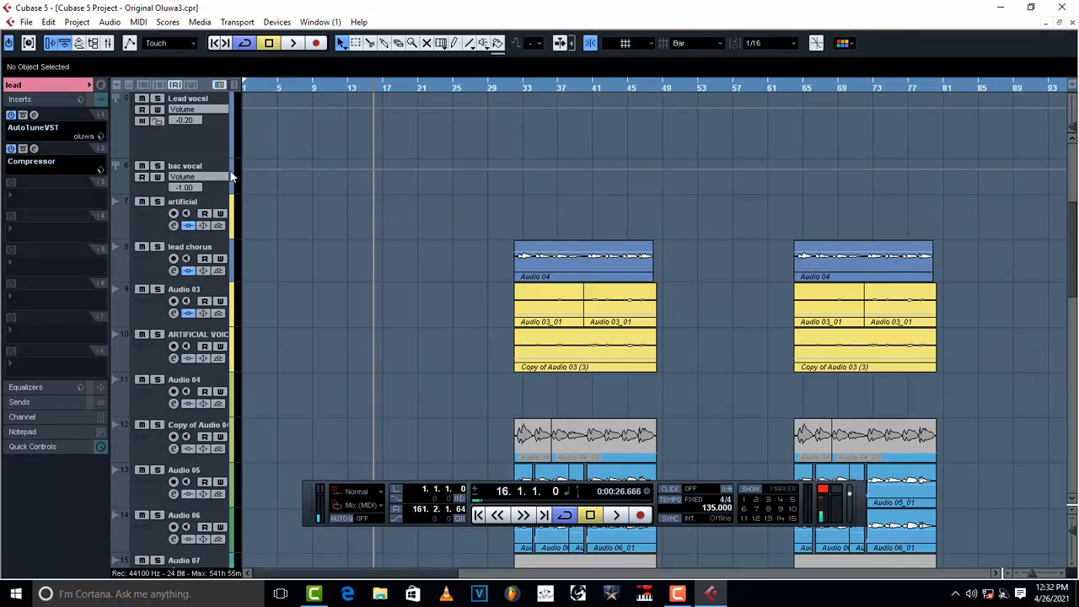
click(216, 122)
scroll(416, 210, up, 9)
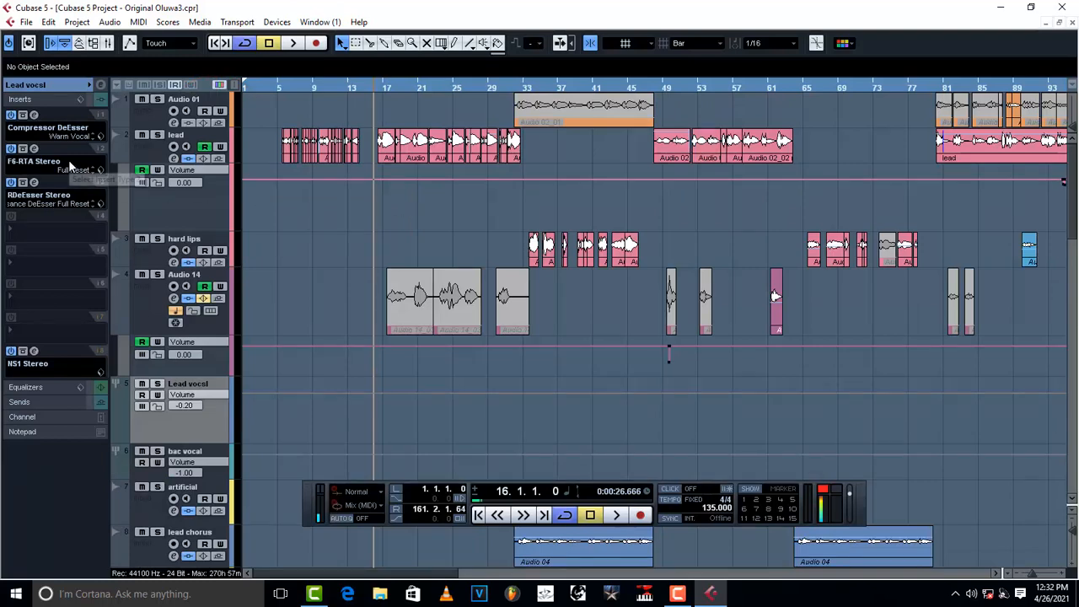
click(33, 114)
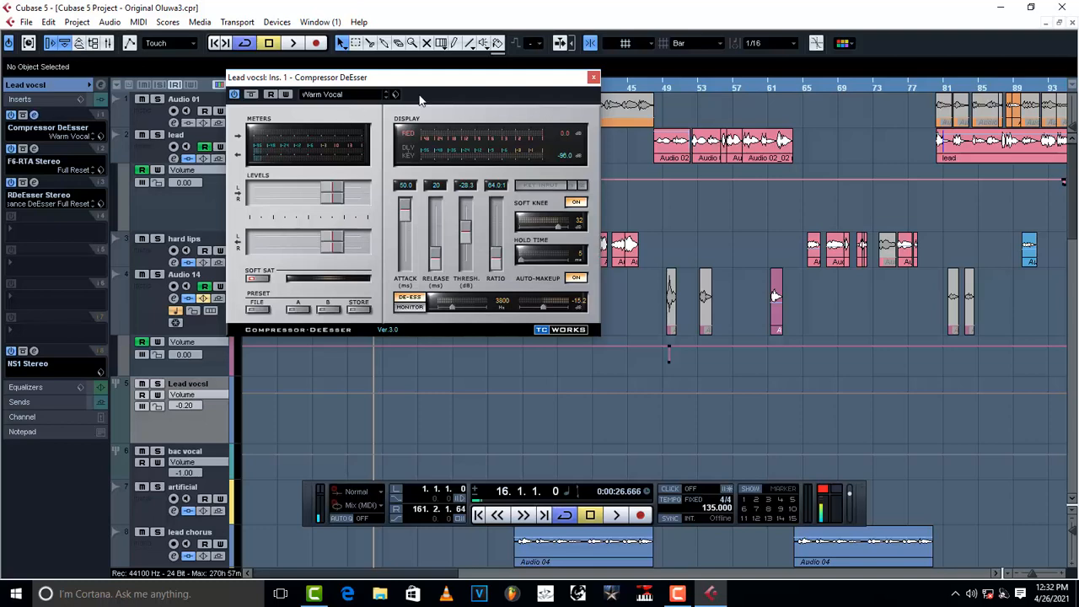
drag(419, 81, 540, 76)
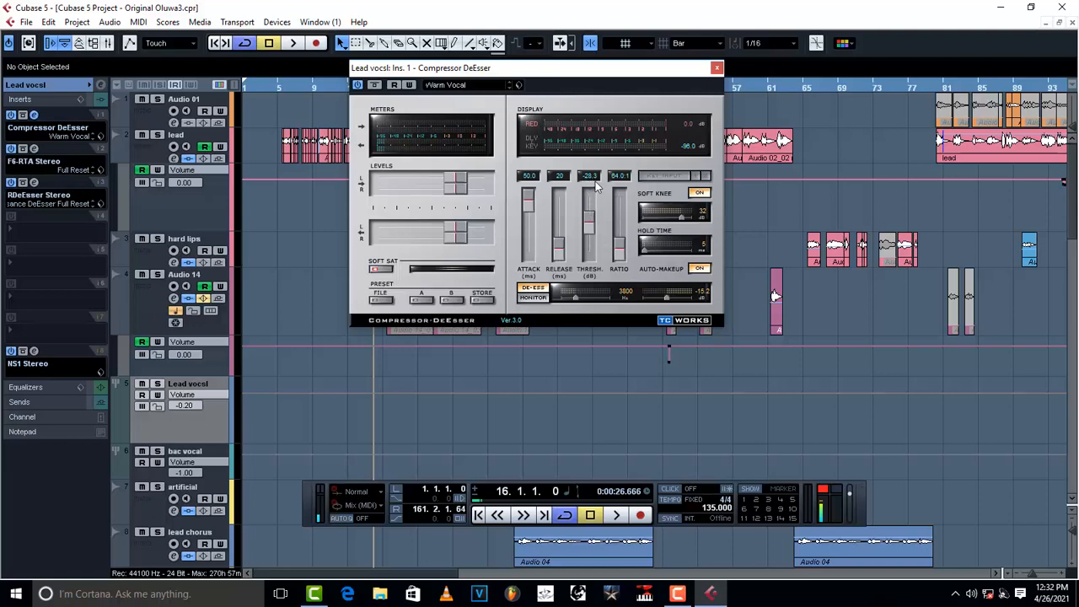
click(157, 135)
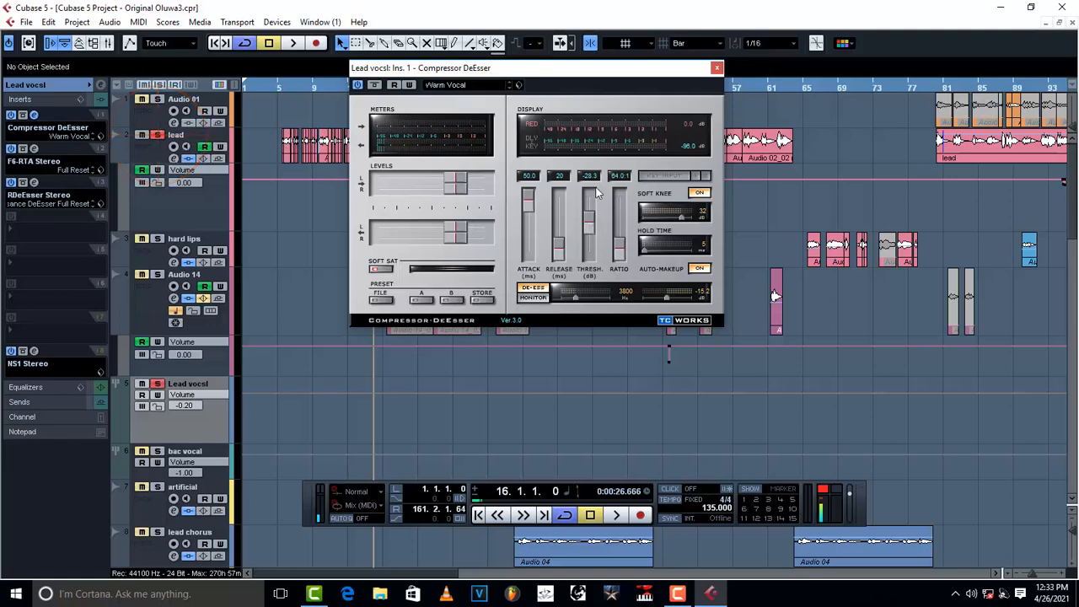
- Save the Compressor DeEsser's current settings as a preset named GJJ
click(519, 85)
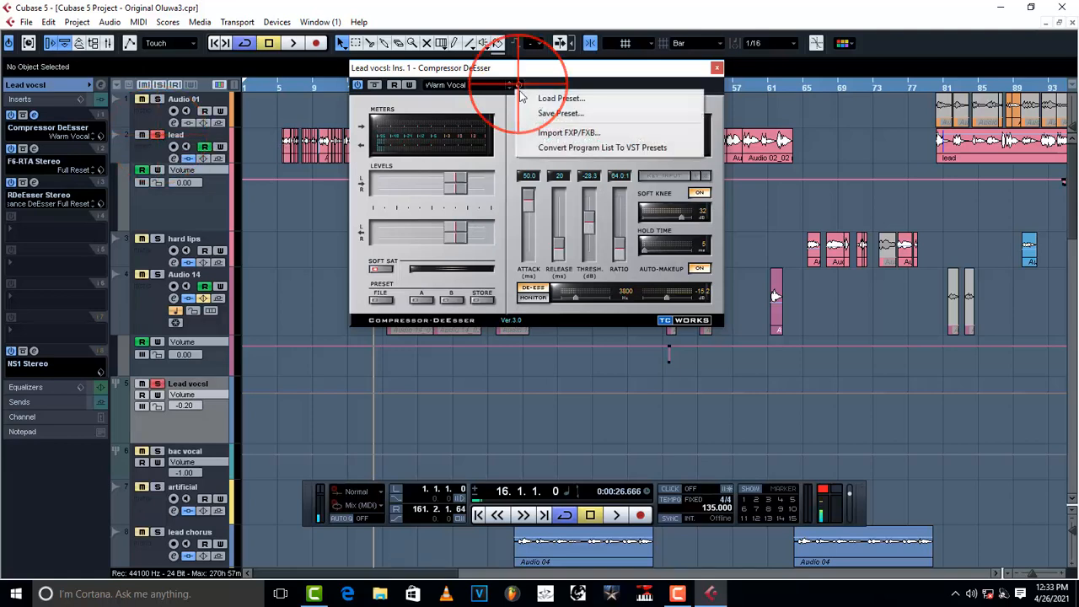
click(561, 113)
click(571, 389)
text(G)
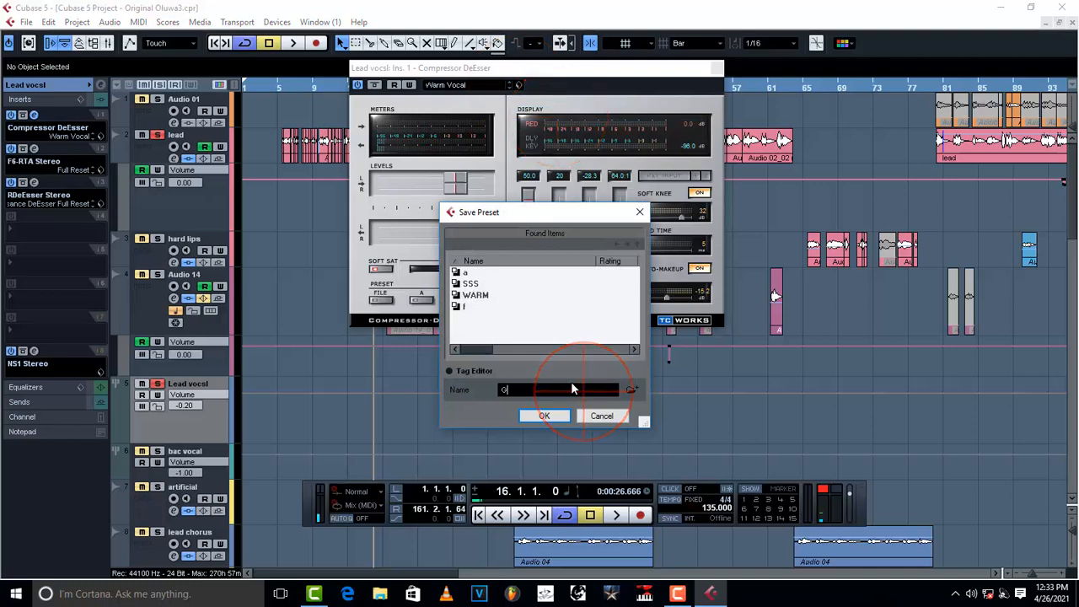
text(GG)
click(545, 416)
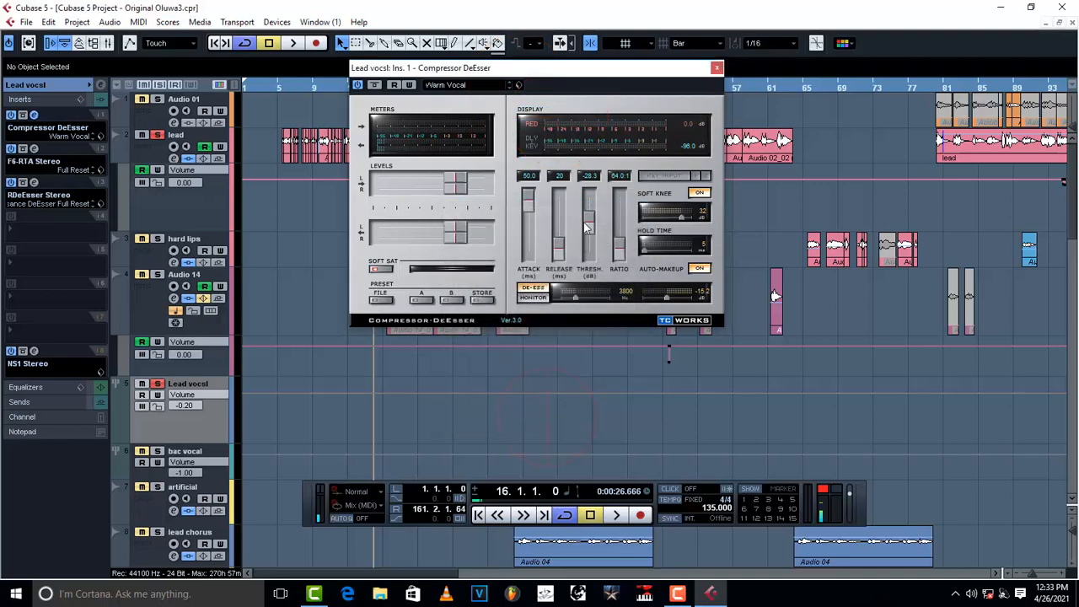
- Audition the lead with the Compressor DeEsser threshold raised to 0.0 dB, and again with it lowered to -20.0 dB
mouse_move(588, 226)
mouse_down()
mouse_move(589, 195)
mouse_move(588, 213)
mouse_up()
key(space)
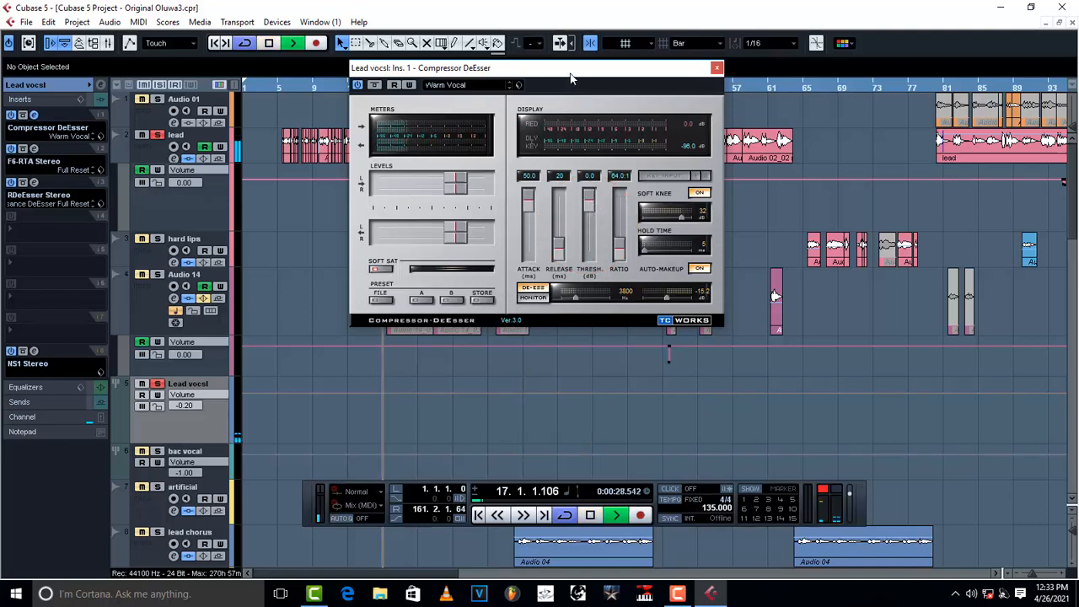
key(space)
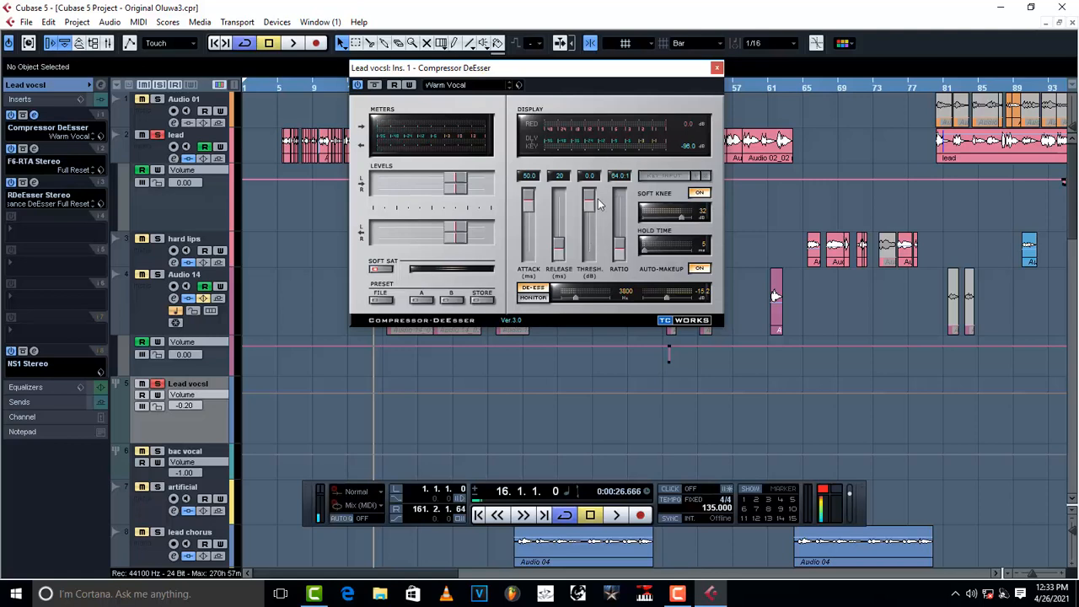
key(space)
mouse_move(592, 202)
mouse_down()
mouse_move(585, 250)
mouse_move(590, 222)
mouse_up()
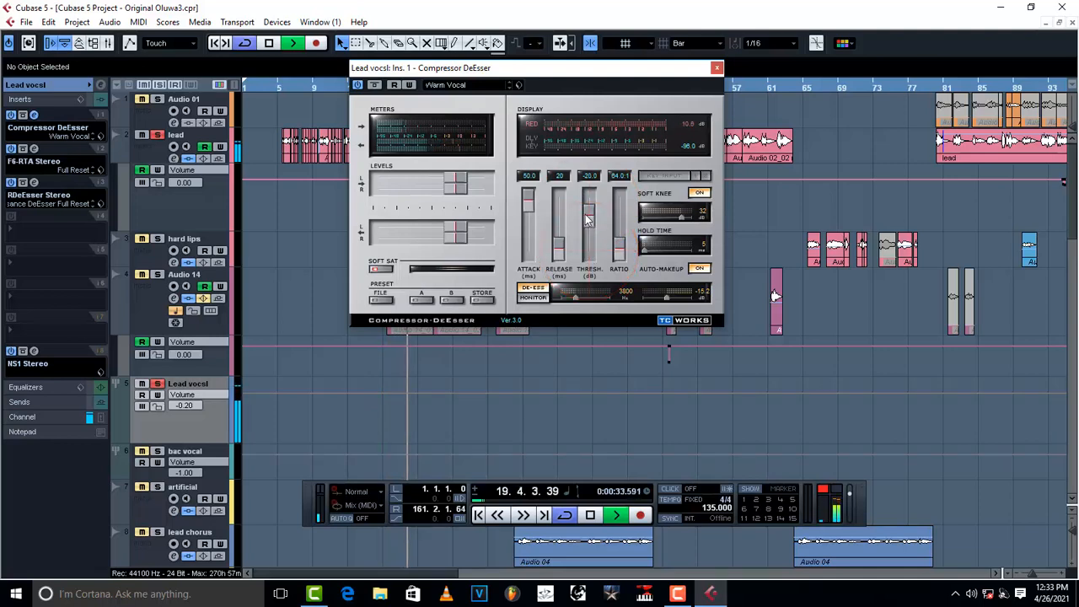
key(space)
- Load the saved GJJ preset into the Compressor DeEsser and close the plug-in window
click(517, 87)
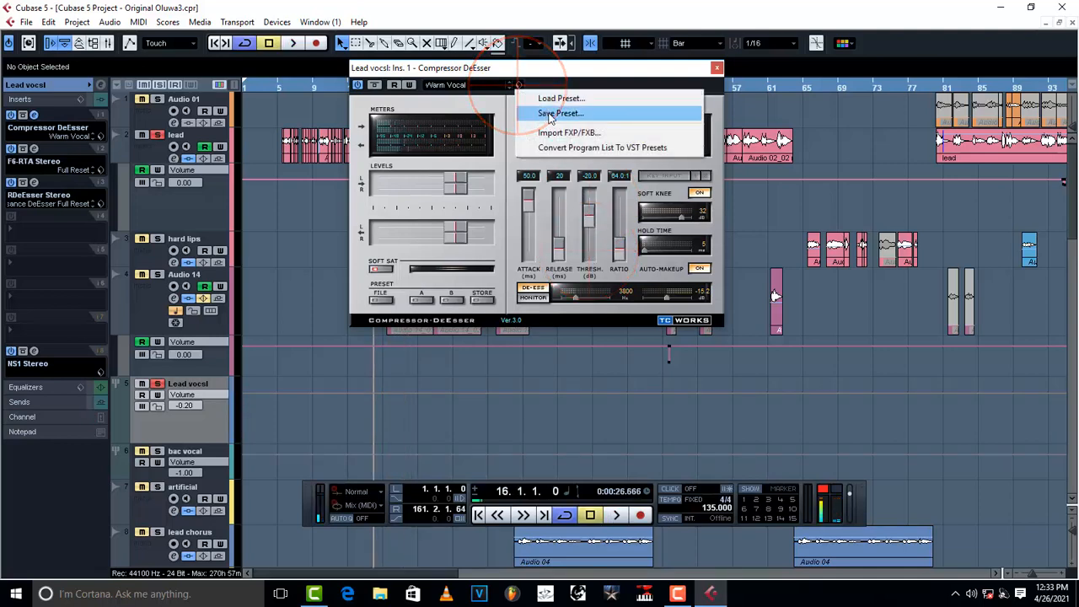
click(555, 99)
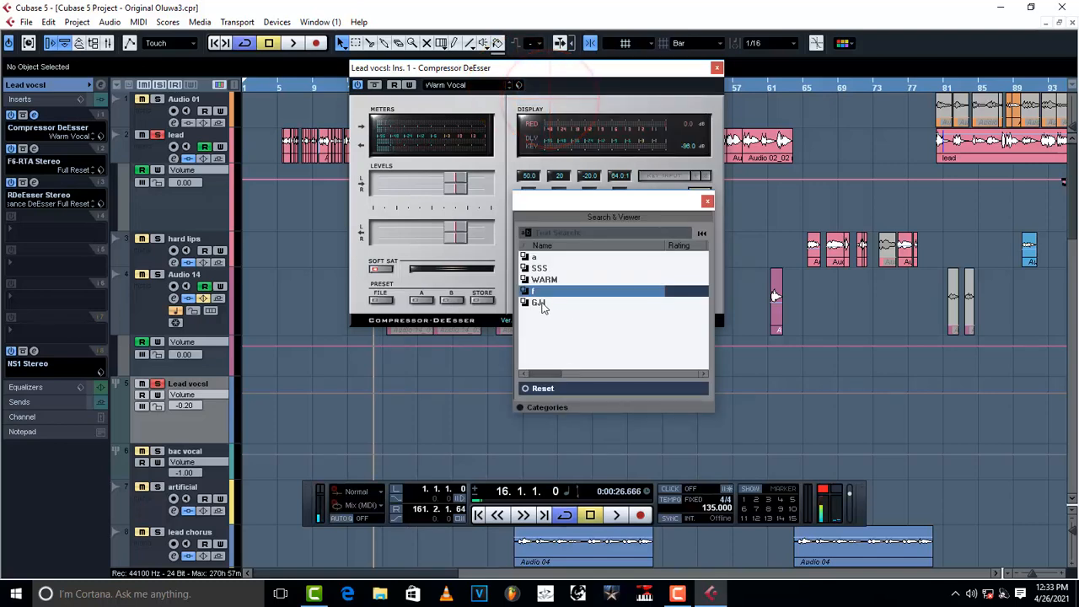
click(540, 303)
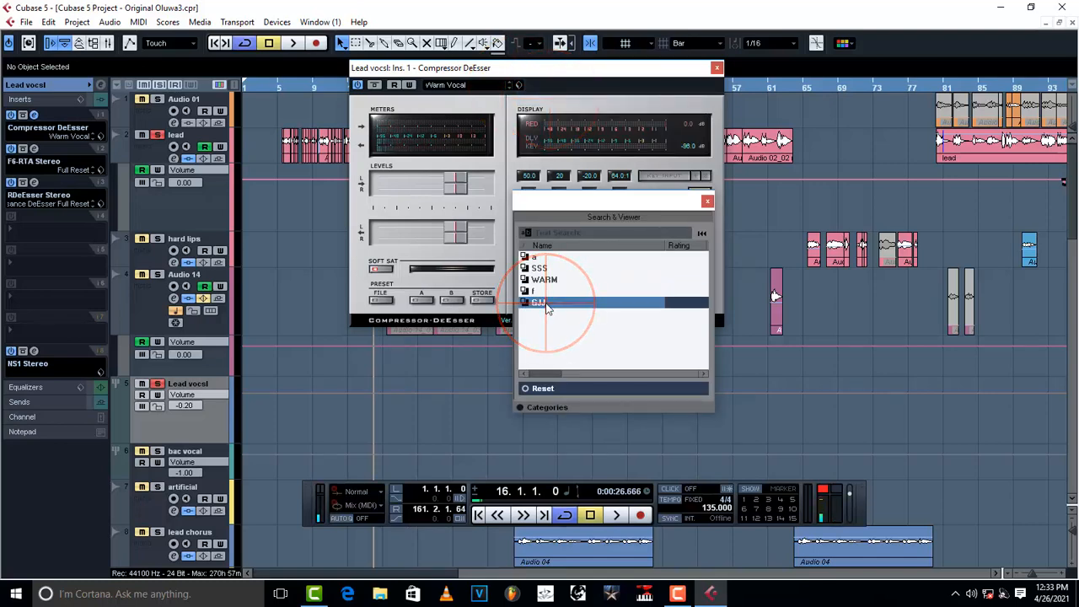
click(707, 201)
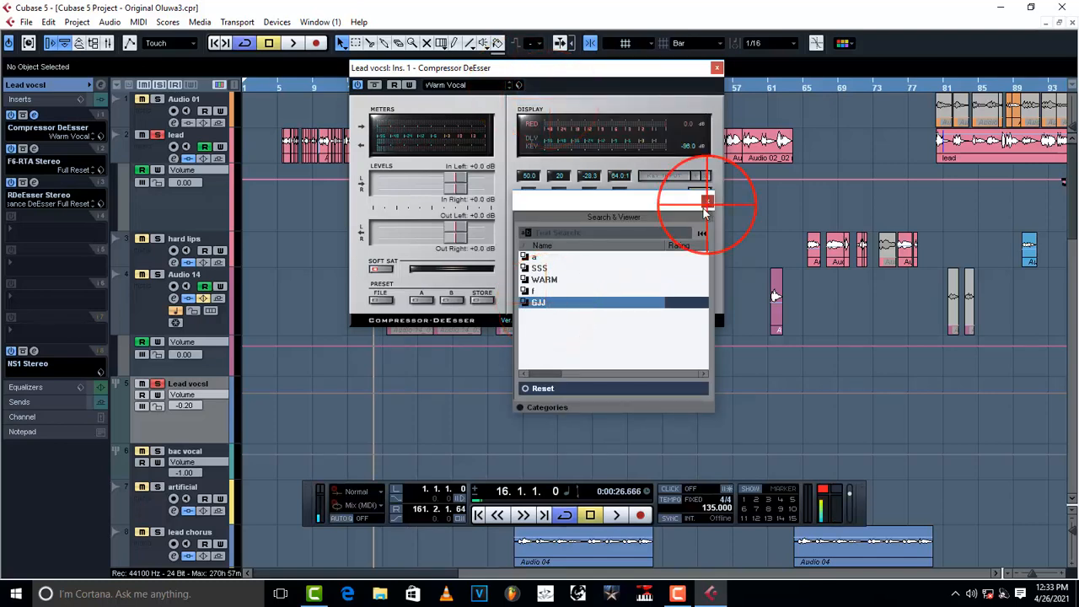
click(717, 68)
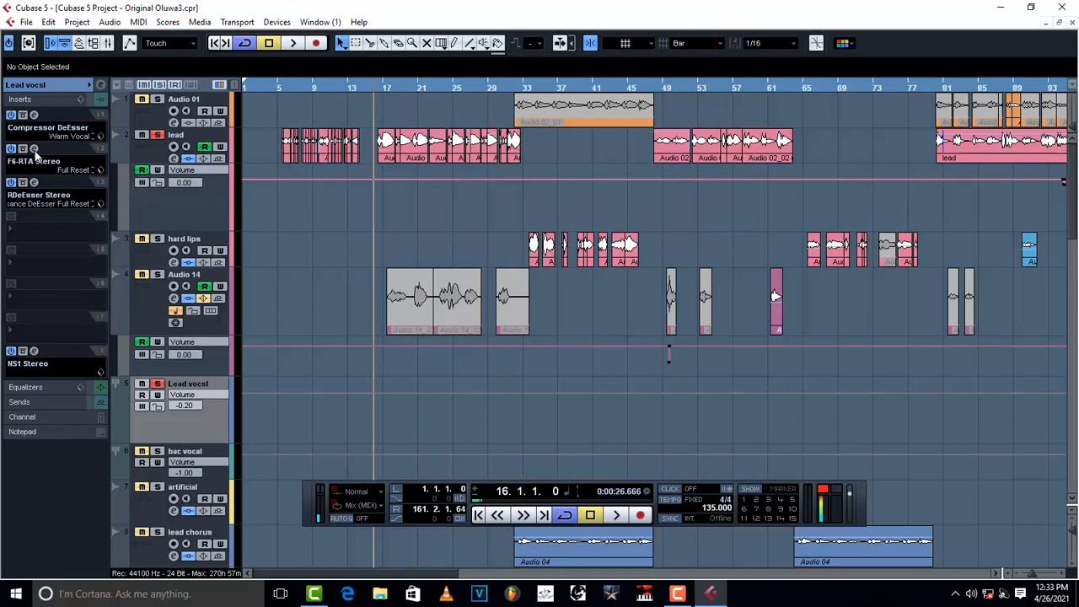
- Open the Lead vocal group's F6-RTA insert below the lead clips, with the timeline zoomed in and playback positioned near bar 17
click(381, 85)
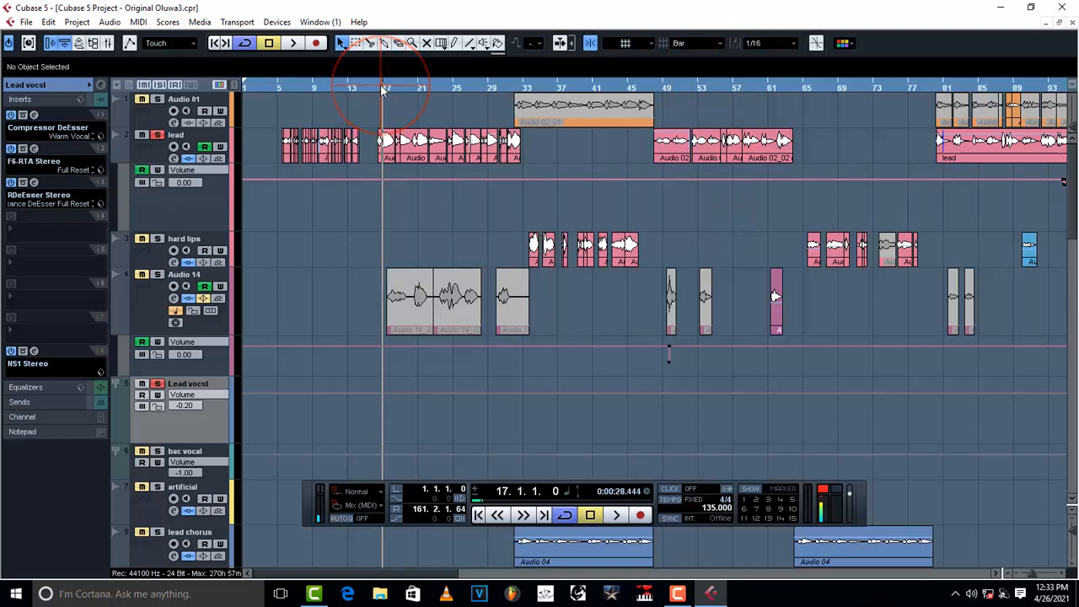
click(32, 149)
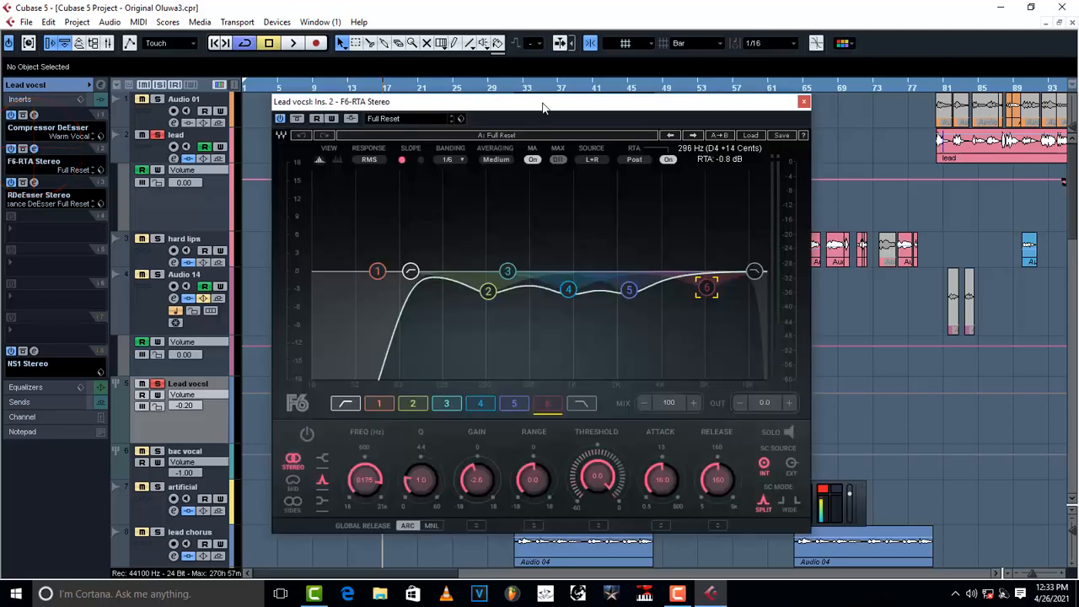
drag(544, 99, 524, 195)
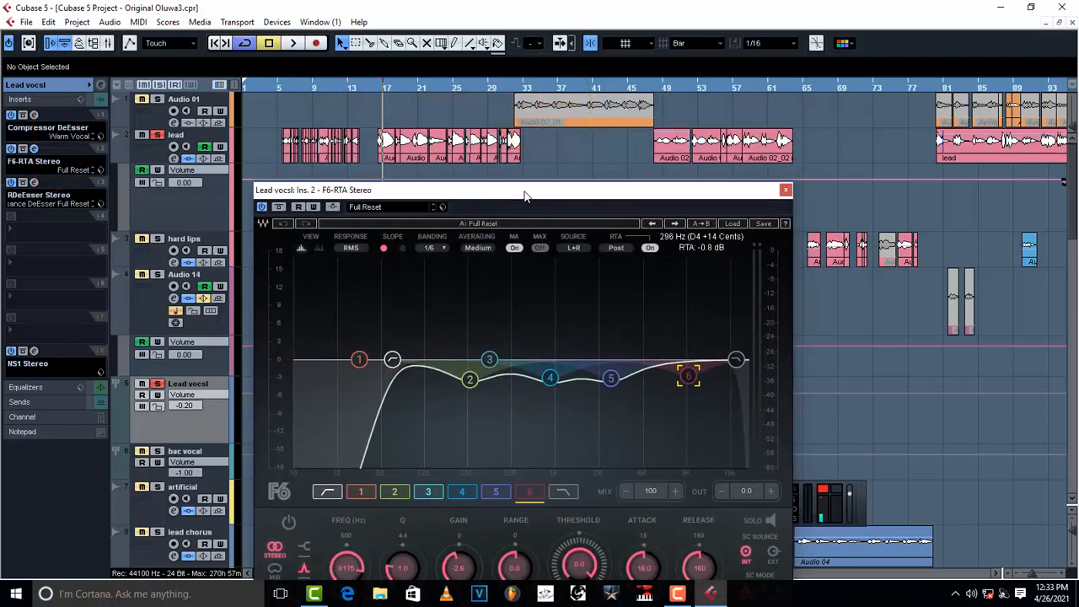
key(h)
key(h)
key(h)
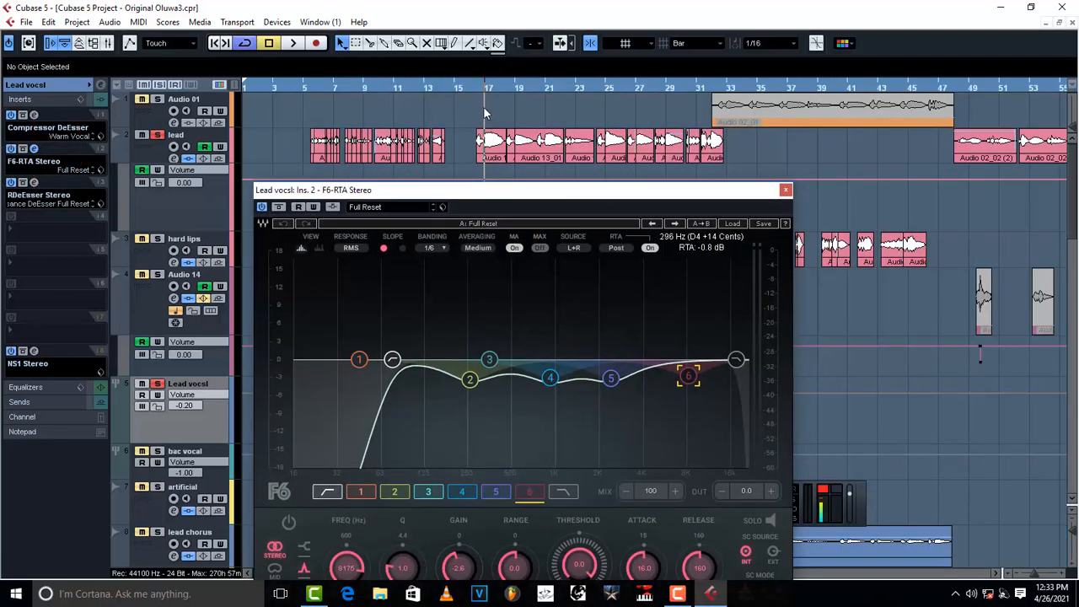
click(476, 88)
click(478, 87)
- Compare the F6-RTA curve with its high-pass filter off and on, and move the window to reveal the filter's controls
click(392, 360)
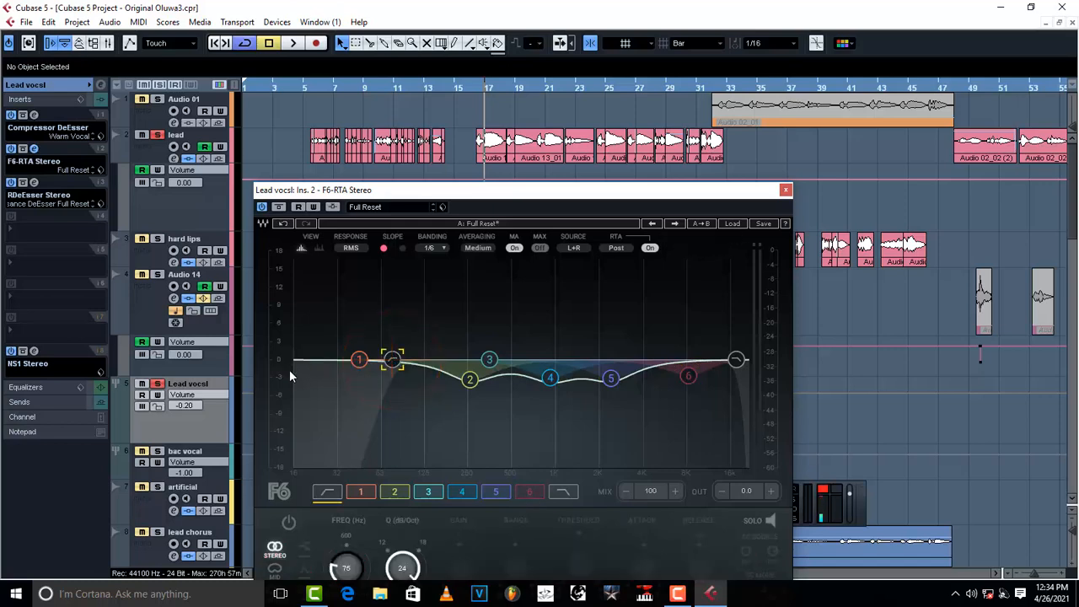
double_click(393, 360)
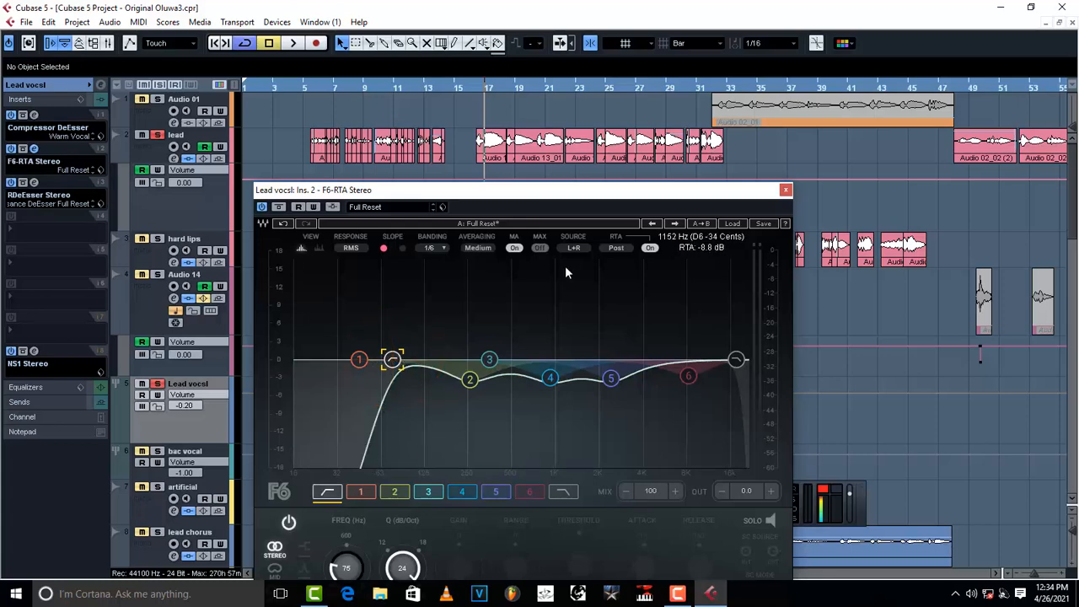
drag(565, 195, 561, 175)
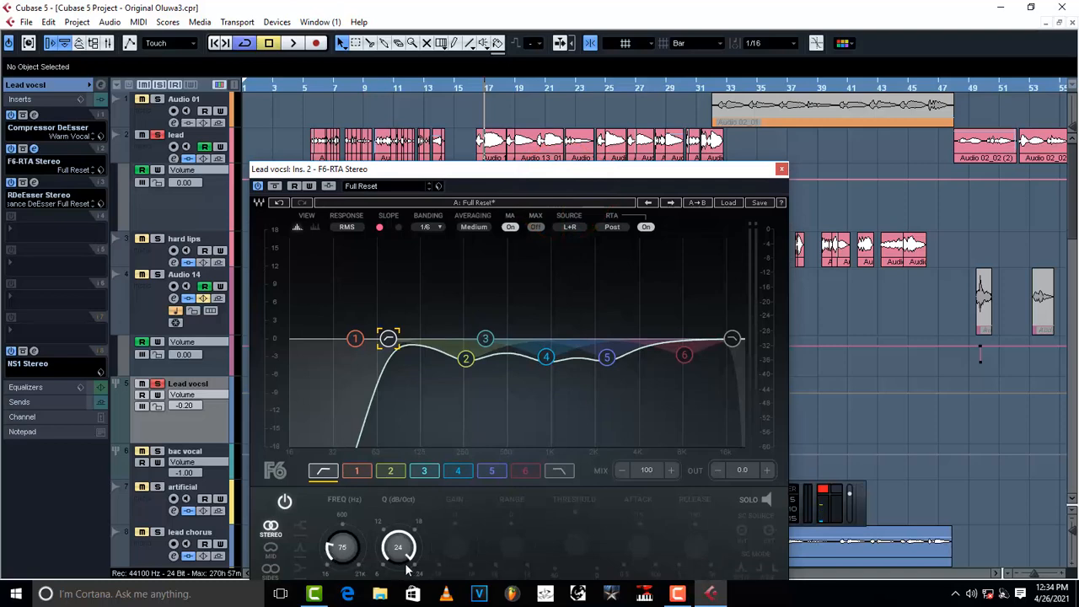
click(594, 175)
drag(594, 175, 584, 159)
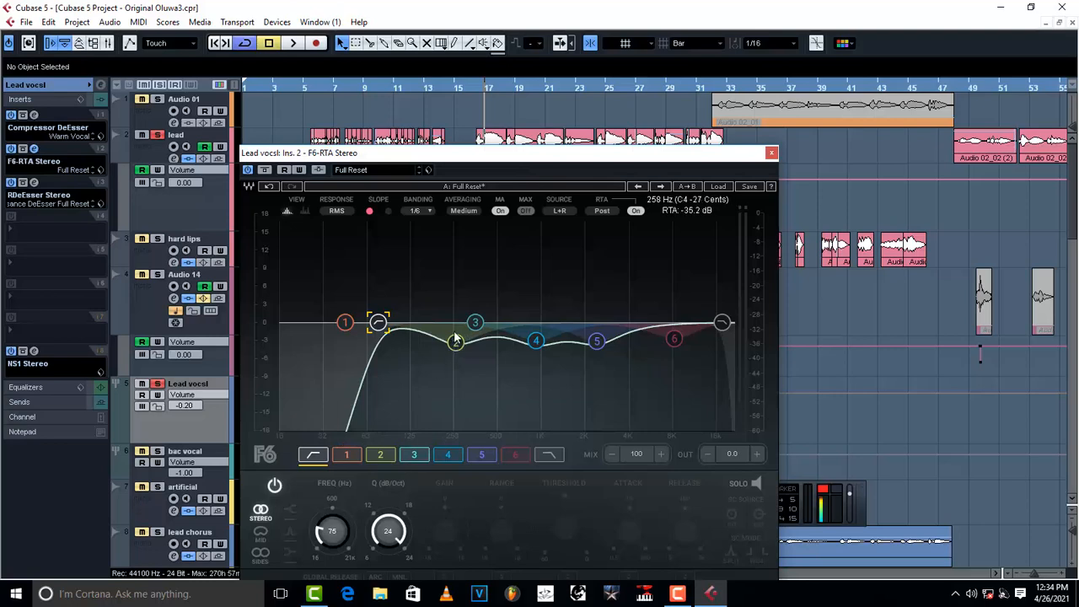
- Save the current F6-RTA settings as a new preset
click(429, 169)
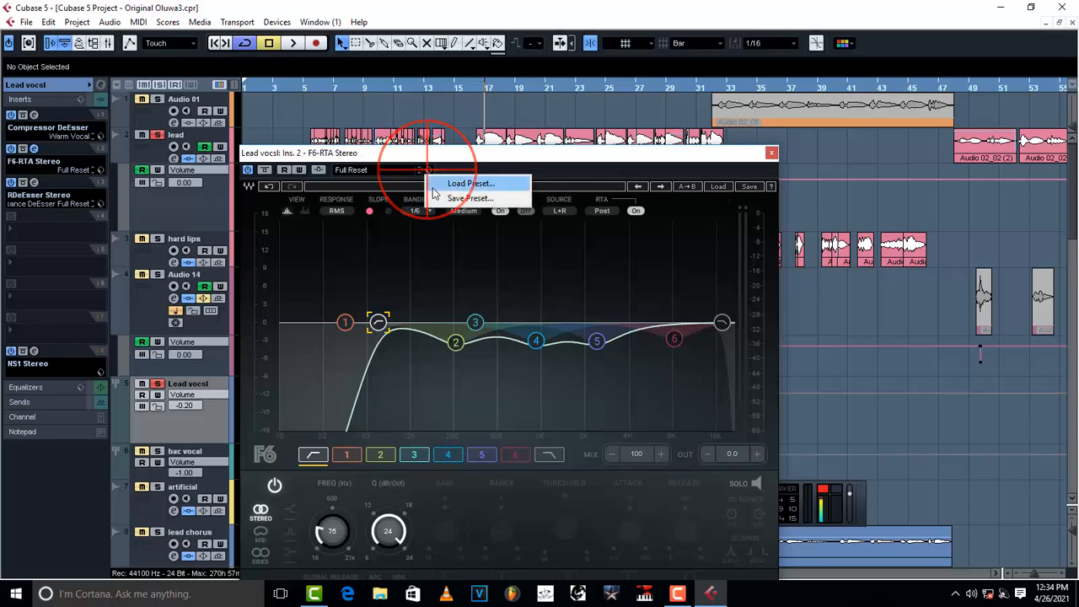
click(462, 198)
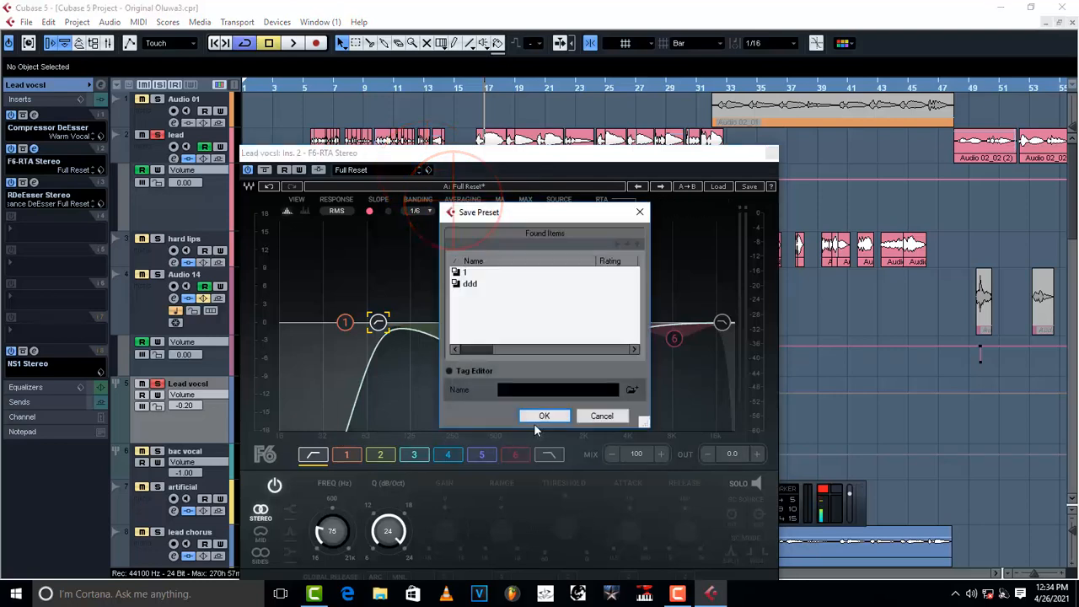
click(535, 393)
click(544, 415)
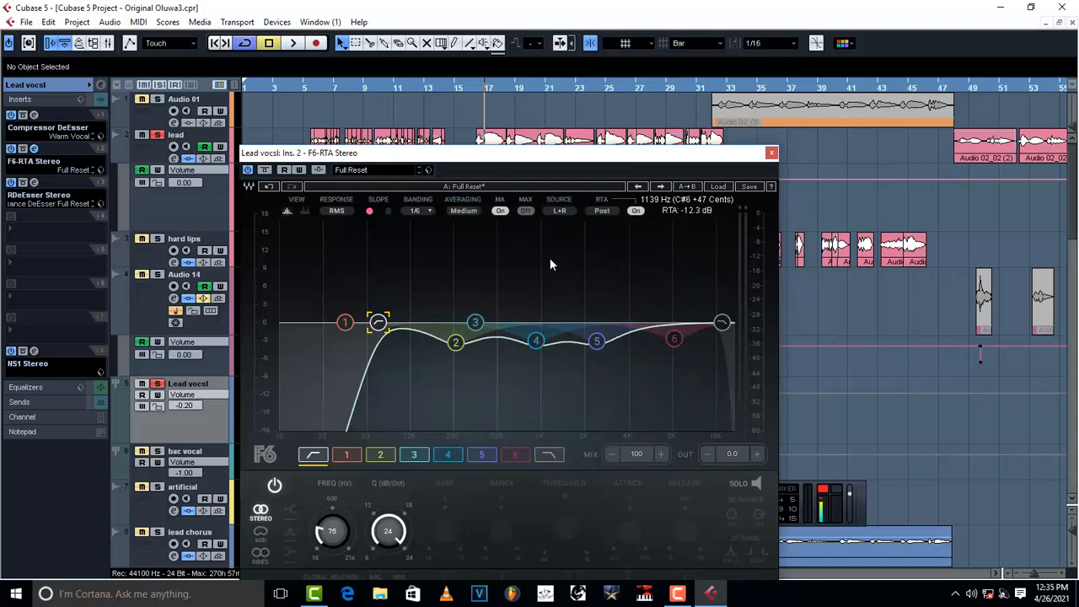
- Play the lead vocal and boost F6-RTA band 2 to a gain of about 10.3 dB
key(space)
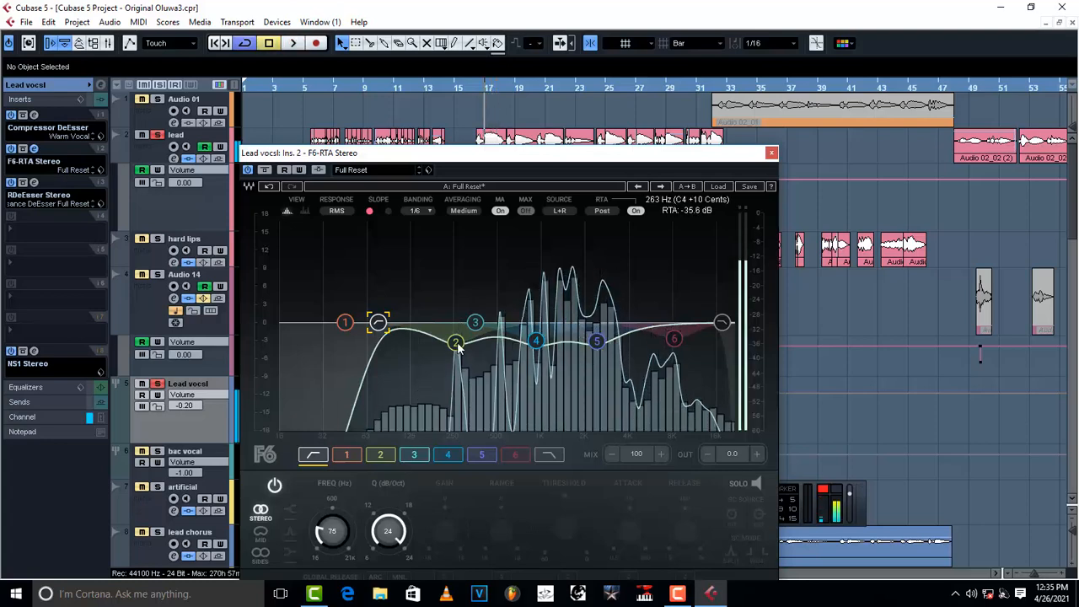
key(space)
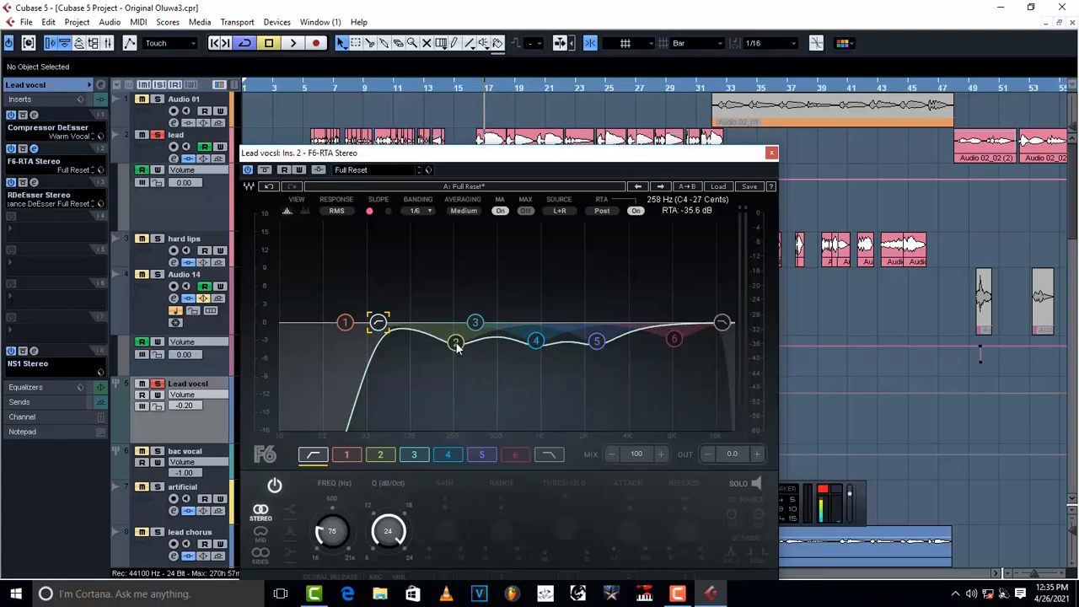
key(space)
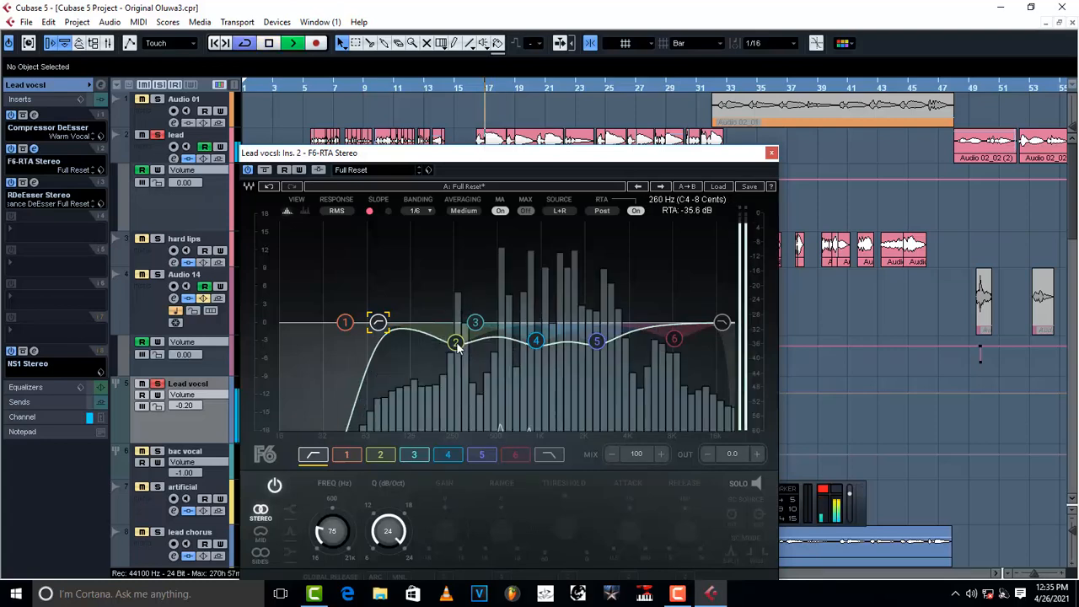
drag(458, 348, 457, 259)
key(space)
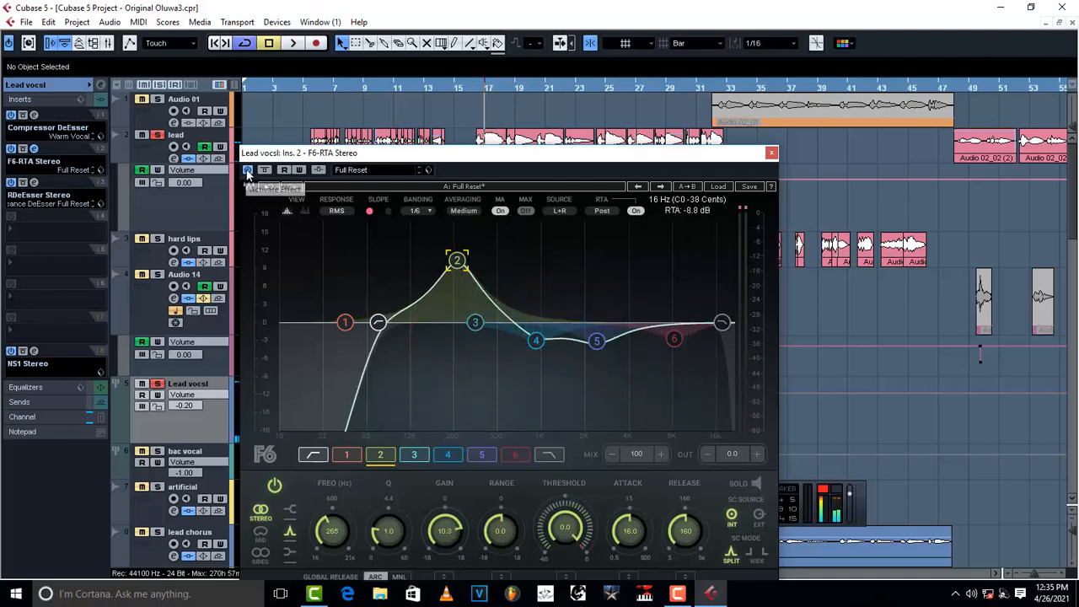
- Deactivate the F6-RTA insert and listen to the lead vocal without its equalization
click(248, 170)
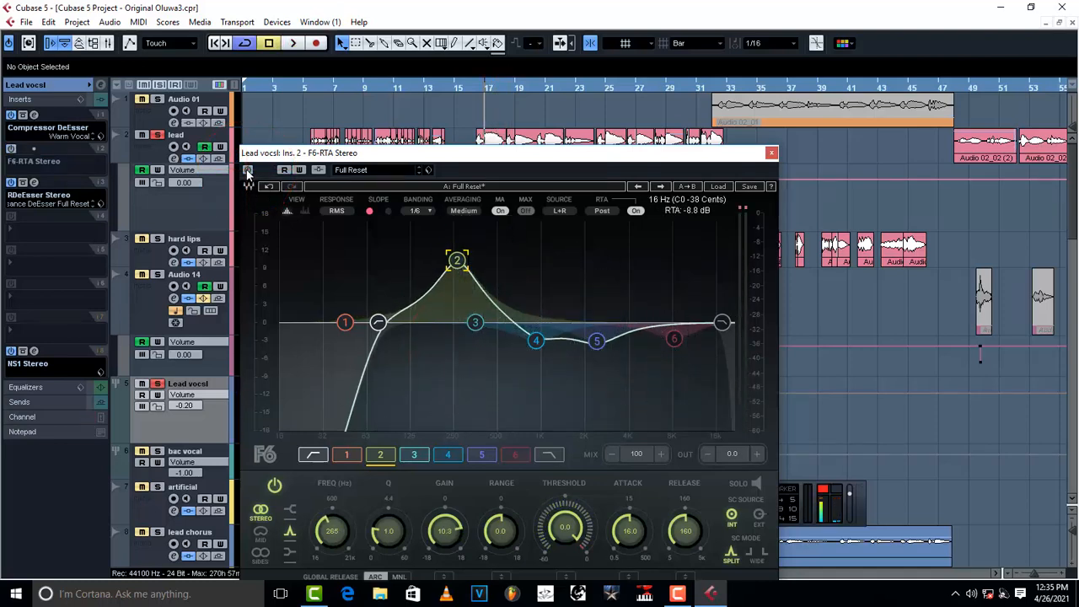
key(space)
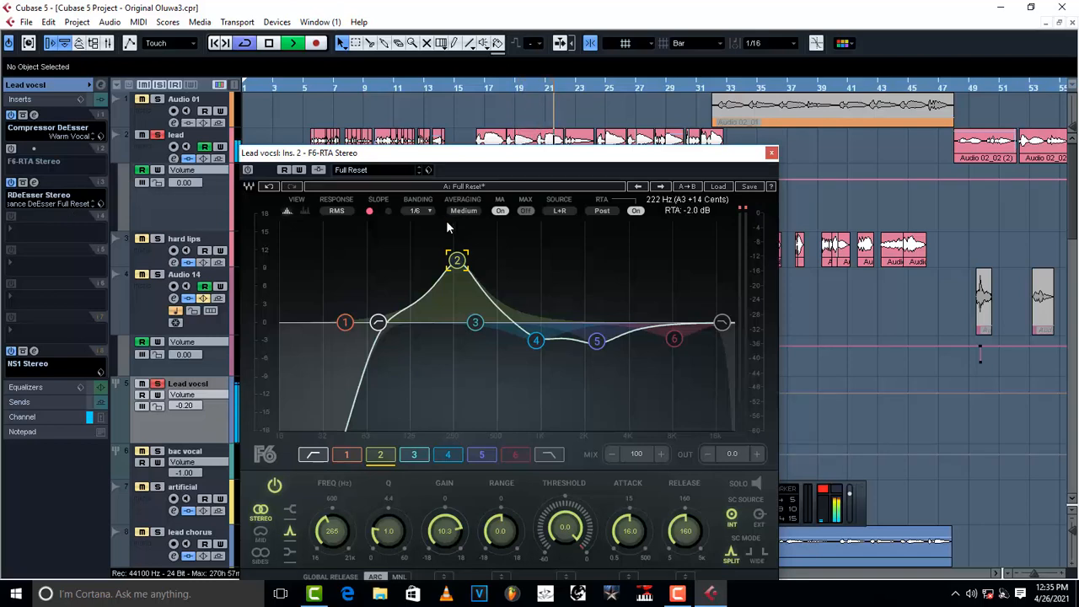
key(space)
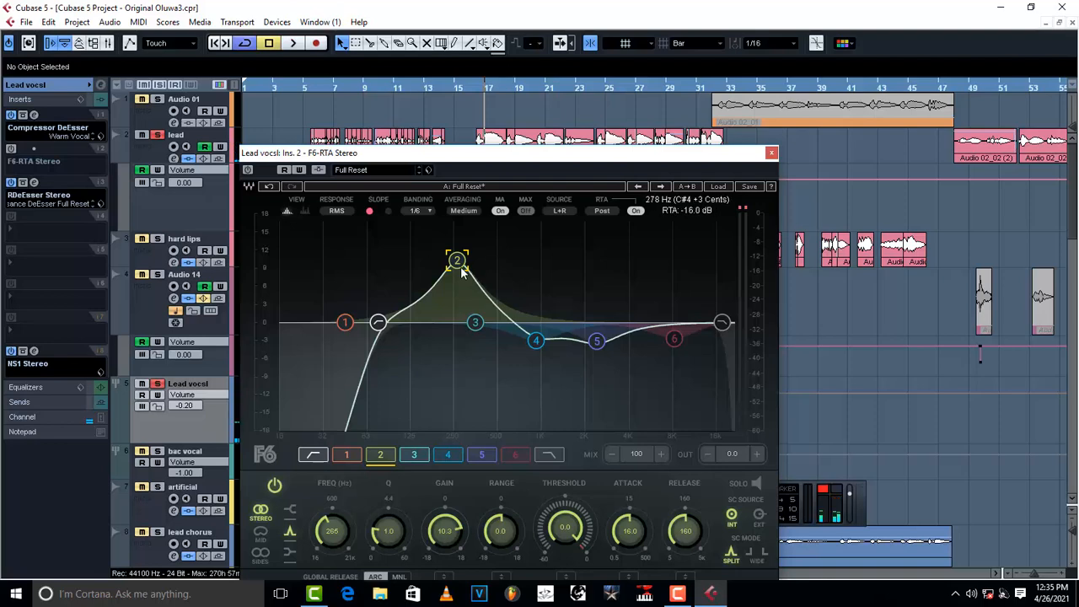
- Shift the boosted band 2 to about 224 Hz and reactivate the F6-RTA while the lead vocal plays
mouse_move(457, 264)
mouse_down()
mouse_move(453, 291)
mouse_move(455, 221)
mouse_move(441, 254)
mouse_up()
key(space)
click(285, 169)
click(248, 170)
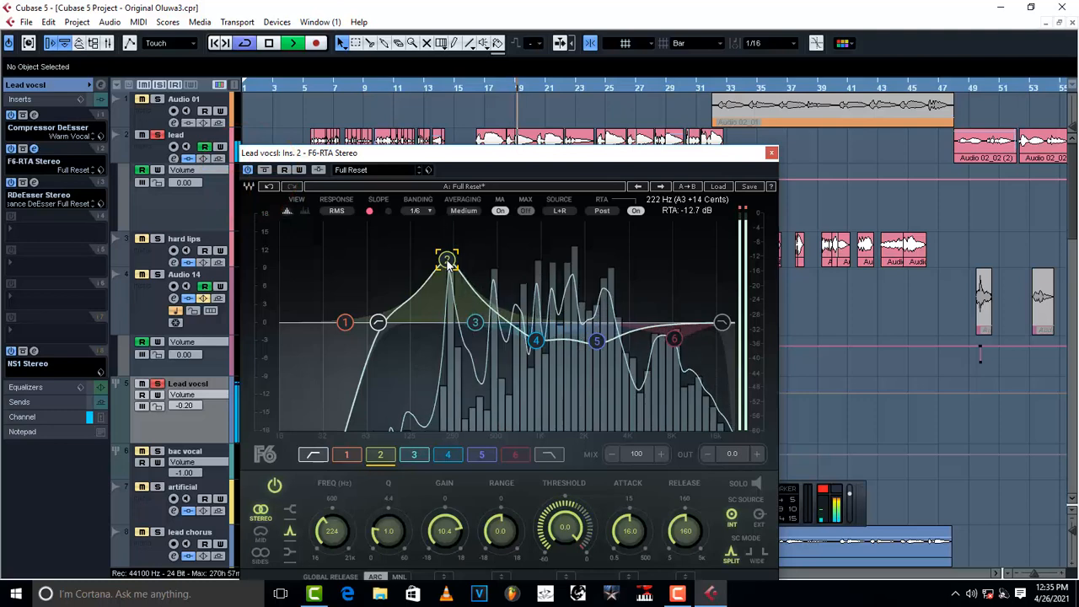
key(space)
- Cut F6-RTA band 2 to about -3.1 dB at 245 Hz and listen to the lead vocal
drag(448, 264, 452, 340)
key(space)
key(space)
key(space)
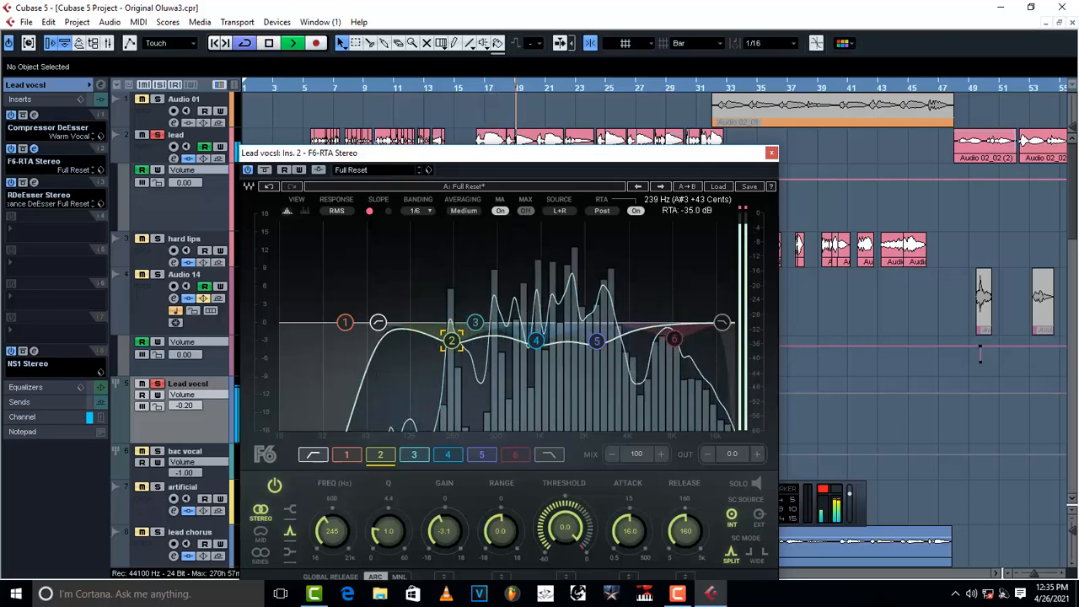
key(space)
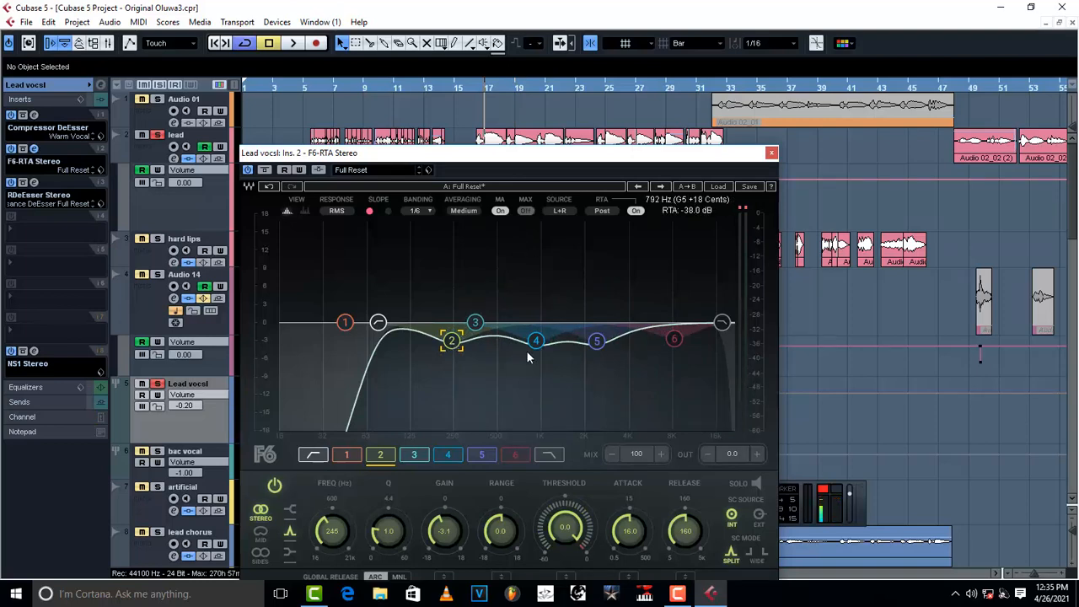
- Inspect F6-RTA band 3, boost band 4's gain to about 13.1 dB, and play the lead vocal
click(475, 322)
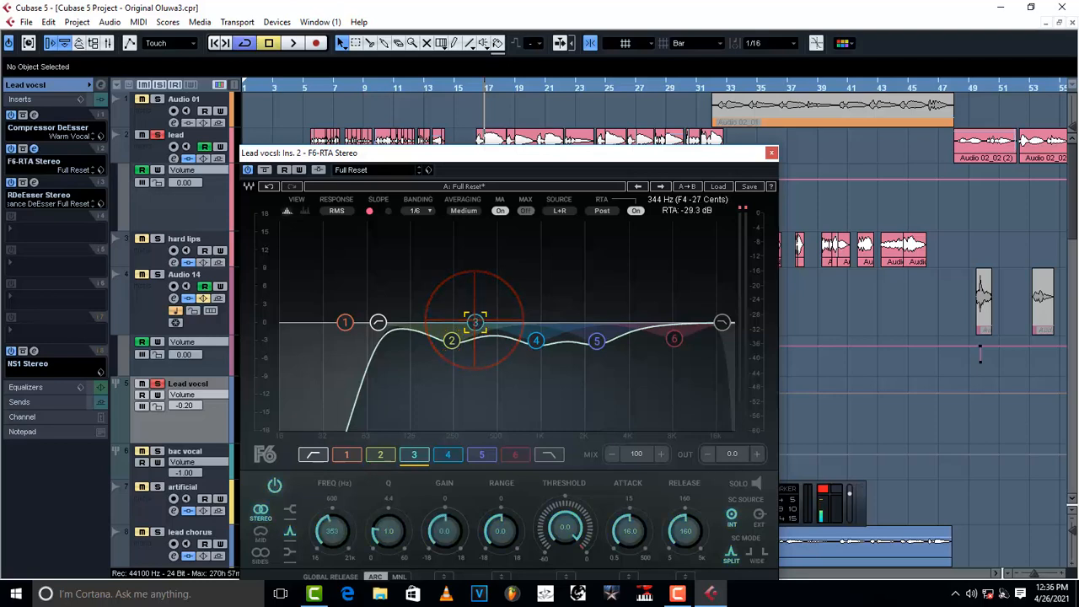
click(536, 340)
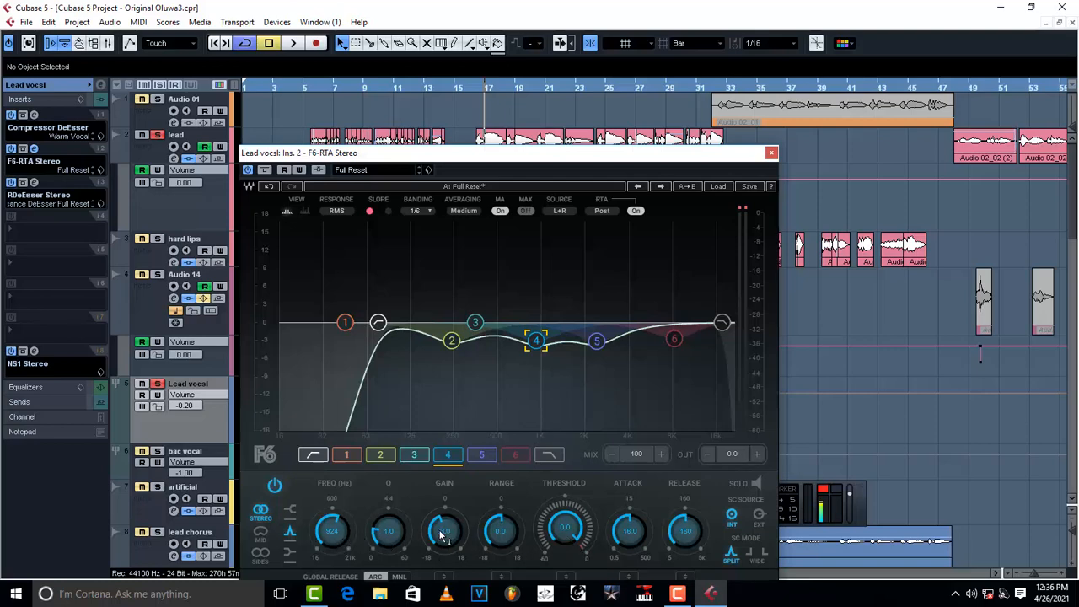
drag(439, 536, 440, 481)
key(space)
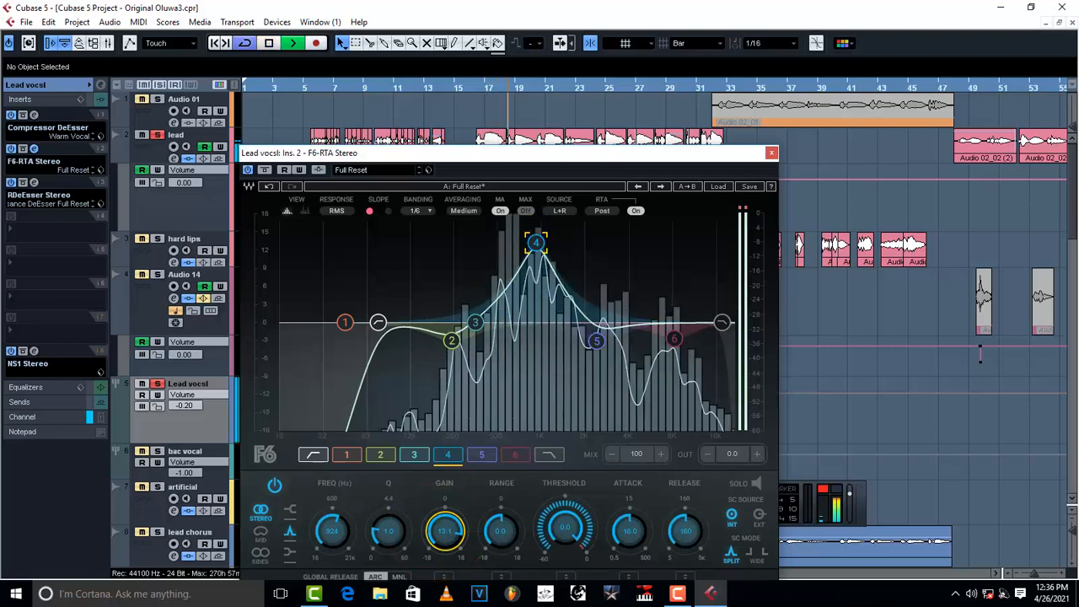
- Raise F6-RTA band 4's gain to 18 dB, stop playback, and cut the band to about -3.1 dB
drag(433, 472, 433, 455)
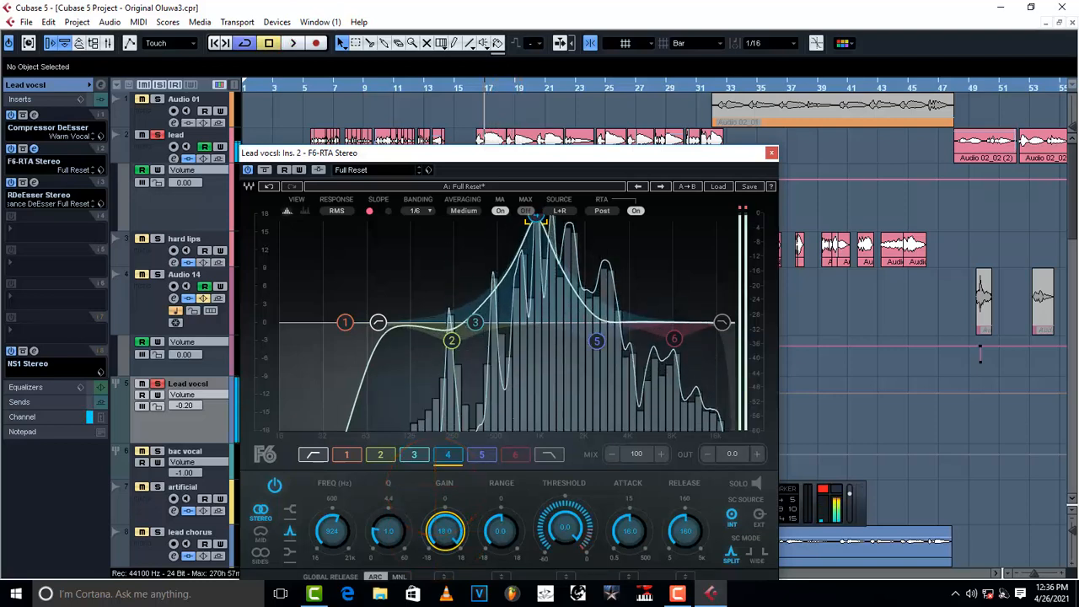
key(space)
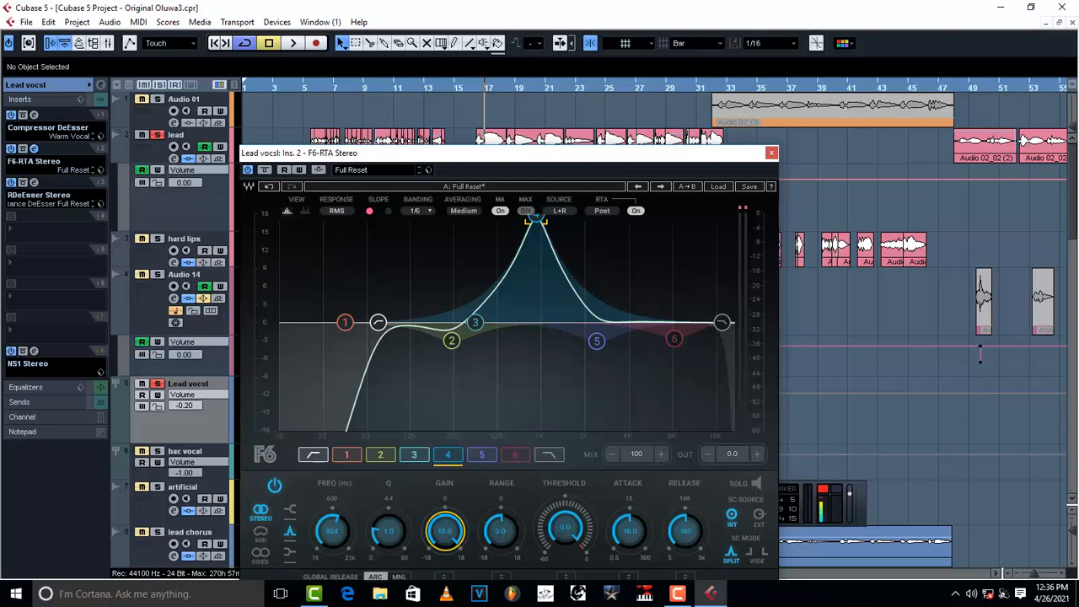
drag(444, 530, 445, 594)
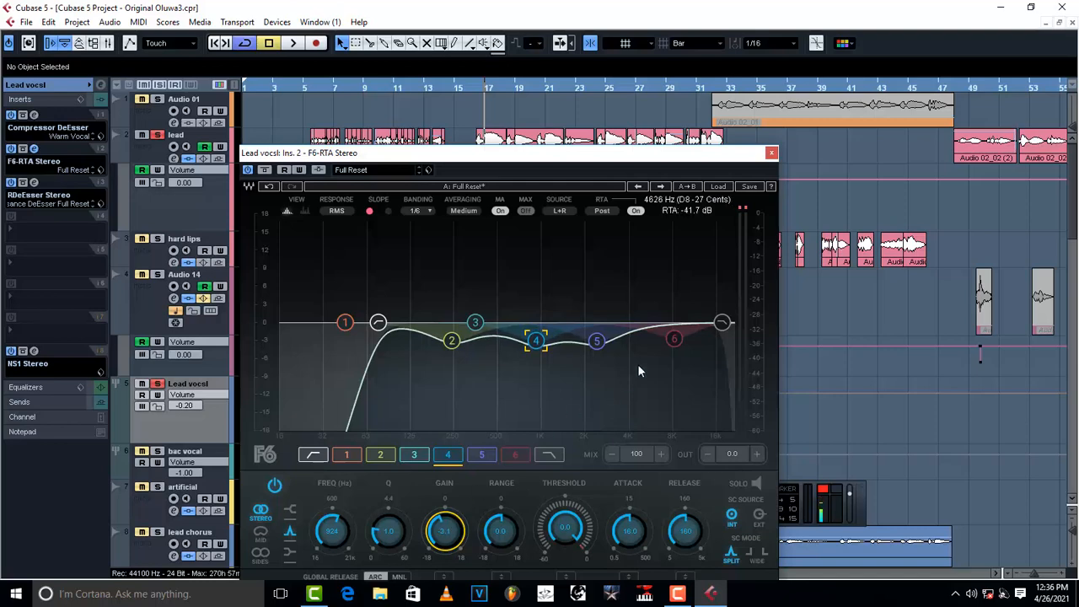
- Boost F6-RTA band 5 while the lead vocal plays, ending at about 13.5 dB, and stop playback
click(596, 341)
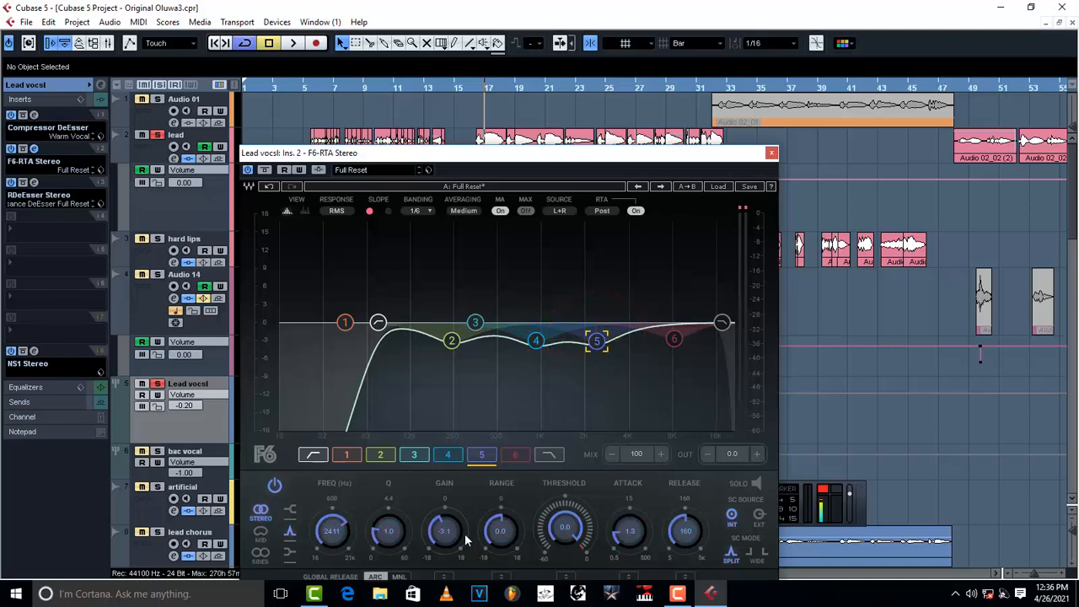
drag(445, 530, 444, 489)
key(space)
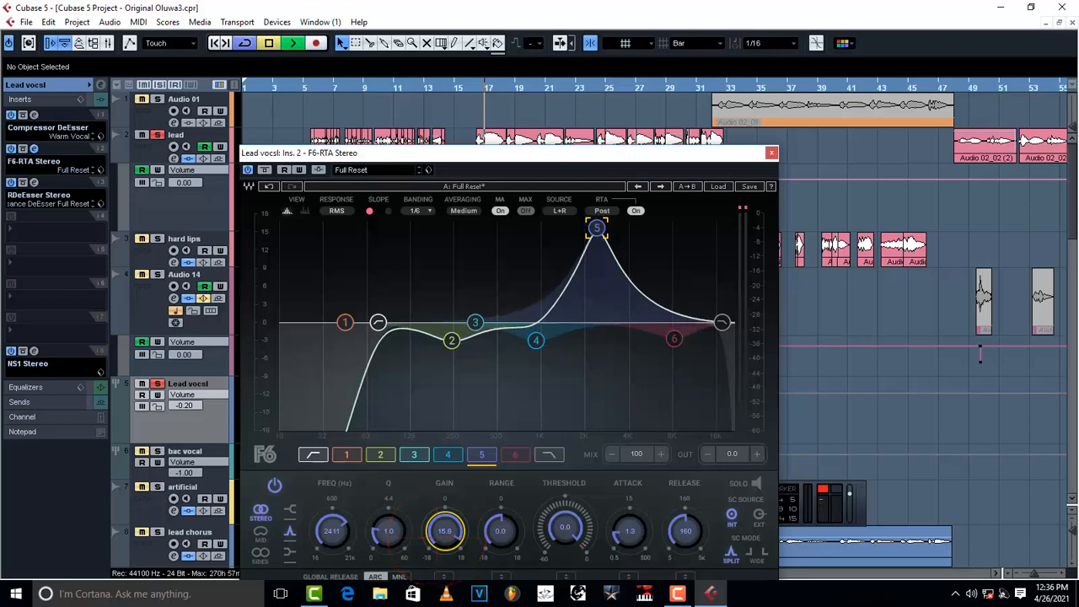
drag(444, 530, 444, 543)
key(space)
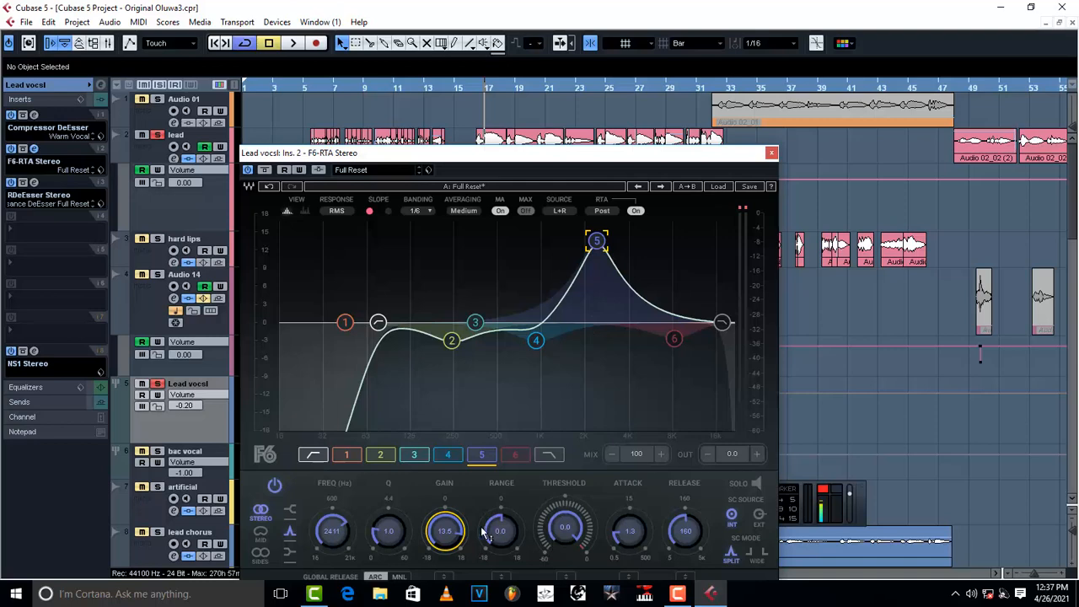
- Cut F6-RTA band 5's gain to about -3.1 dB and listen to the lead vocal
drag(447, 531, 447, 577)
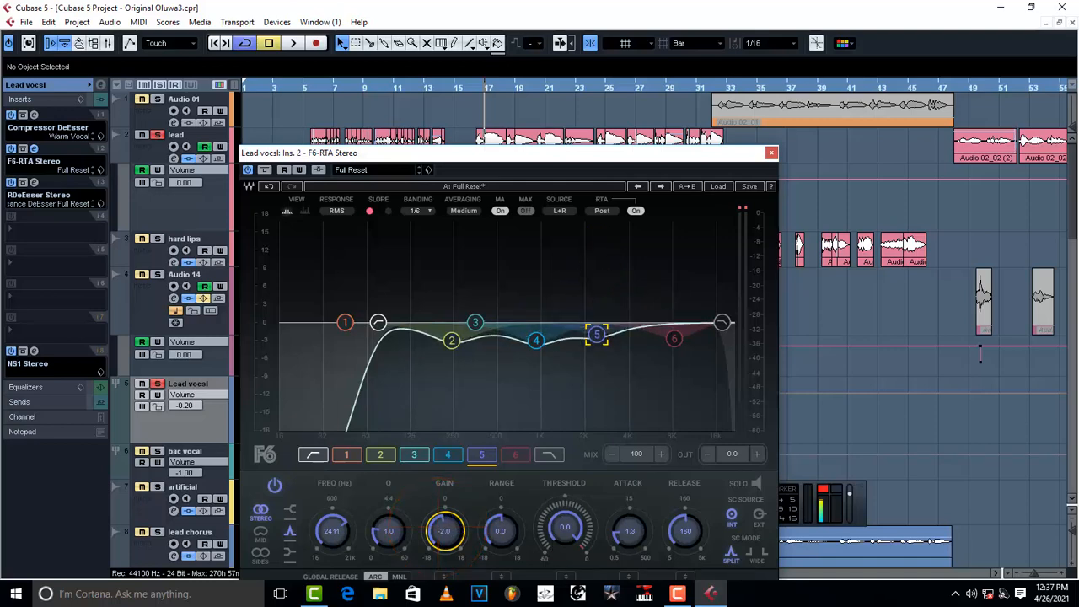
key(space)
mouse_move(445, 538)
mouse_down()
mouse_move(446, 565)
mouse_move(446, 544)
mouse_up()
key(space)
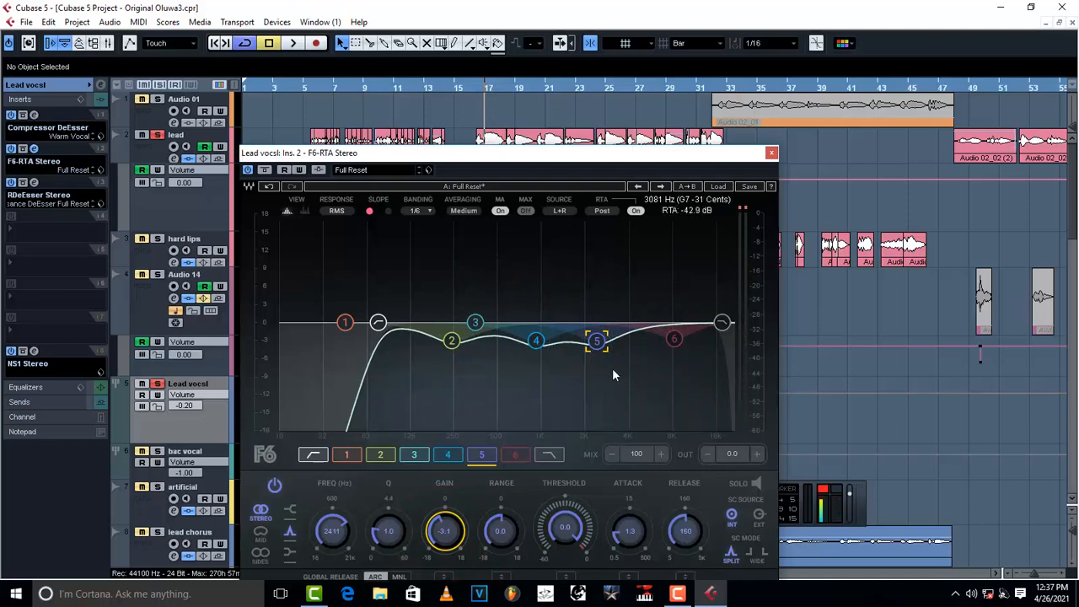
- Enable F6-RTA band 6 with a 13.2 dB boost during playback, then disable it and lower it to about -2.1 dB at 7772 Hz
click(679, 341)
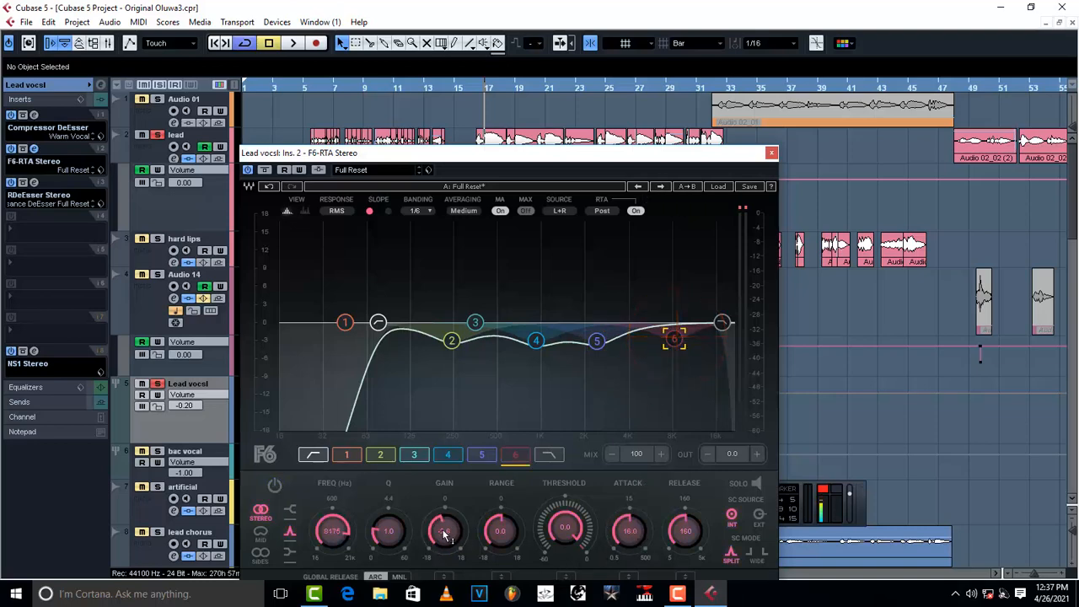
mouse_move(447, 542)
mouse_down()
mouse_move(455, 548)
mouse_move(445, 542)
mouse_up()
key(space)
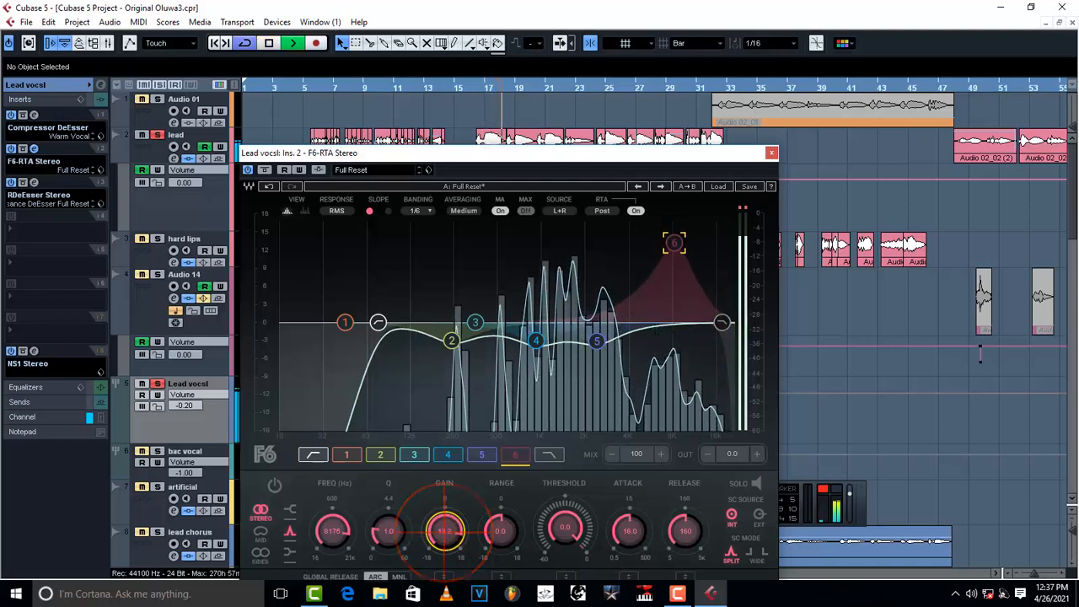
double_click(673, 242)
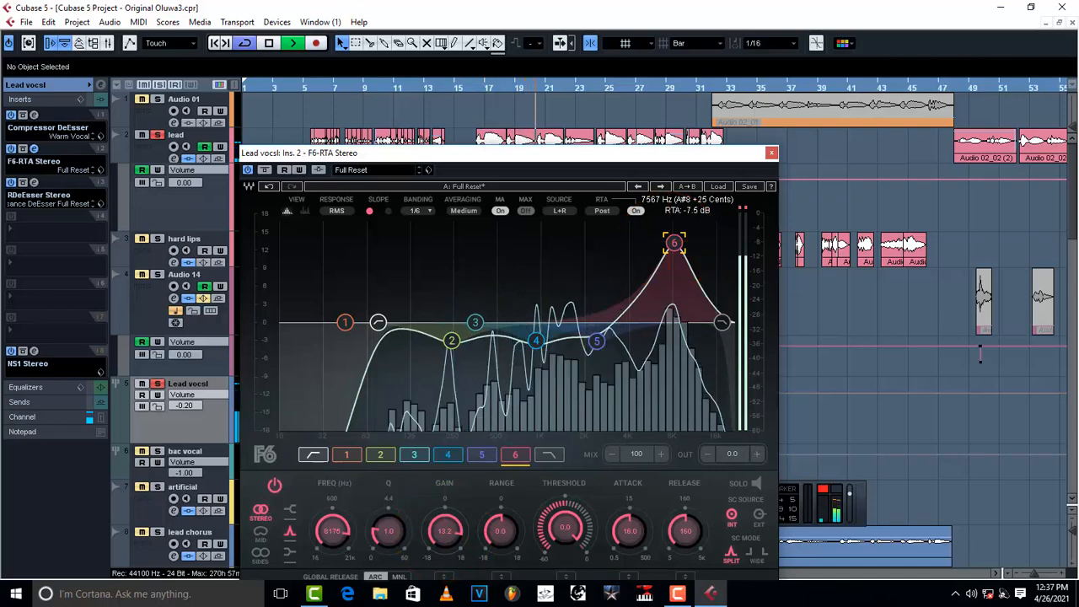
key(space)
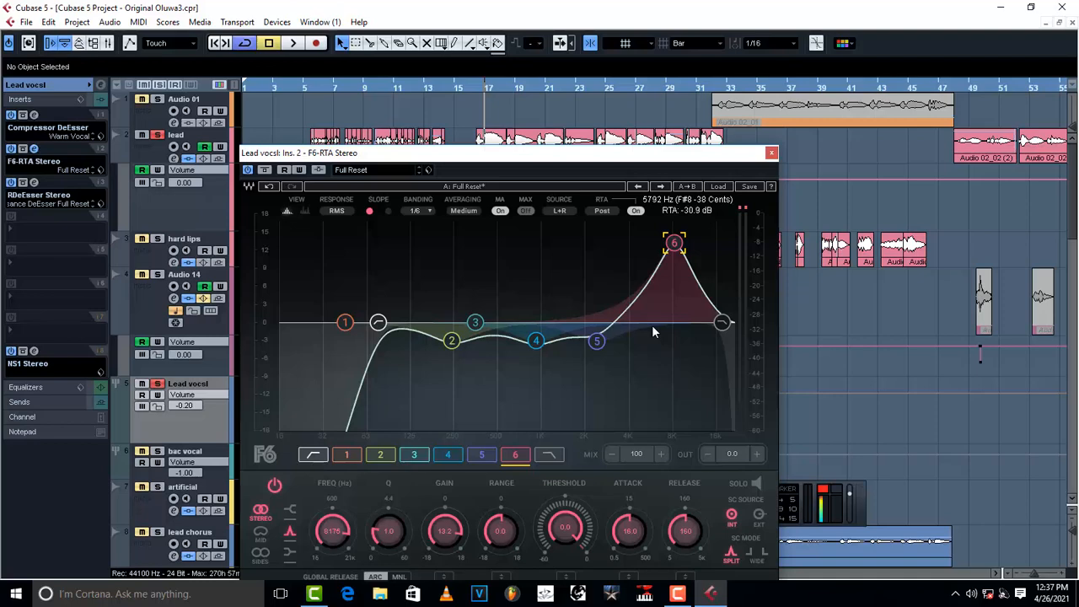
double_click(674, 243)
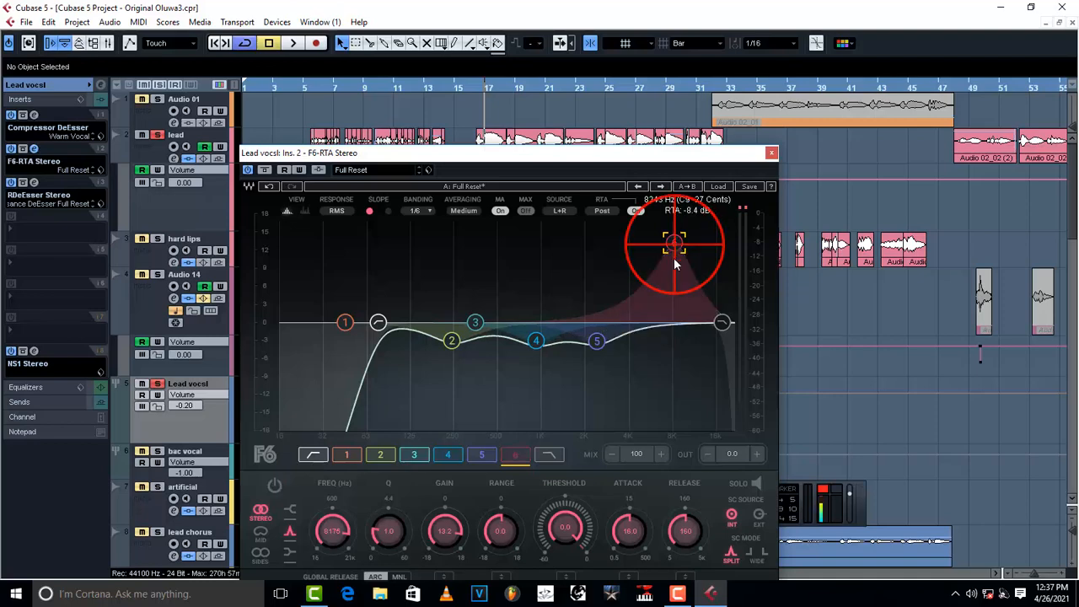
drag(674, 243, 671, 335)
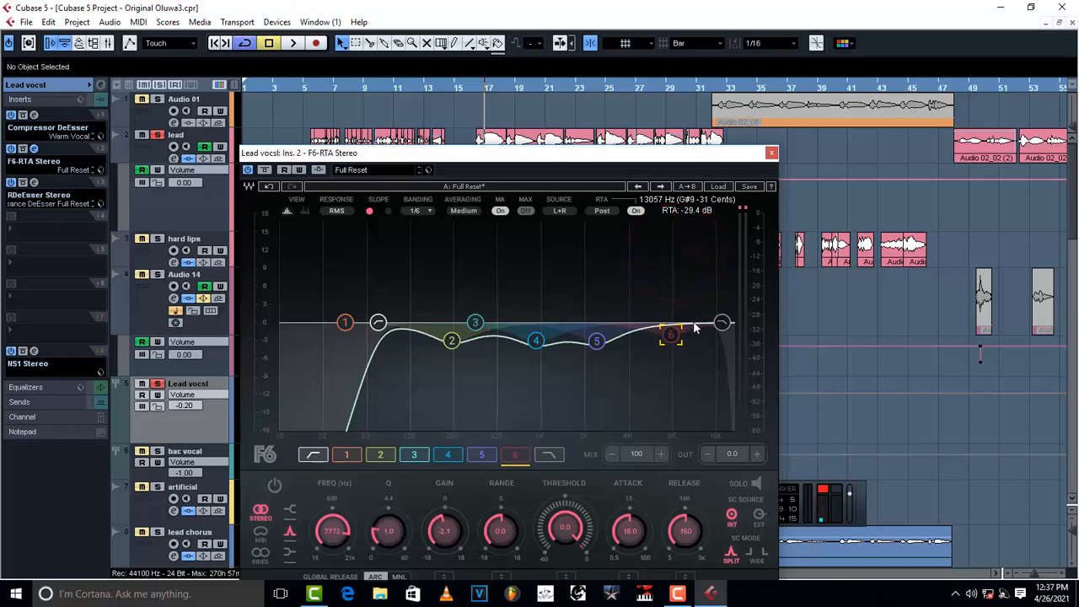
- Load the saved OLUWA preset into the F6-RTA and close the plug-in window
click(429, 169)
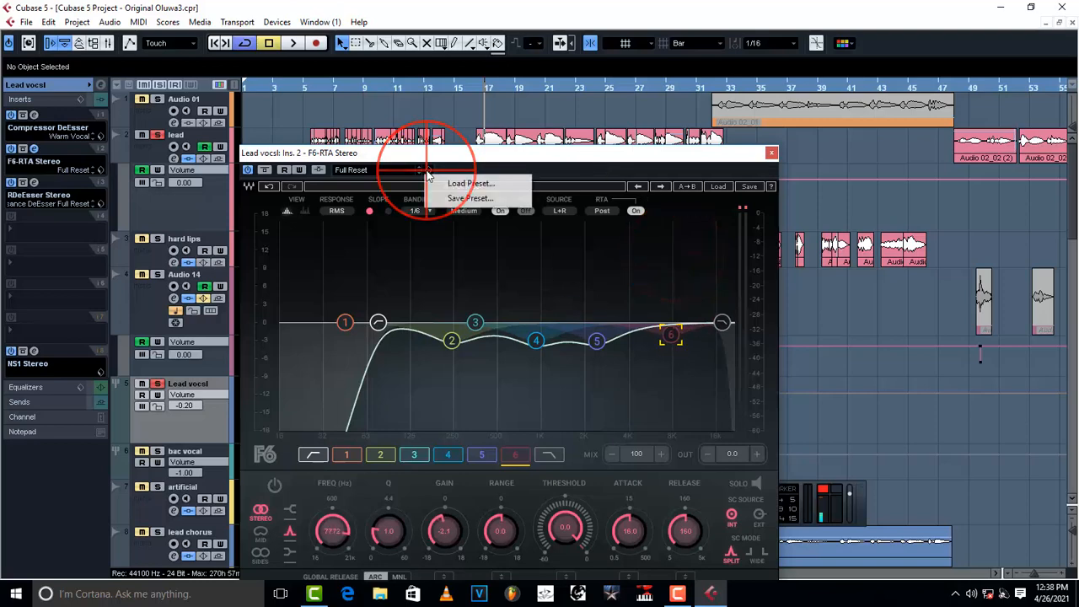
click(456, 179)
click(474, 316)
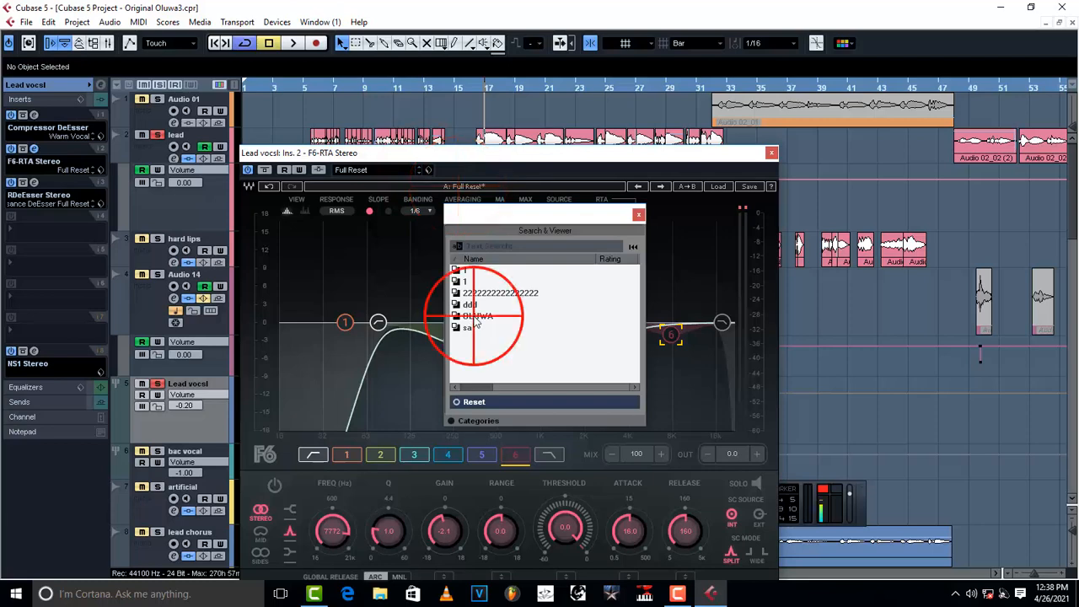
click(638, 216)
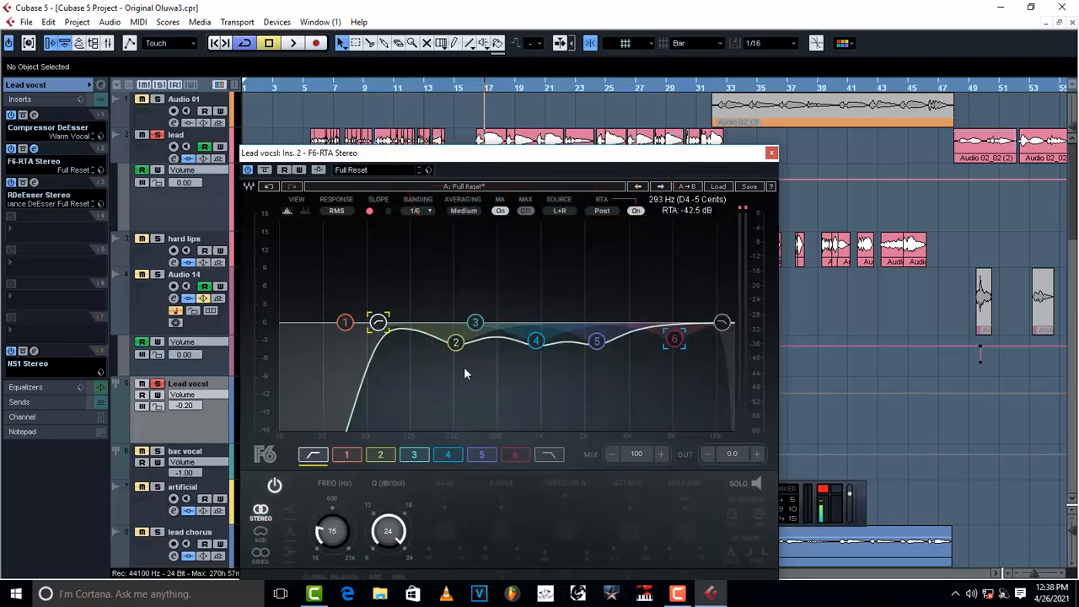
click(772, 157)
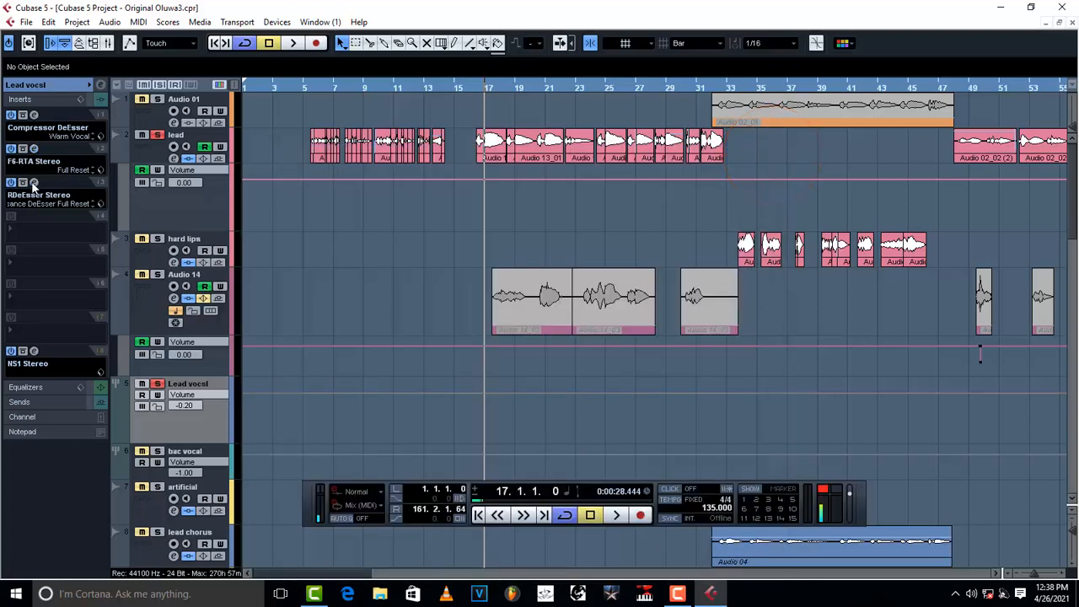
- Open the Lead vocal group's RDeEsser and save its settings as a preset named OLUWA
click(34, 183)
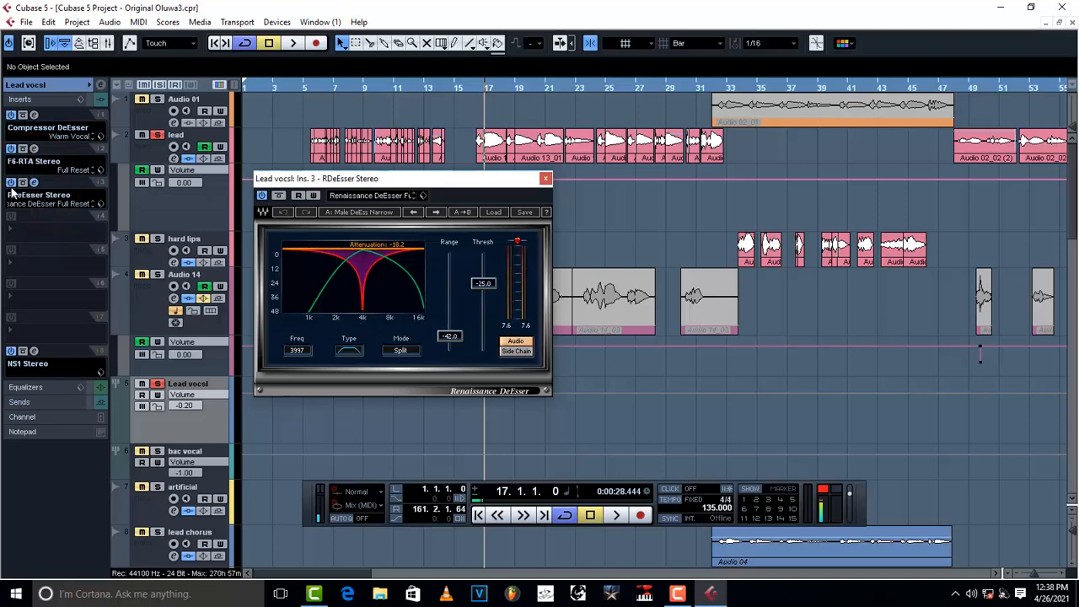
click(424, 196)
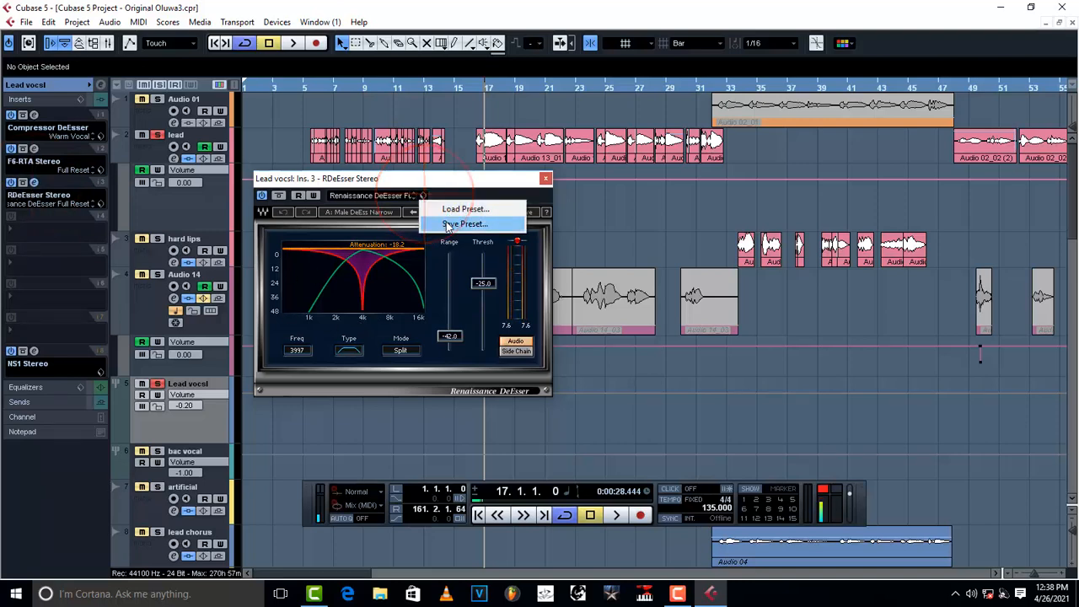
click(457, 218)
click(551, 393)
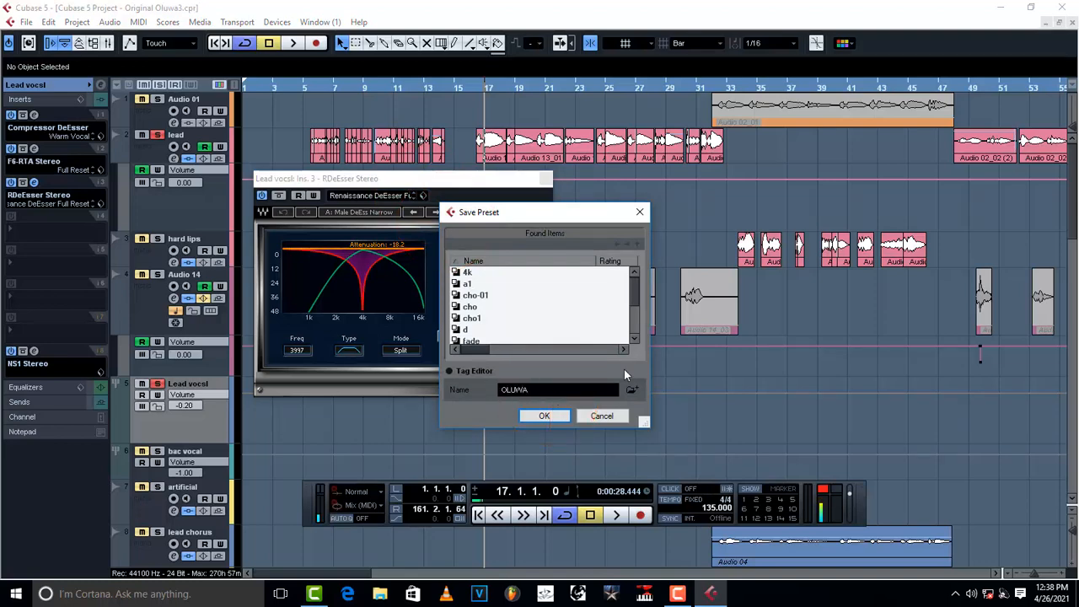
click(544, 415)
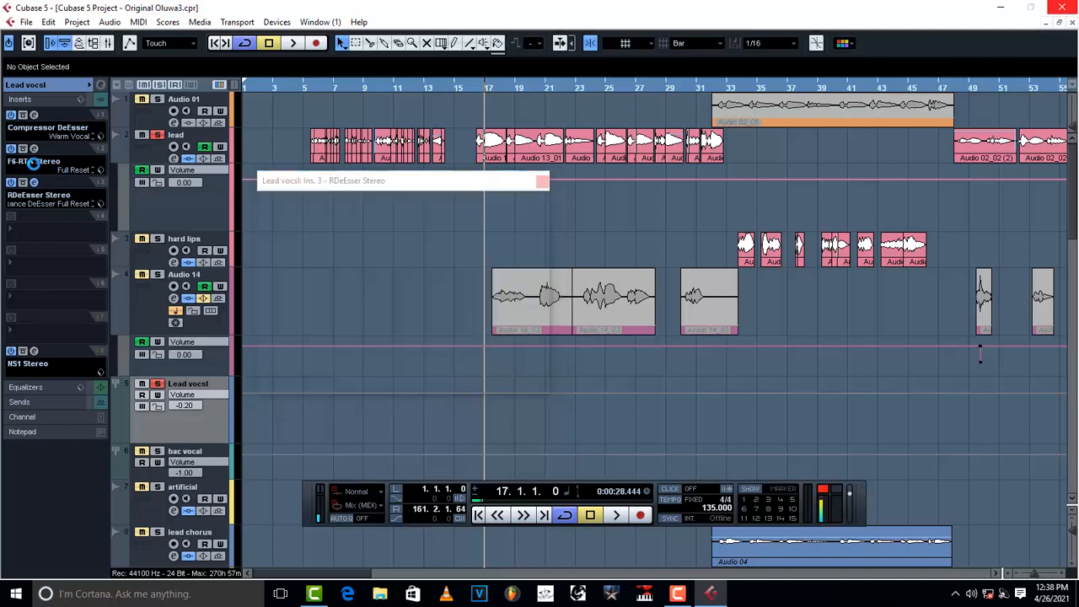
- Look over the Compressor DeEsser settings and browse the RDeEsser's factory and saved presets
click(34, 114)
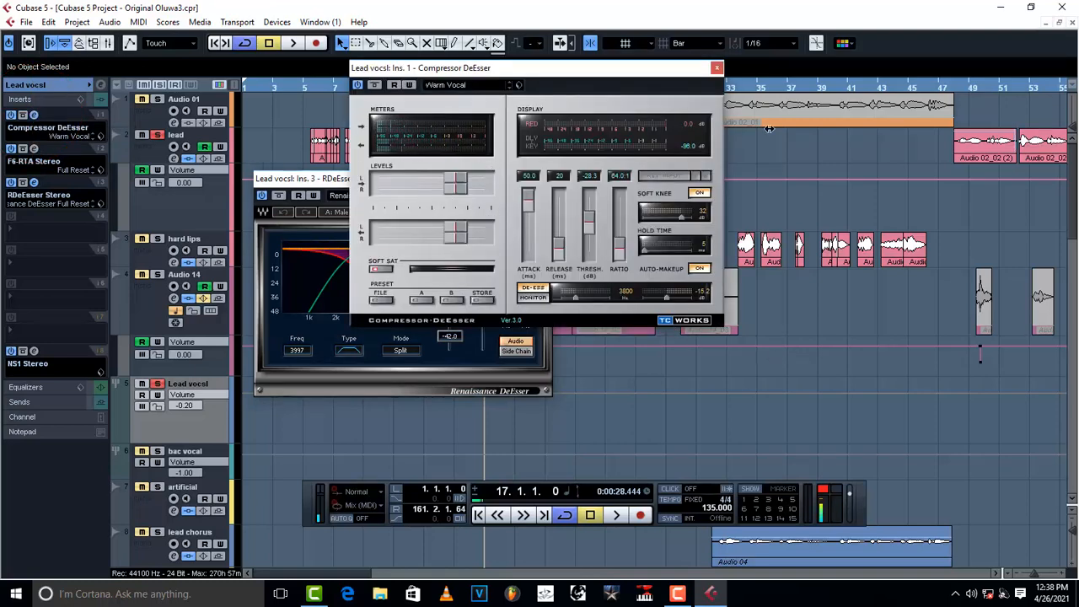
click(717, 67)
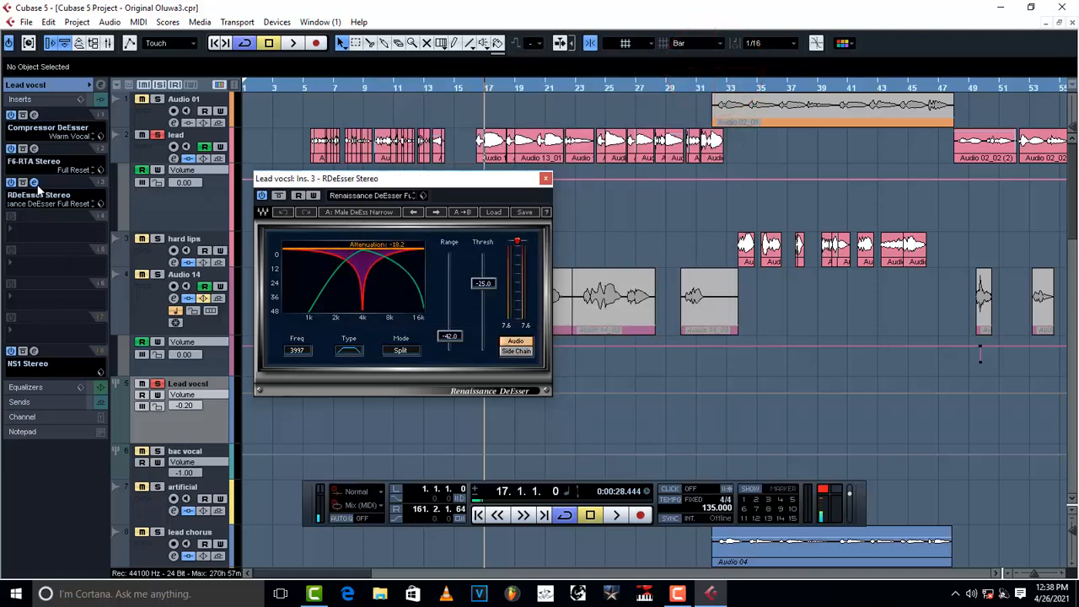
click(494, 213)
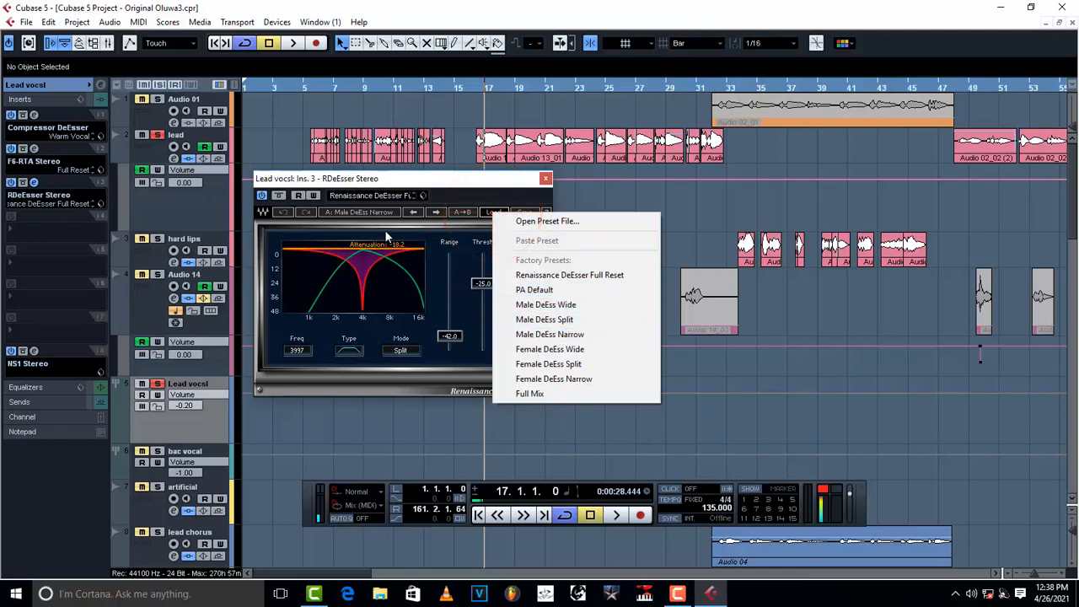
click(399, 183)
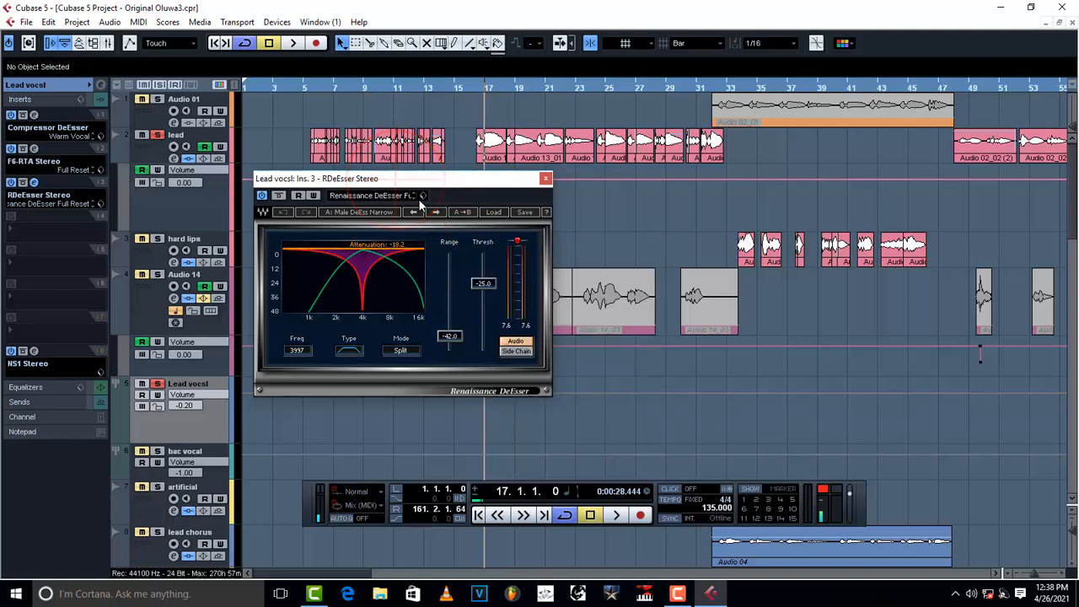
click(423, 196)
click(460, 209)
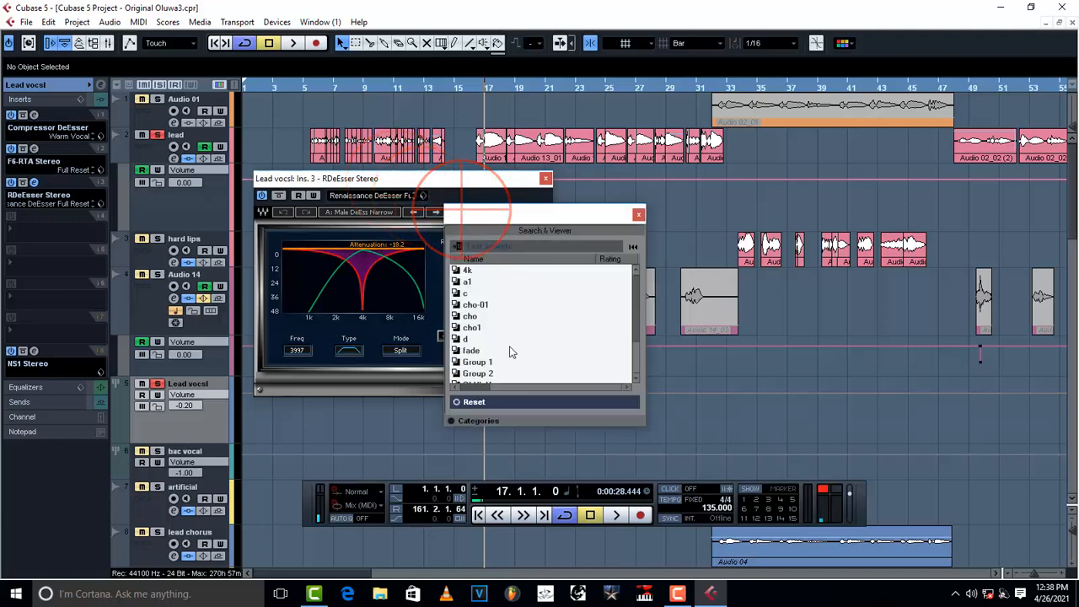
scroll(521, 359, down, 2)
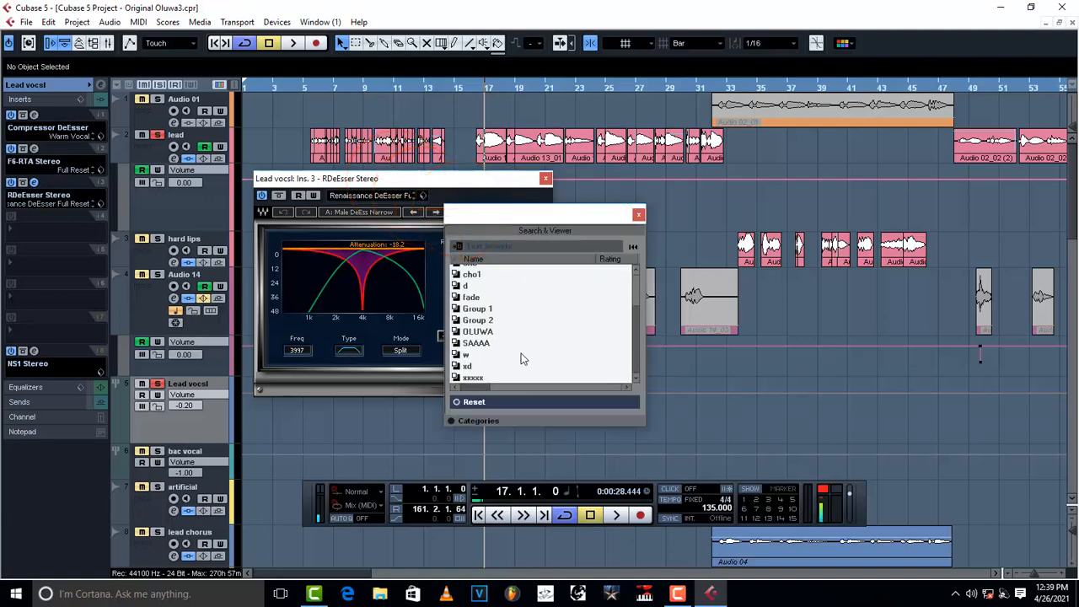
click(639, 214)
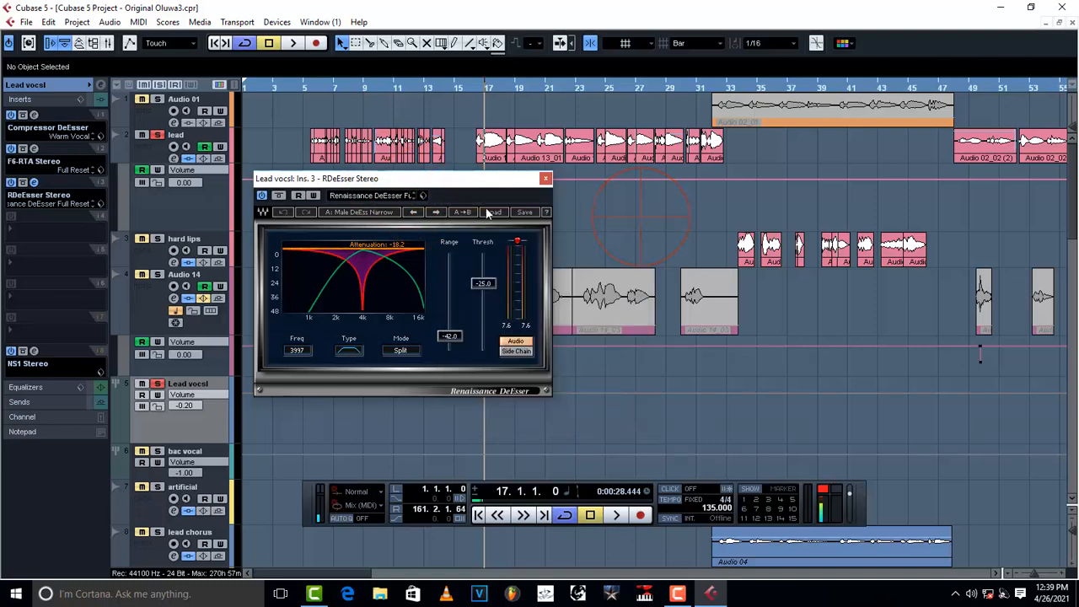
- Compare the RDeEsser factory presets Male DeEss Narrow and PA Default, finishing with Male DeEss Narrow loaded
click(490, 213)
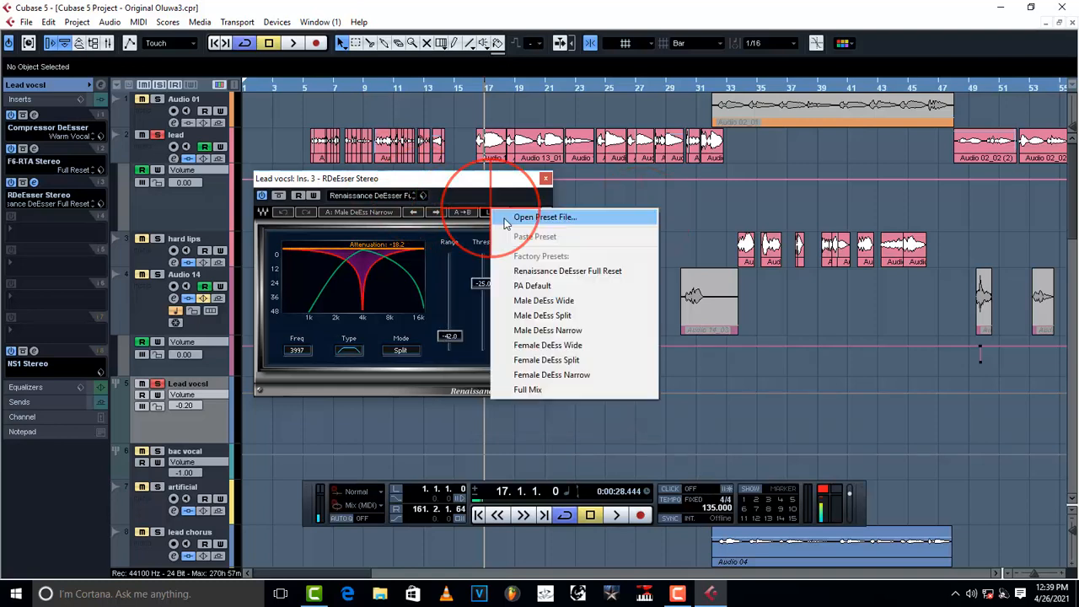
click(573, 331)
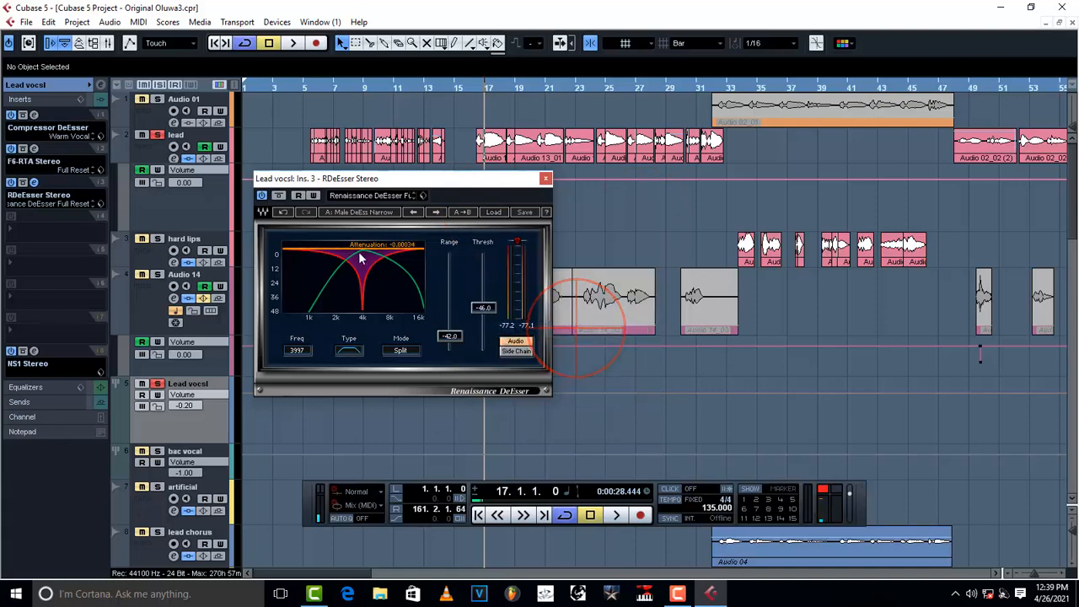
click(493, 213)
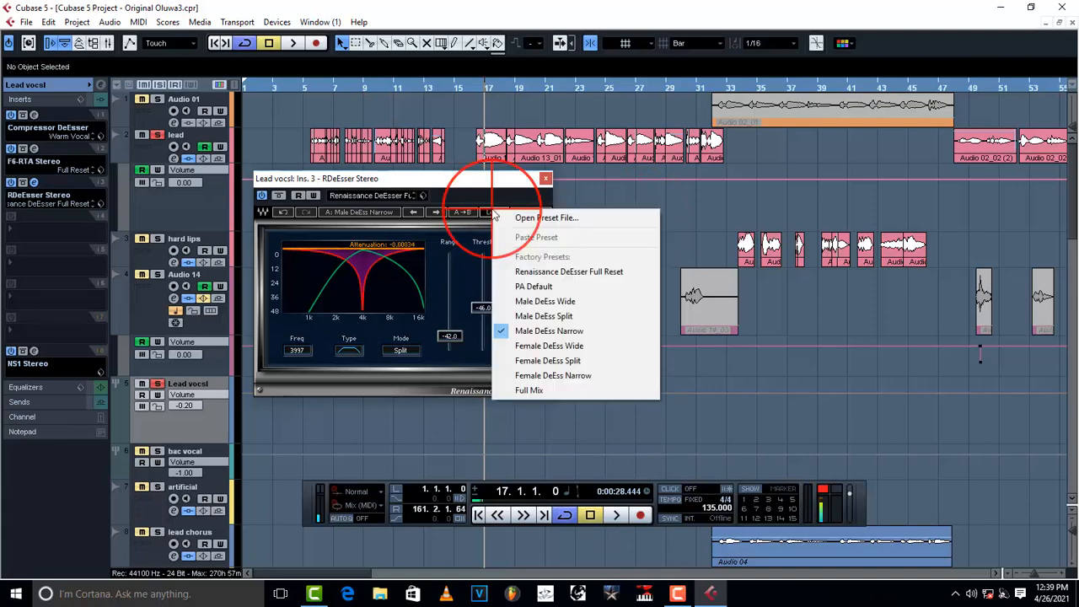
click(535, 286)
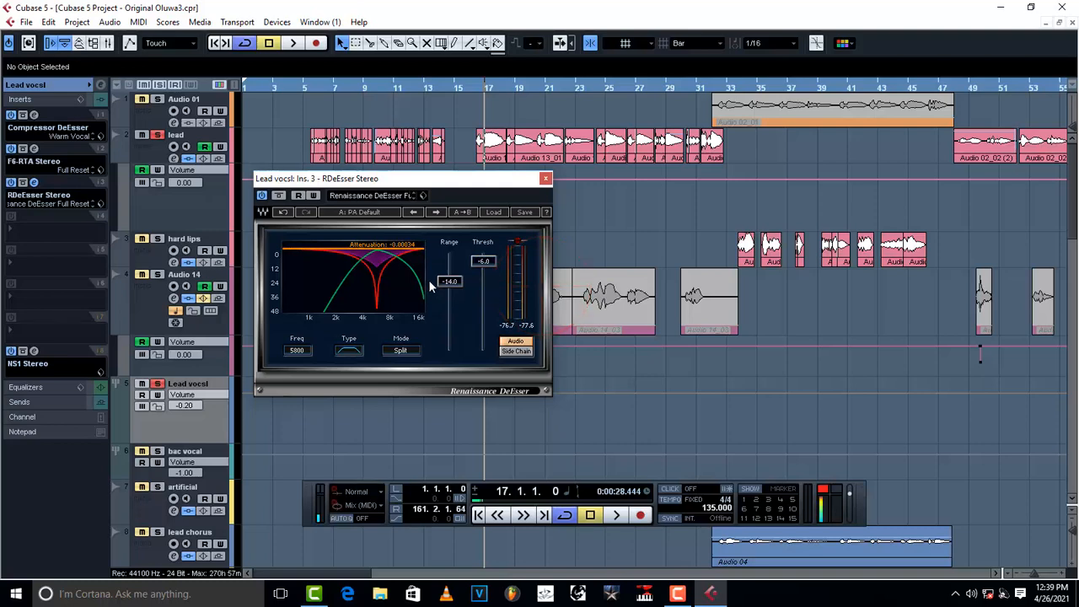
click(496, 212)
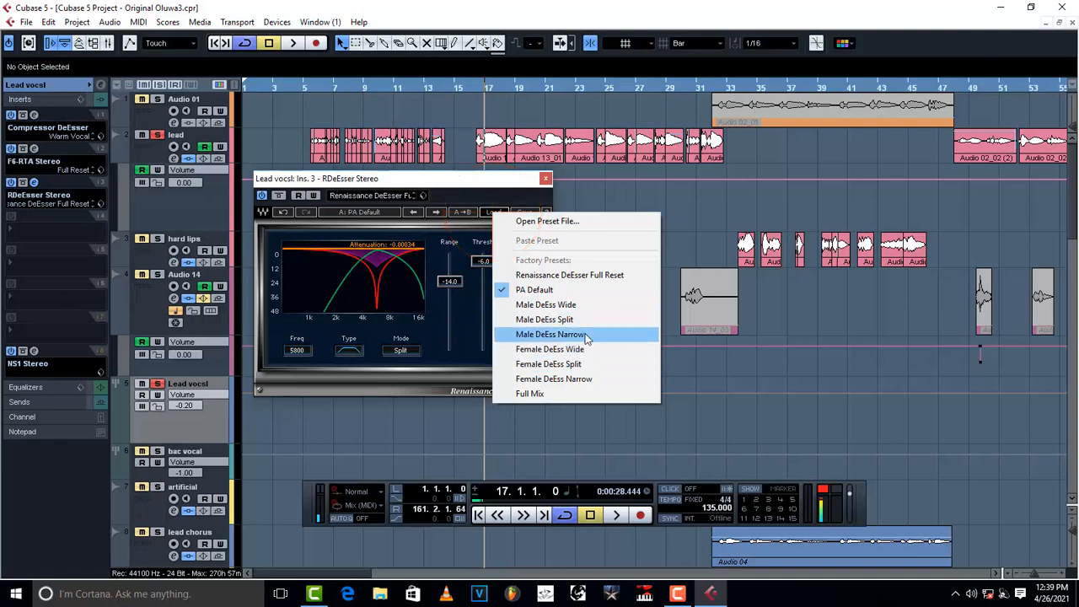
click(587, 334)
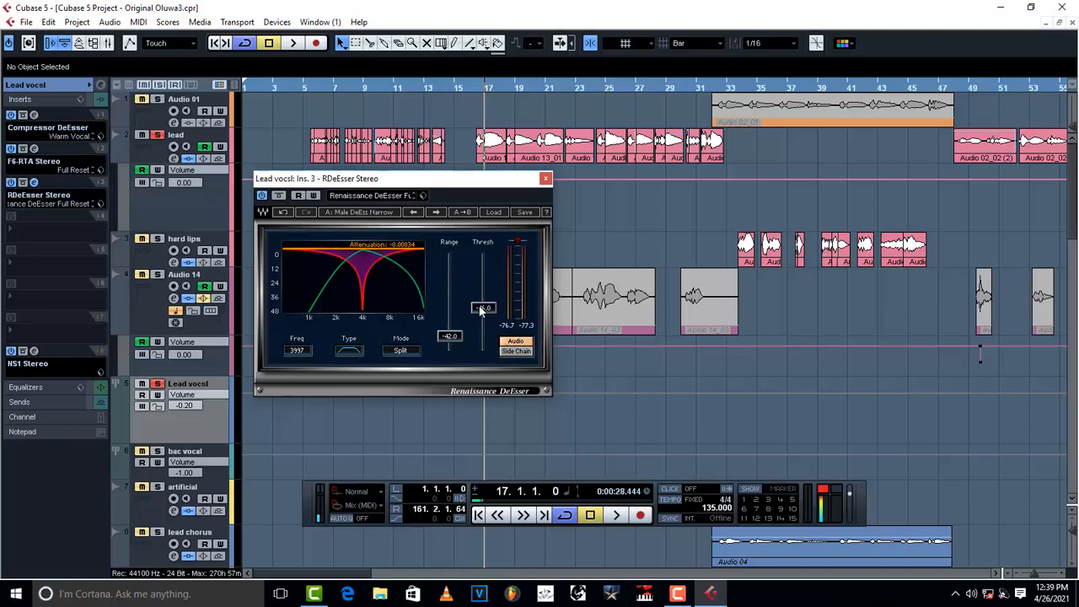
- Try the RDeEsser threshold at -78.6 and at -34.3 while playing the soloed lead vocal from bar 17
drag(482, 308, 483, 346)
key(space)
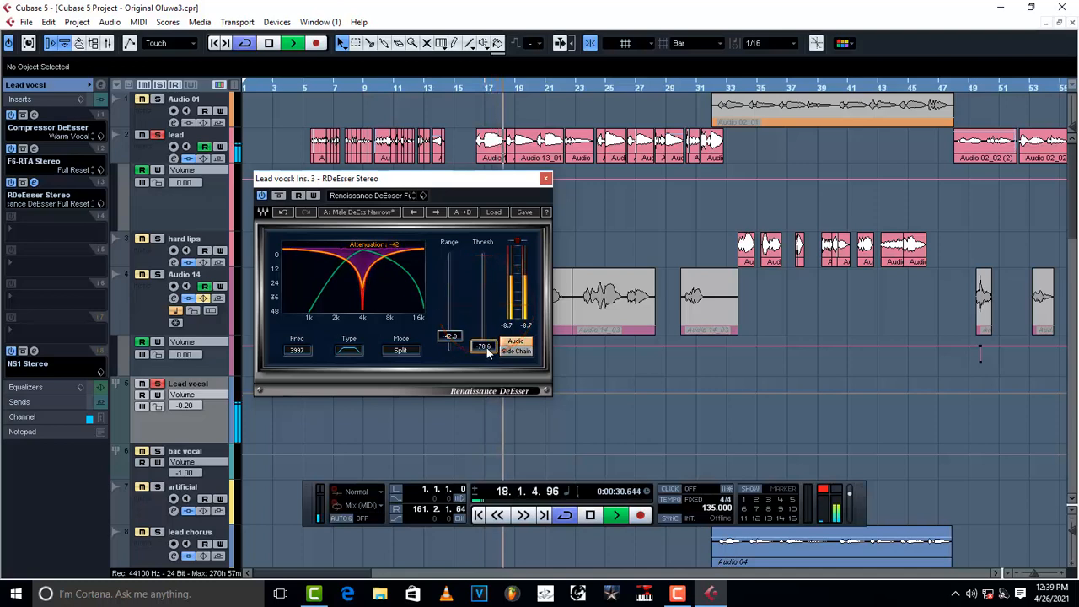
key(space)
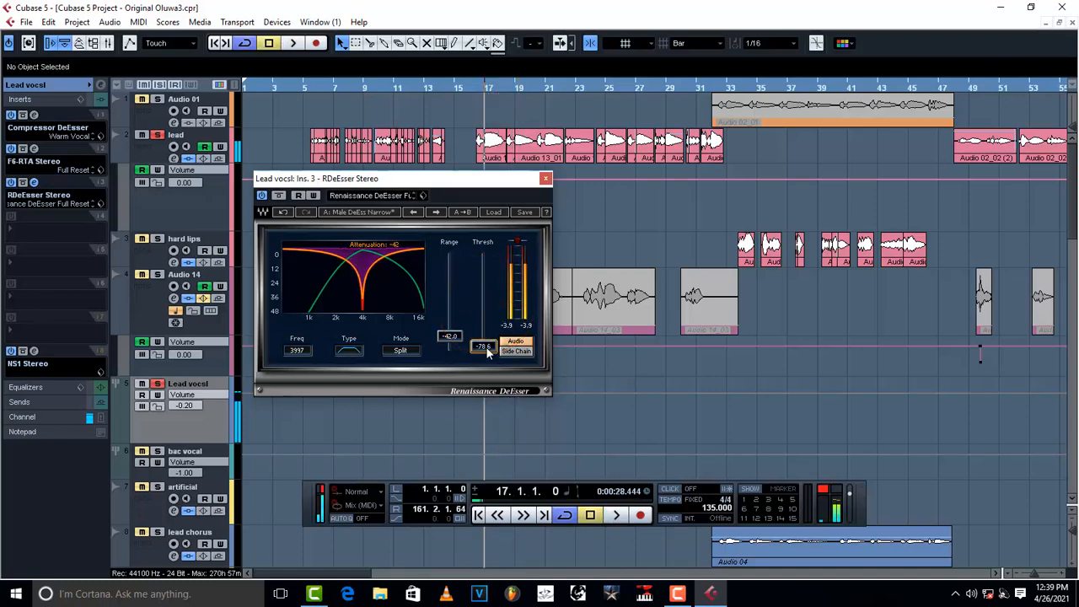
key(space)
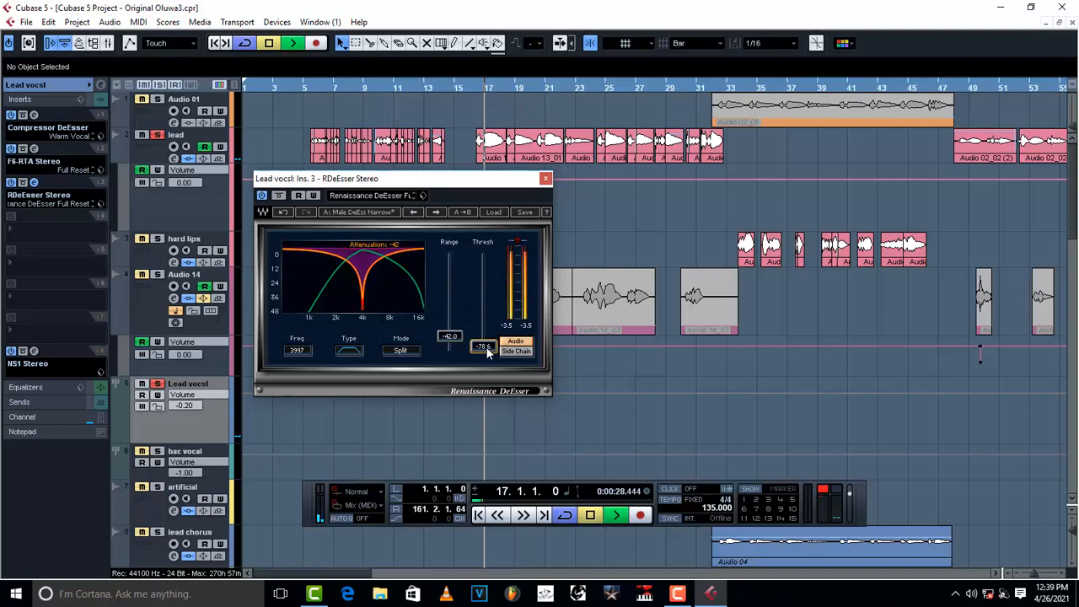
drag(485, 347, 486, 296)
key(space)
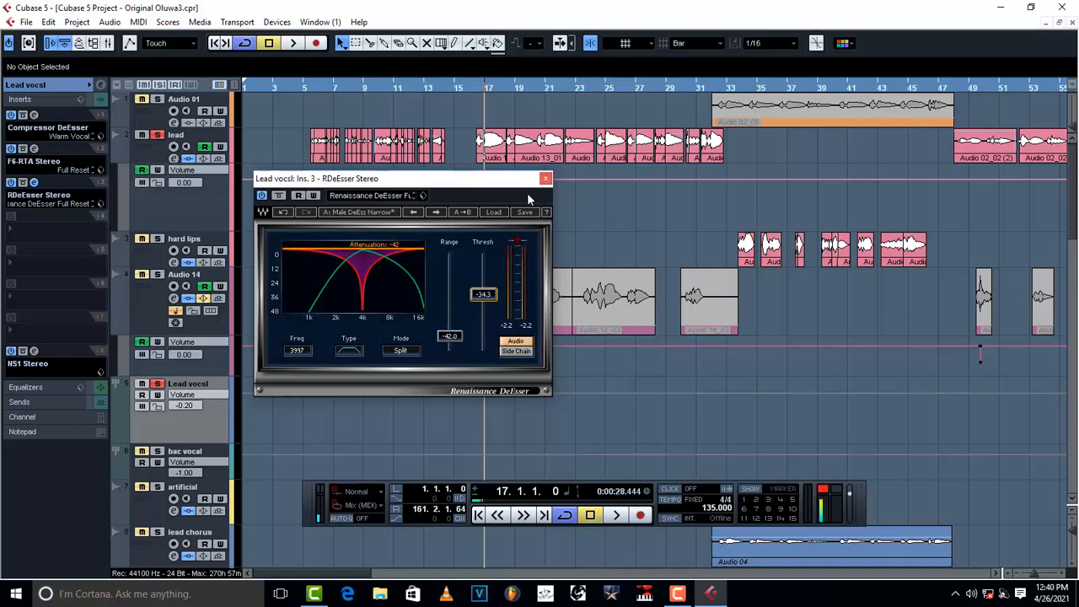
- Load the saved OLUWA preset into the Lead vocal group's RDeEsser and close the plug-in window
click(424, 195)
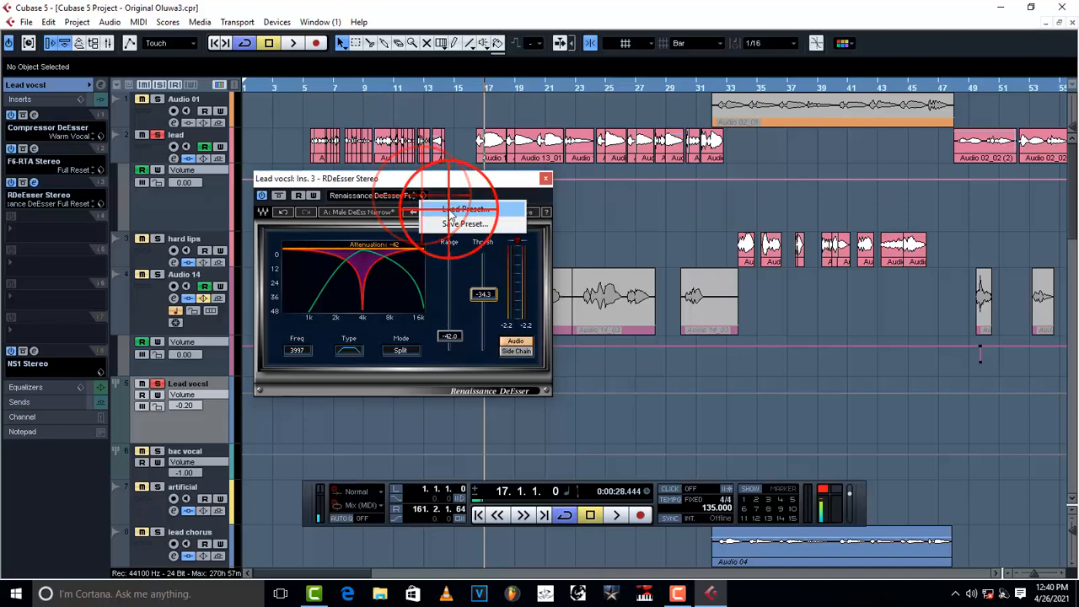
click(459, 207)
click(497, 377)
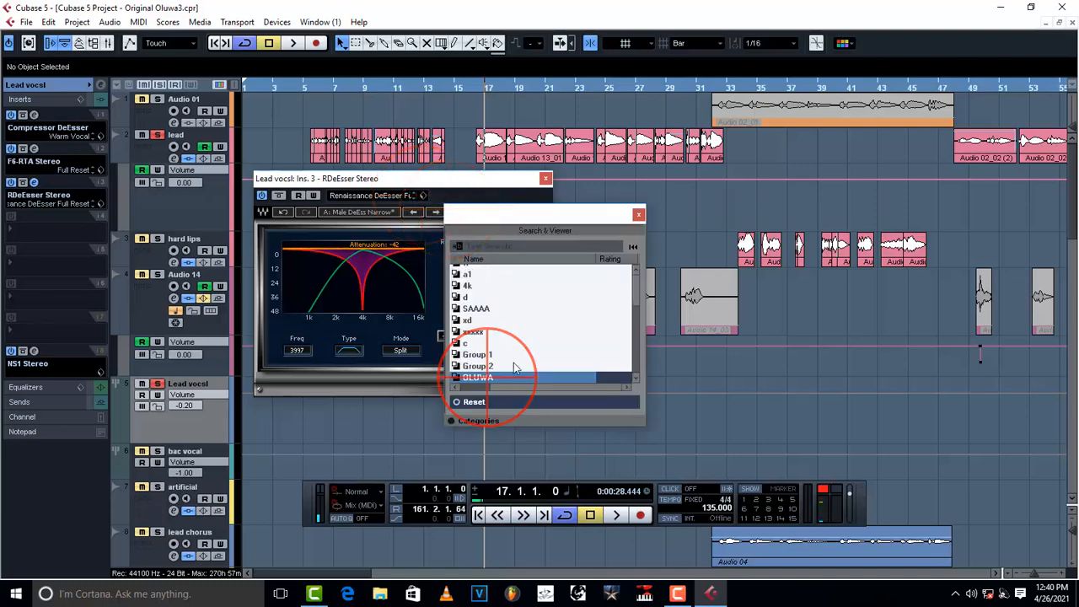
click(639, 216)
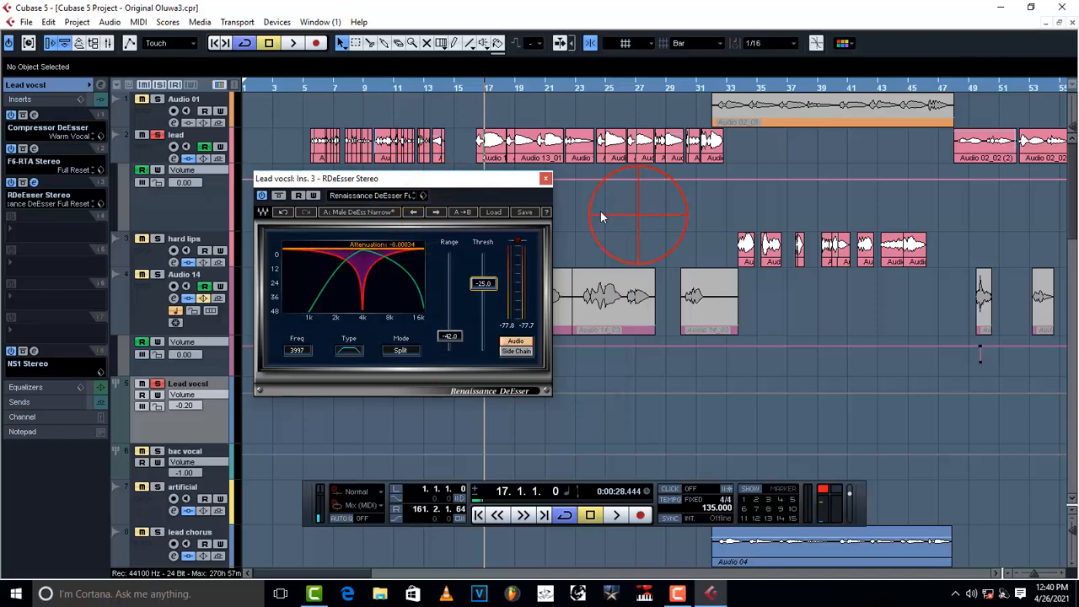
click(545, 179)
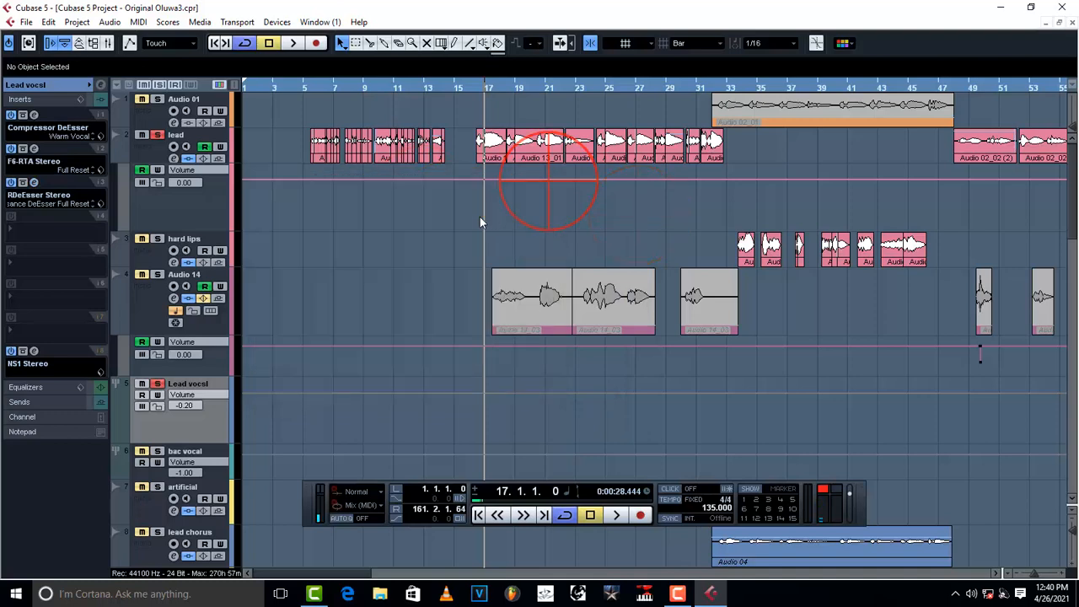
- Look over the NS1 noise suppressor settings on the Lead vocal group and close the plug-in
click(34, 350)
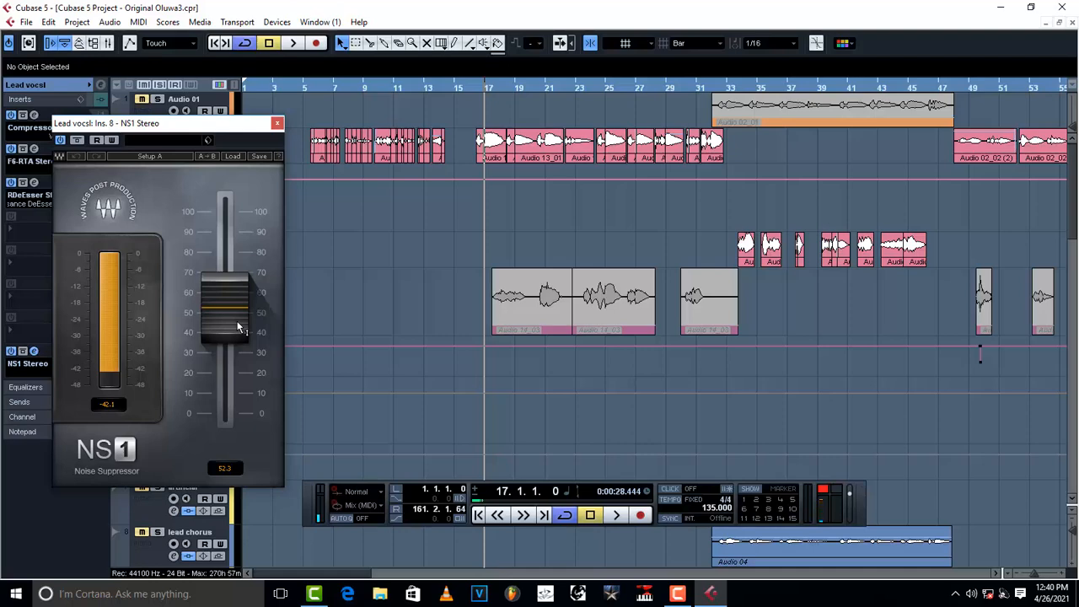
click(277, 123)
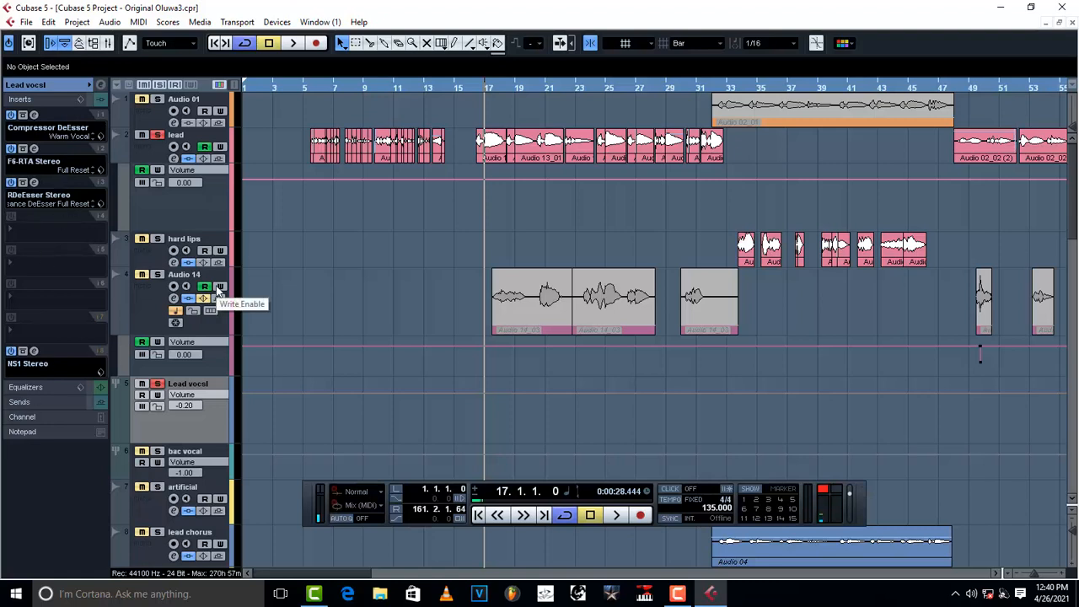
- Play the soloed lead vocal from bar 17, turn off the solos, and play the same passage in the full mix
key(space)
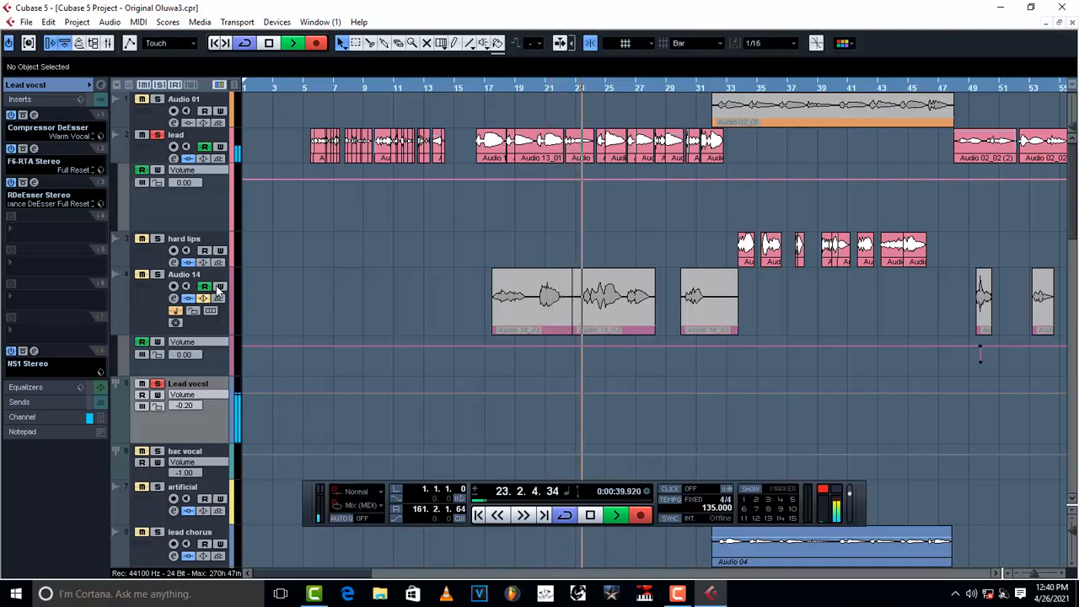
key(space)
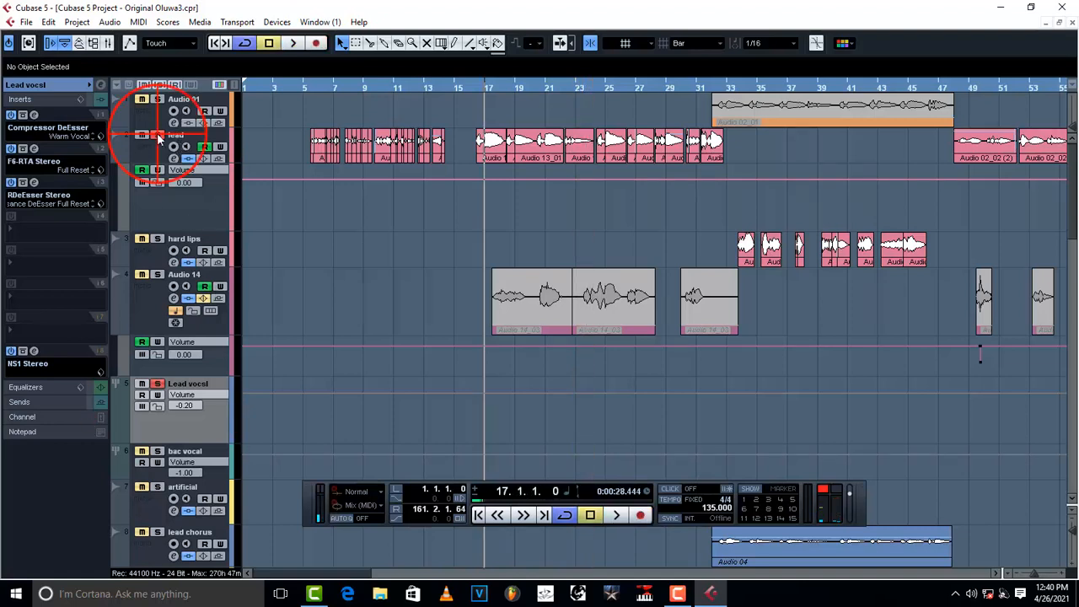
key(space)
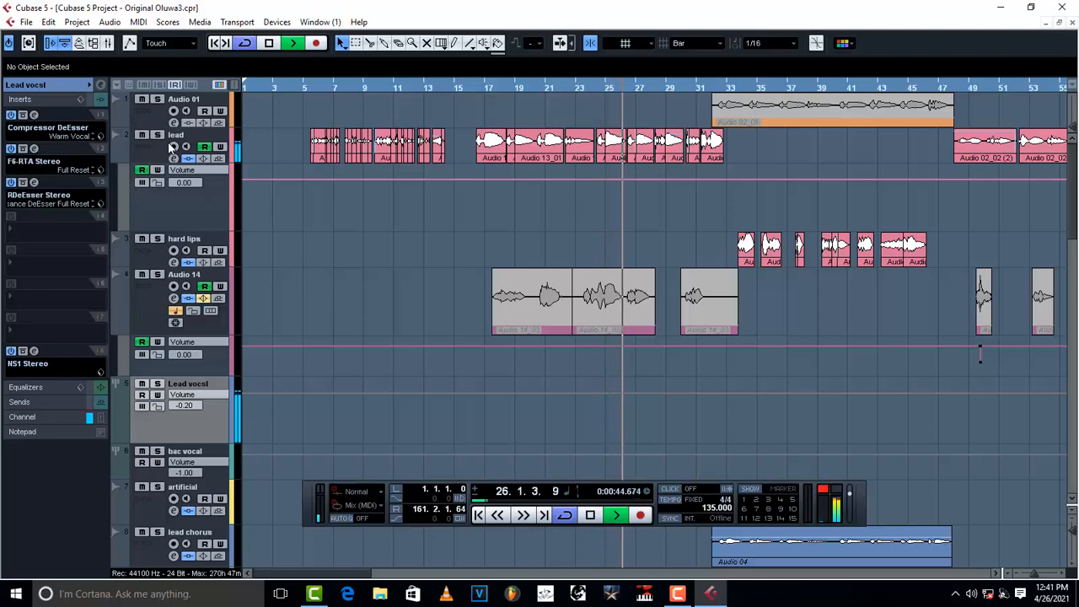
key(space)
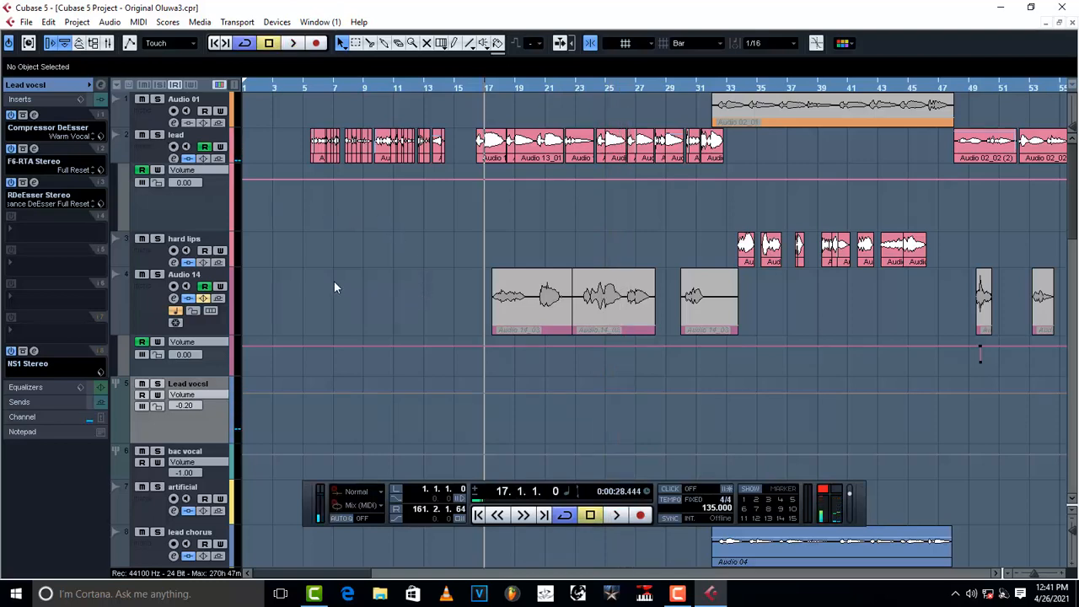
- Select the bac vocal group and examine its Compressor DeEsser settings
scroll(334, 282, down, 5)
click(210, 183)
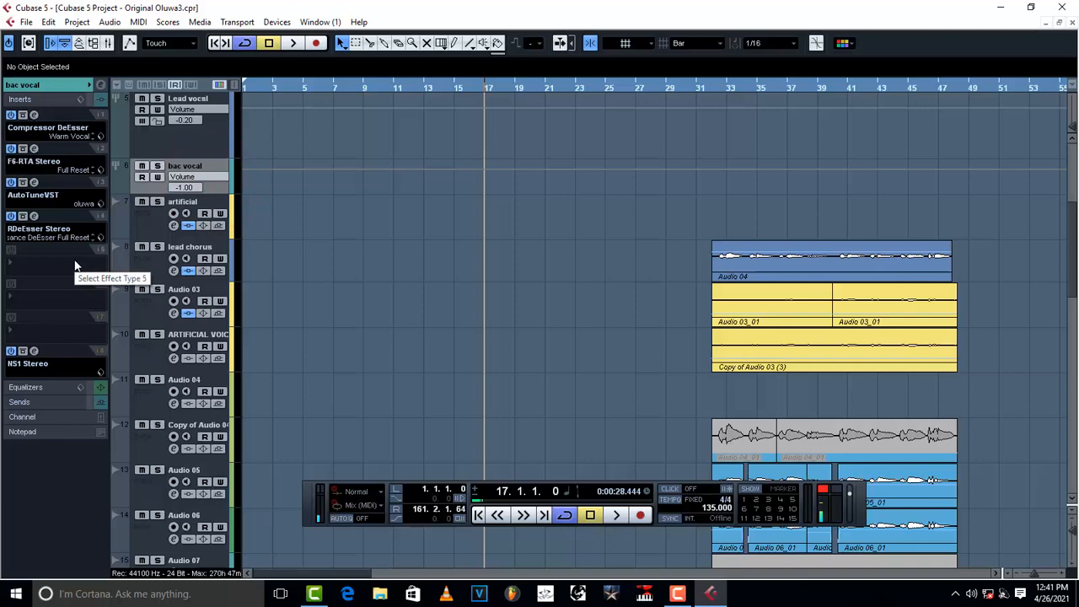
click(34, 114)
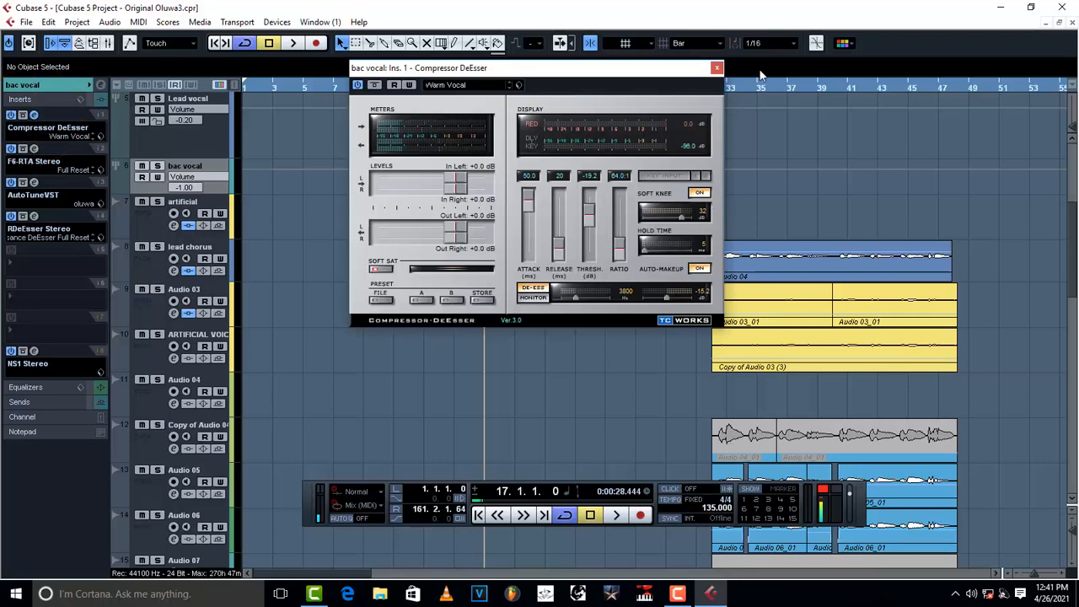
click(716, 69)
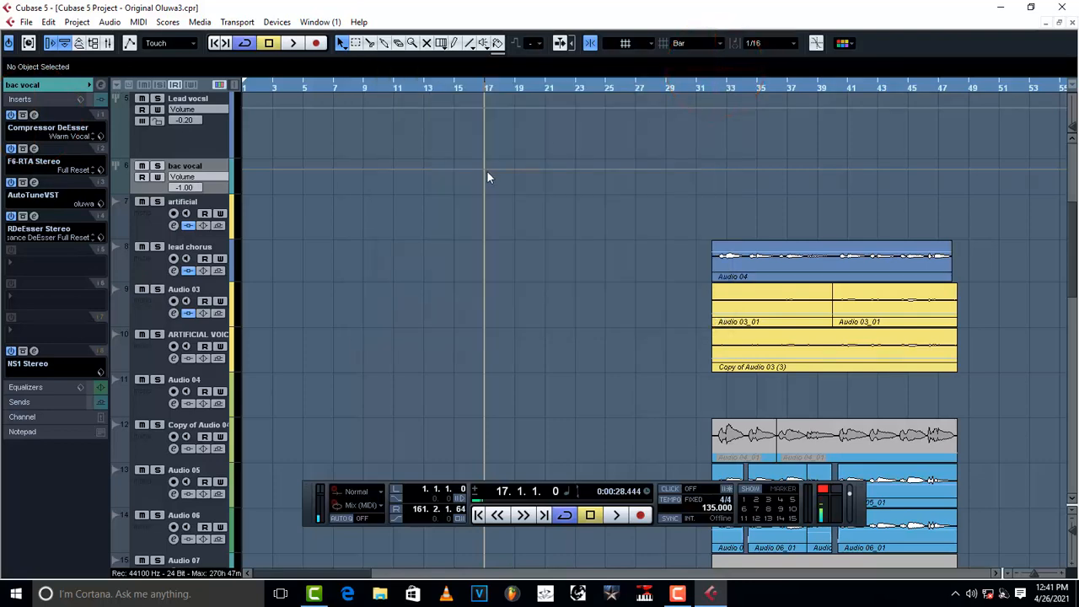
click(34, 115)
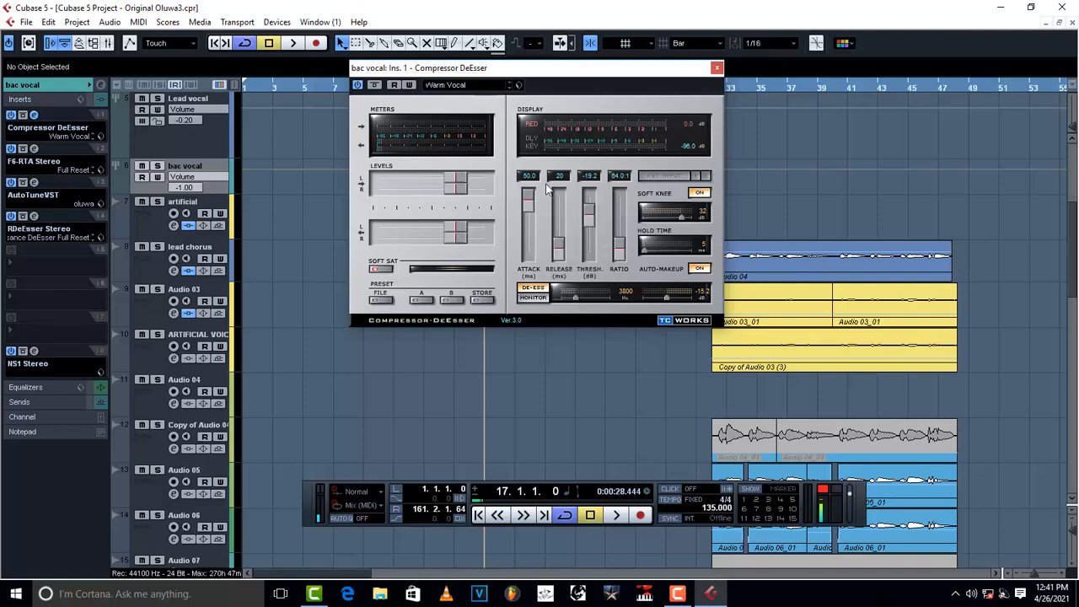
click(716, 67)
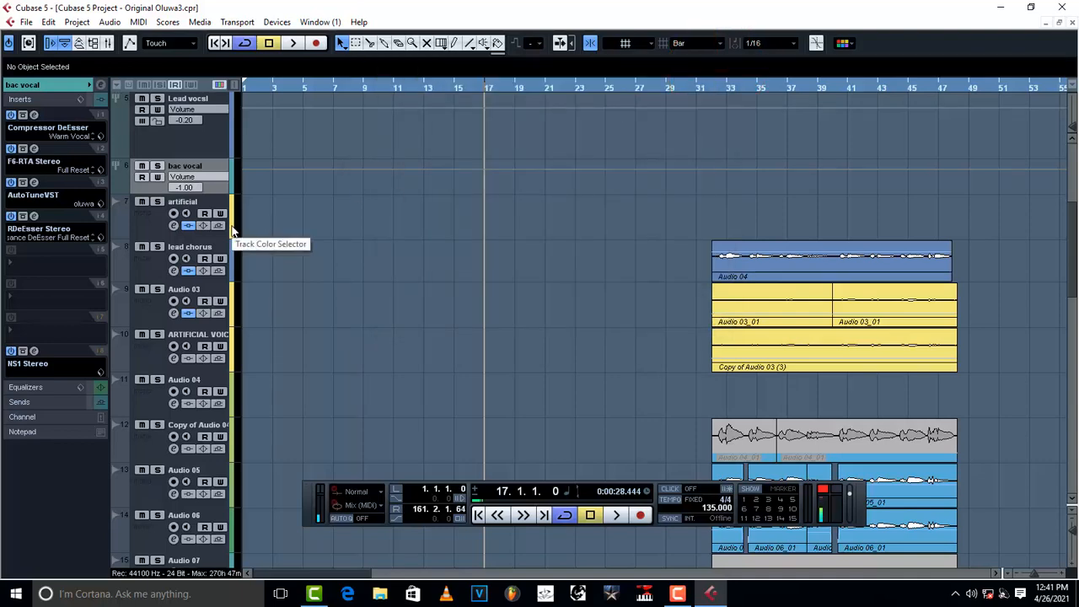
- Examine the bac vocal group's F6-RTA, RDeEsser and NS1 plug-in settings, closing each window after viewing
click(34, 149)
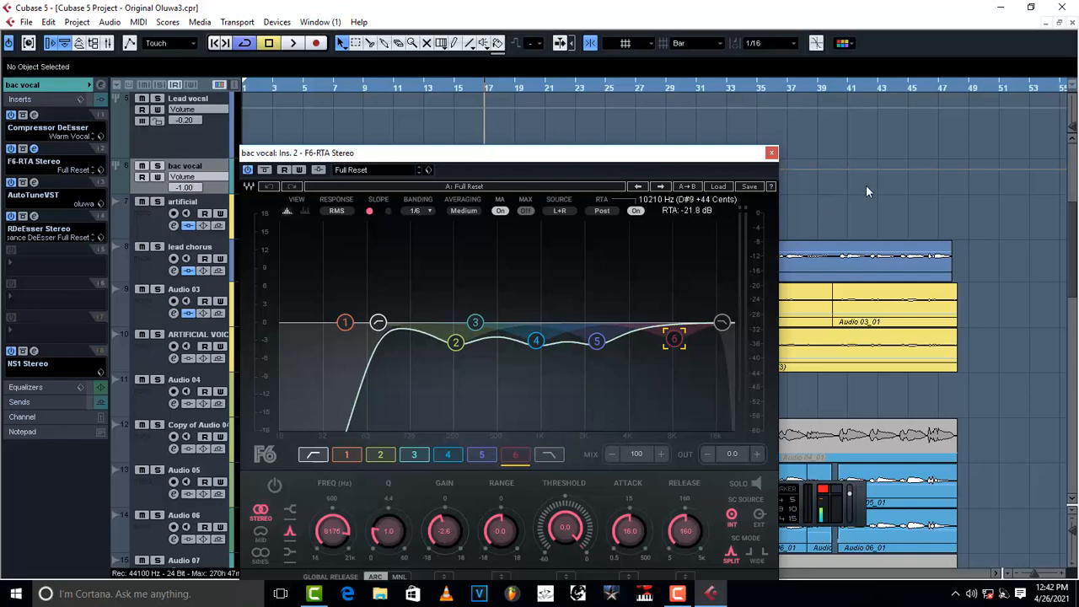
click(772, 153)
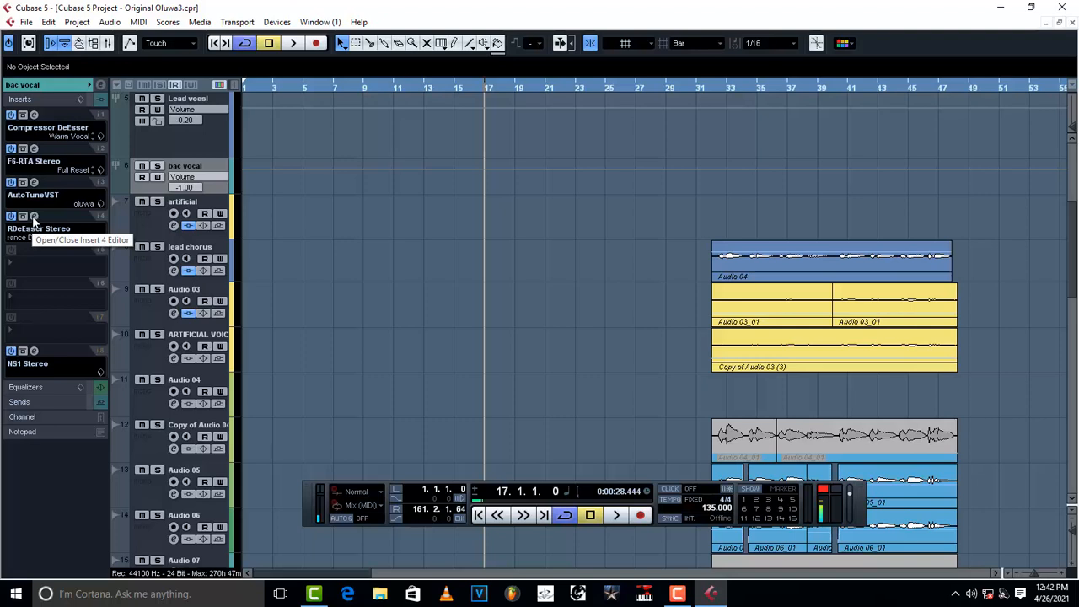
click(34, 217)
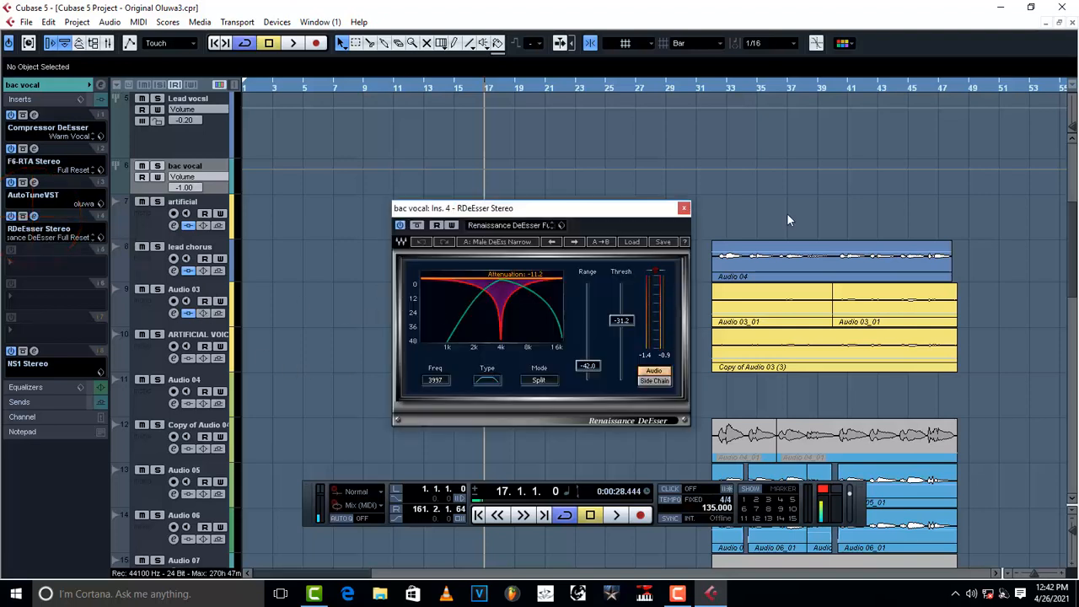
click(684, 209)
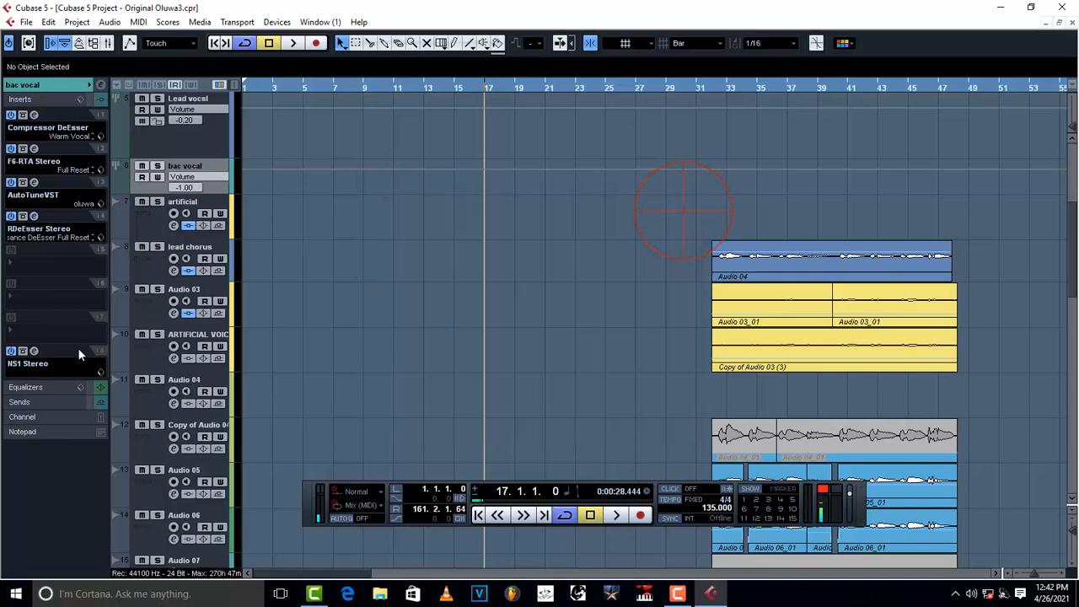
click(34, 351)
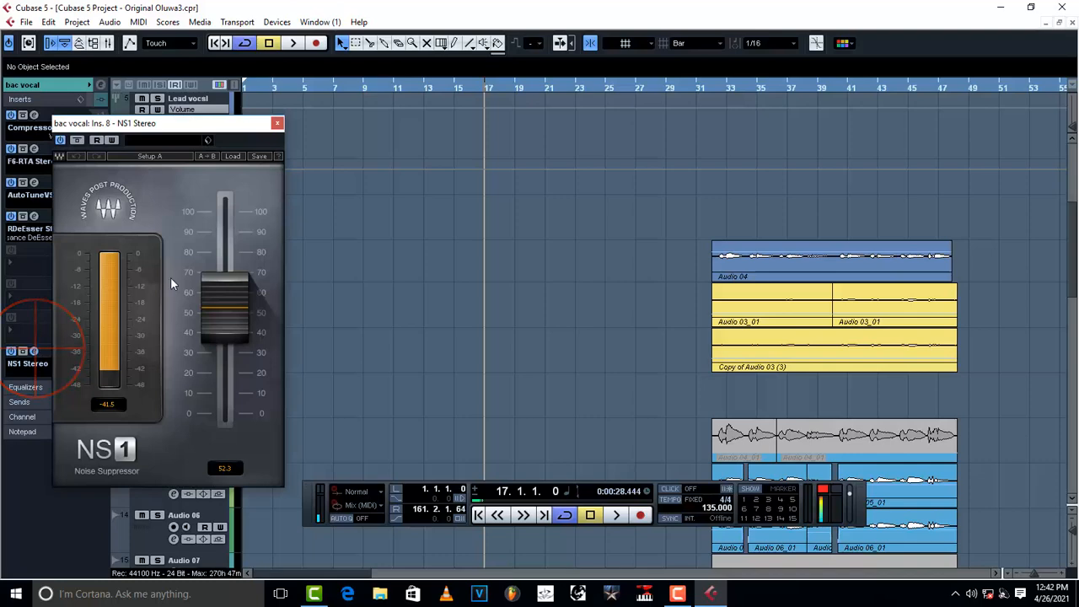
click(277, 123)
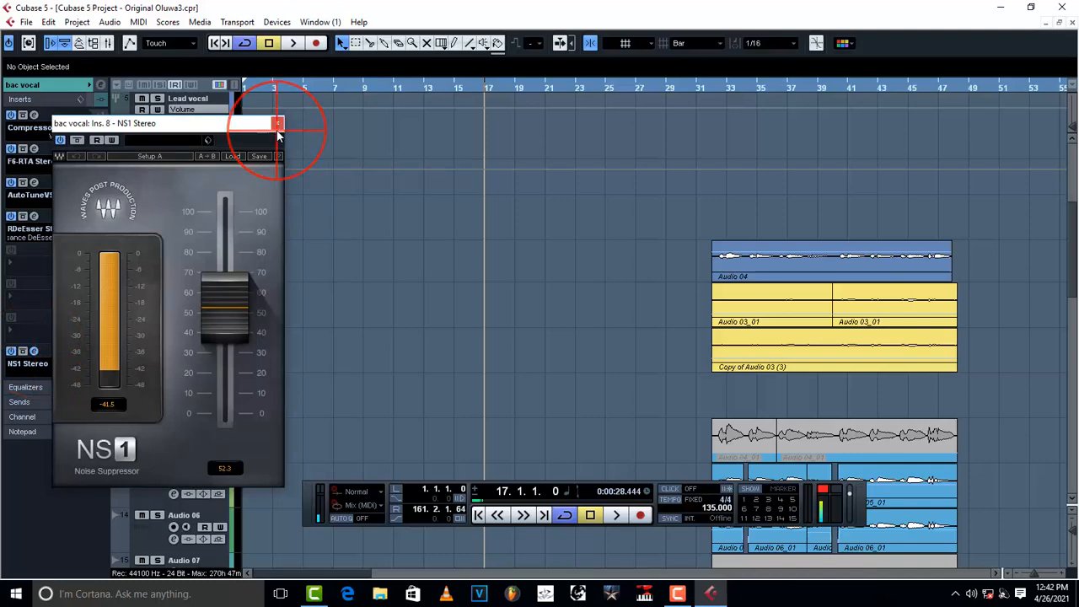
click(276, 124)
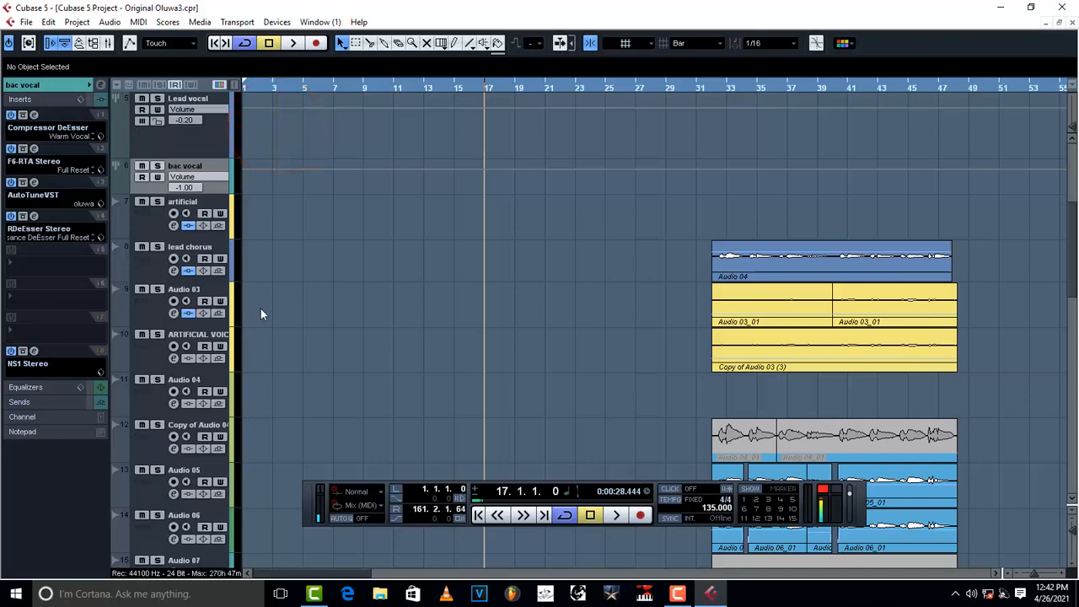
- Open the Lead vocal group's channel settings to examine its equalizer and sends during playback, and maximize the project window again
scroll(341, 333, up, 5)
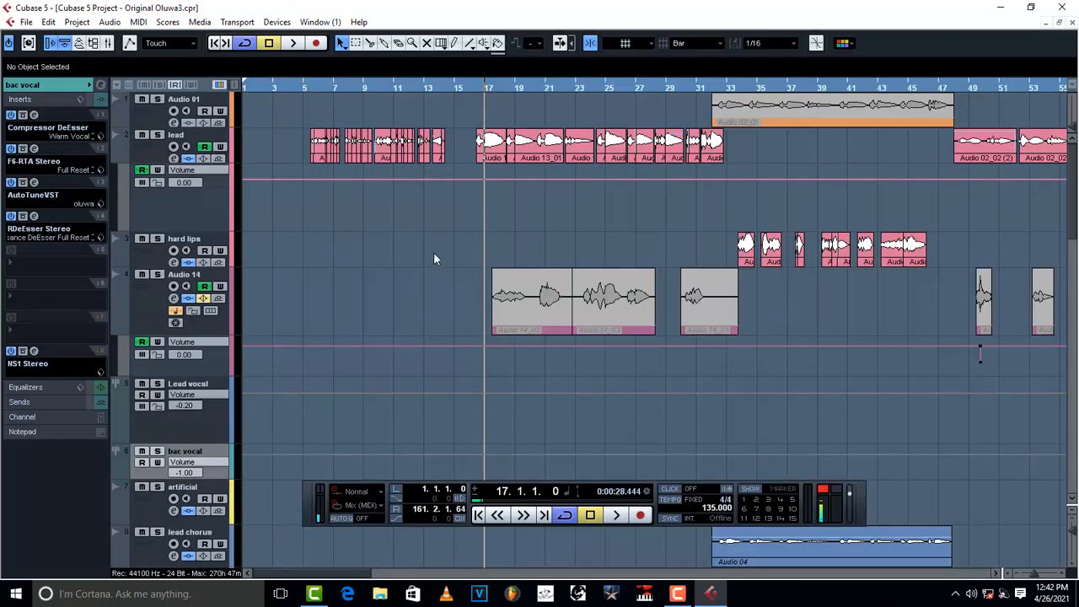
scroll(426, 308, down, 5)
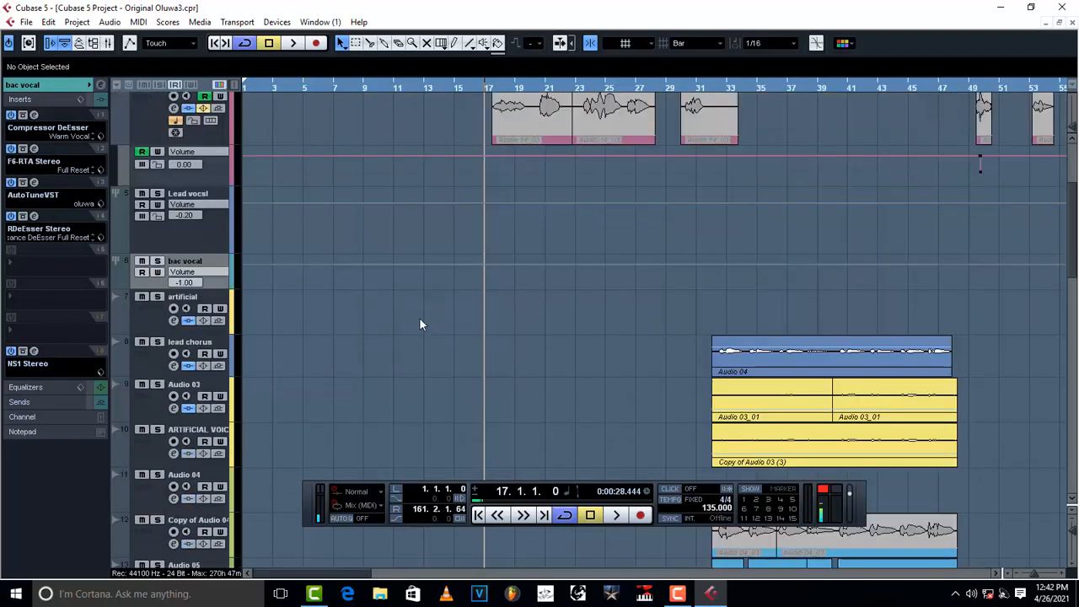
click(206, 234)
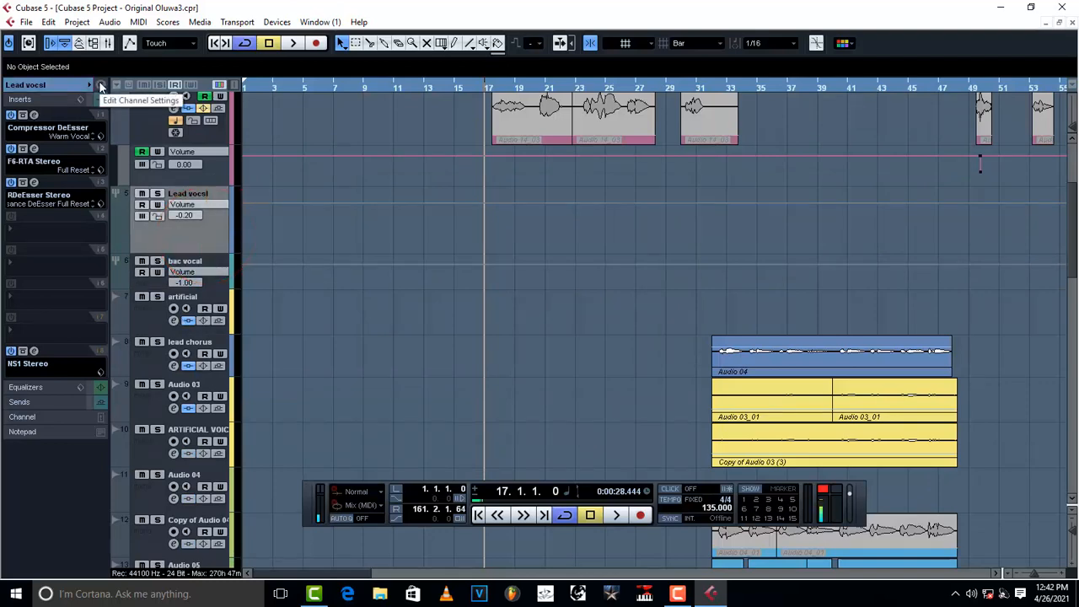
click(100, 87)
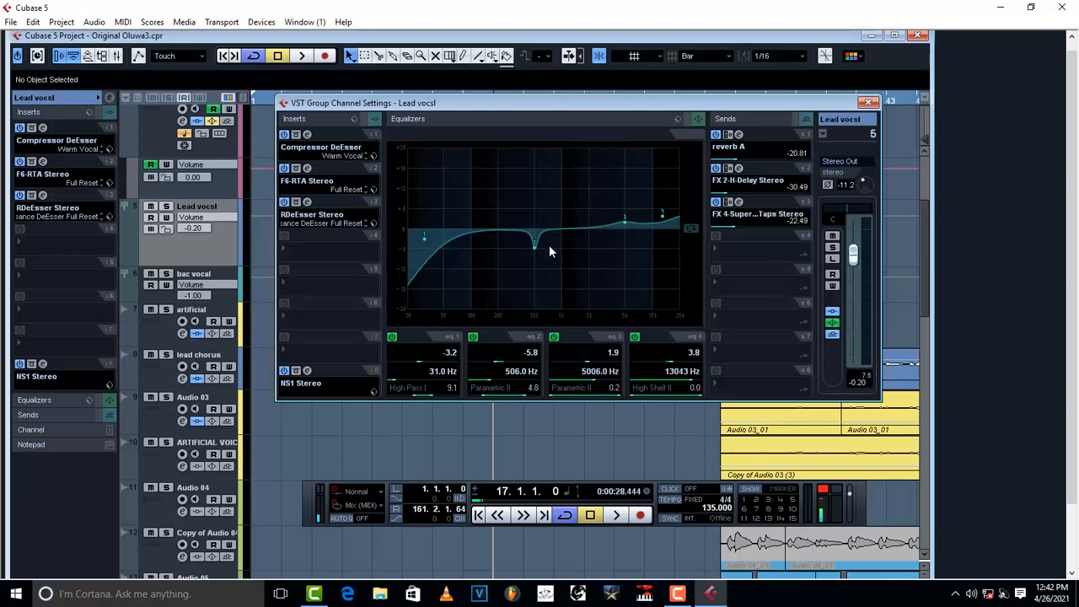
key(space)
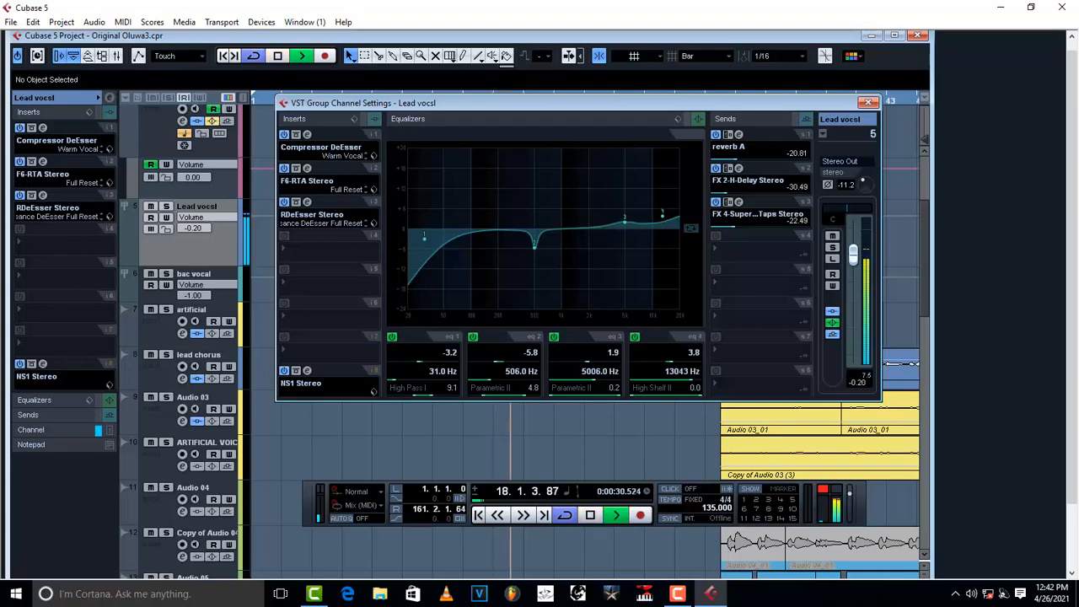
mouse_move(815, 103)
mouse_down()
mouse_move(804, 109)
mouse_move(836, 218)
mouse_move(840, 195)
mouse_up()
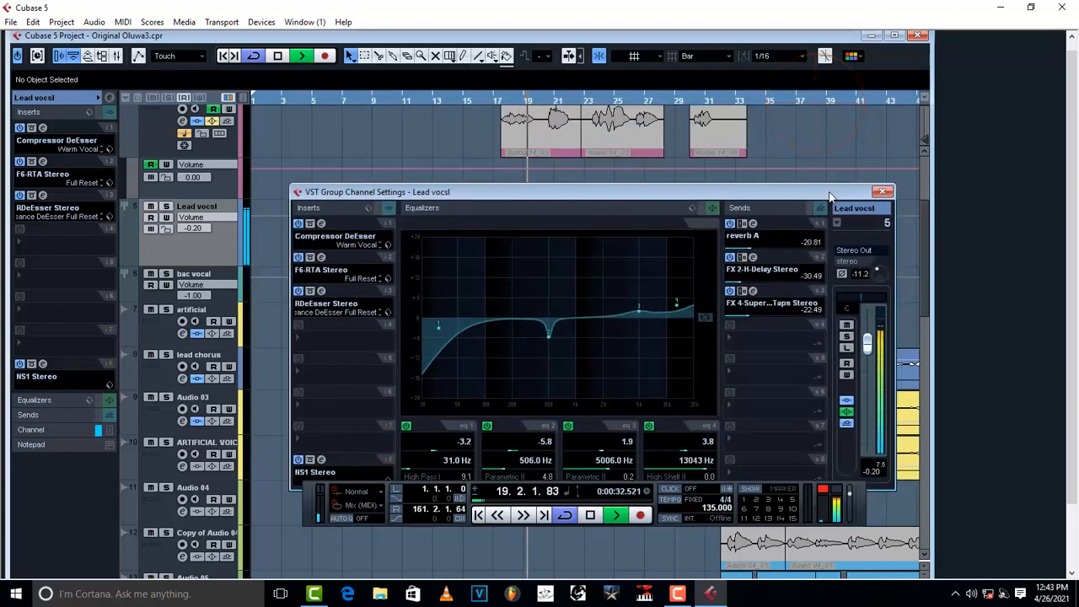
click(895, 35)
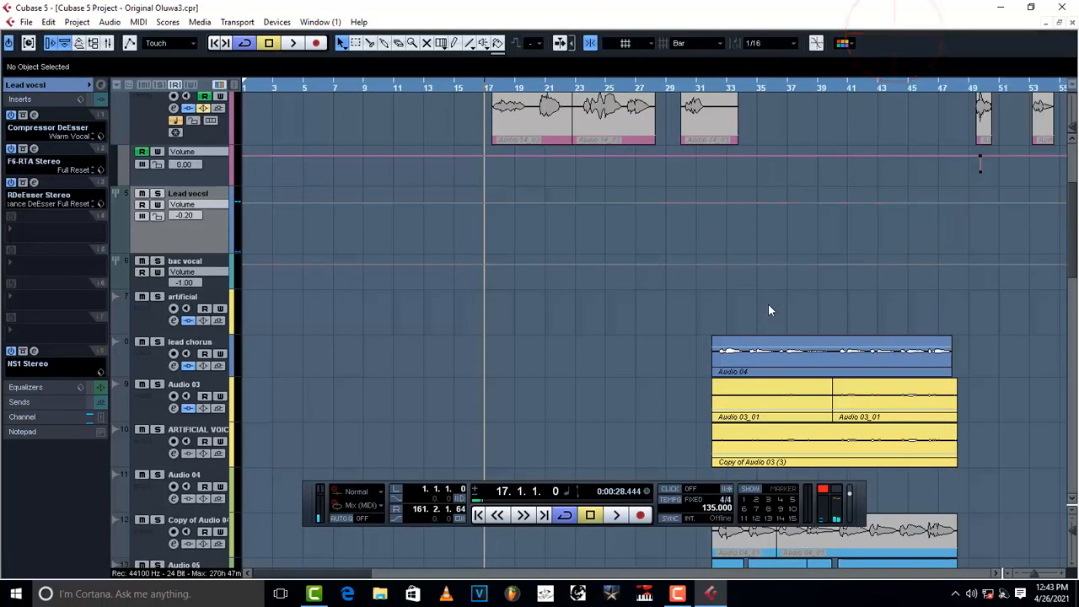
- Move the playback position to bar 97 and play a short passage of the full mix
key(g)
key(g)
scroll(732, 281, up, 5)
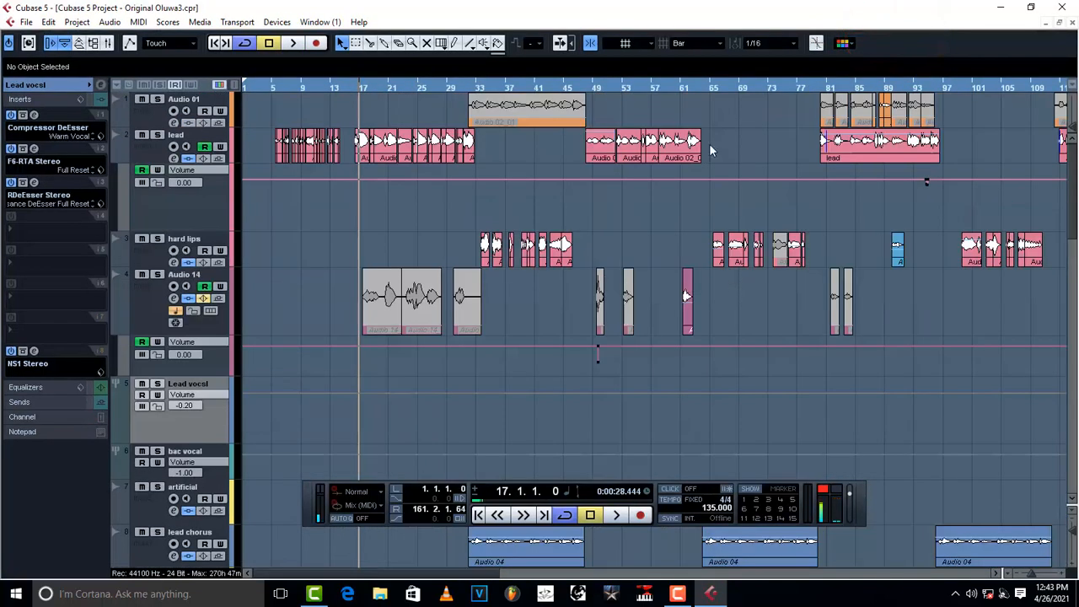
click(943, 85)
key(space)
key(space)
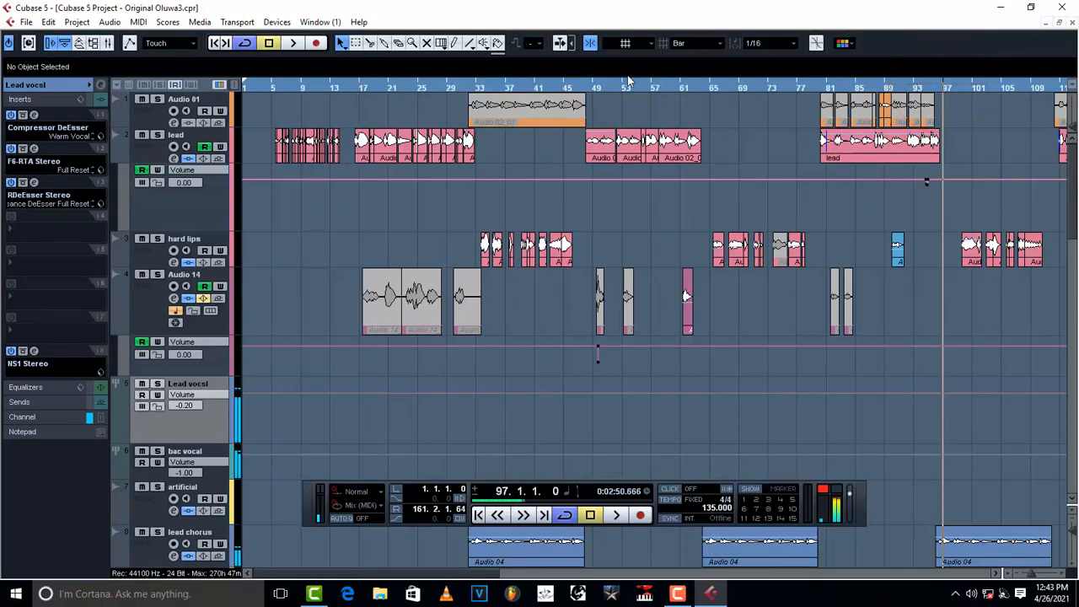
- Play the mix from bar 48 while examining the vocal tracks, and stop the playback
click(593, 86)
key(space)
key(space)
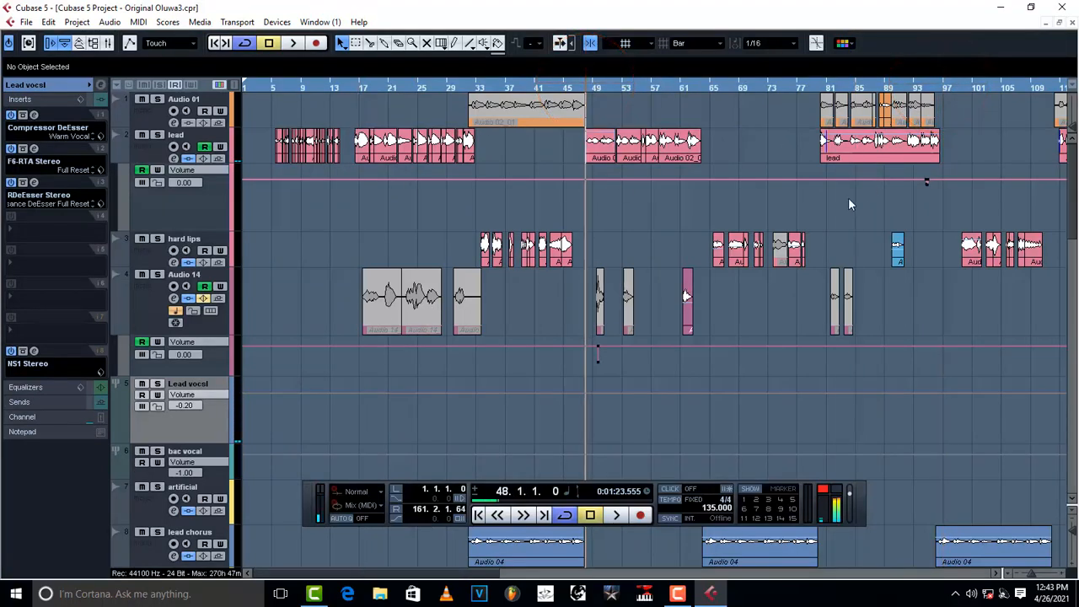
scroll(862, 197, down, 4)
scroll(862, 203, up, 4)
key(space)
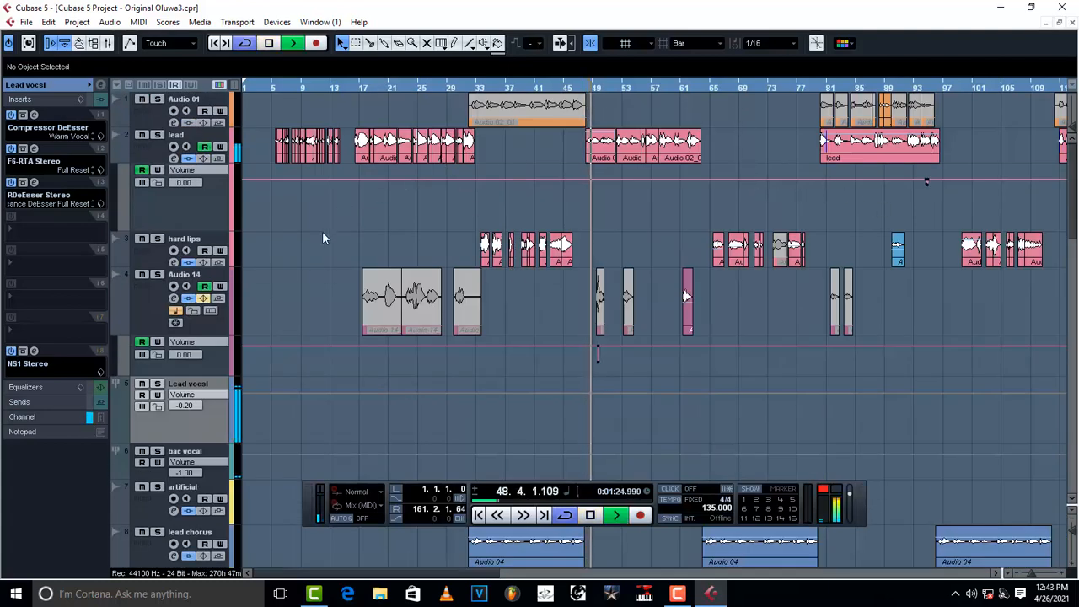
scroll(317, 211, down, 2)
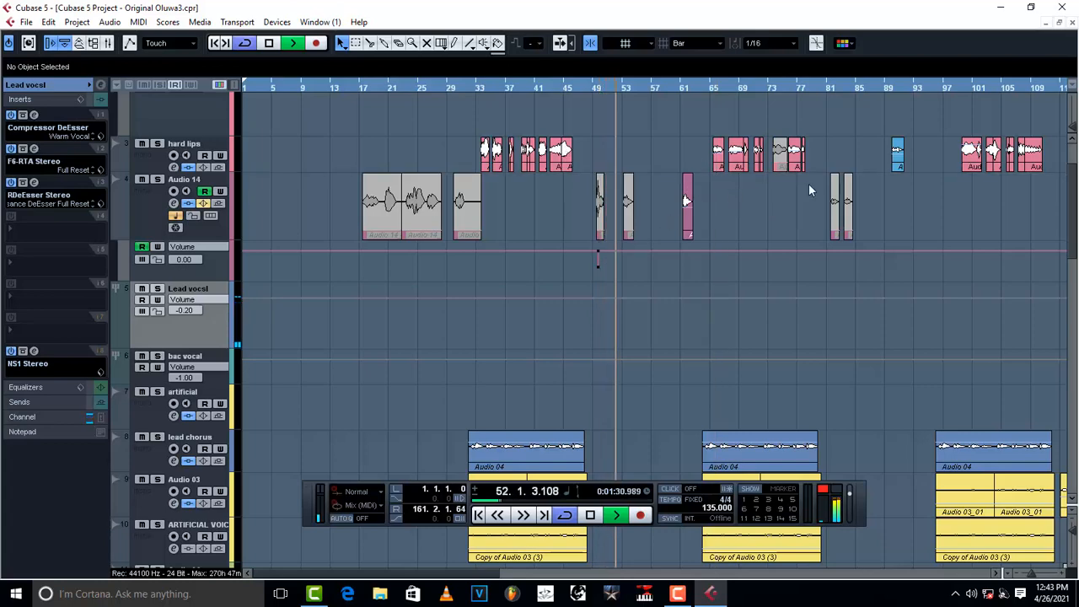
scroll(809, 188, up, 2)
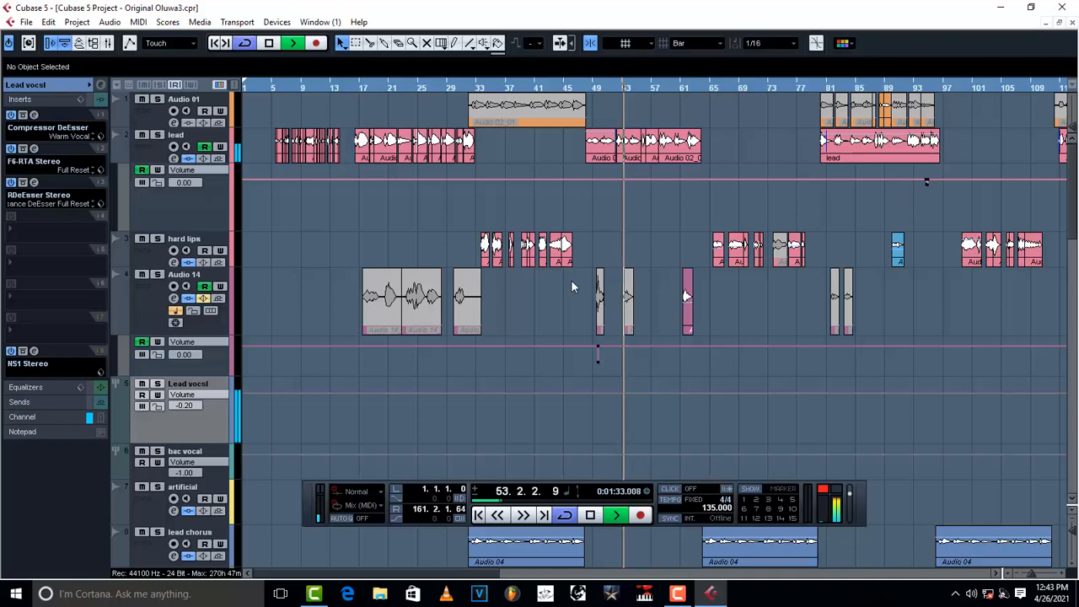
scroll(562, 403, down, 4)
scroll(372, 299, up, 3)
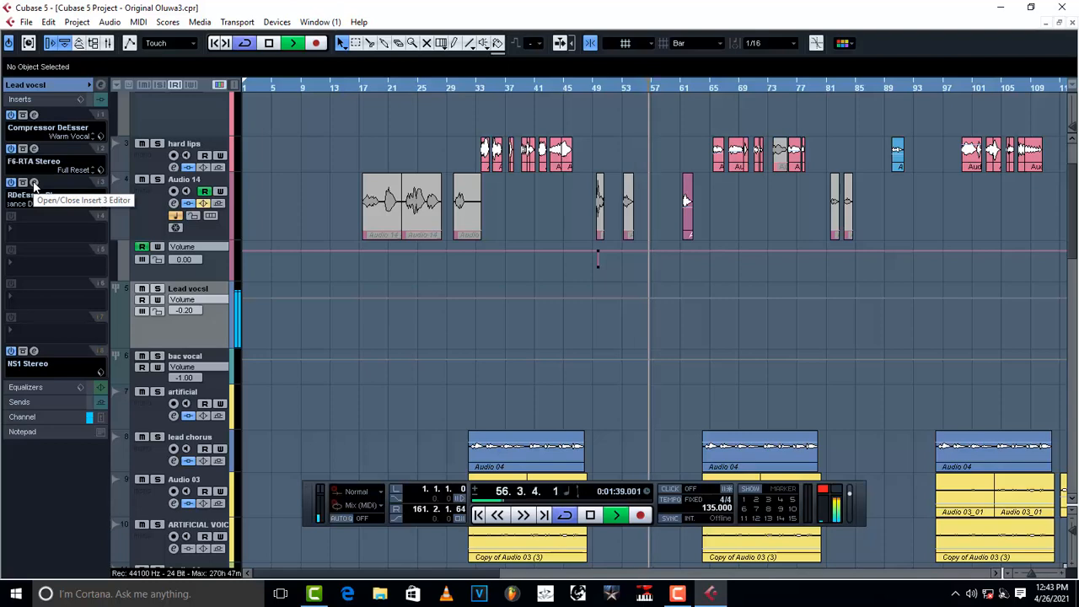
key(space)
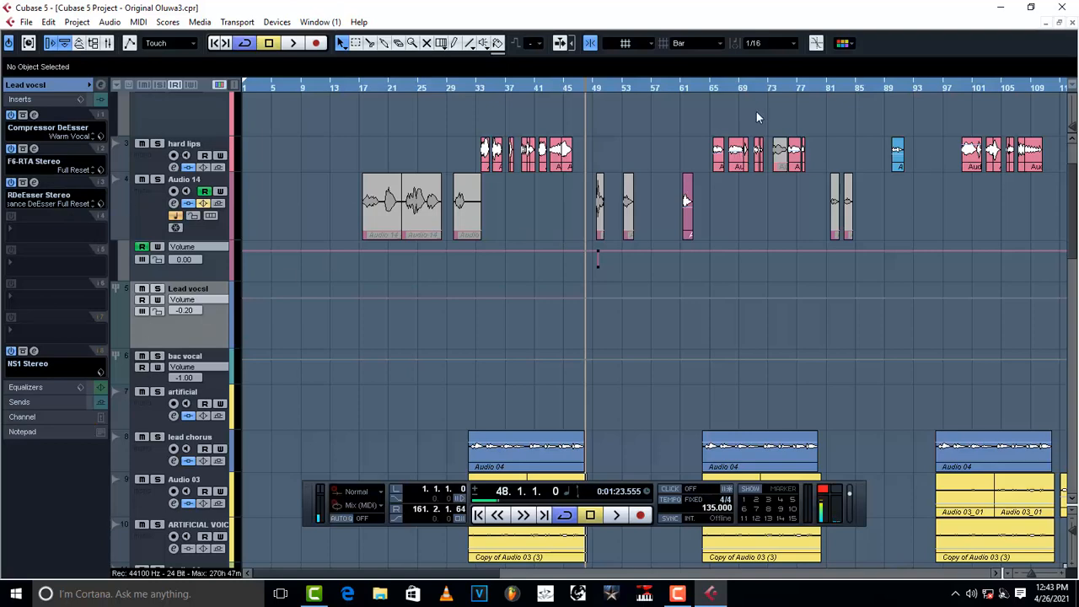
- Move the playback position to bar 72, open the Lead vocsl group's channel settings and save its equalizer as preset OLUWA
click(759, 89)
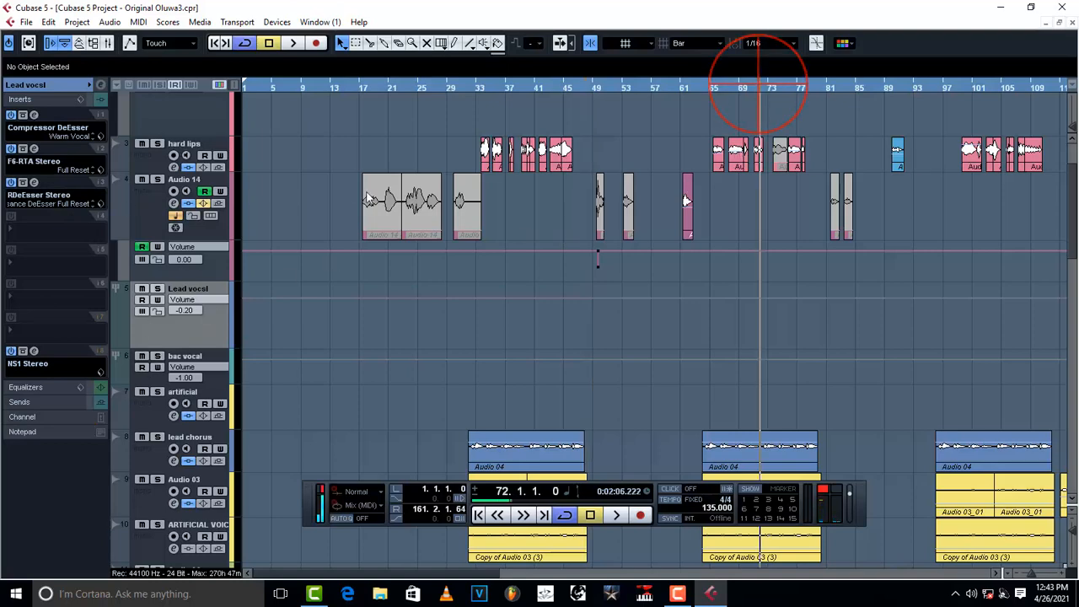
click(100, 87)
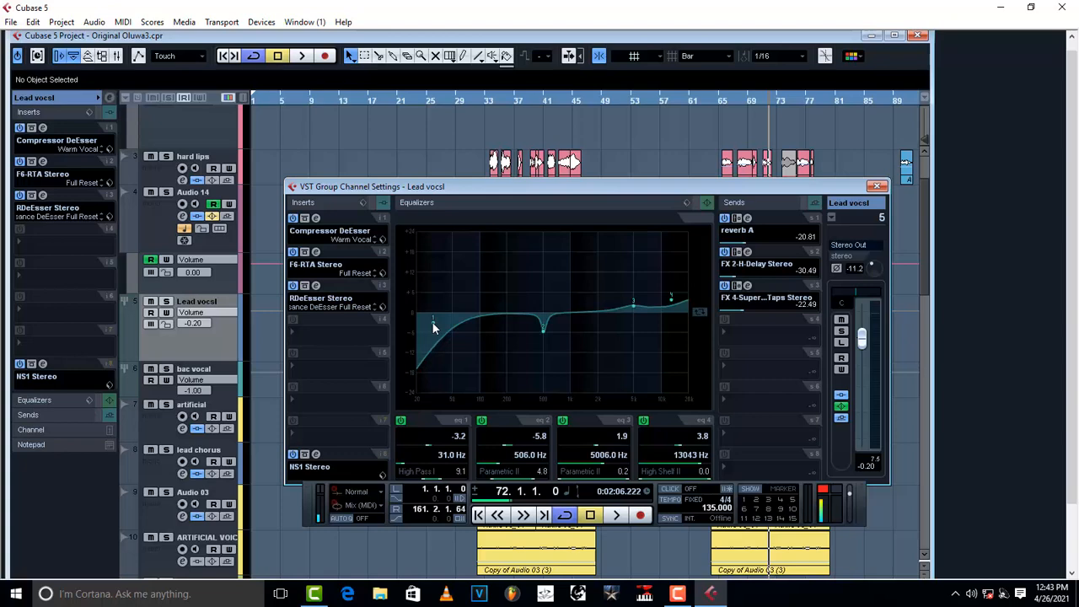
click(687, 203)
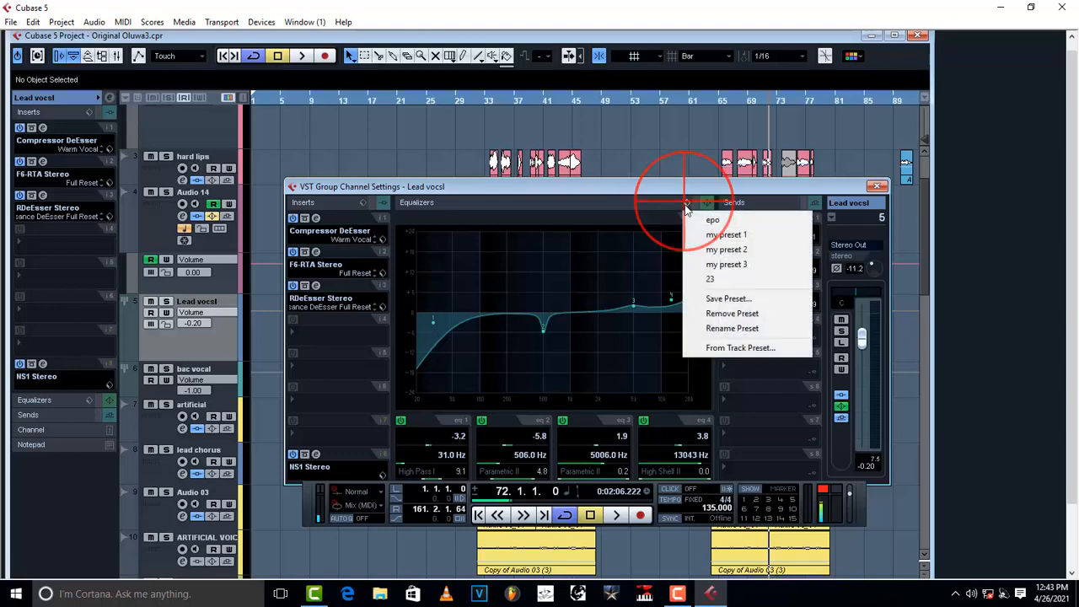
click(718, 300)
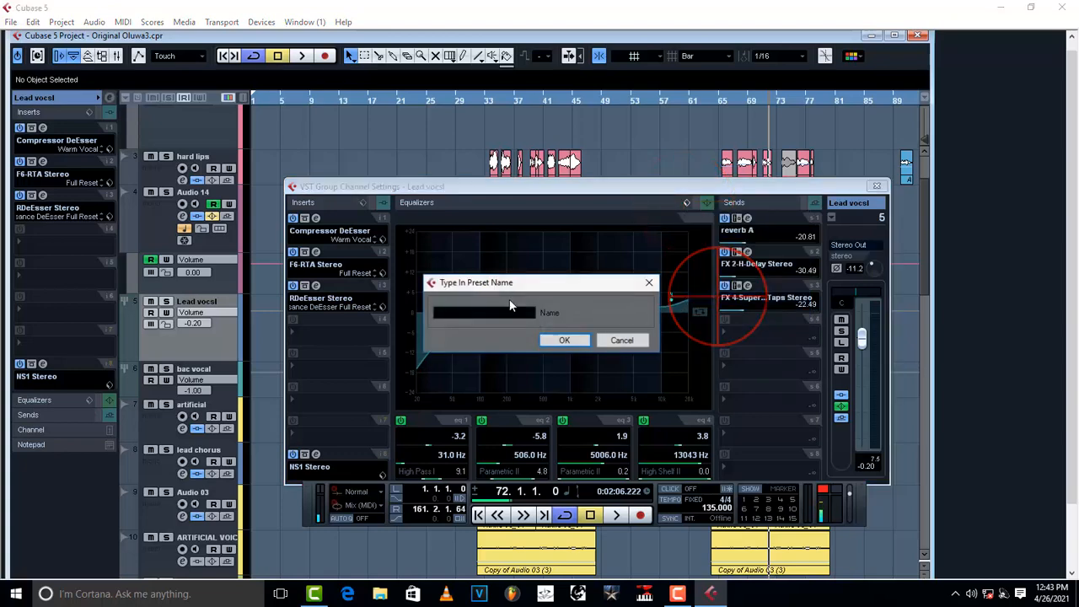
click(484, 314)
text(GGHJ)
key(Return)
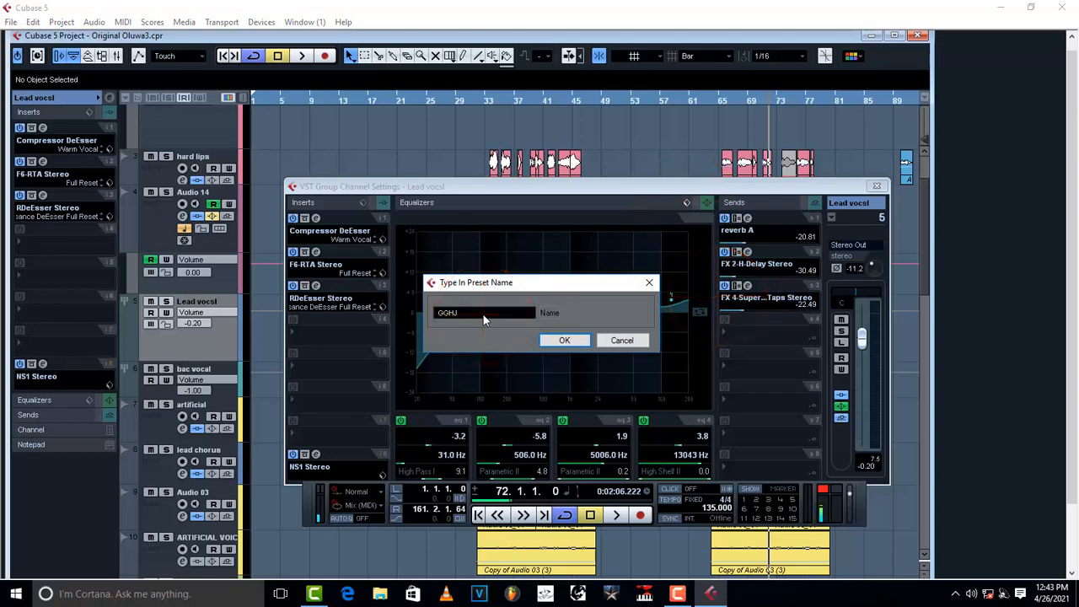
key(BackSpace)
key(BackSpace)
key(BackSpace)
text(OLUWA)
click(565, 340)
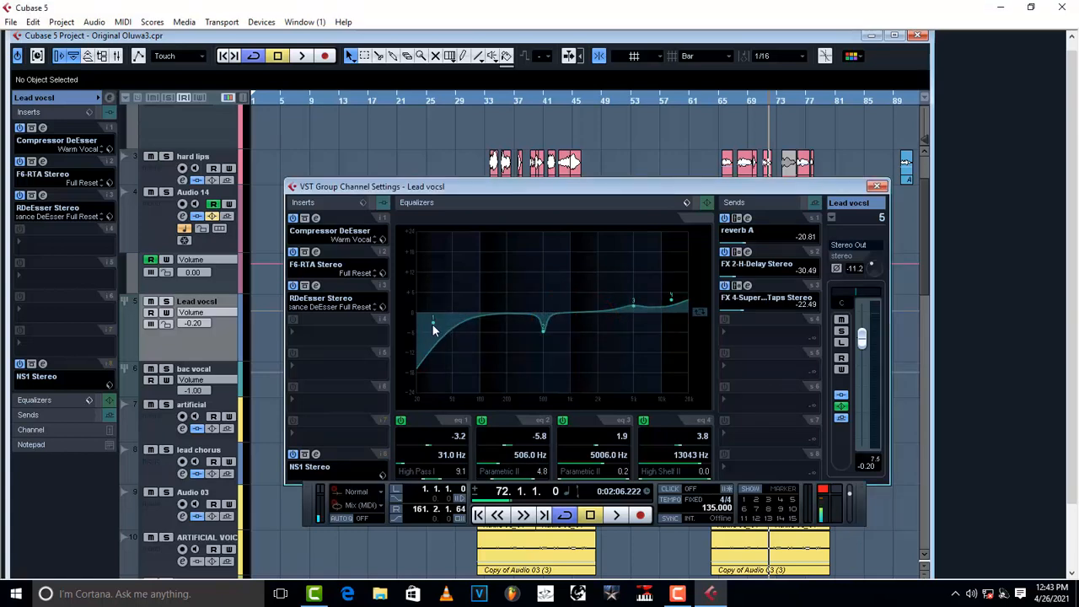
- Try raising the Lead vocsl equalizer's high-pass band to 372 Hz, and view the F6-RTA filter curve for comparison
drag(434, 325, 531, 337)
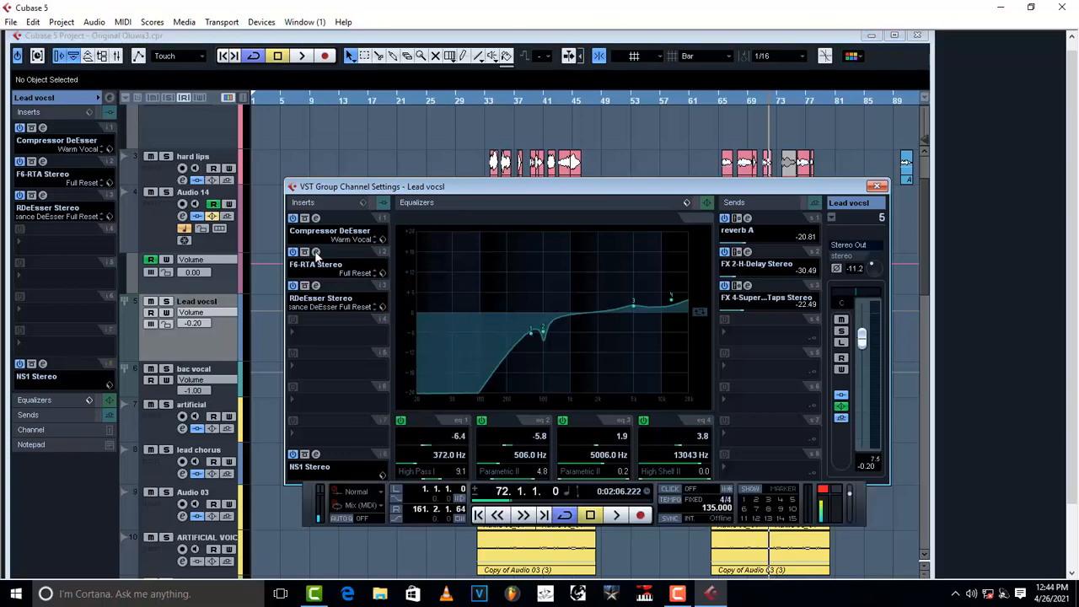
click(316, 252)
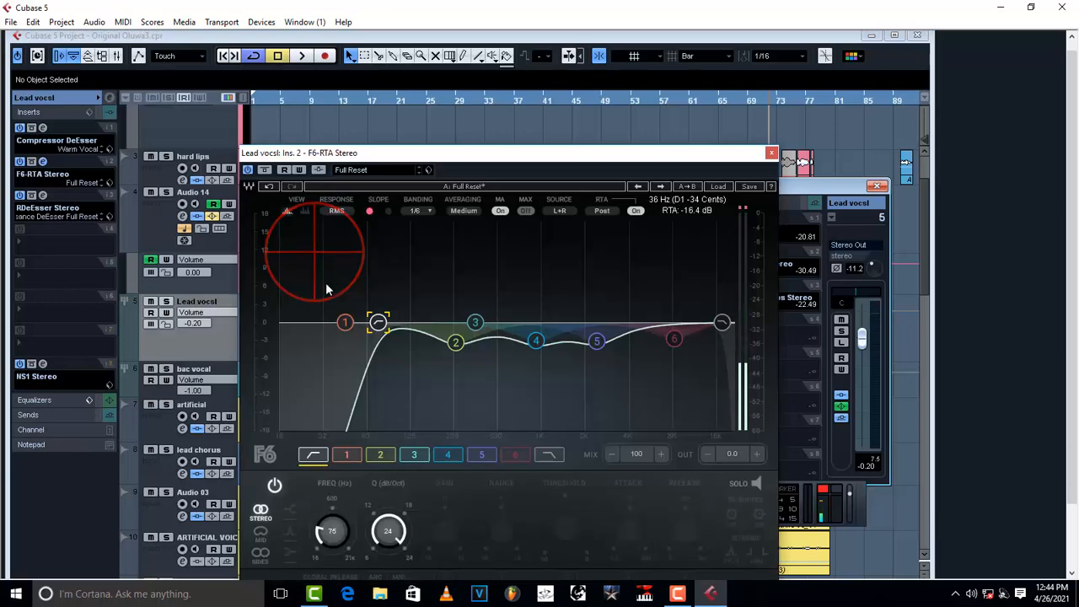
click(771, 155)
- Set the equalizer's high-pass band to 60 Hz at -2.0 dB and boost the 506 Hz parametric band to 21.2 dB
click(530, 333)
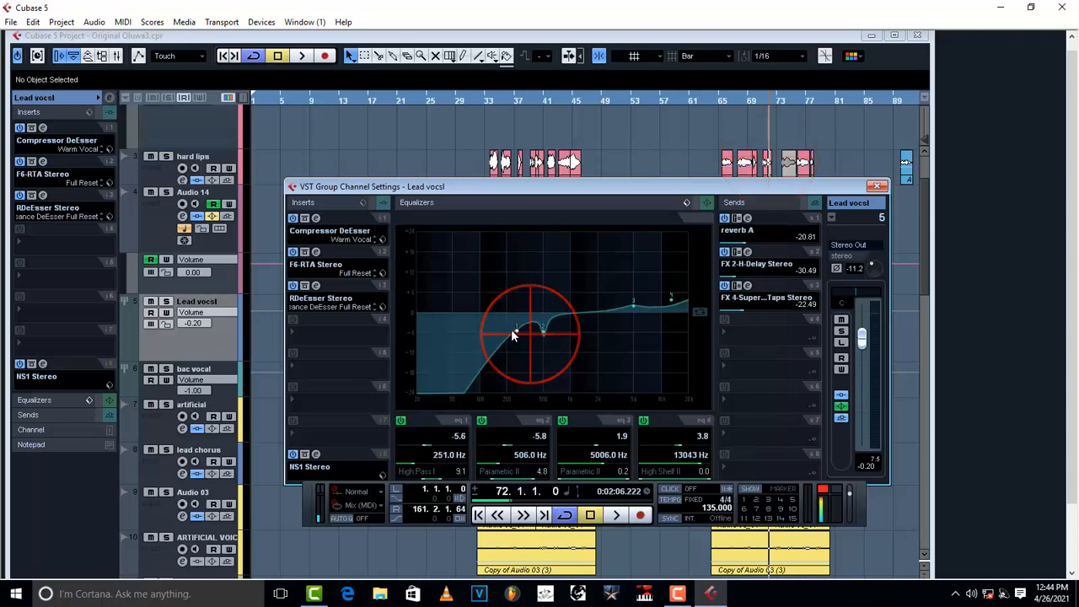
drag(512, 332, 437, 320)
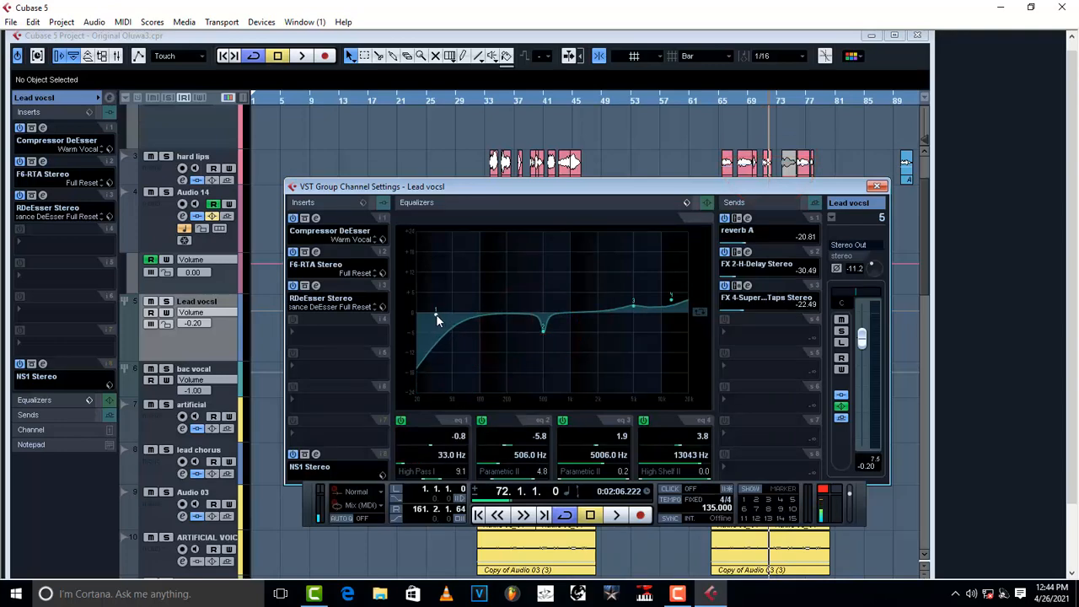
drag(437, 320, 461, 323)
click(543, 332)
drag(508, 451, 544, 447)
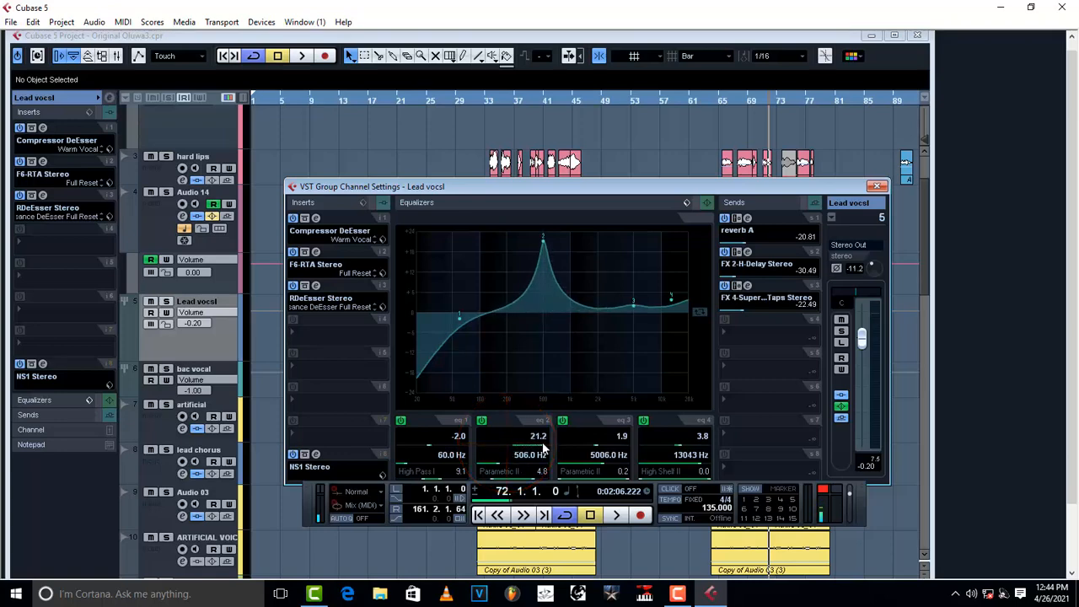
- Play passages of the mix from several positions, including bars 97 and 80, zooming out to see the whole arrangement
click(677, 98)
key(space)
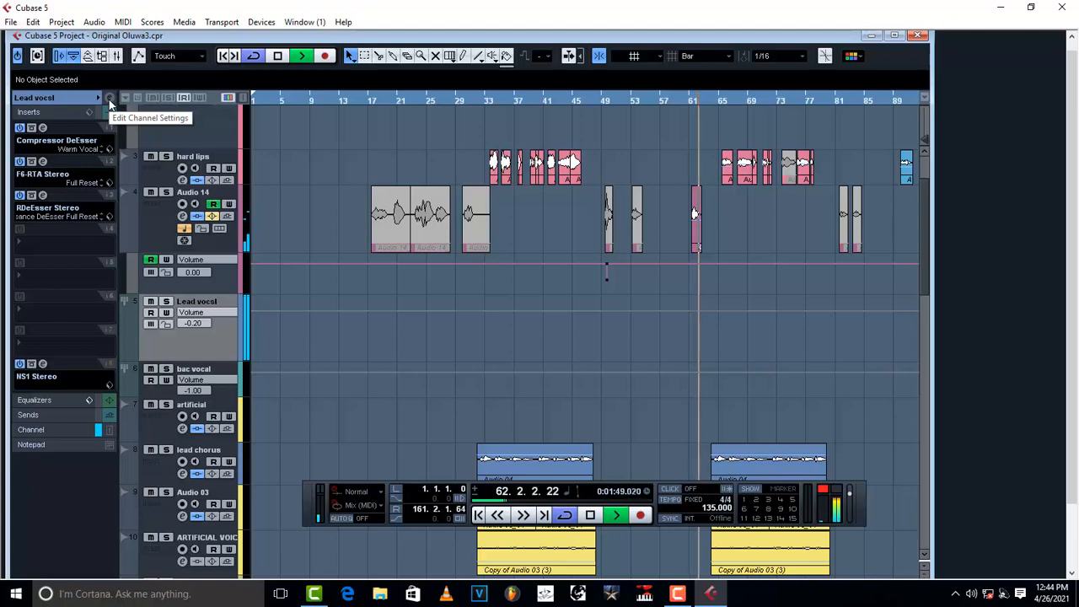
click(646, 101)
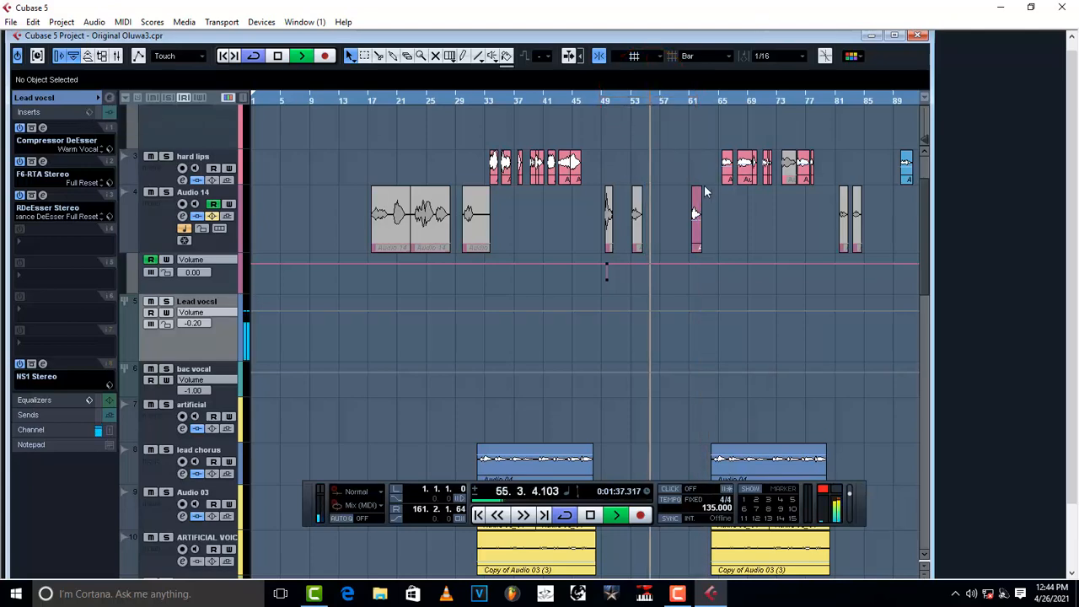
scroll(772, 268, up, 3)
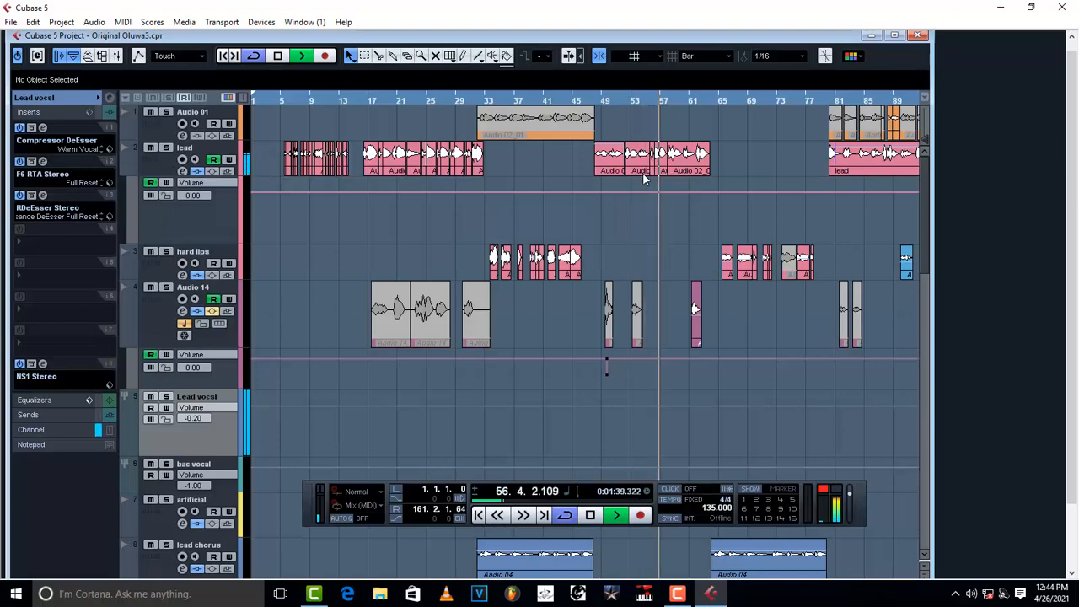
key(g)
key(g)
key(g)
key(g)
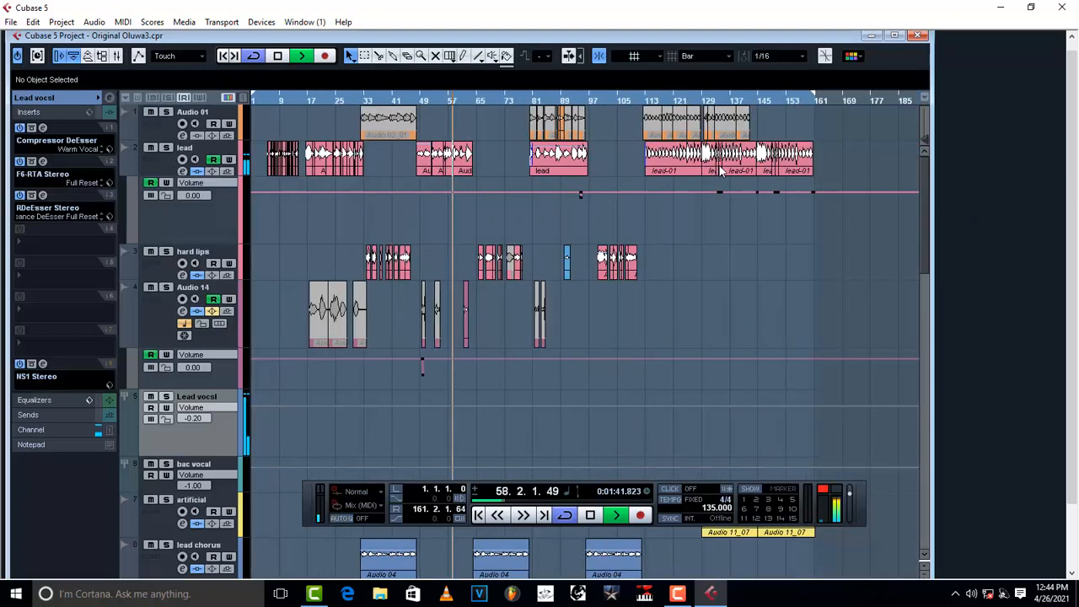
click(589, 103)
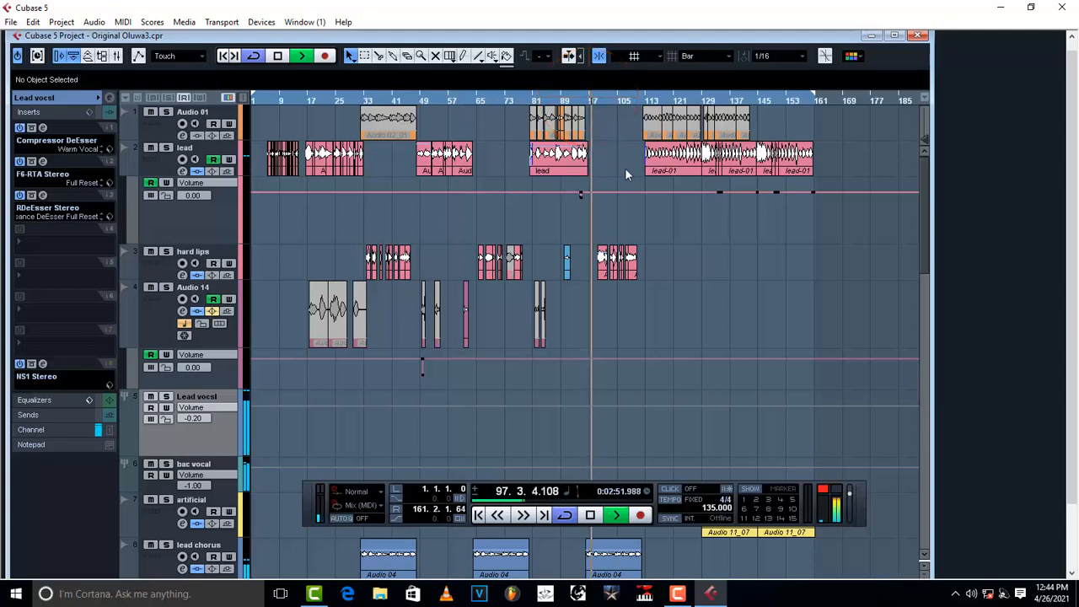
click(530, 100)
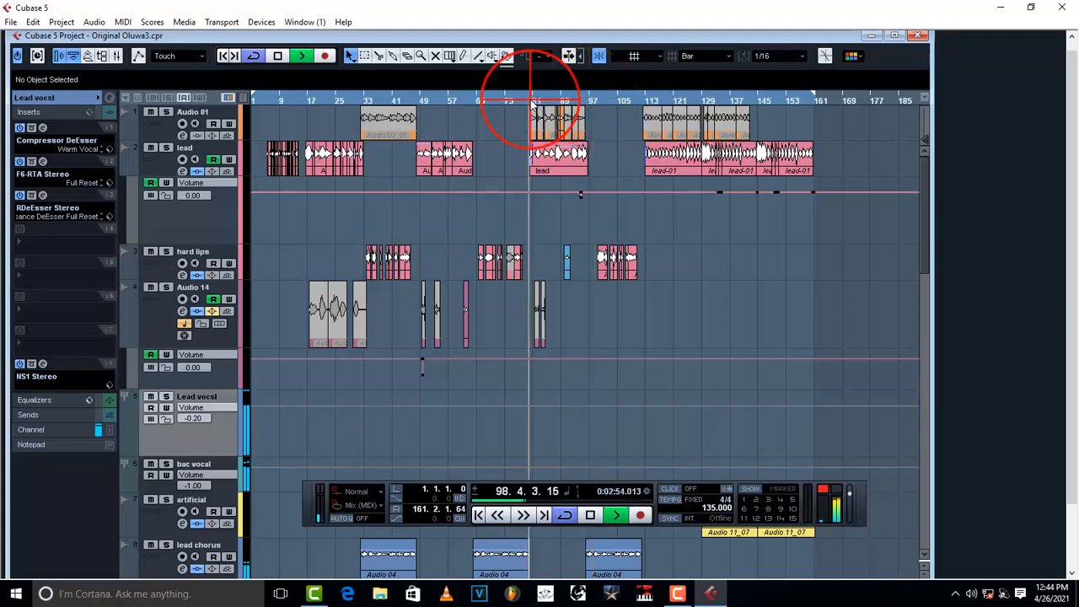
- Reopen the Lead vocsl group's channel settings, stop playback and sweep the boosted second equalizer band's frequency to 528.3 Hz
click(108, 98)
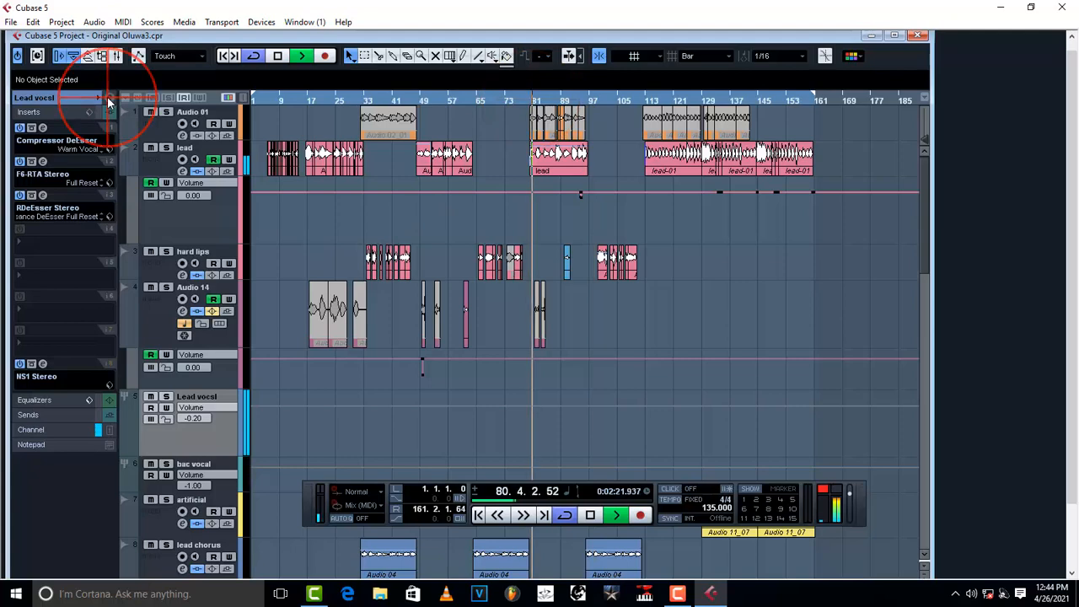
key(space)
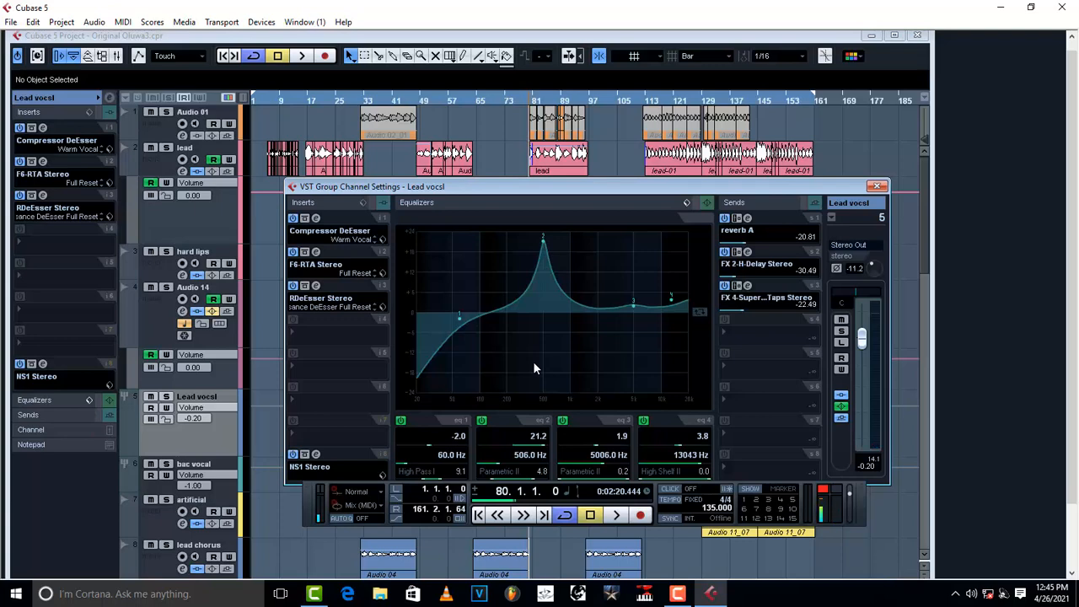
click(495, 463)
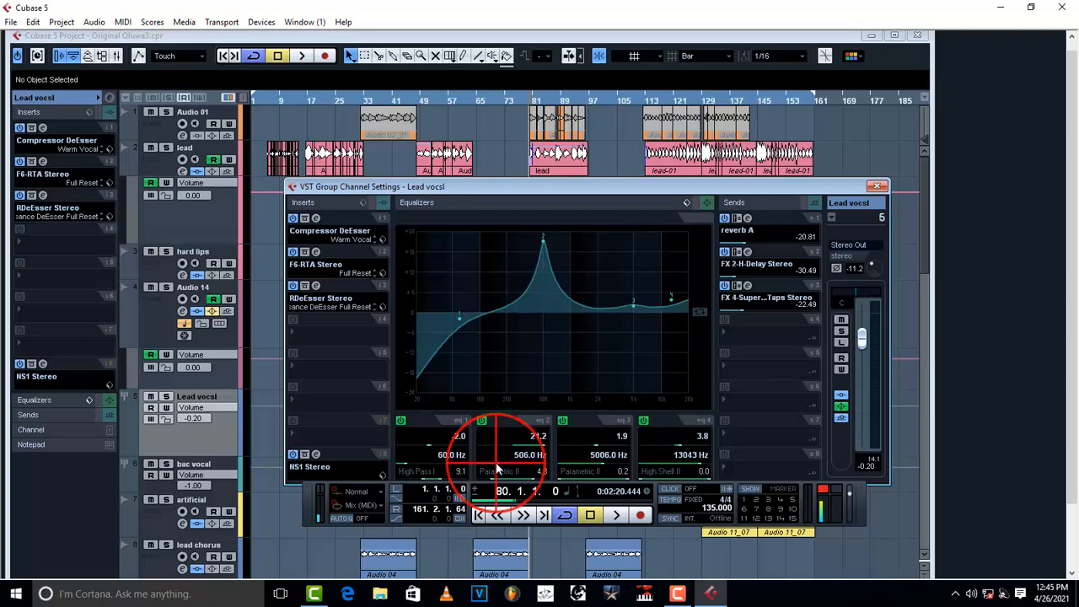
click(496, 463)
scroll(497, 463, up, 5)
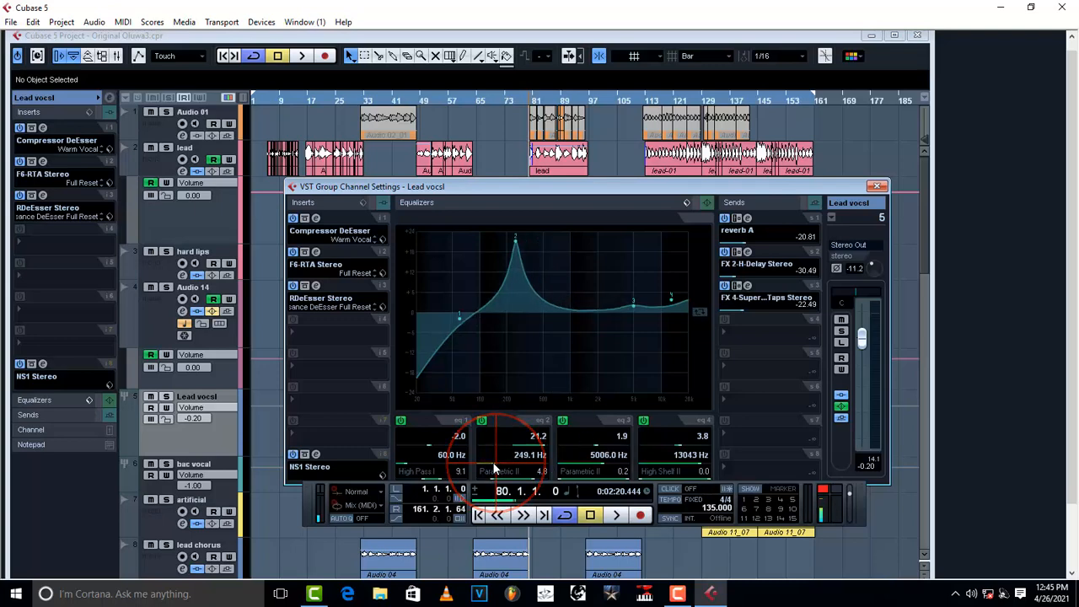
scroll(498, 463, down, 2)
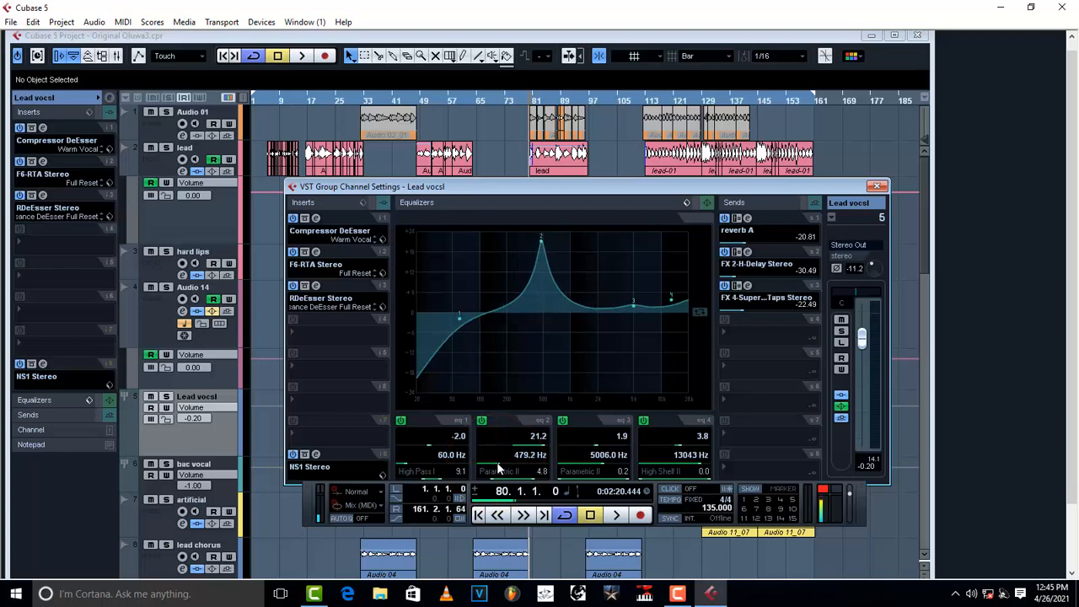
scroll(499, 469, up, 2)
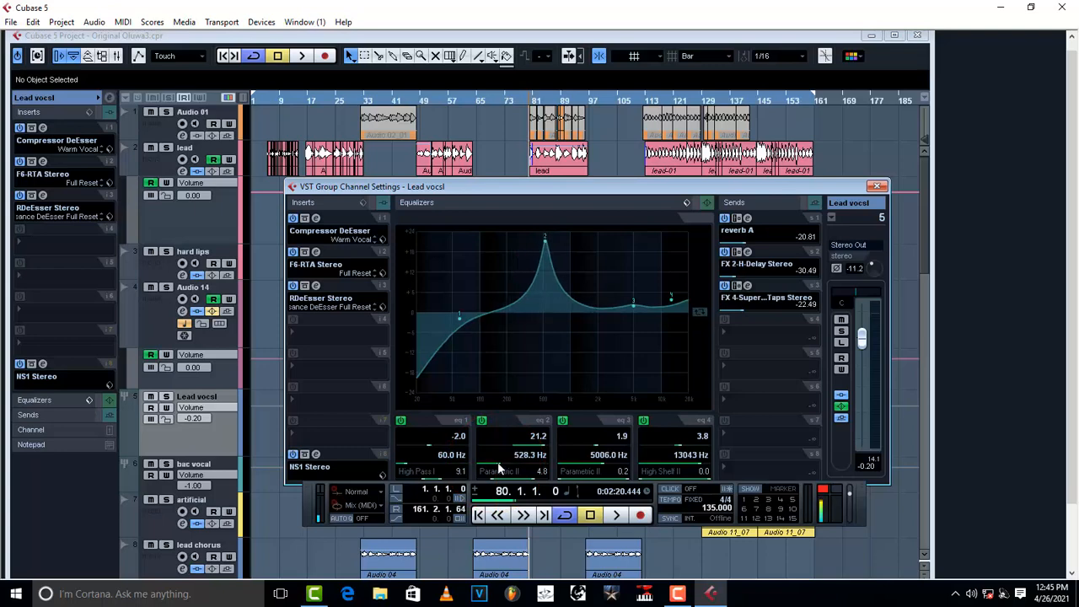
- Cut the second EQ band of the lead vocal group to about -5.2 dB at 506 Hz
drag(534, 442, 503, 453)
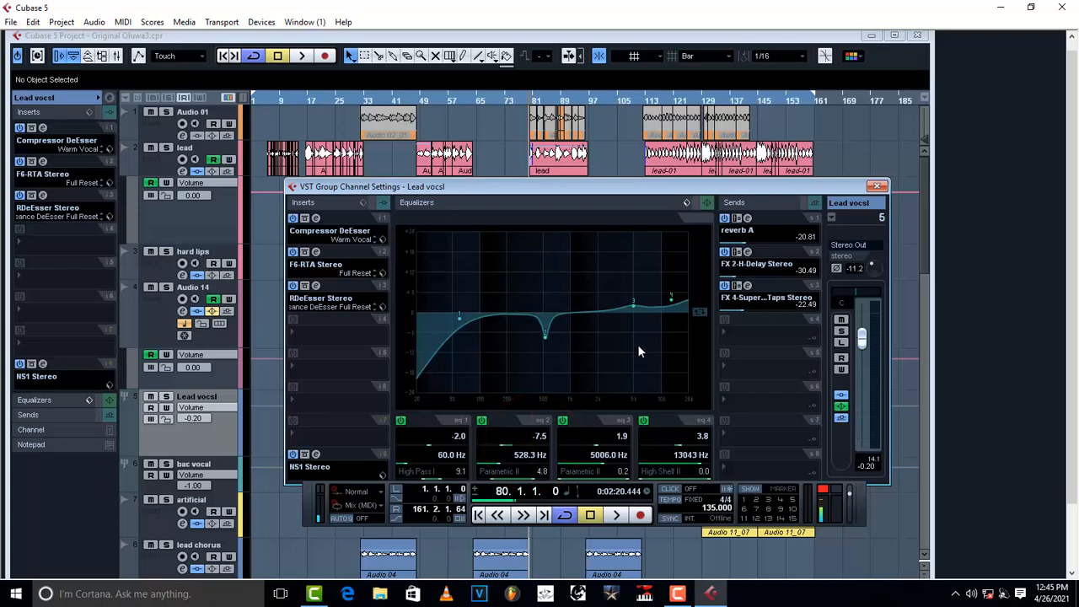
drag(541, 339, 544, 335)
- Audition the third EQ band boosted to about 14.6 dB, and lower it to about 2.2 dB at 5092 Hz
key(space)
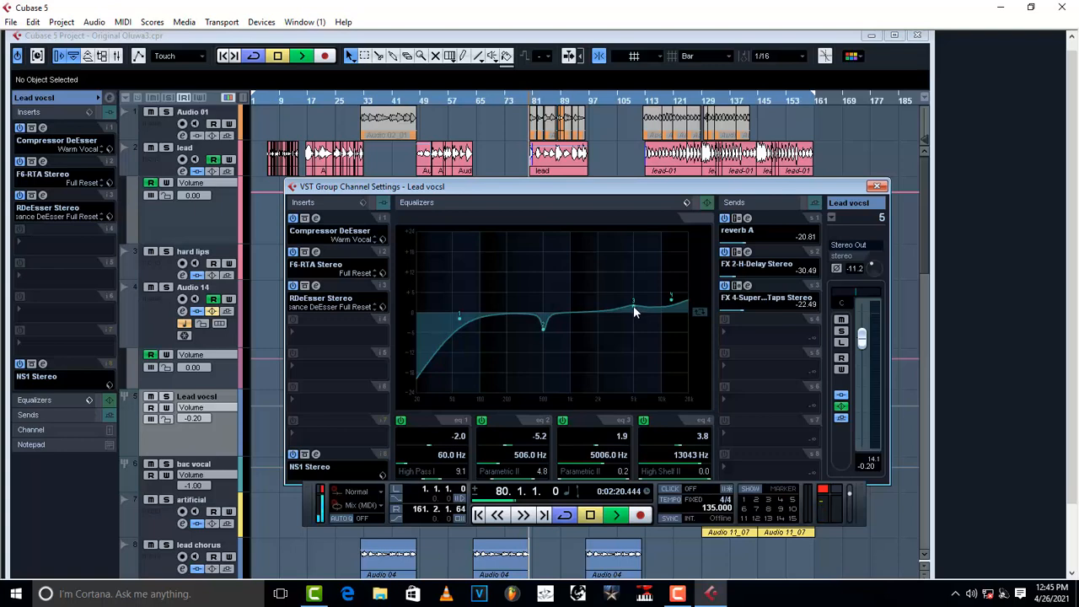
drag(633, 304, 635, 266)
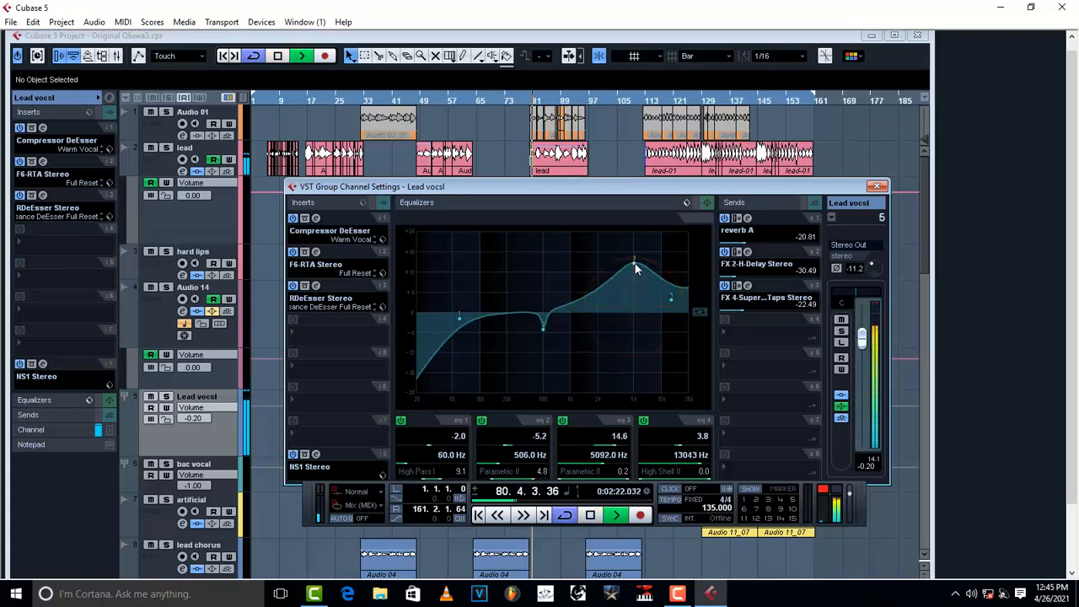
key(space)
drag(636, 269, 637, 310)
key(space)
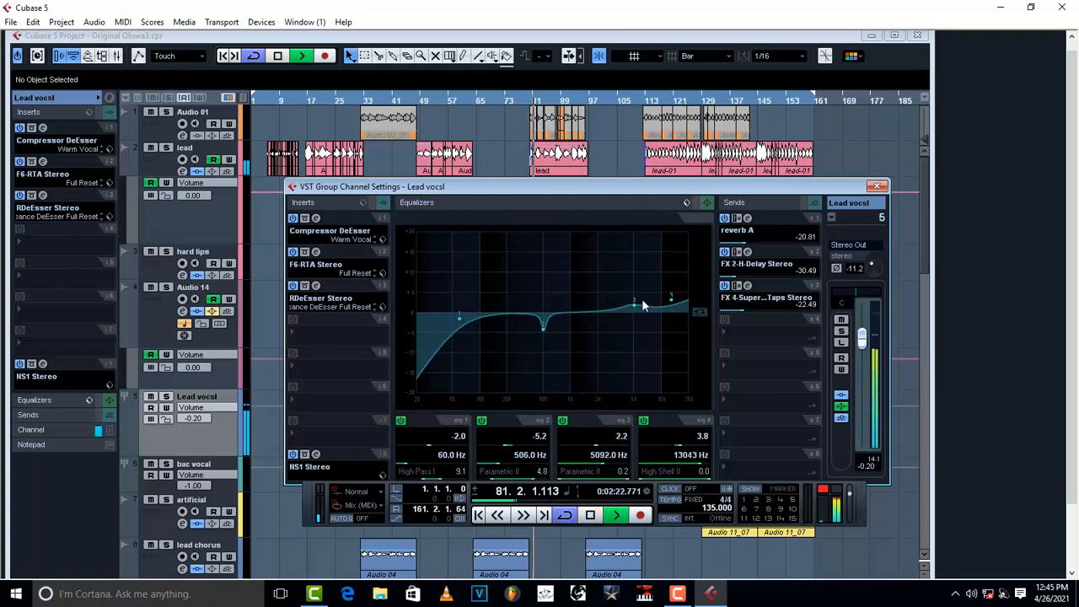
key(space)
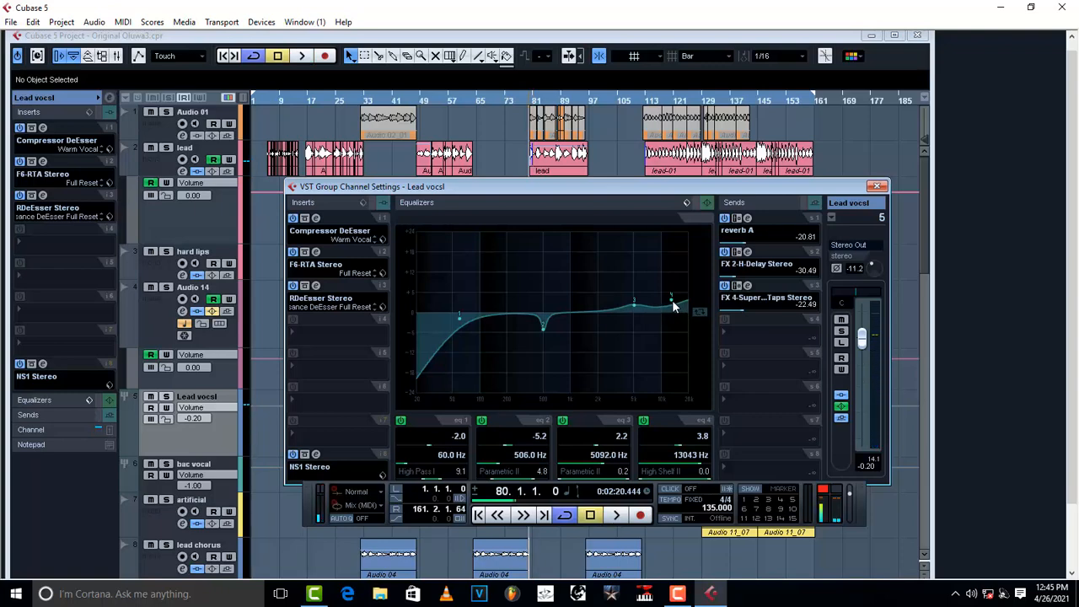
- Audition the high shelf boosted to about 20.2 dB, and reduce it to about 5.2 dB at 12822 Hz
drag(672, 304, 671, 285)
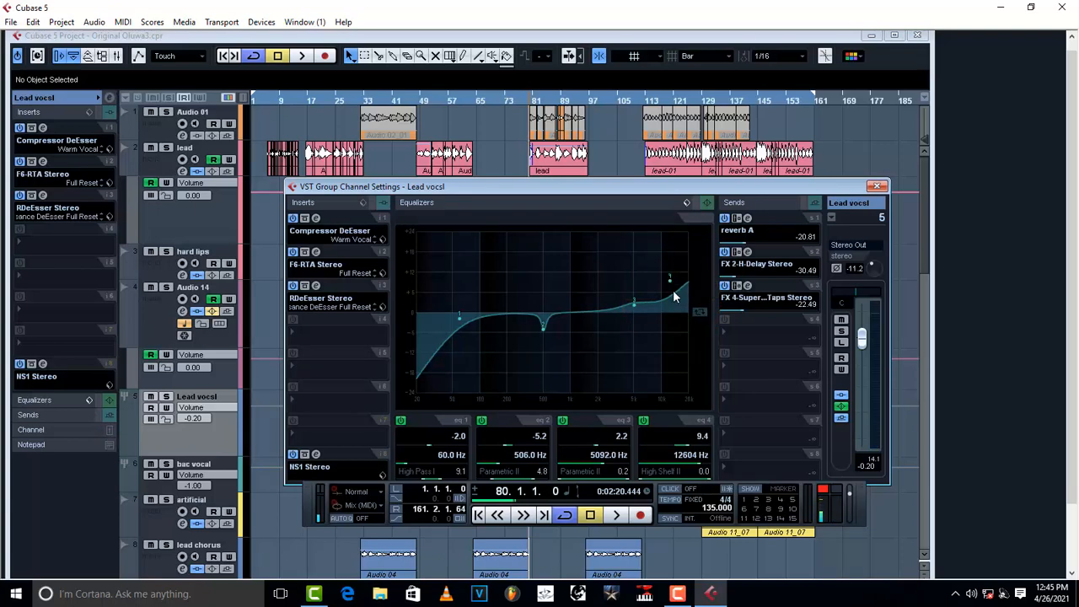
key(space)
drag(671, 282, 667, 243)
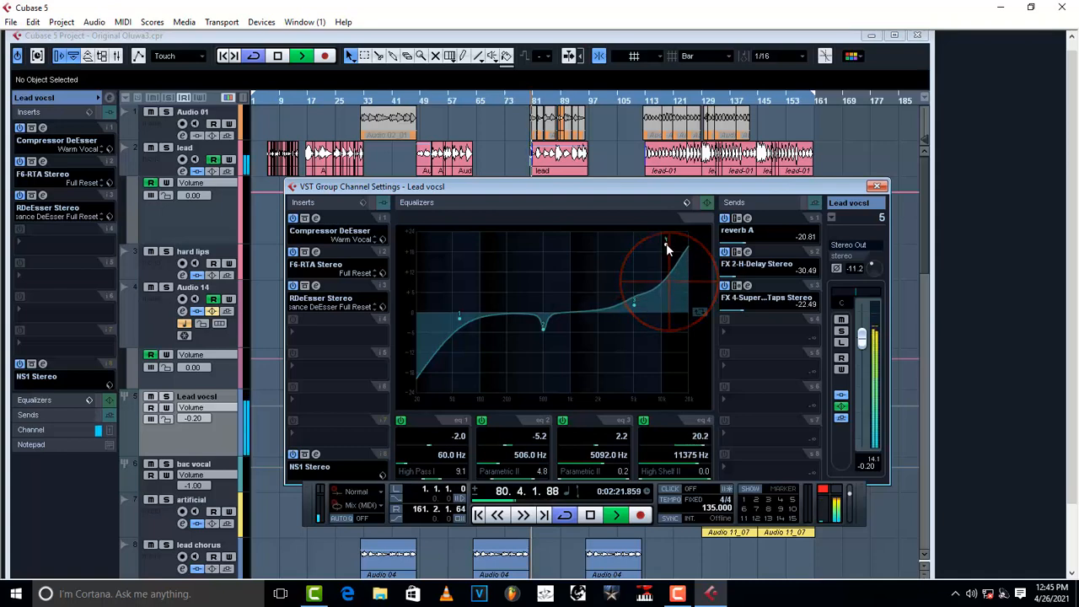
key(space)
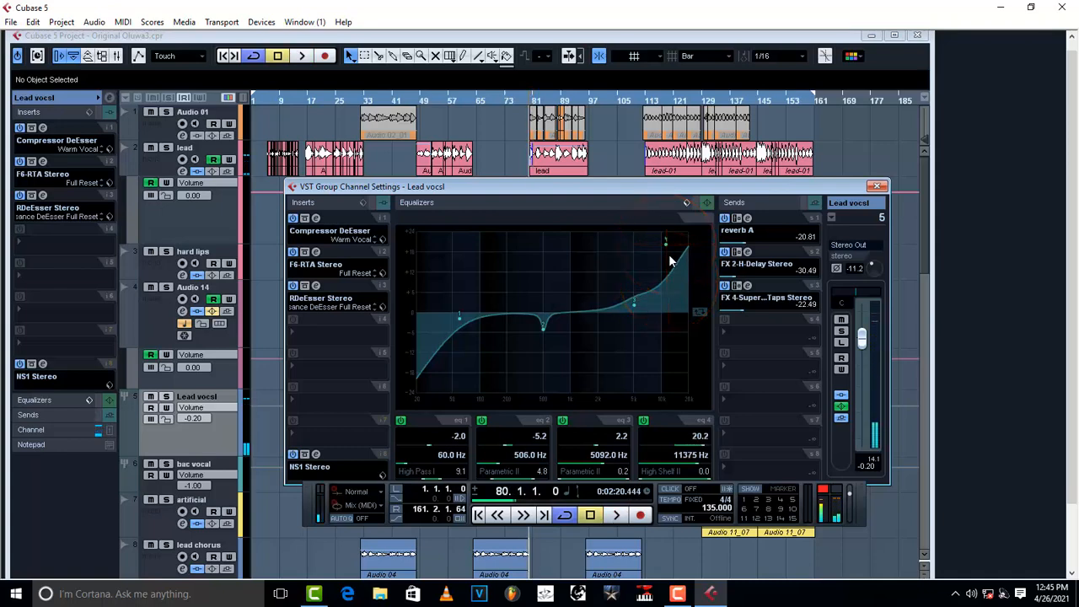
drag(666, 248, 672, 299)
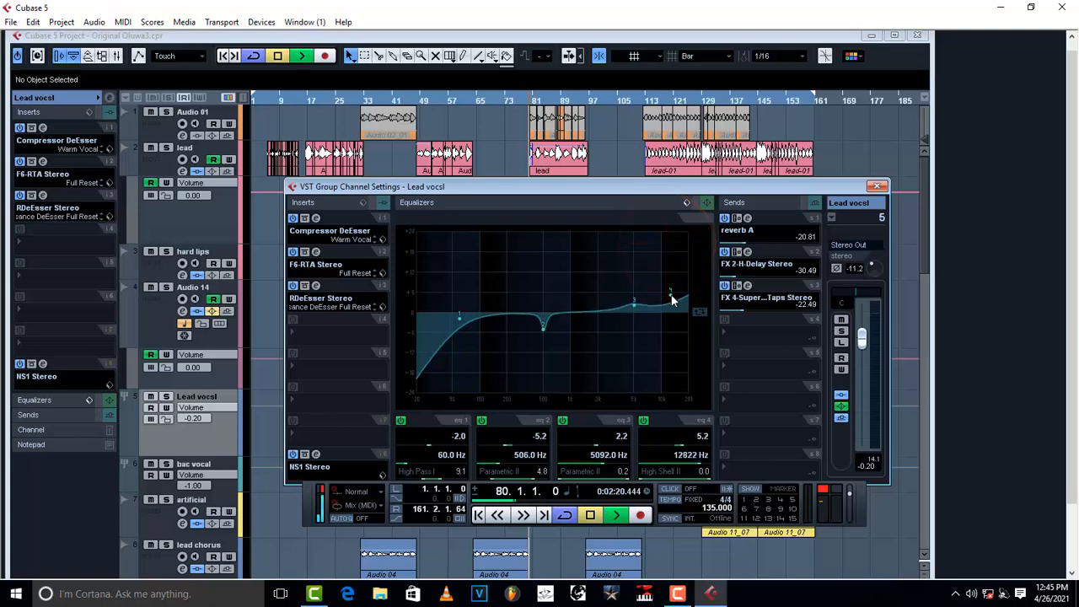
key(space)
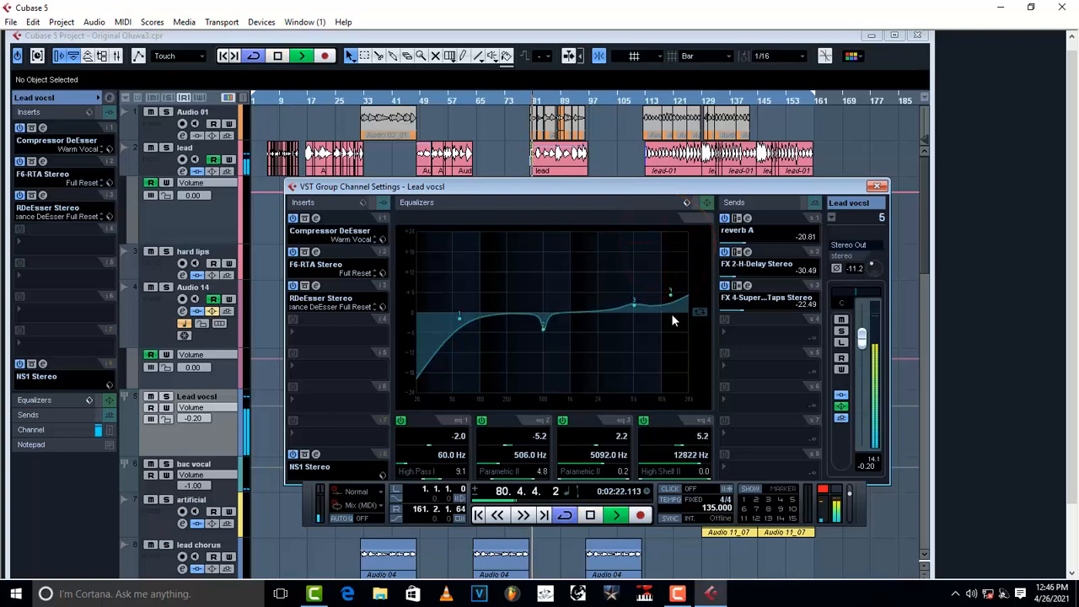
key(space)
- Reload the OLUWA equalizer preset on the lead vocal group and play the section
click(686, 203)
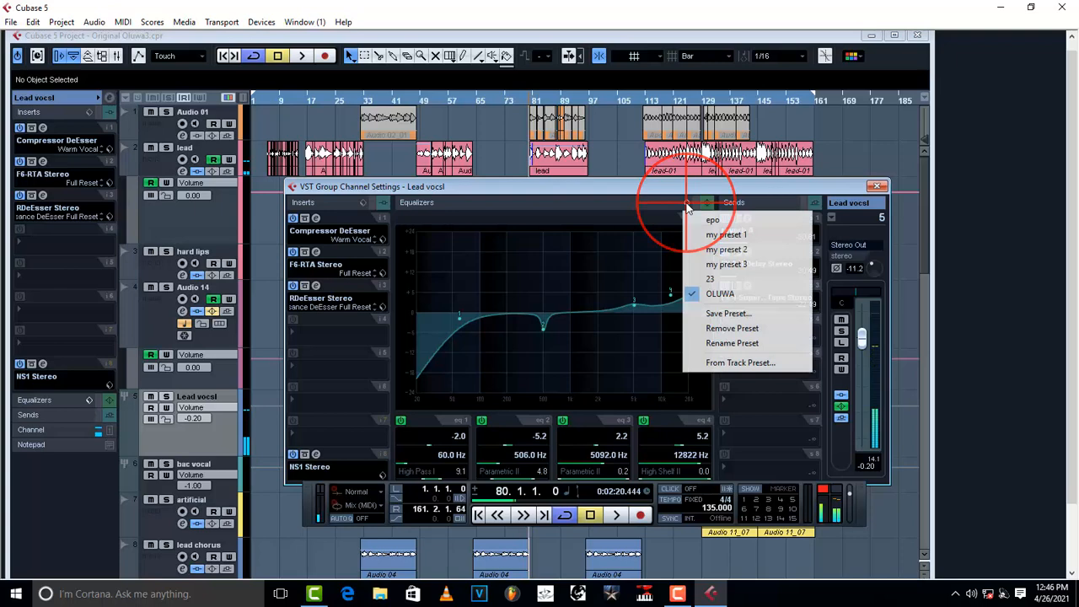
click(720, 293)
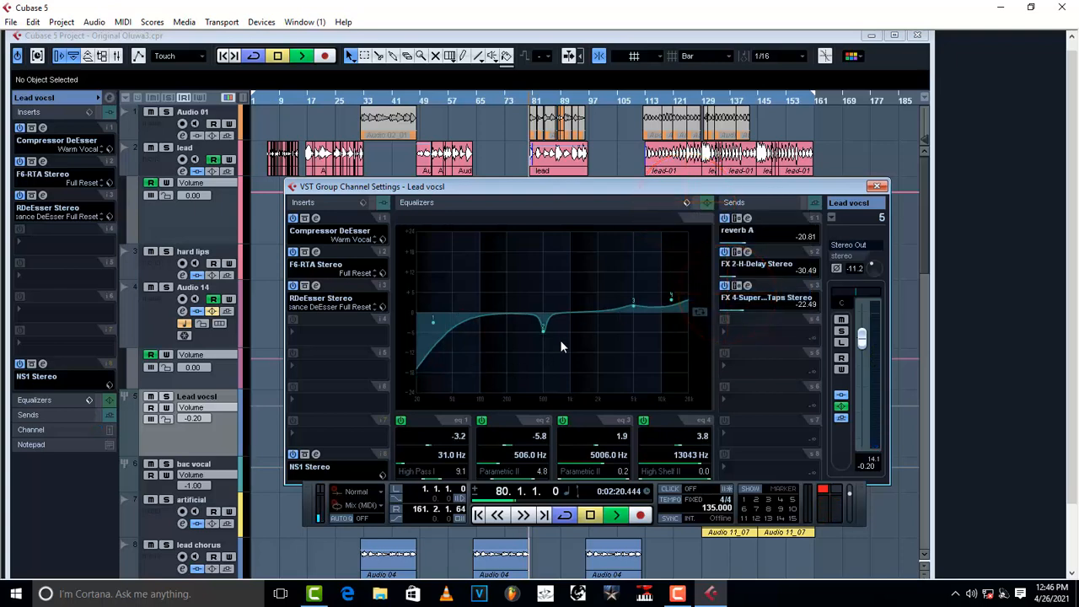
key(space)
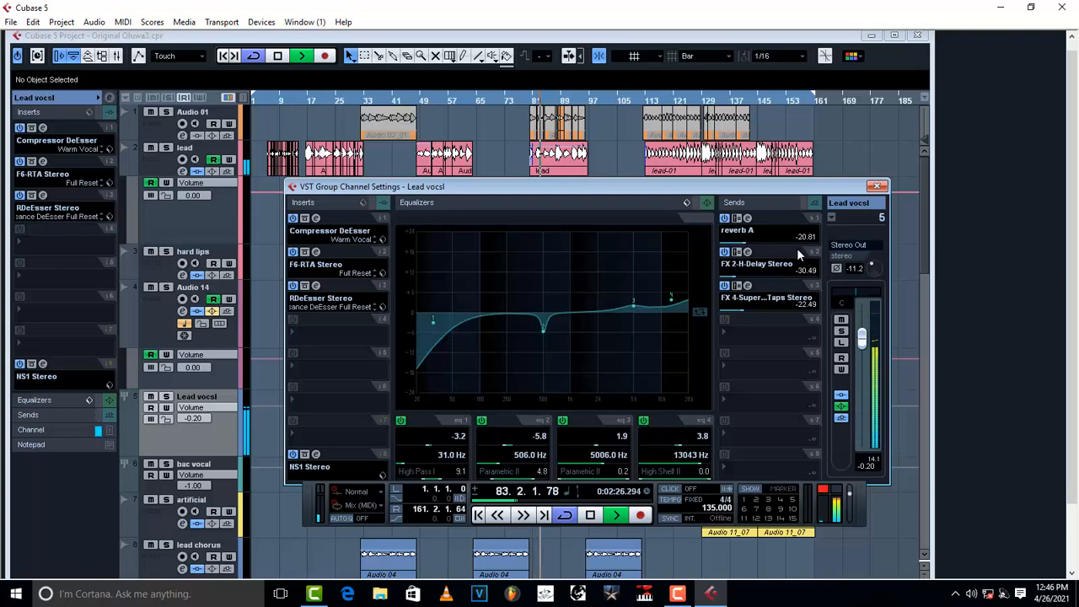
- Reopen the lead vocal group's channel settings, reposition the window and stop playback
click(896, 36)
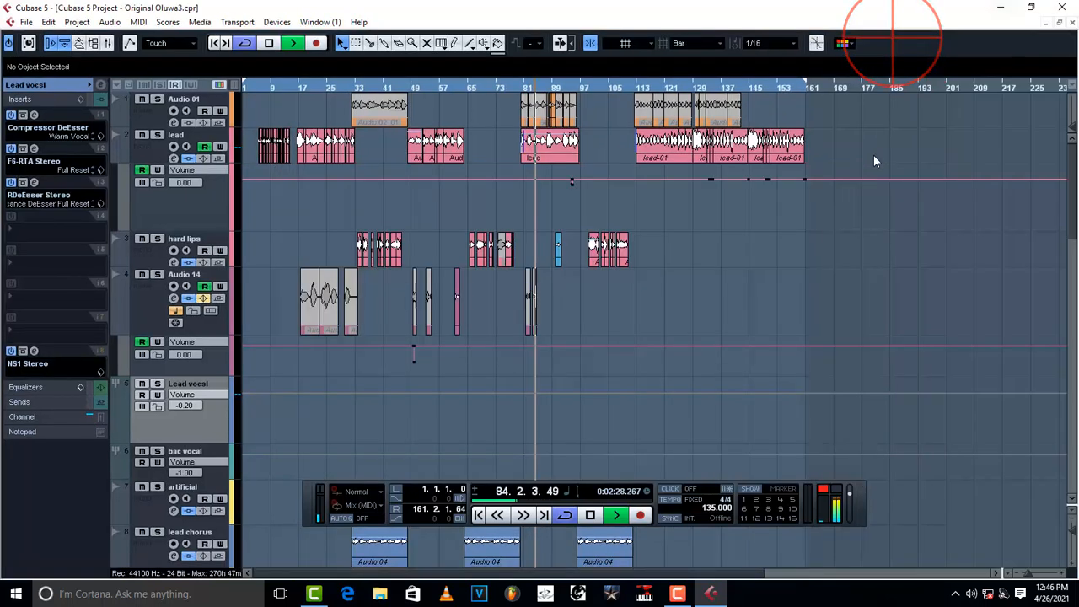
click(101, 86)
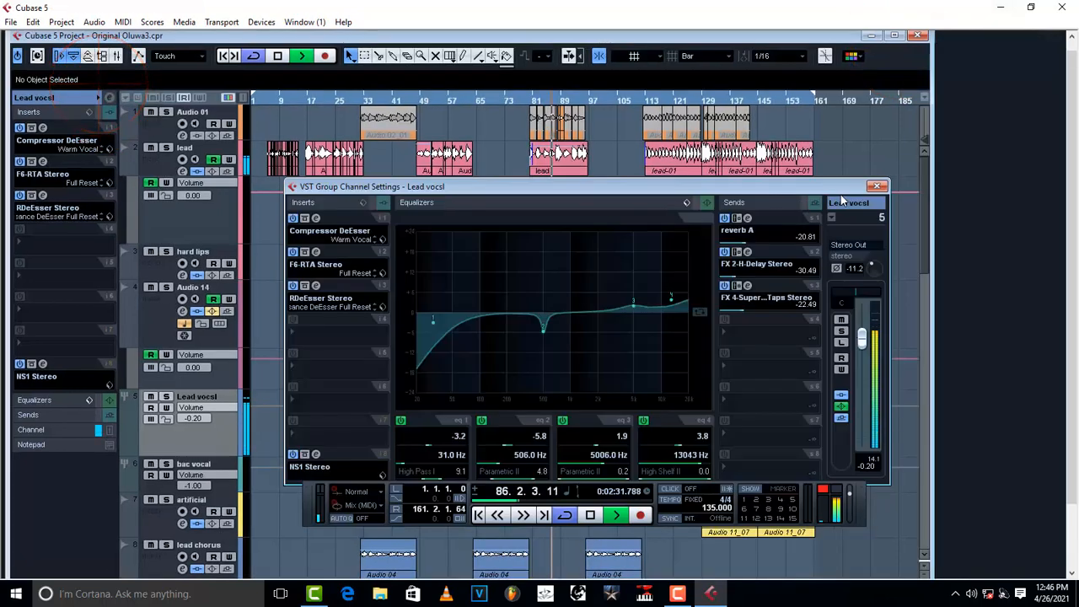
drag(842, 199, 680, 130)
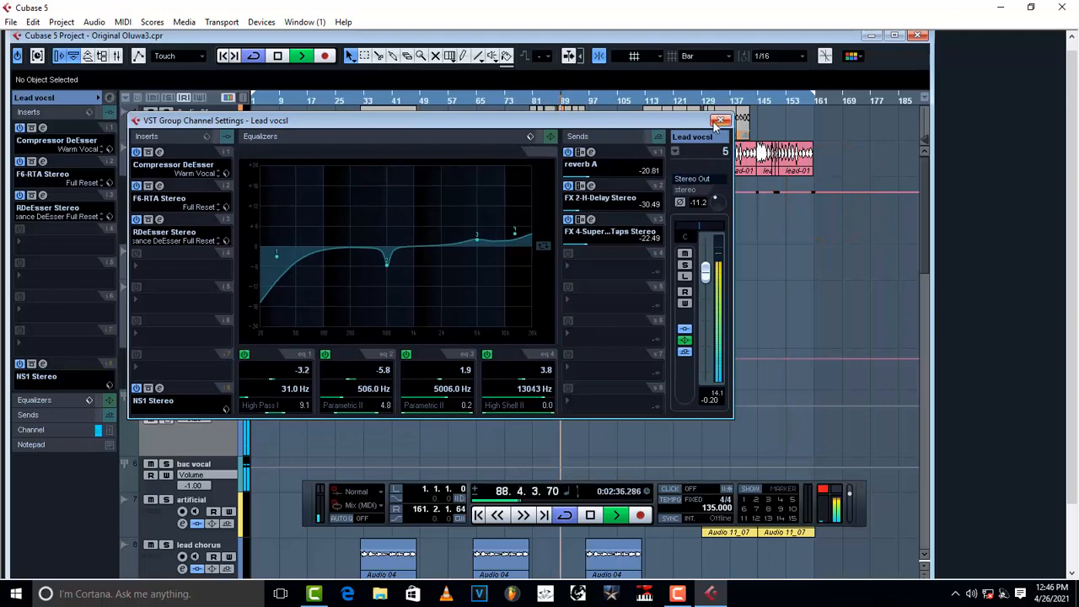
key(space)
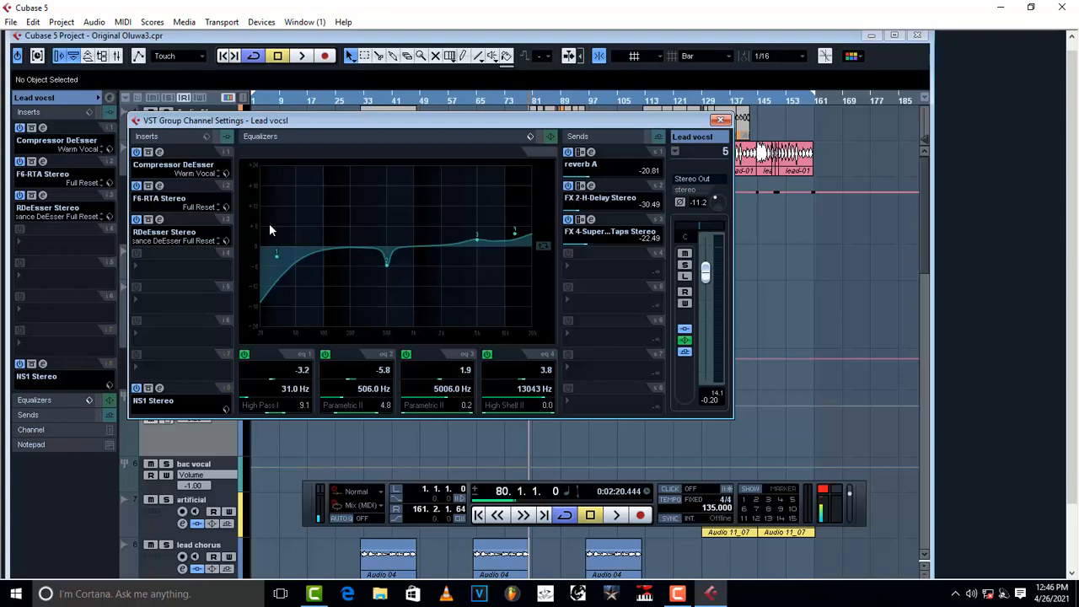
- Examine the Reverb A settings used by the lead vocal's first send and close the plug-in
click(591, 151)
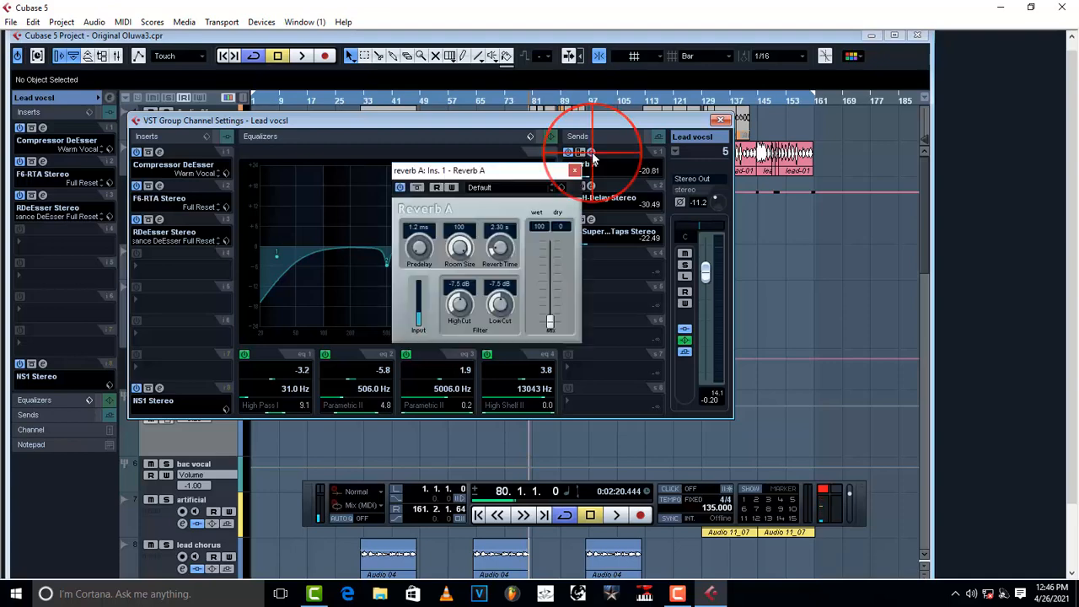
drag(532, 173, 384, 152)
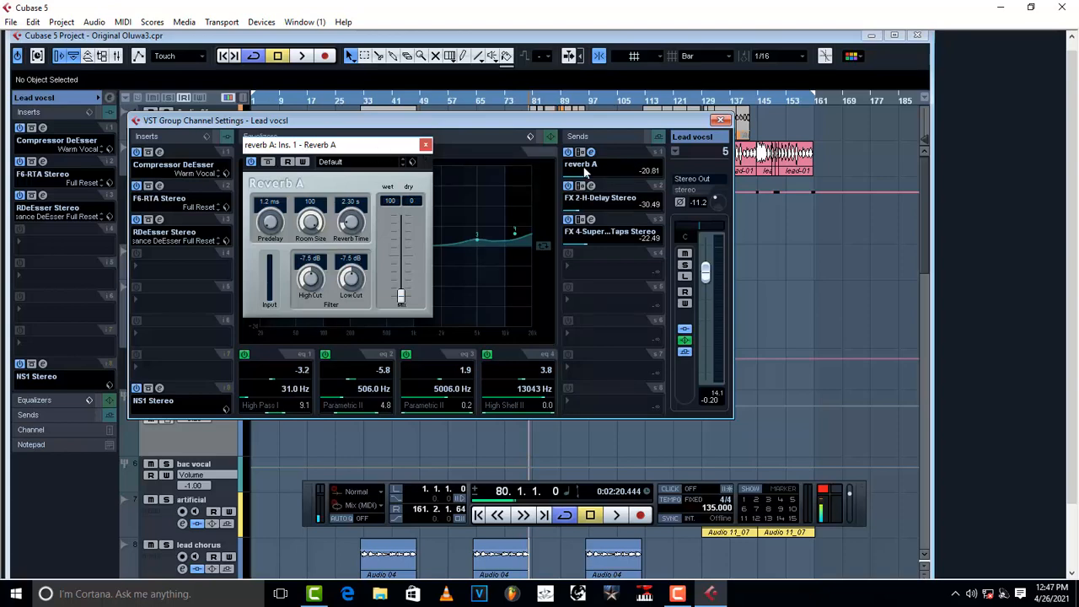
drag(320, 153, 408, 129)
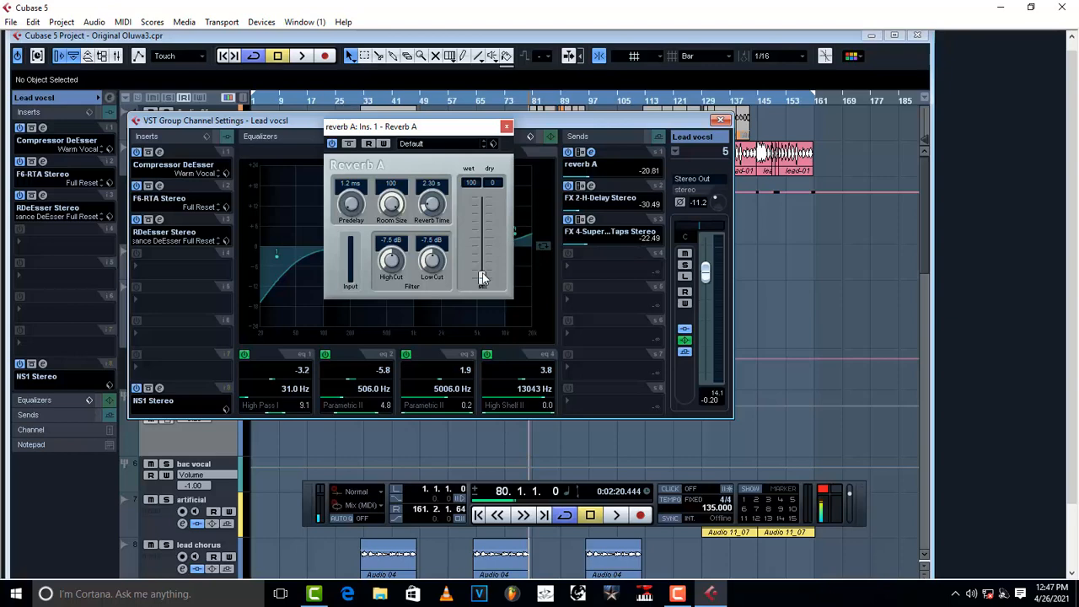
click(506, 126)
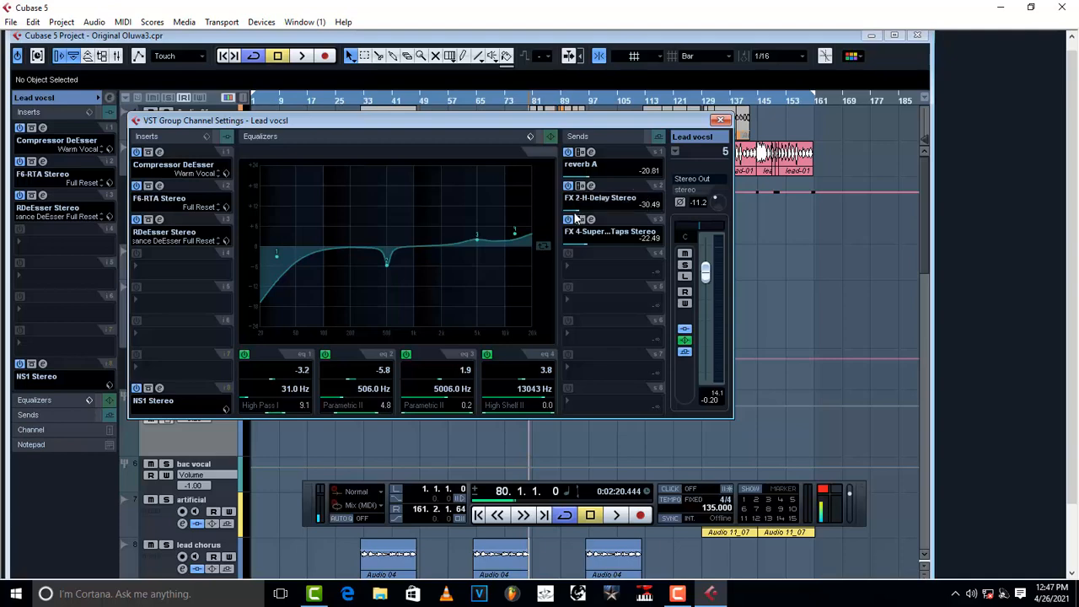
- Examine the H-Delay send's ping-pong, BPM sync, feedback and analog settings and close the plug-in
click(590, 186)
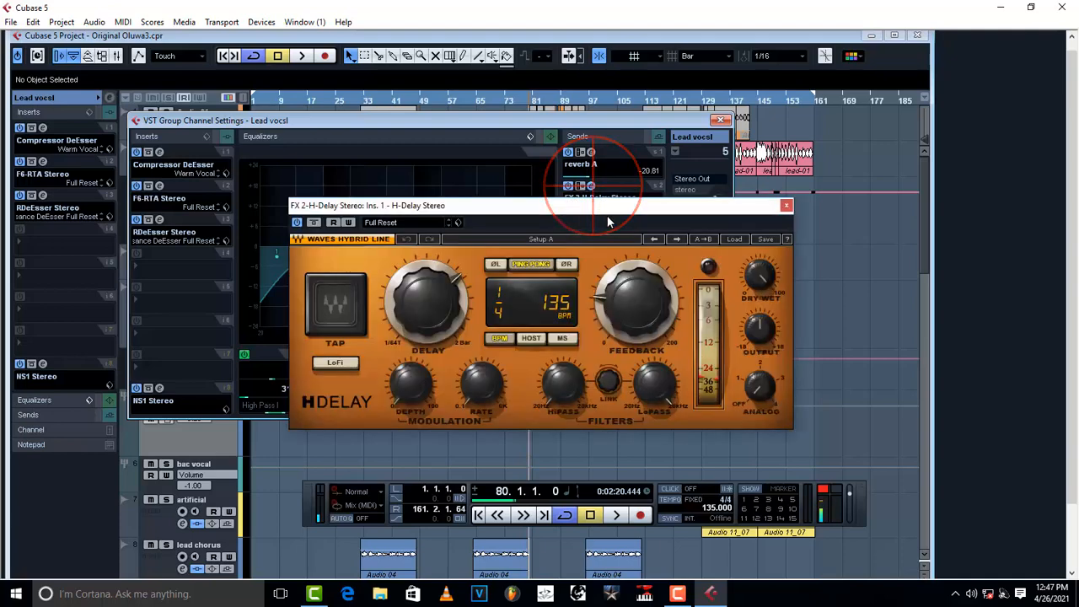
drag(617, 211, 518, 172)
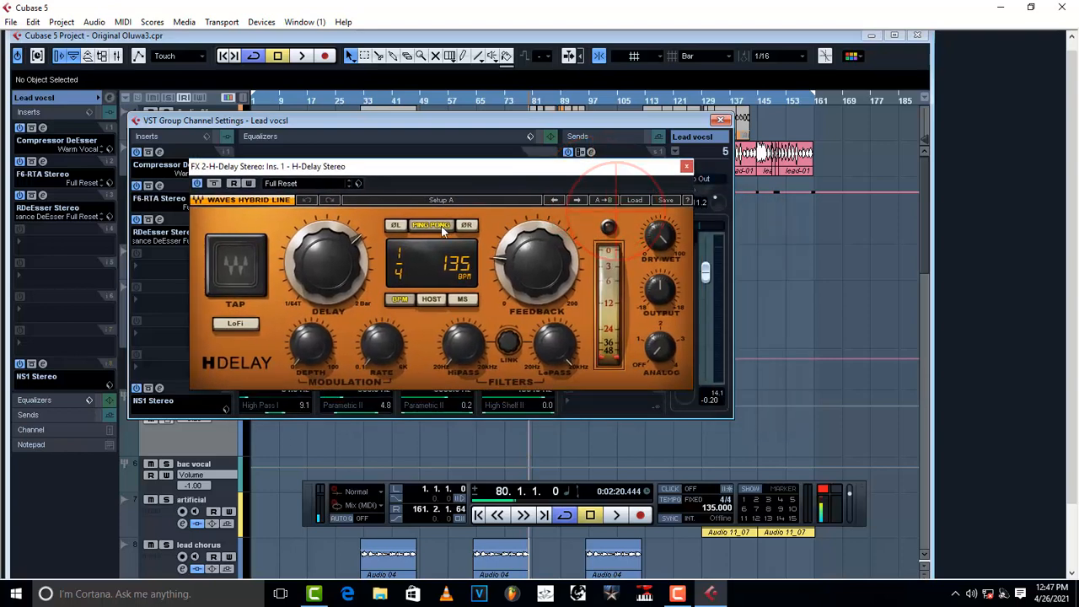
click(437, 224)
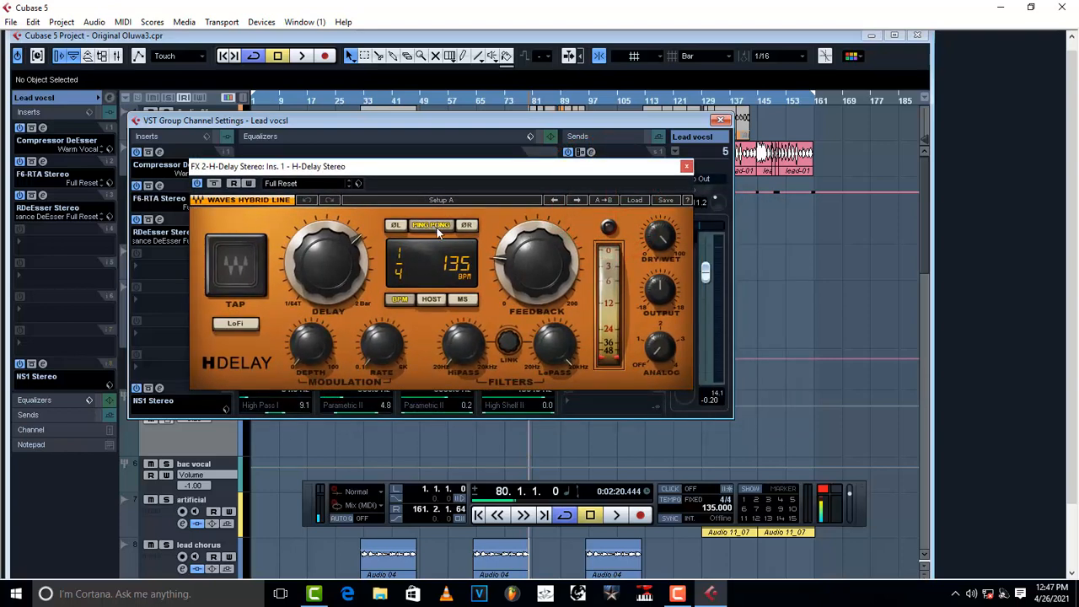
click(403, 299)
click(431, 226)
mouse_move(504, 266)
click(661, 348)
click(686, 166)
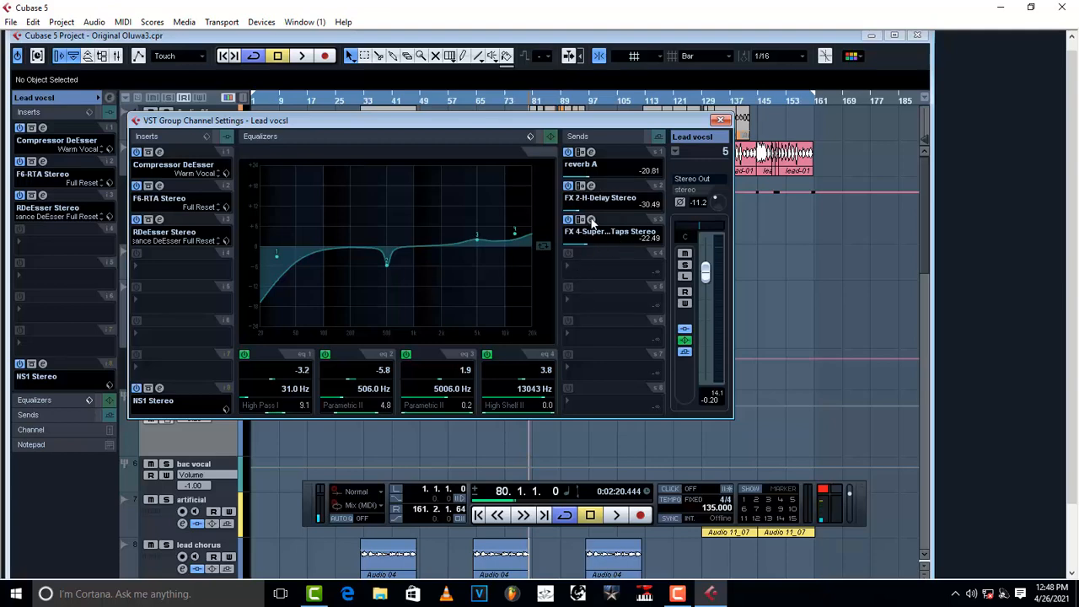
- Leave the channel settings and examine the SuperTap 6-Taps delay inserted on the FX 4 channel
click(722, 121)
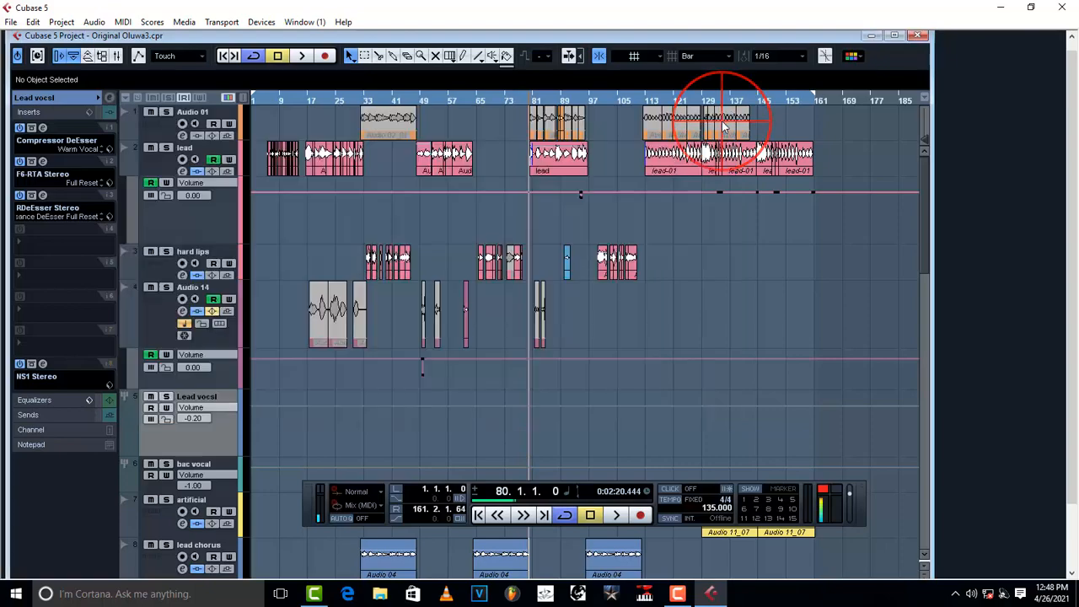
click(895, 35)
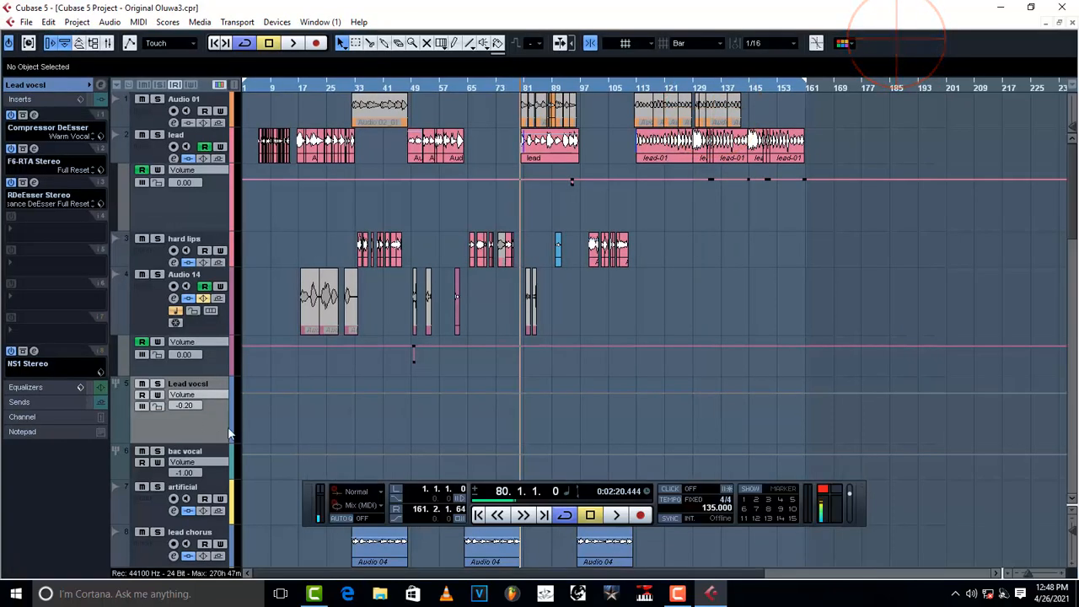
scroll(259, 434, down, 15)
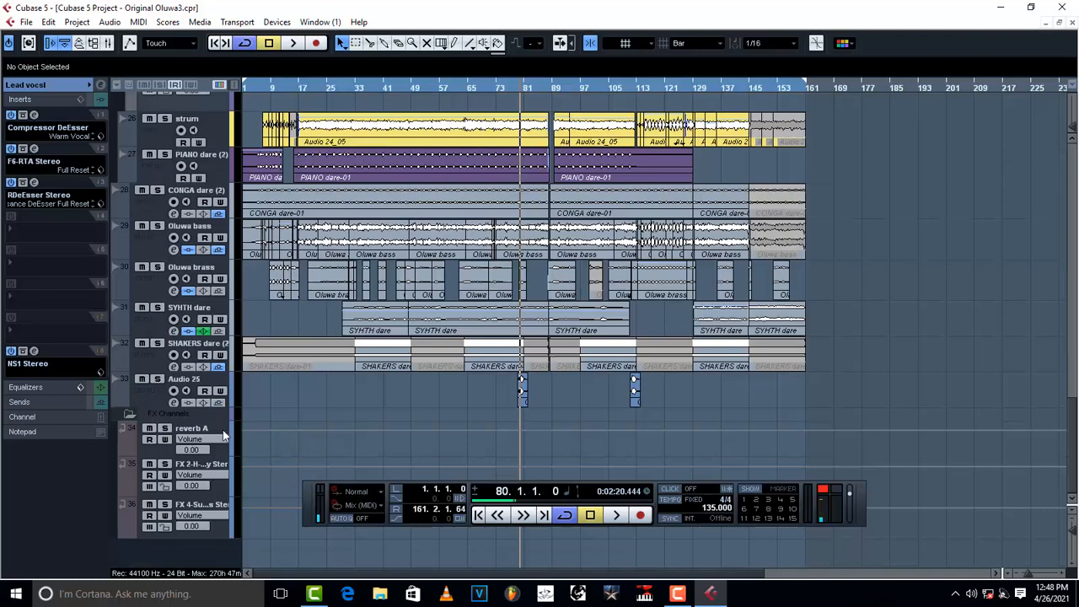
click(201, 508)
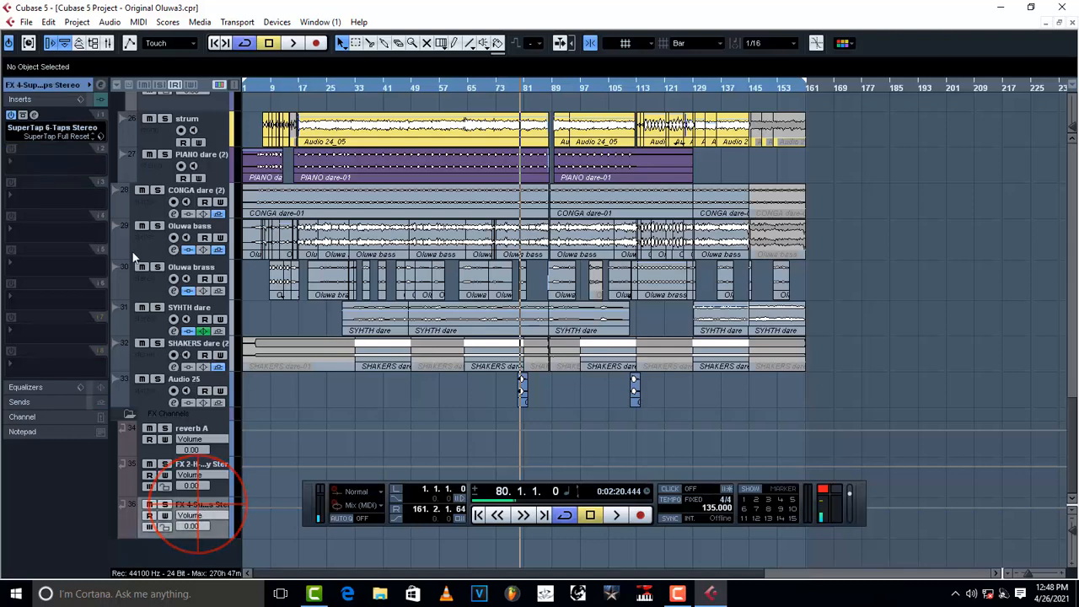
click(33, 114)
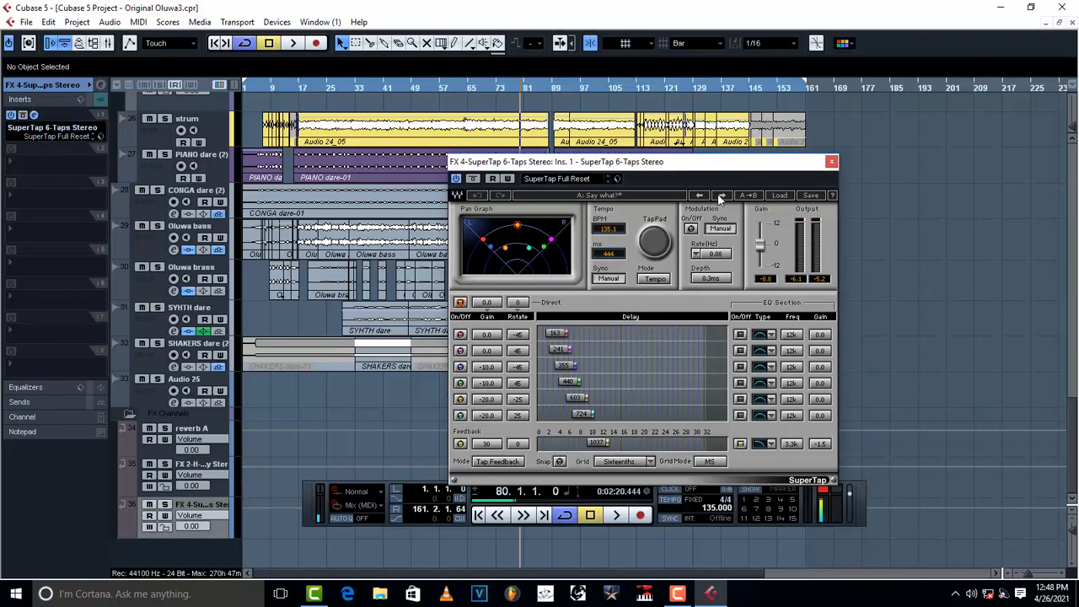
drag(788, 170, 558, 151)
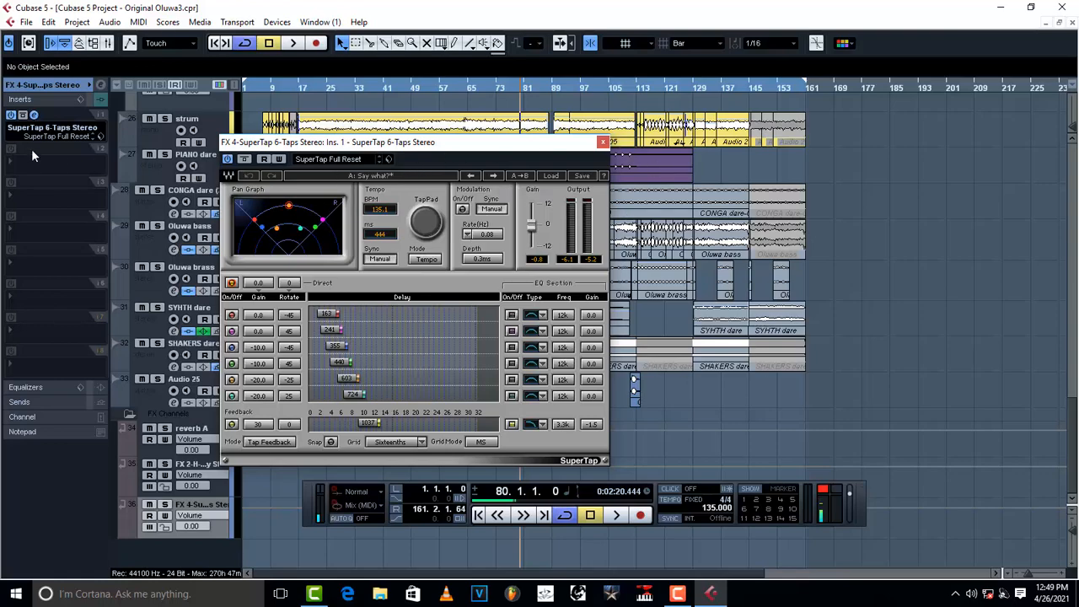
click(604, 145)
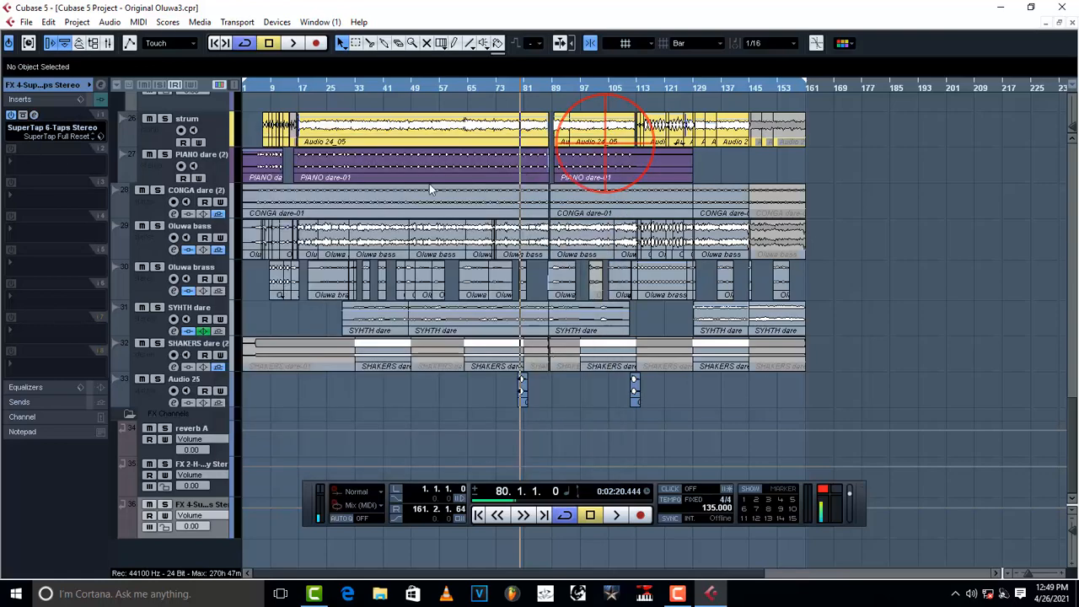
- Return to the lead vocal group track and reopen its channel settings
scroll(277, 381, up, 6)
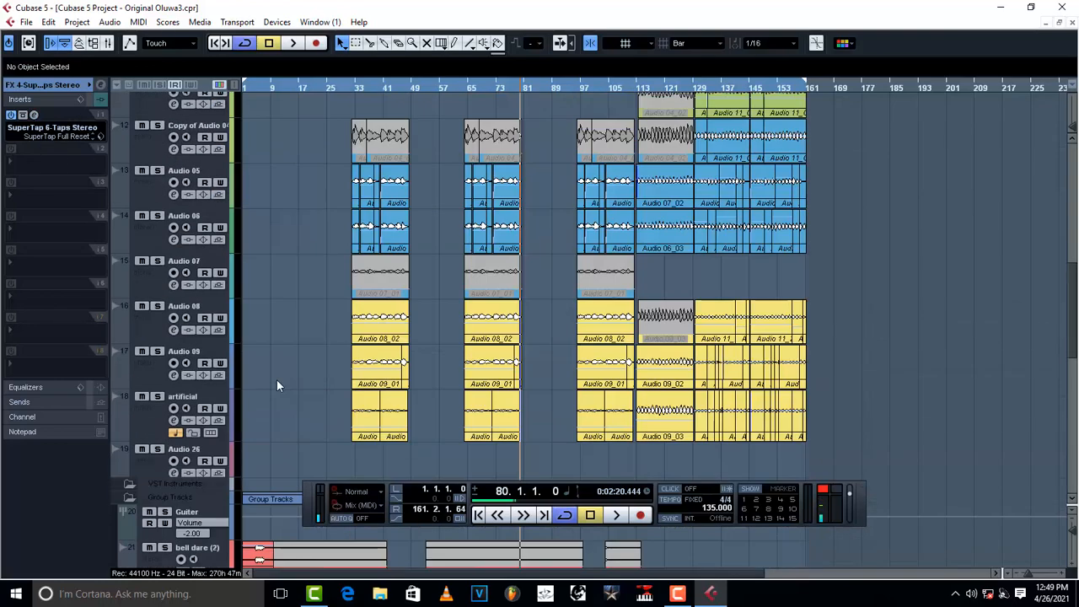
scroll(277, 386, down, 4)
scroll(276, 385, up, 10)
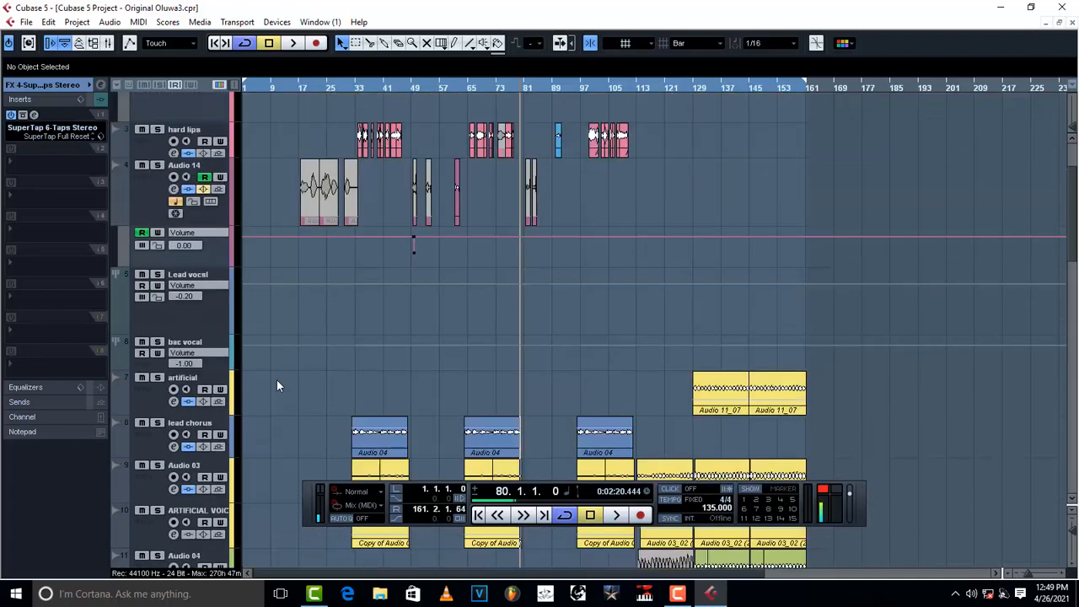
click(202, 314)
click(101, 88)
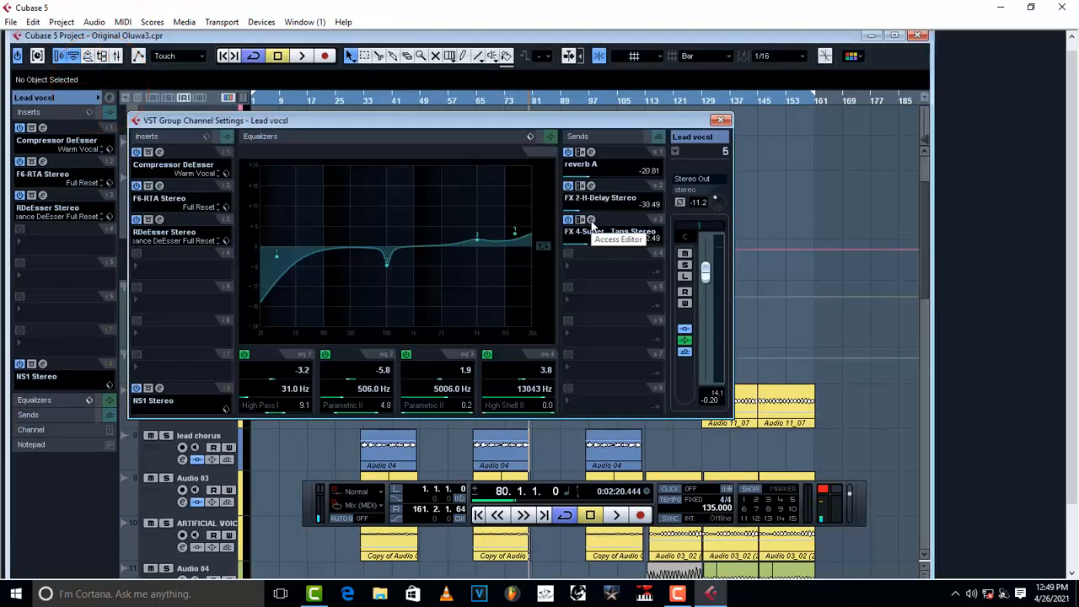
- Solo the lead vocal group and raise its FX 4 SuperTap send level to 4.94 during playback to hear the effect
click(685, 265)
key(space)
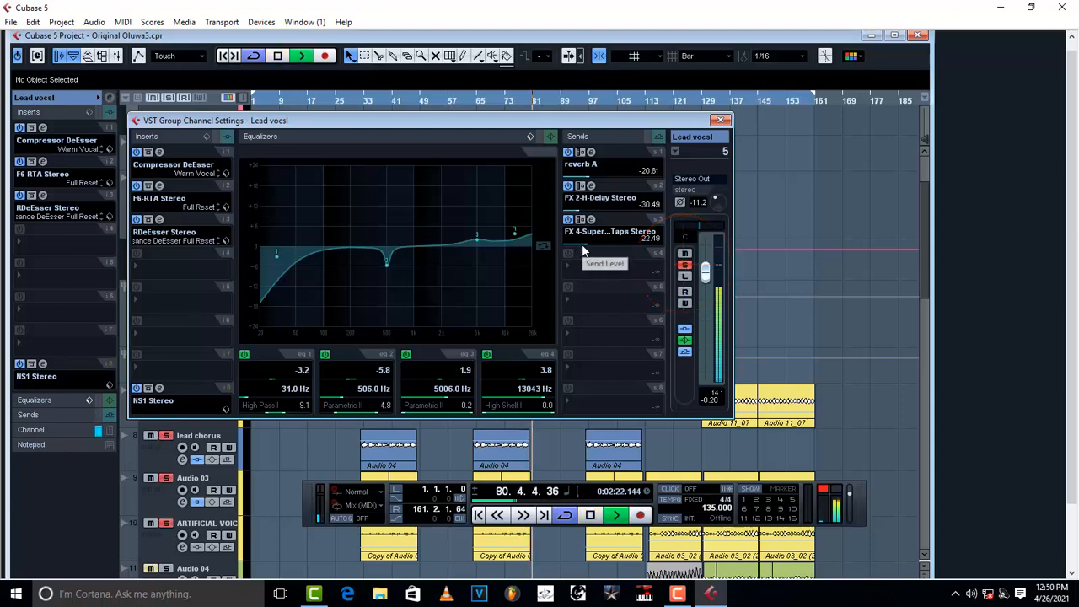
drag(582, 250, 656, 249)
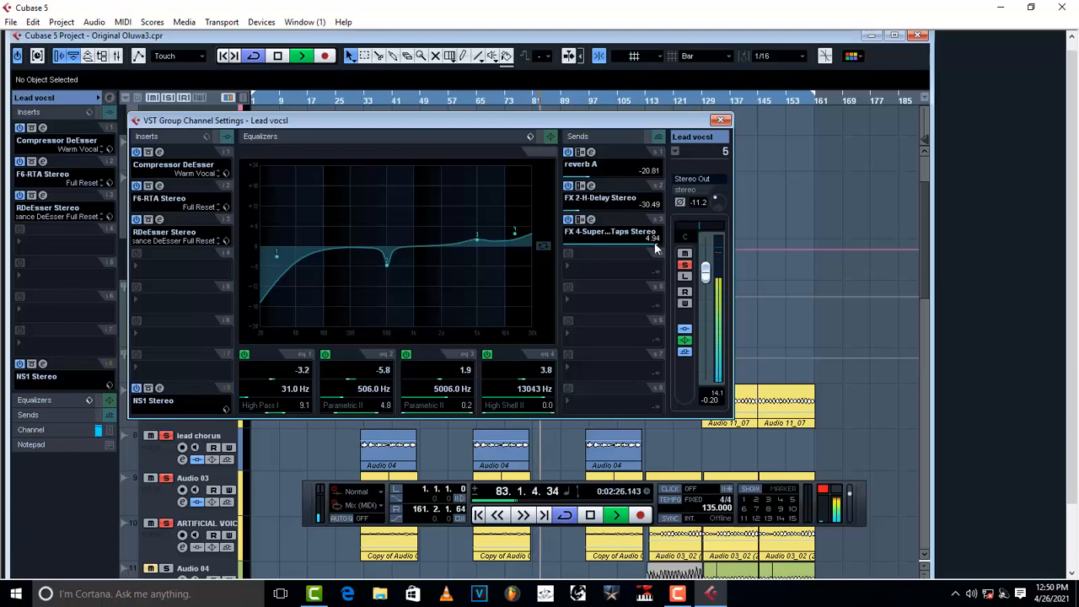
key(space)
click(656, 249)
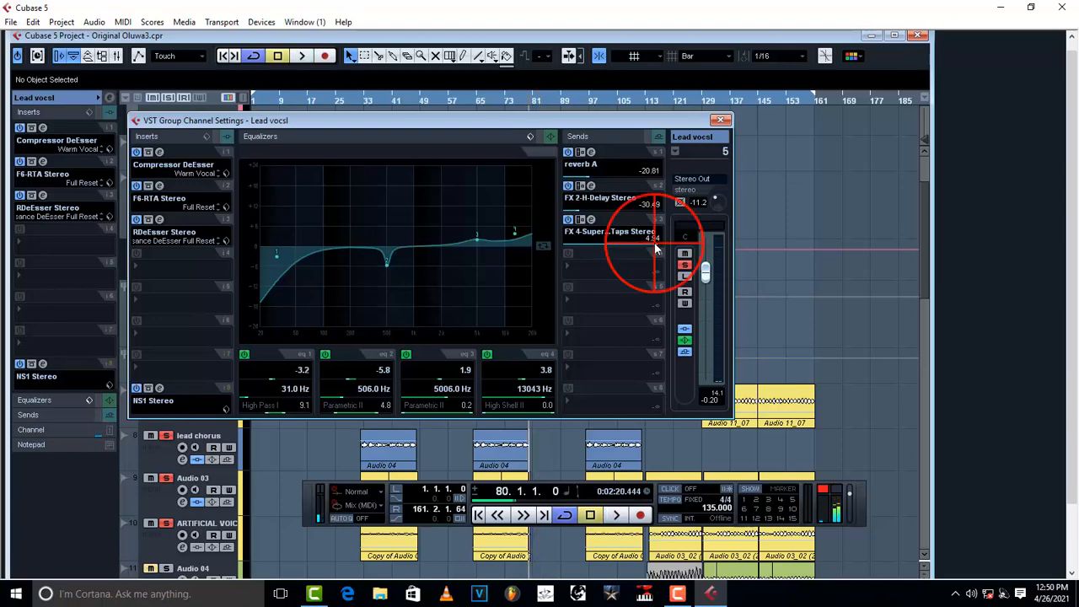
- Unsolo the lead vocal group, lower its SuperTap send level to -22.15 and play the mix to check it
drag(656, 250, 592, 245)
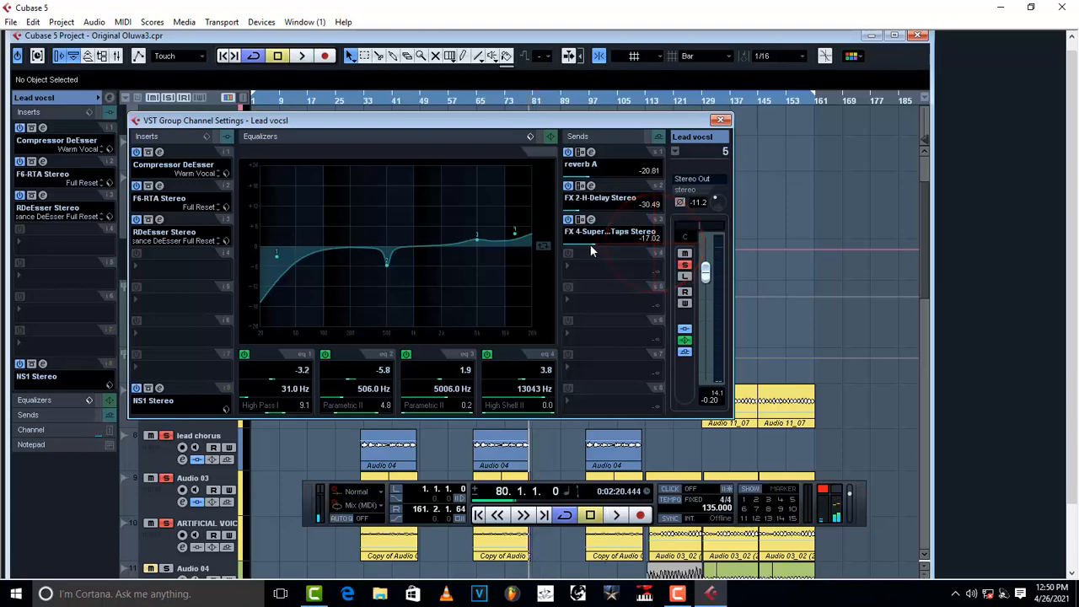
click(686, 267)
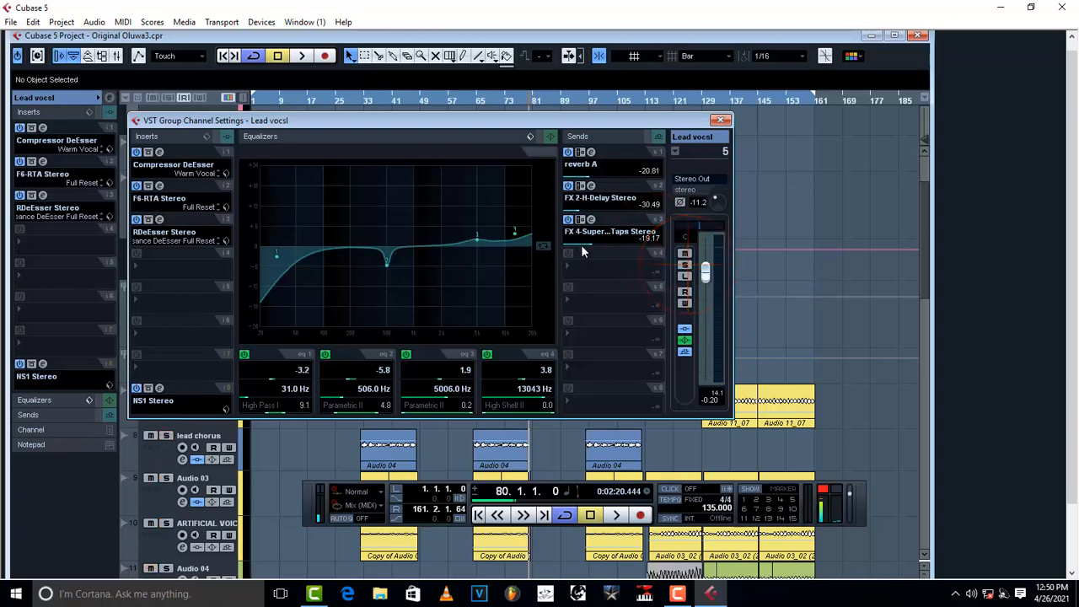
drag(582, 248, 586, 244)
key(space)
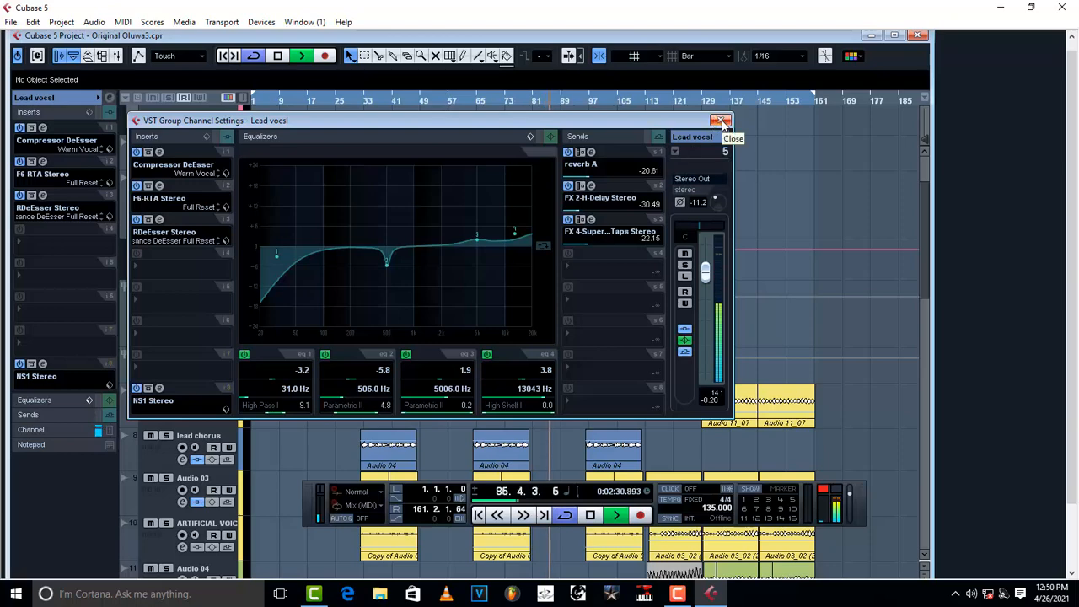
key(space)
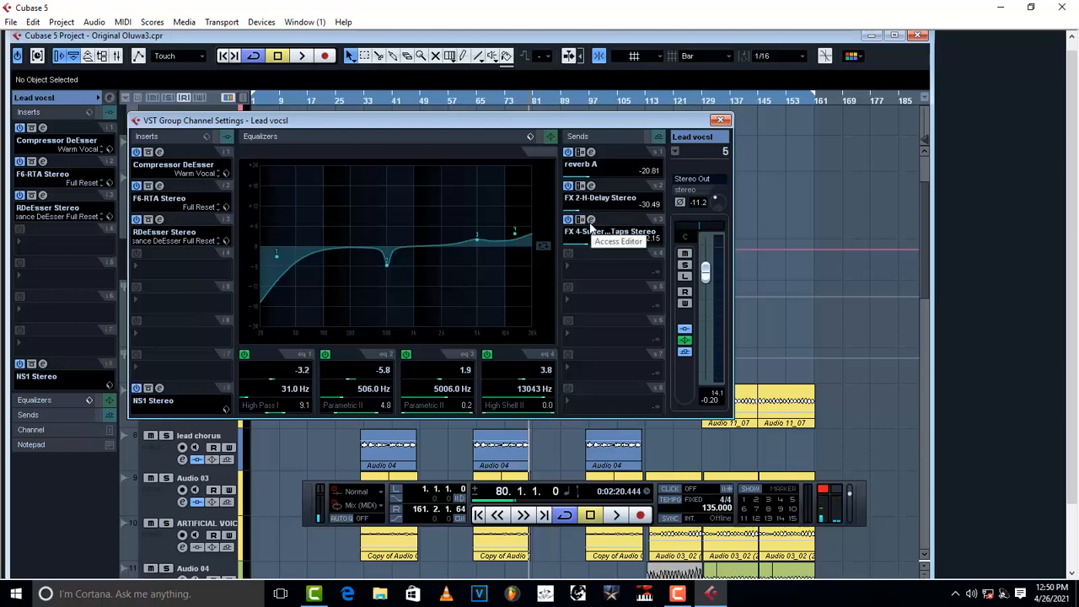
- Examine the SuperTap 6-Taps settings behind the lead vocal's third send, and close the plug-in and the channel settings
click(591, 221)
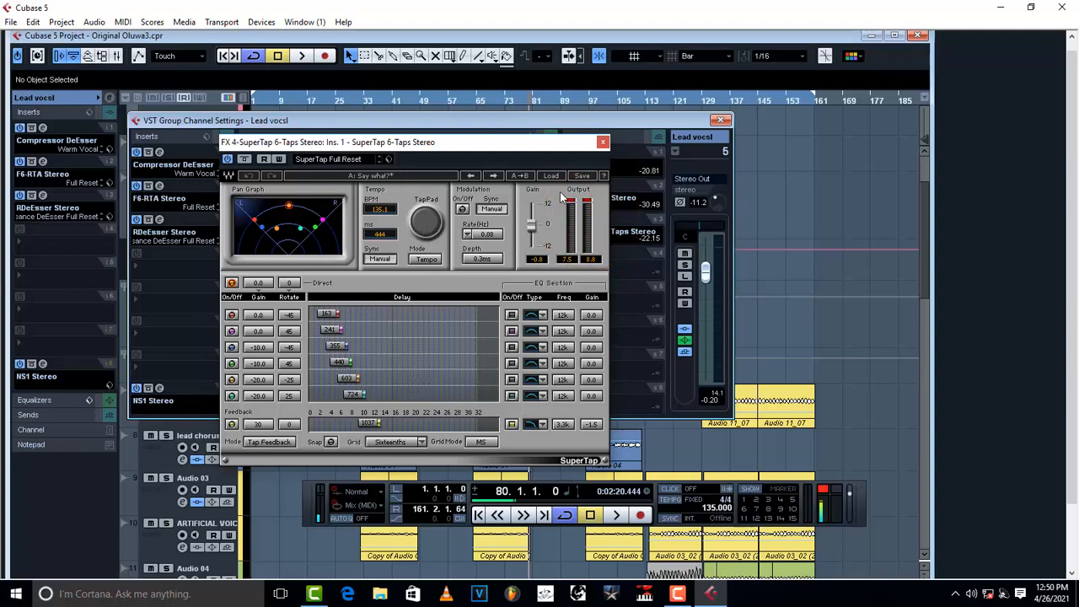
click(602, 142)
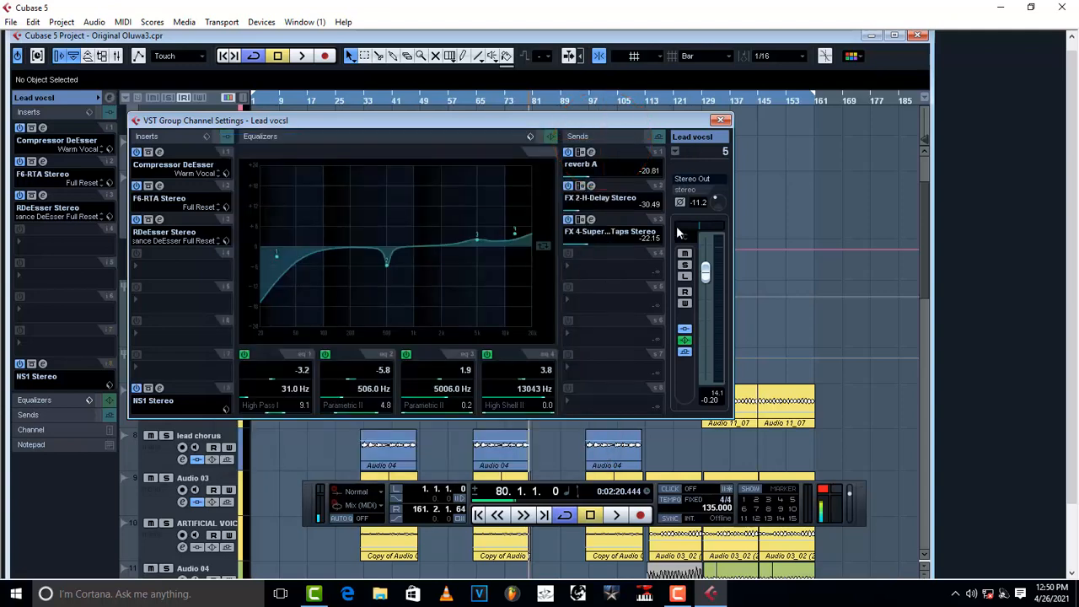
click(723, 120)
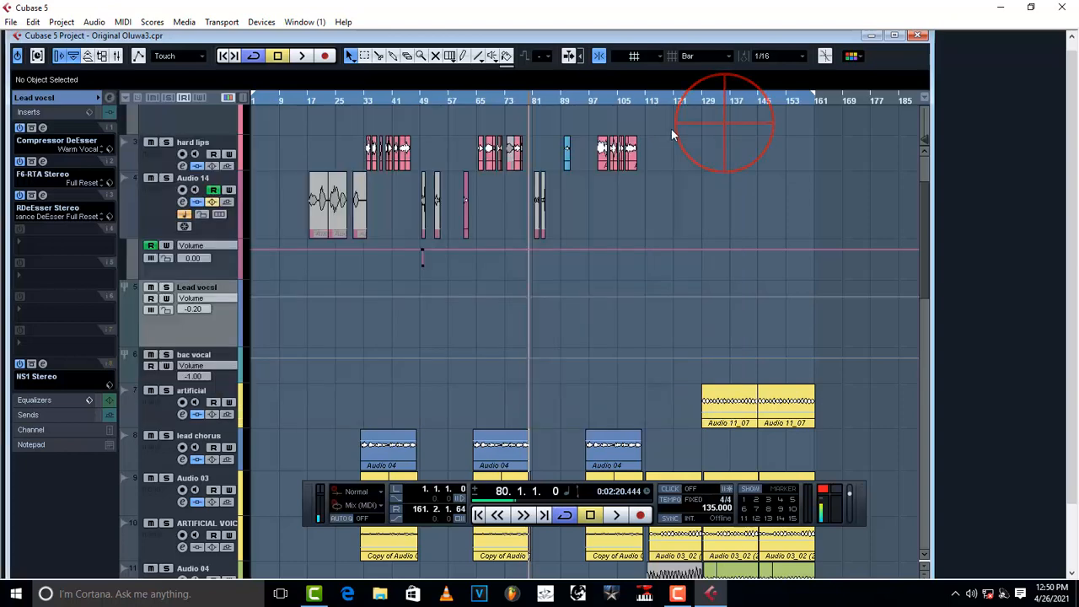
- Open Mixer 3 and set the Stereo In channel's input gain to -2.5
click(119, 58)
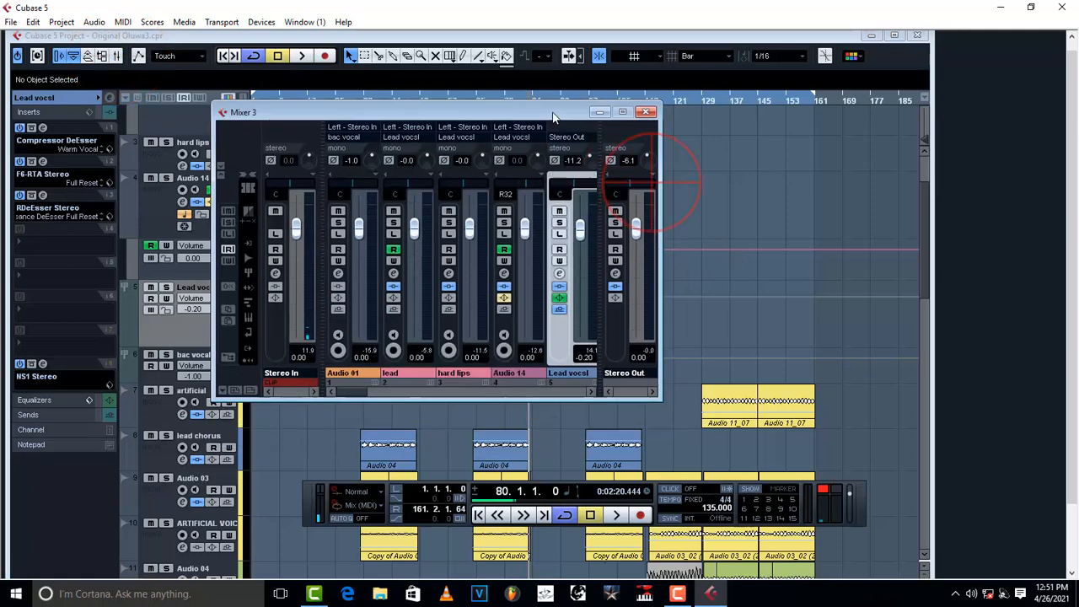
drag(554, 116, 587, 122)
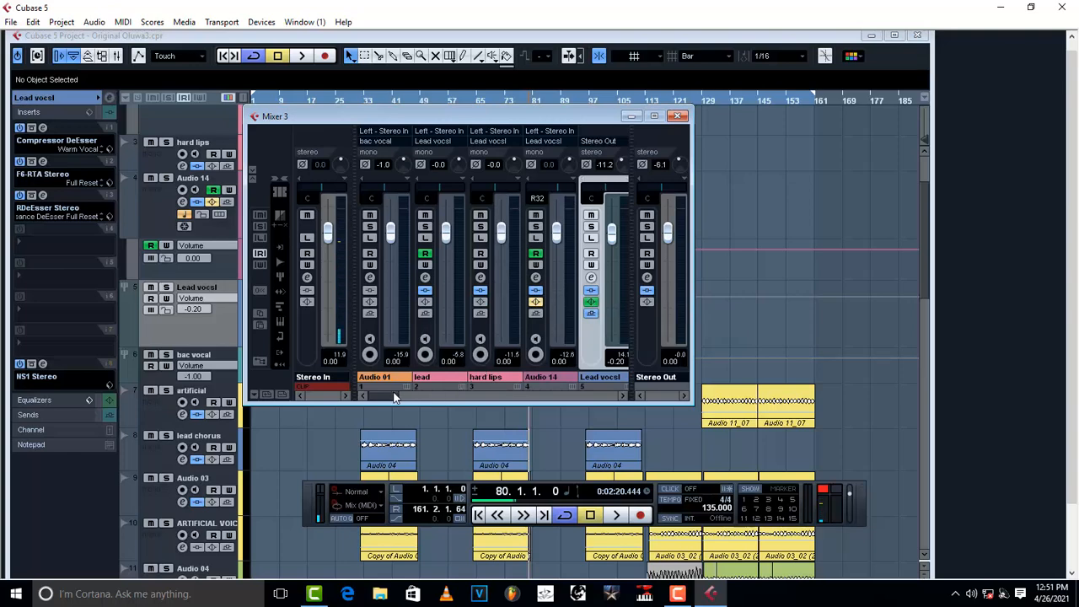
drag(394, 397, 396, 399)
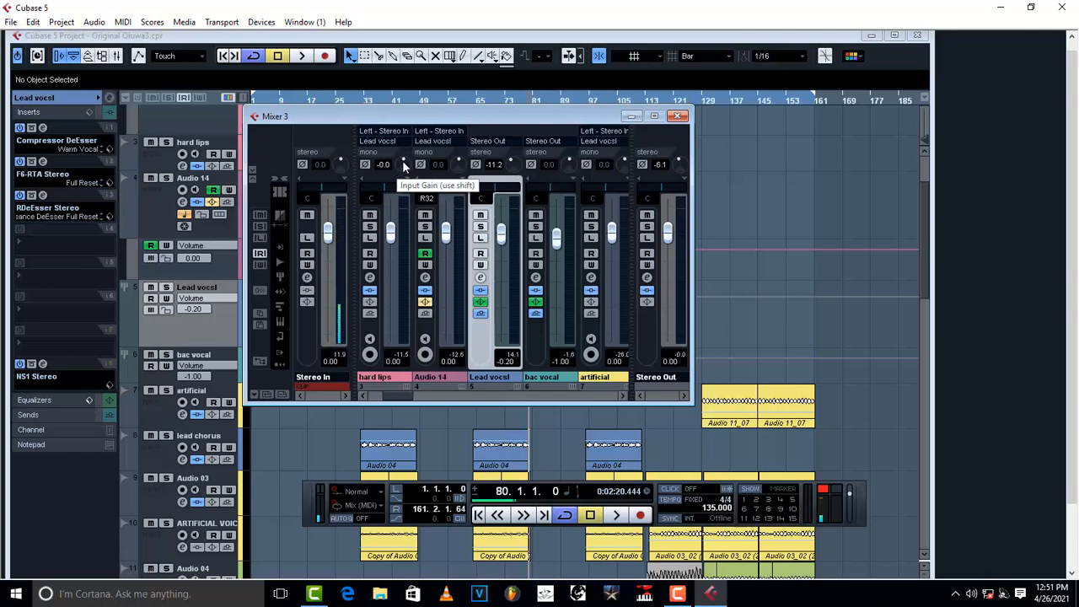
drag(340, 161, 339, 164)
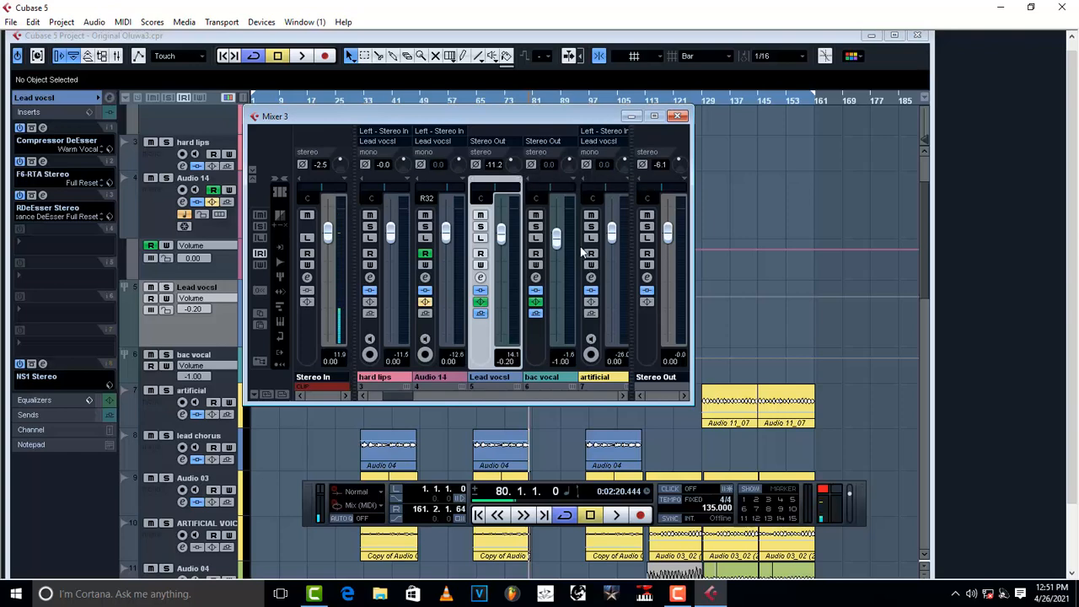
- Look over the vocal group channels in Mixer 3, close the mixer and maximize the project window
drag(406, 397, 421, 397)
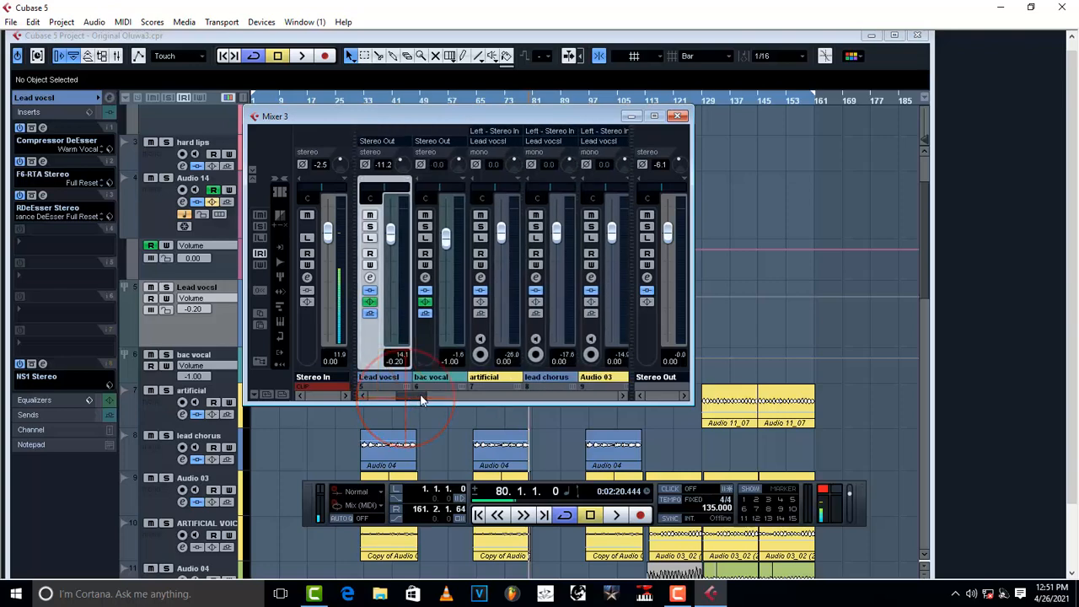
click(677, 115)
click(894, 35)
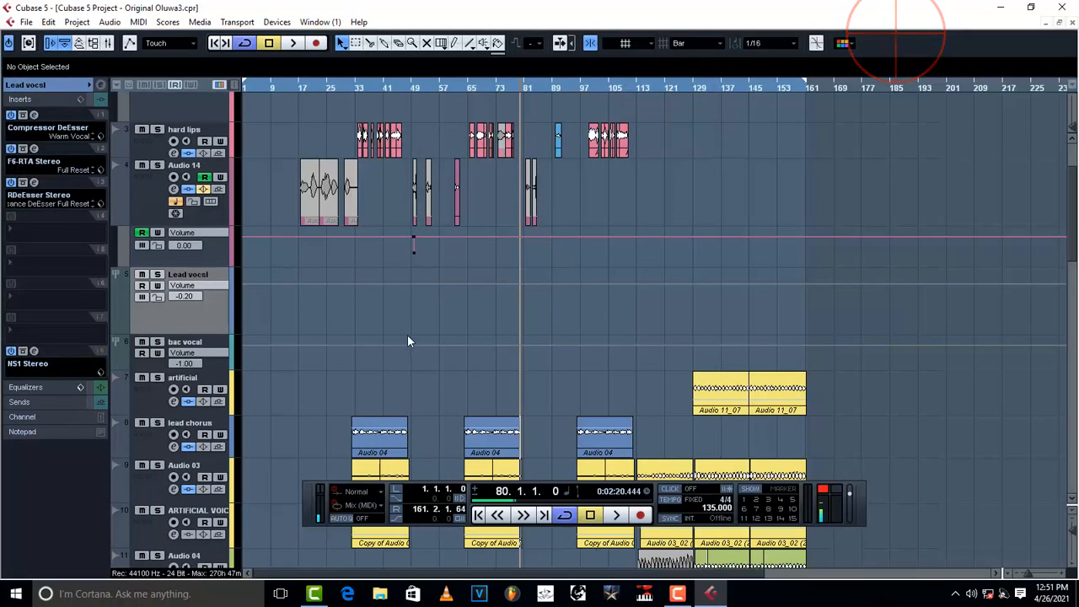
- Look over the lead and backing vocal tracks, view Mixer 3 once more and return to the maximized project window
scroll(409, 336, down, 5)
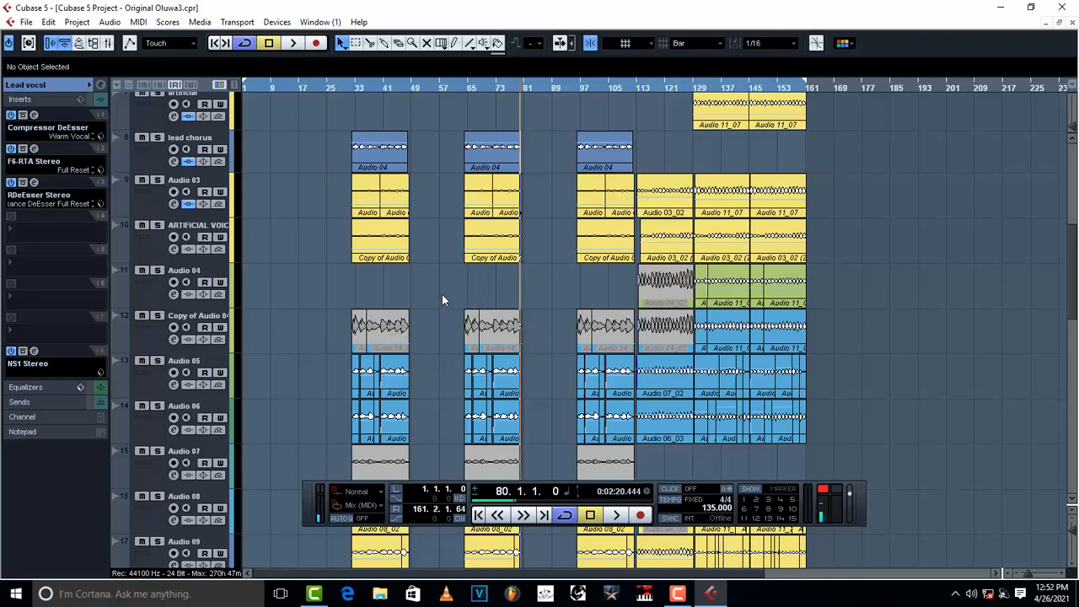
scroll(469, 293, up, 6)
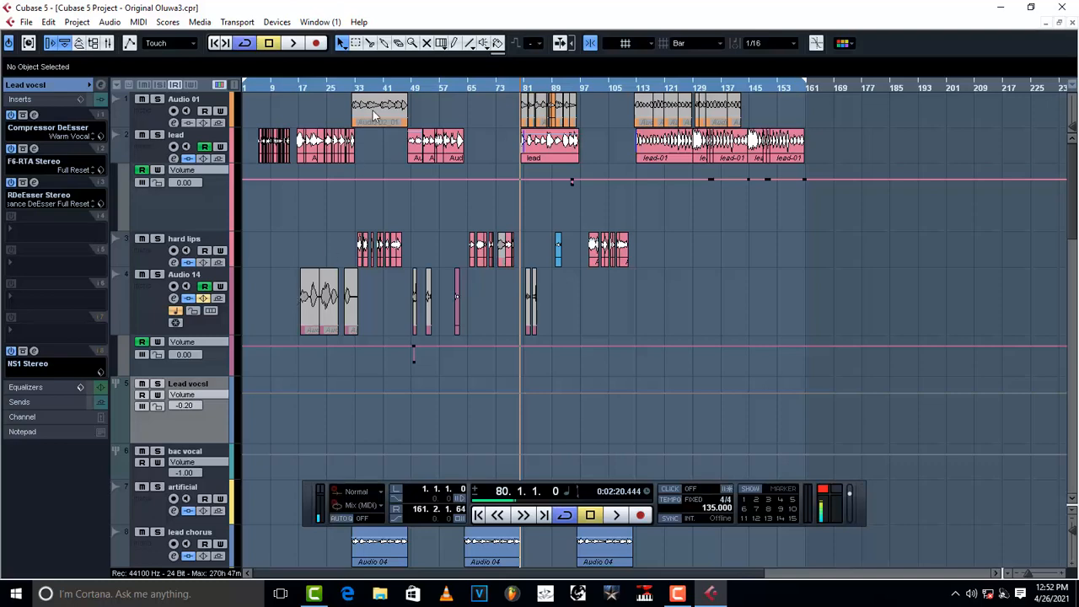
click(277, 22)
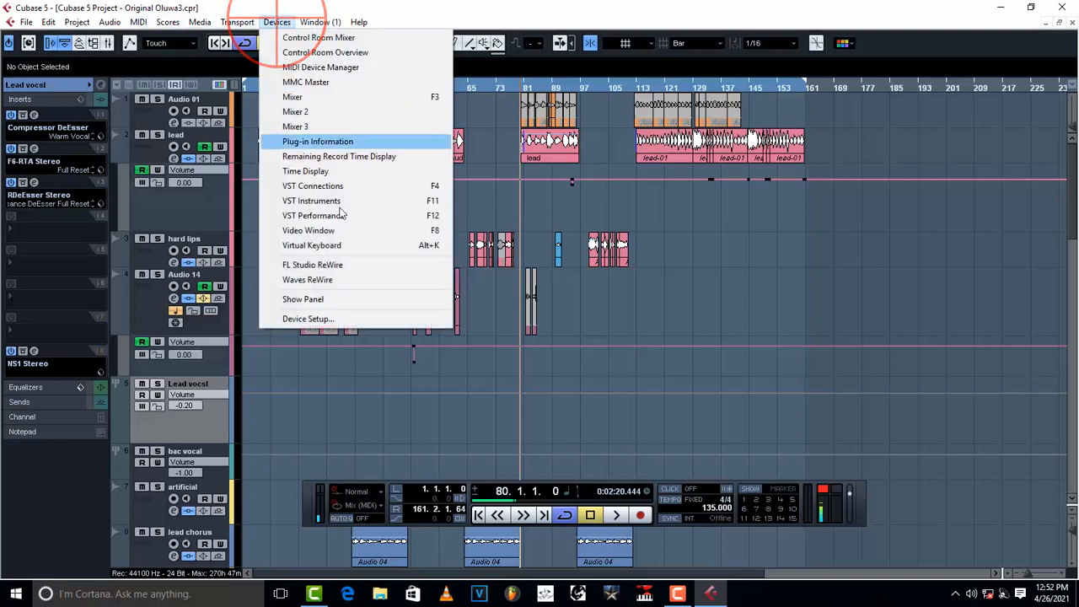
click(390, 127)
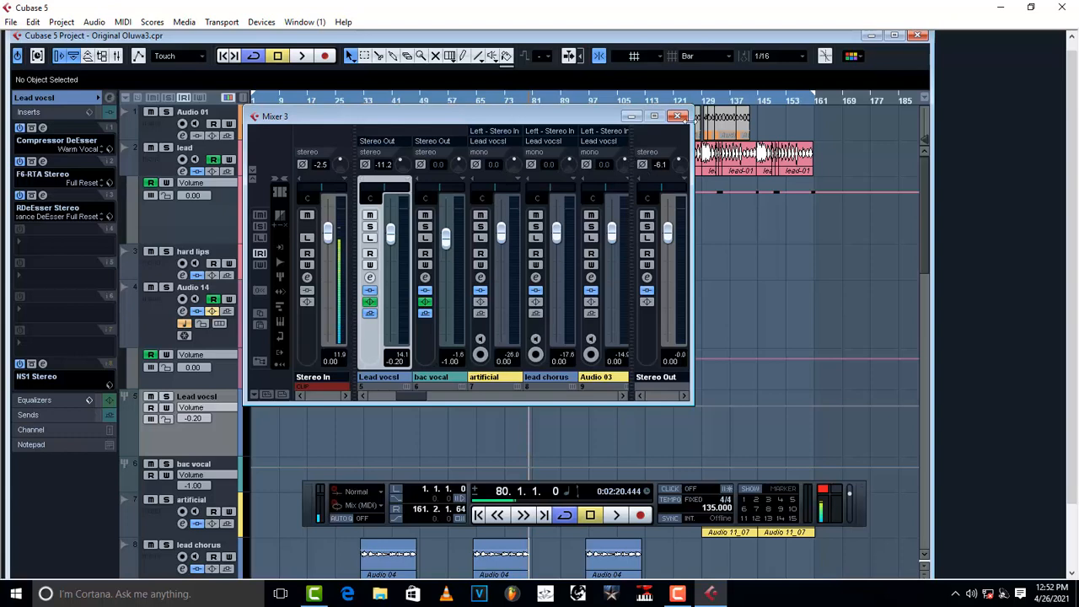
click(678, 116)
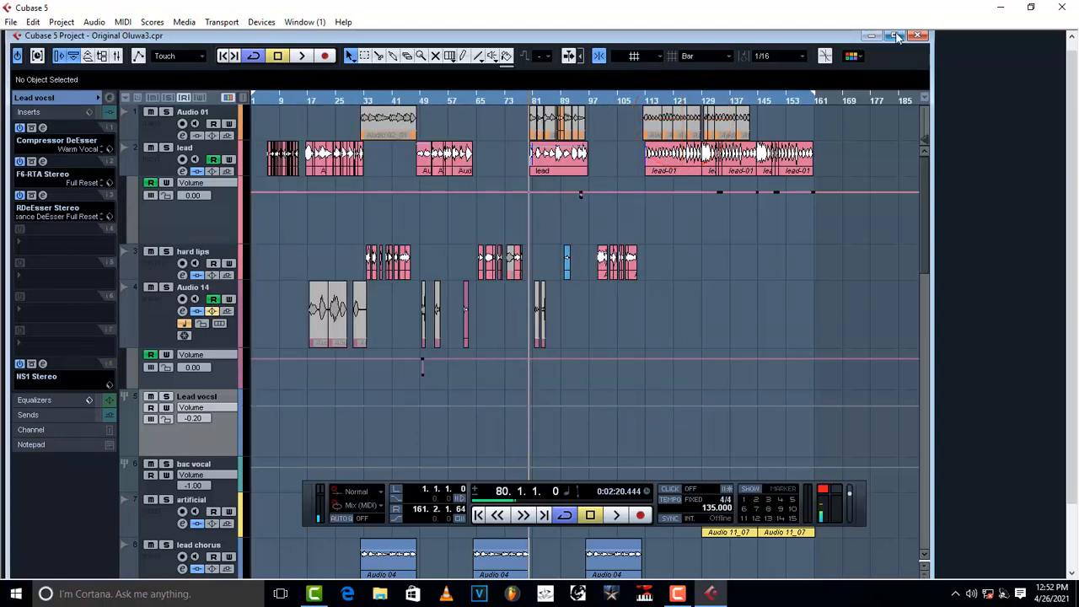
click(896, 35)
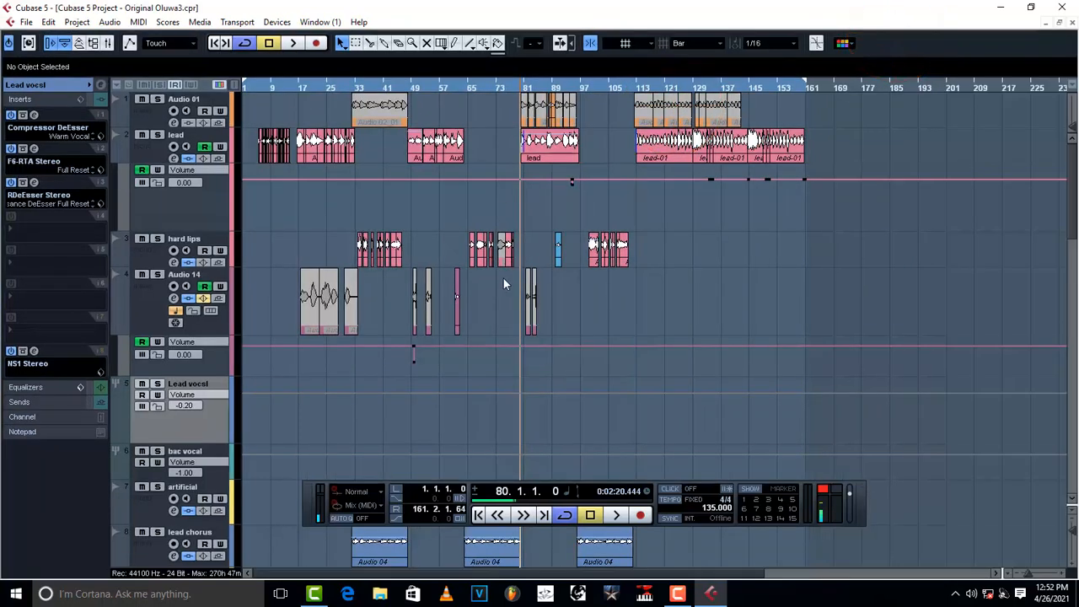
- Examine the arrangement from the backing vocals through the guitar, drum, piano, bass and brass tracks to the FX channels
scroll(504, 282, down, 2)
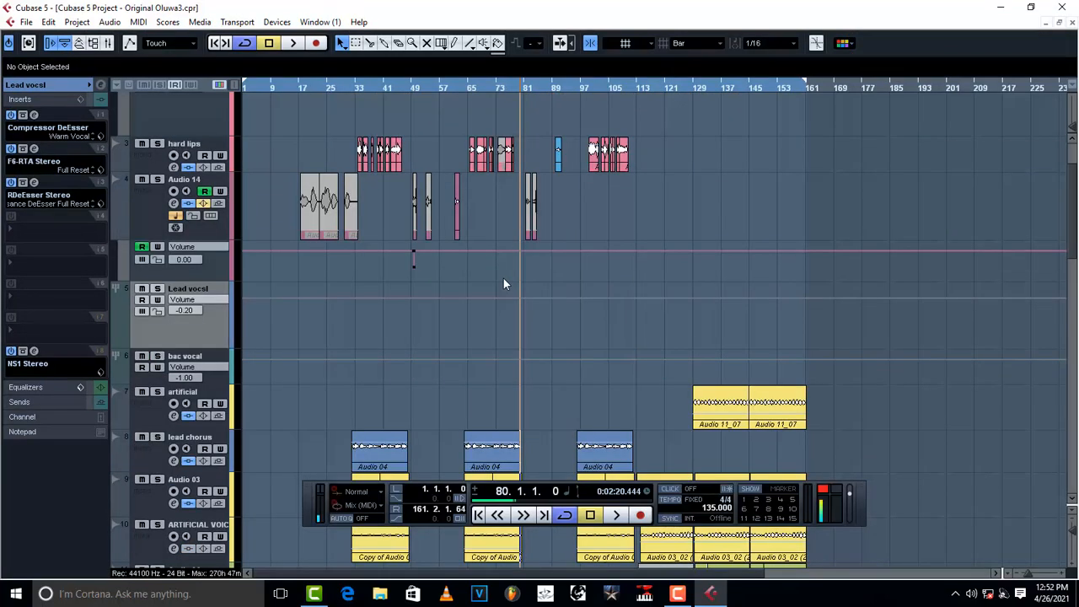
scroll(504, 284, down, 8)
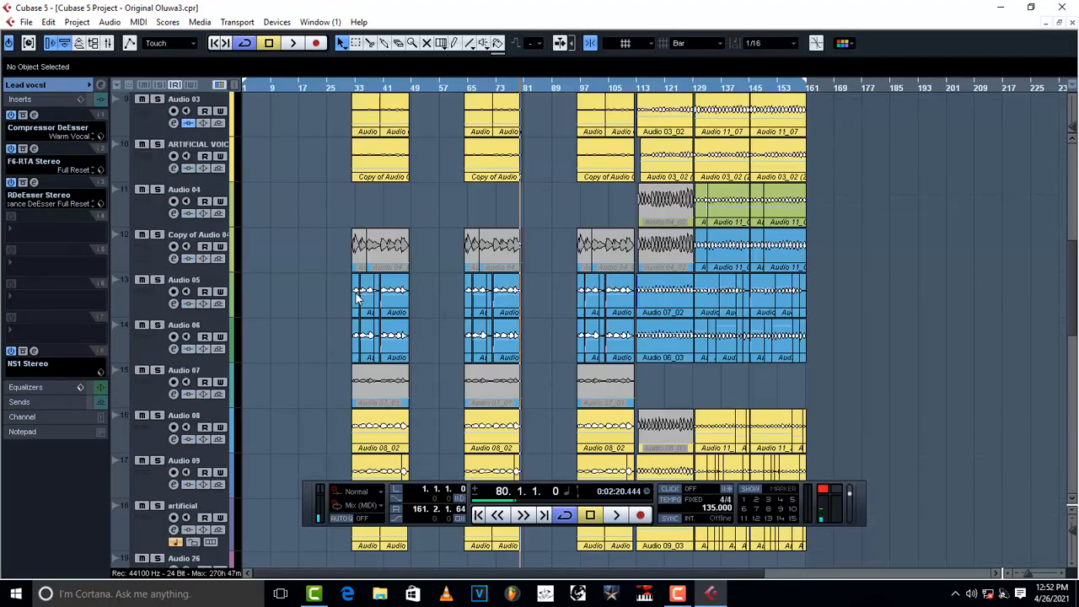
scroll(294, 358, down, 10)
scroll(294, 357, down, 6)
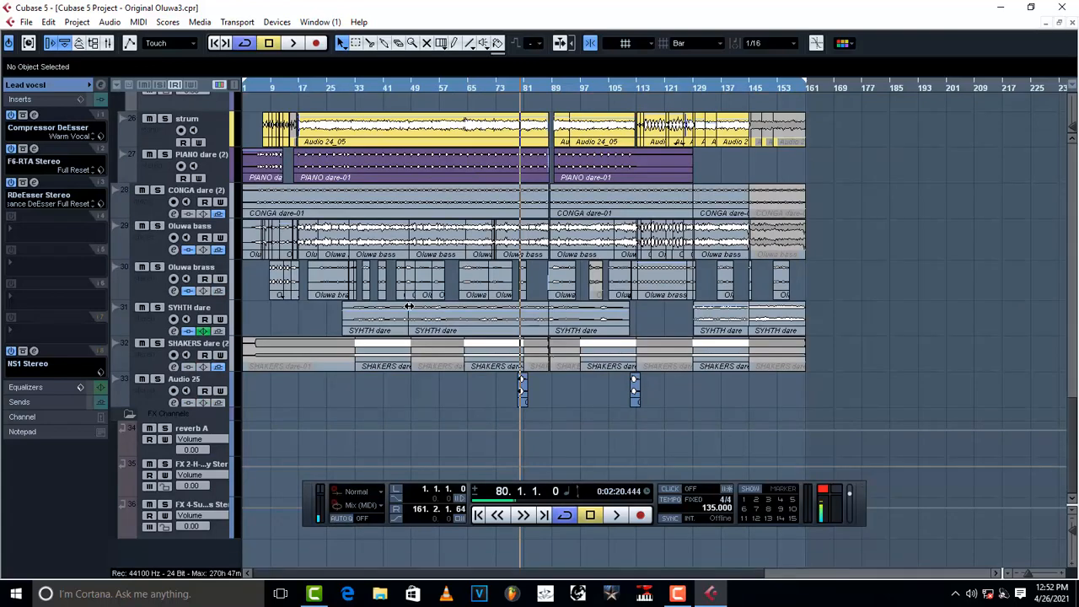
scroll(579, 348, up, 4)
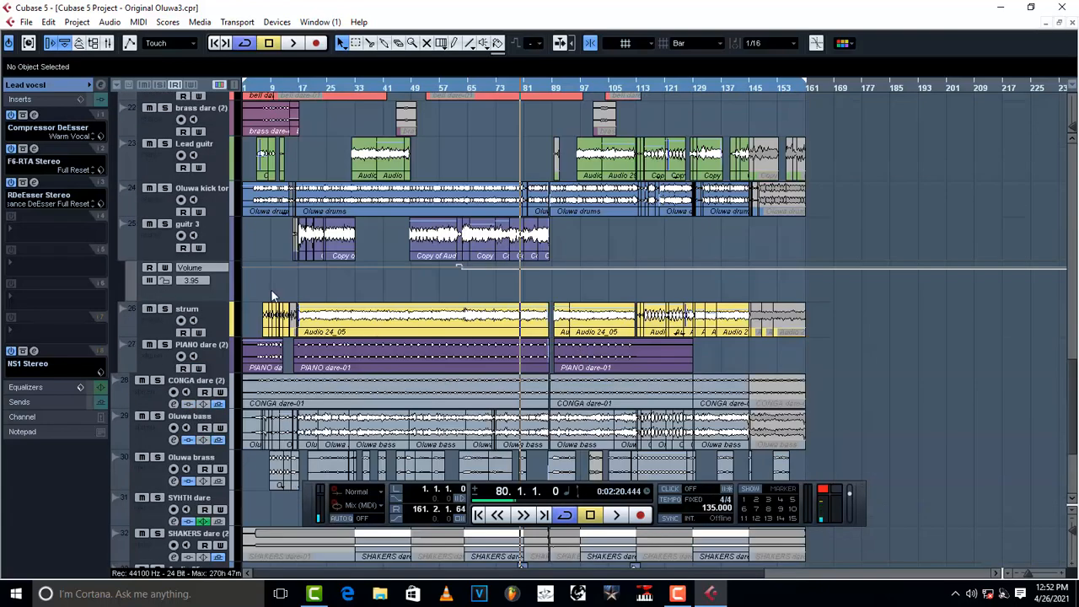
scroll(413, 273, up, 4)
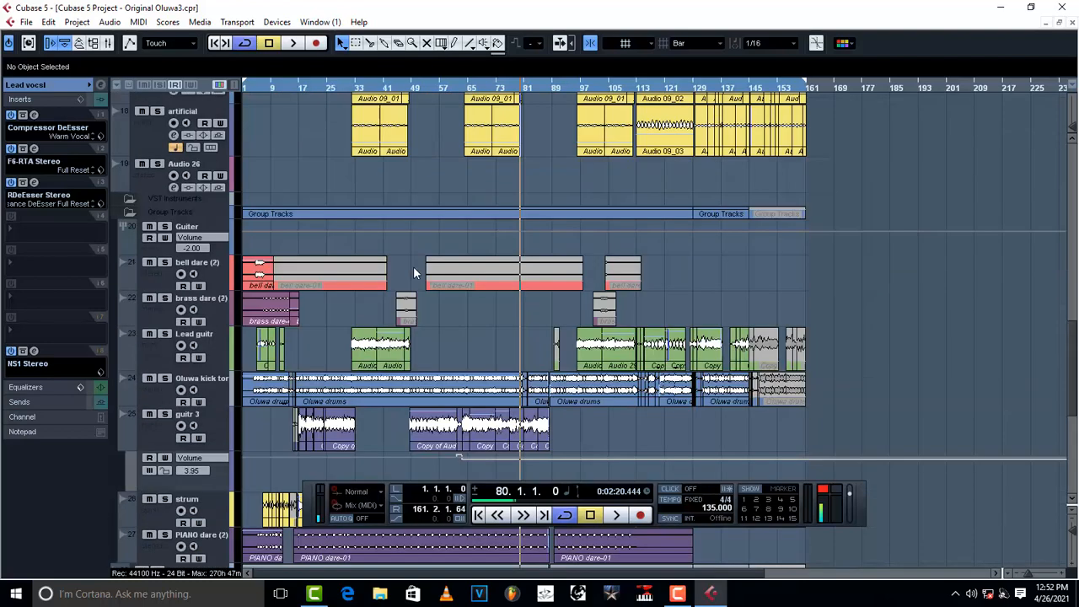
scroll(279, 291, down, 3)
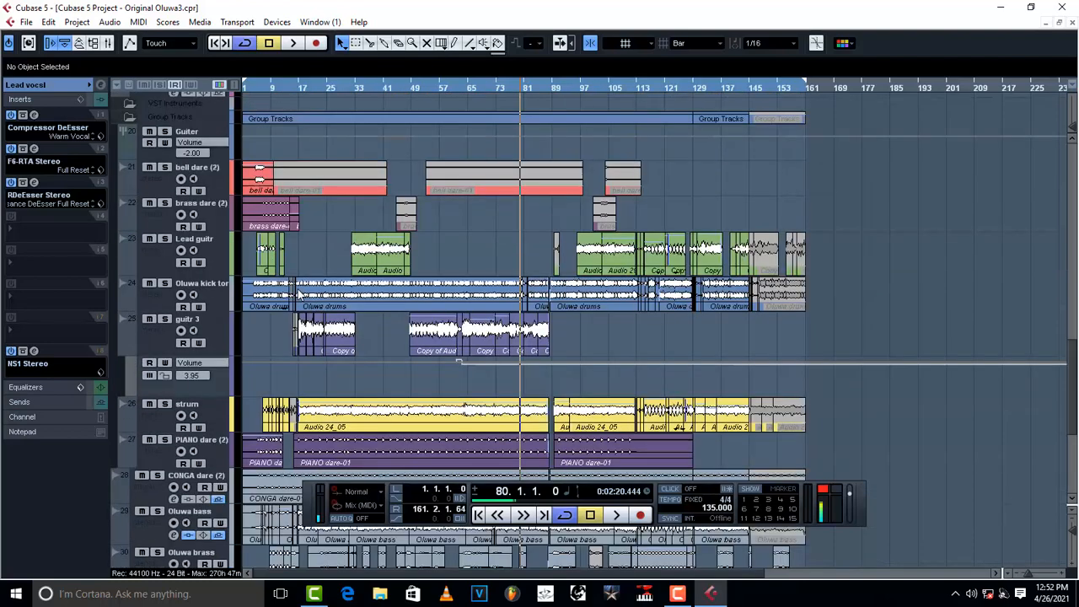
scroll(300, 305, down, 3)
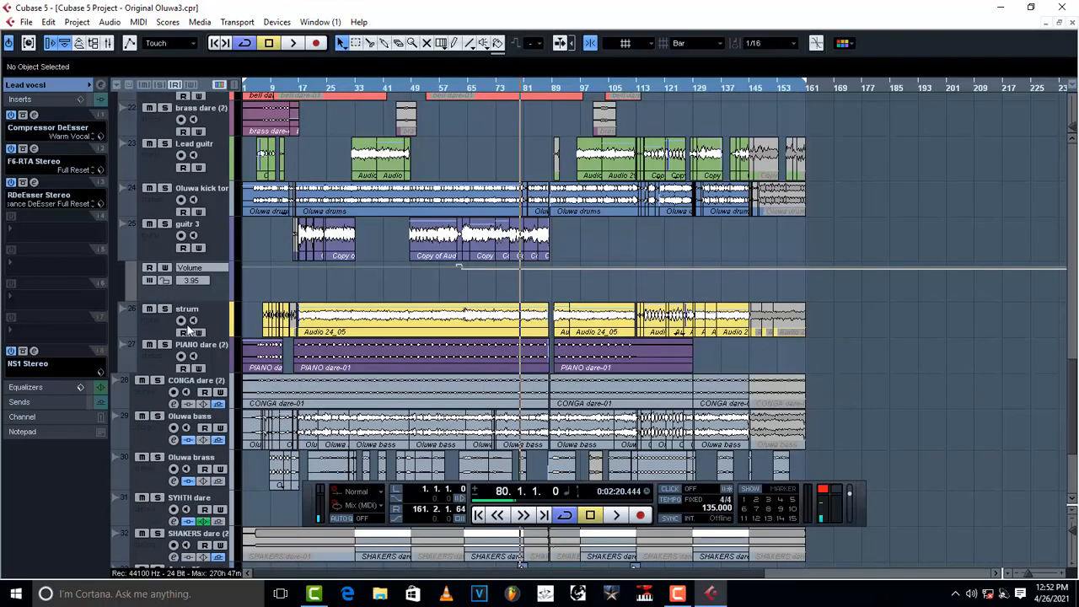
- Listen to the strum track in solo from bar 38 and unsolo it
click(373, 84)
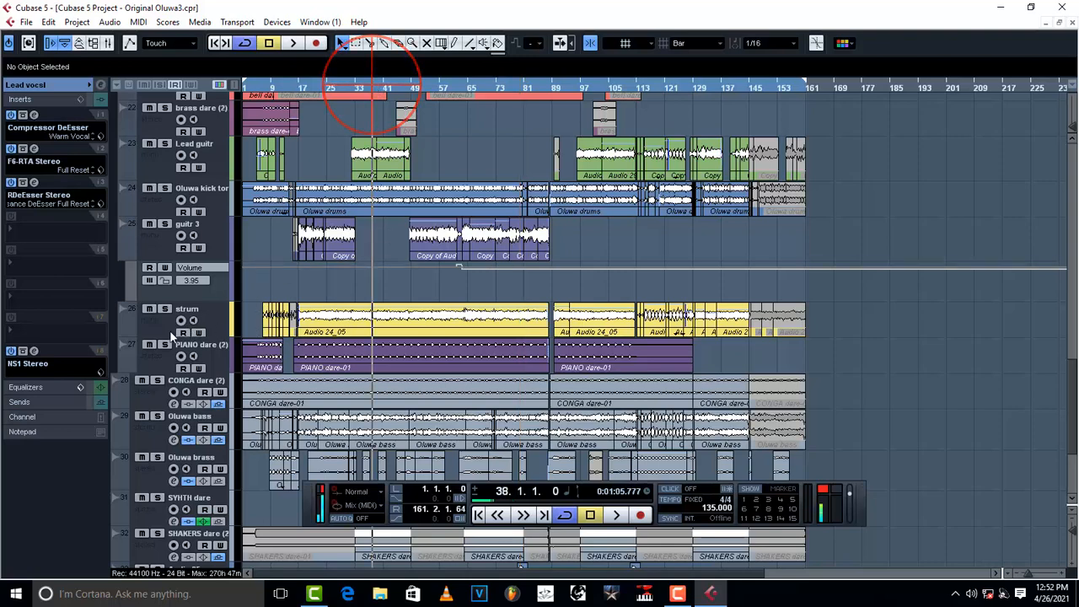
click(164, 309)
click(173, 314)
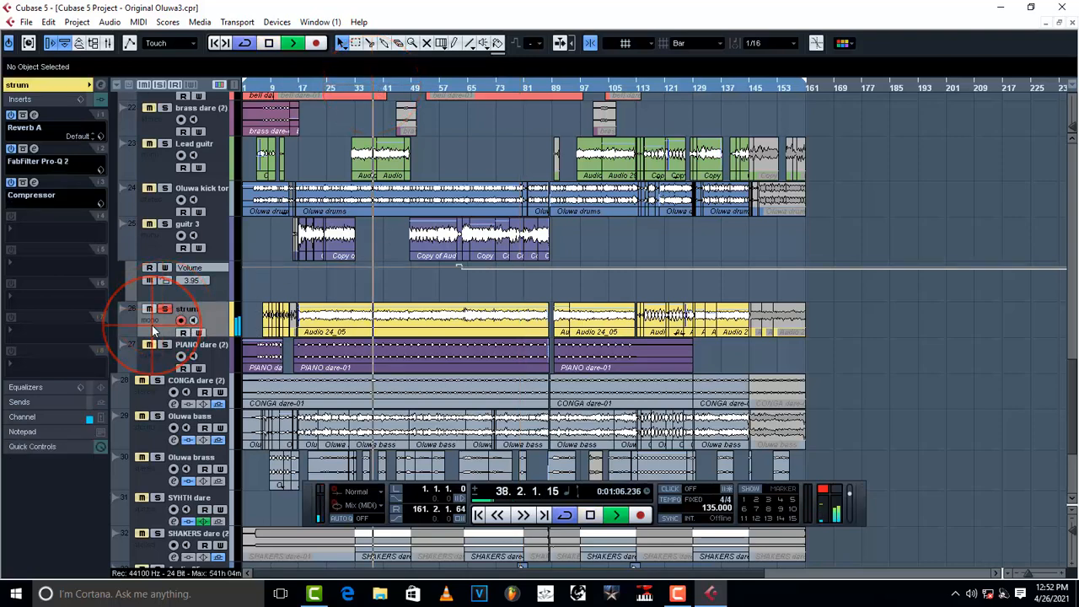
click(171, 311)
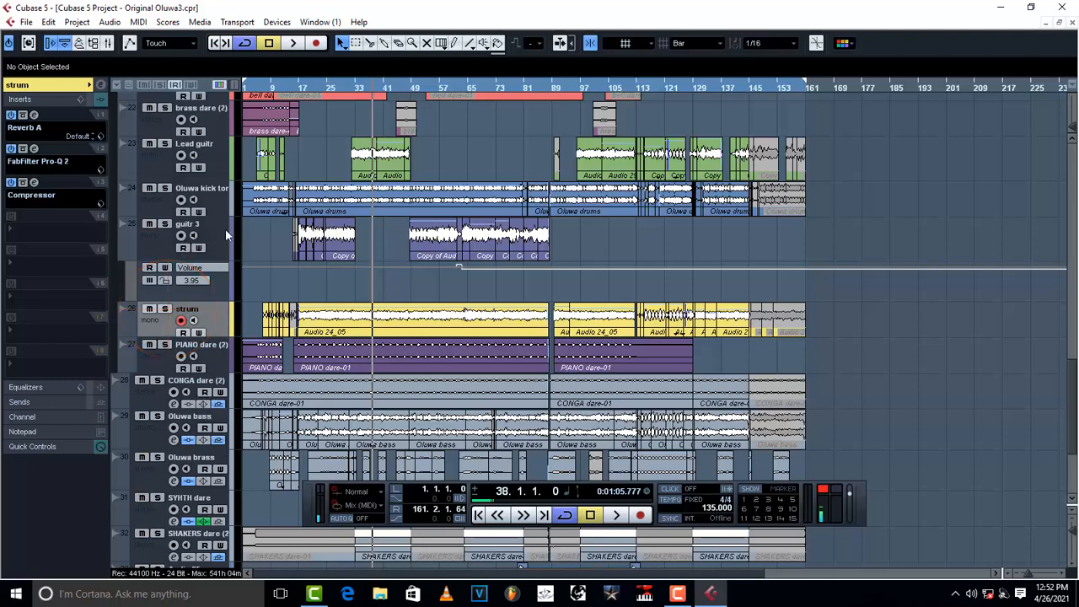
- Solo the Oluwa kick track and listen to it from bar 15
click(165, 190)
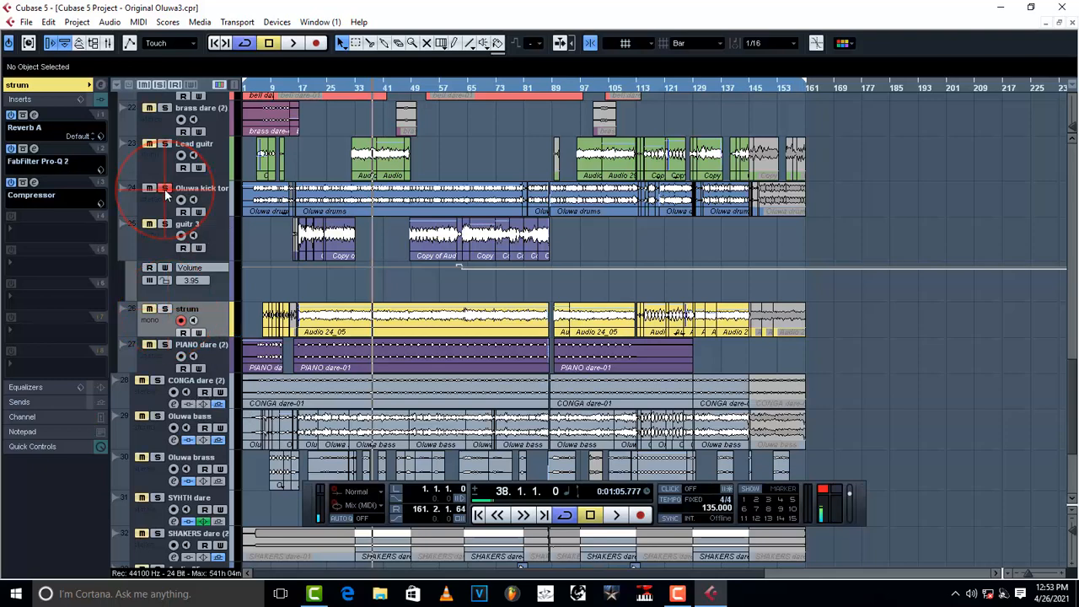
click(292, 87)
key(space)
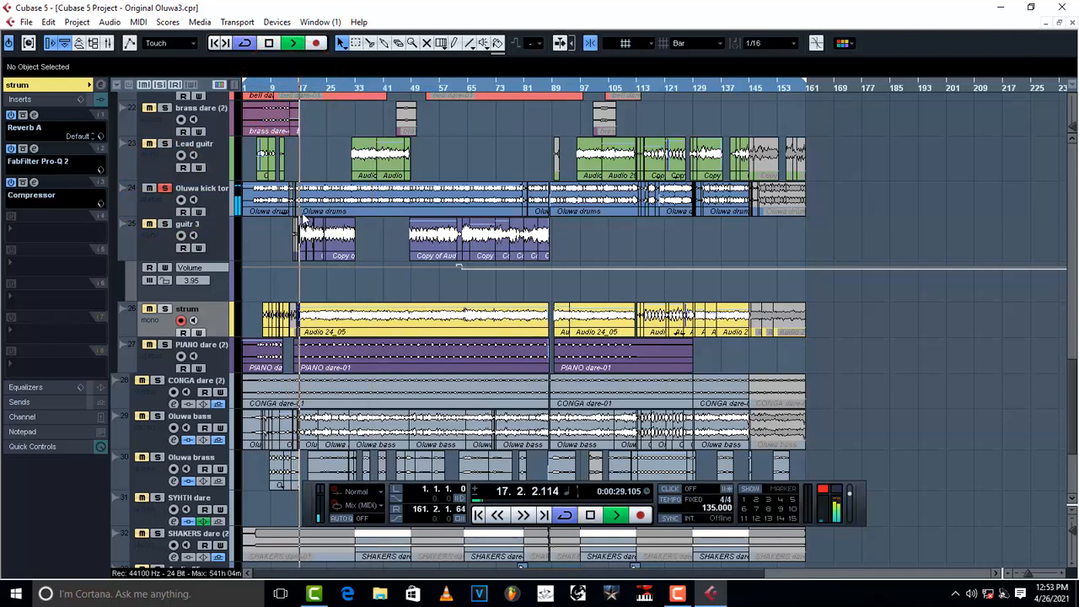
key(space)
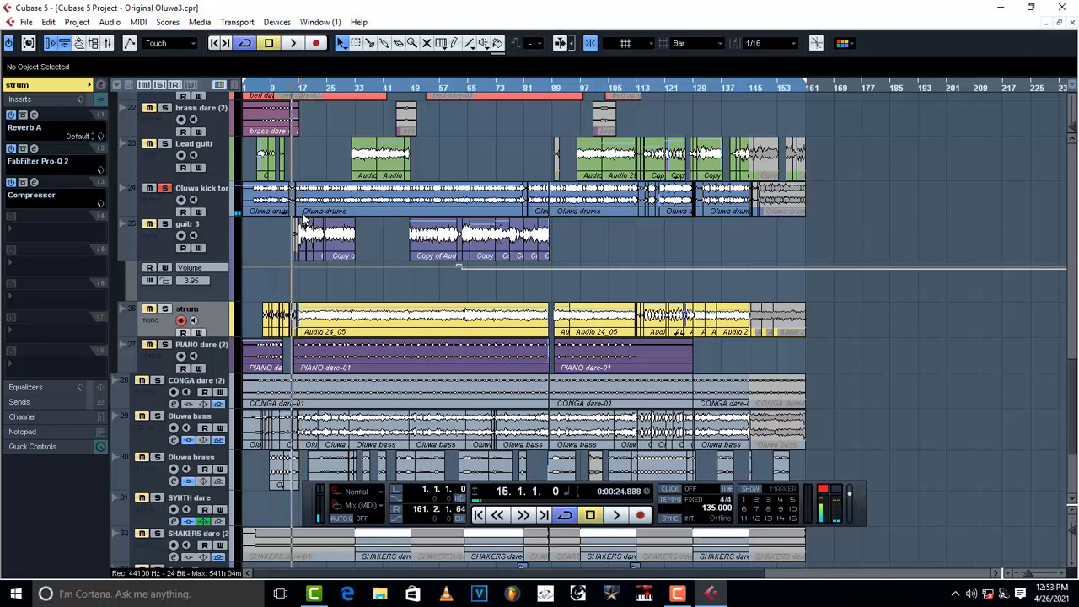
- Open the Compressor insert on the Oluwa kick toms track and listen to the soloed track with it active
click(160, 207)
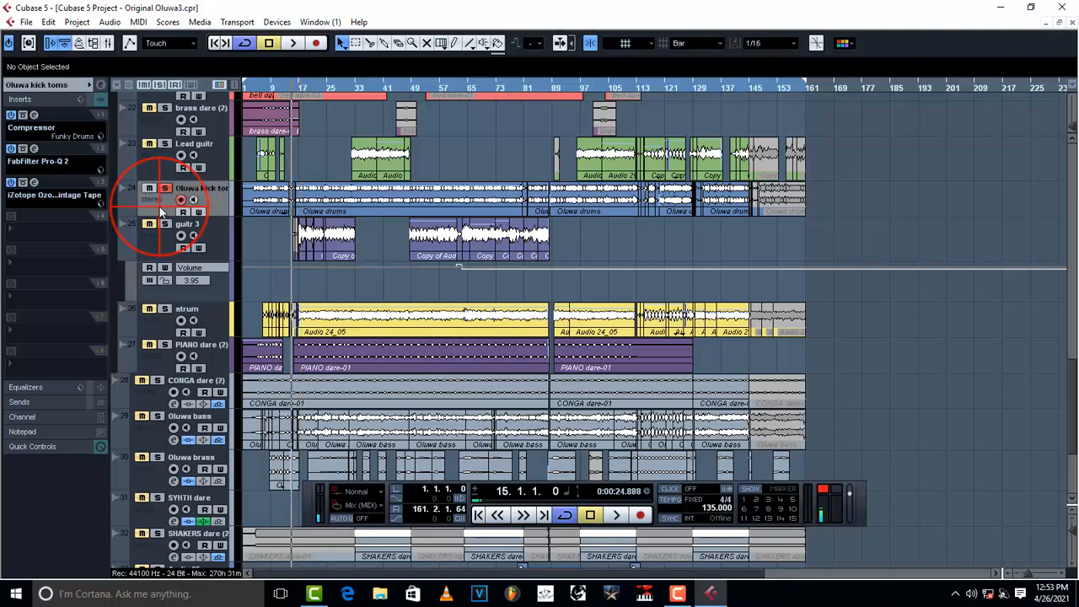
click(33, 114)
key(space)
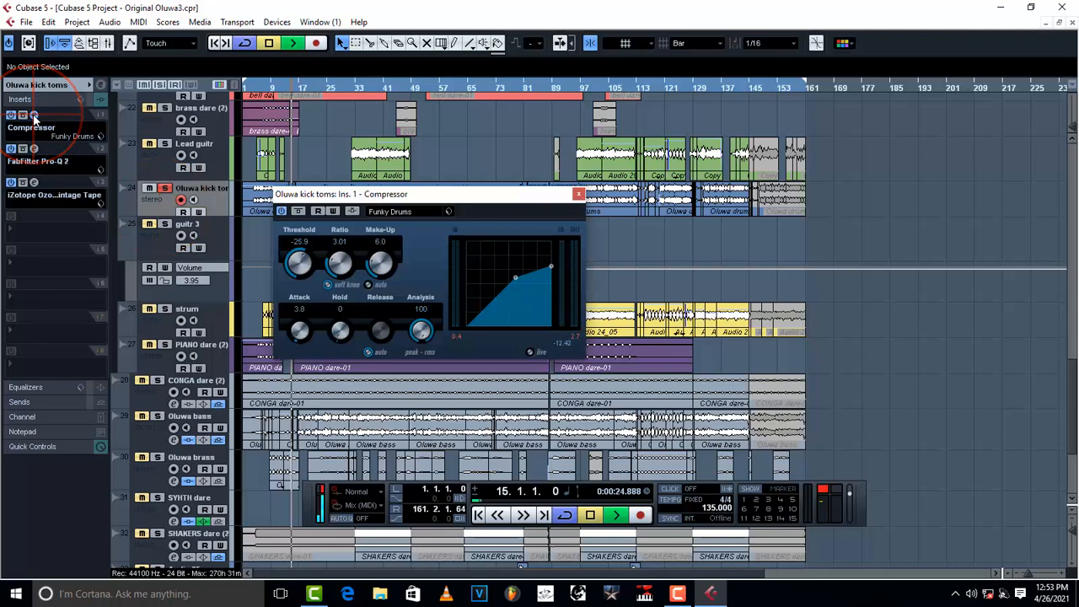
key(space)
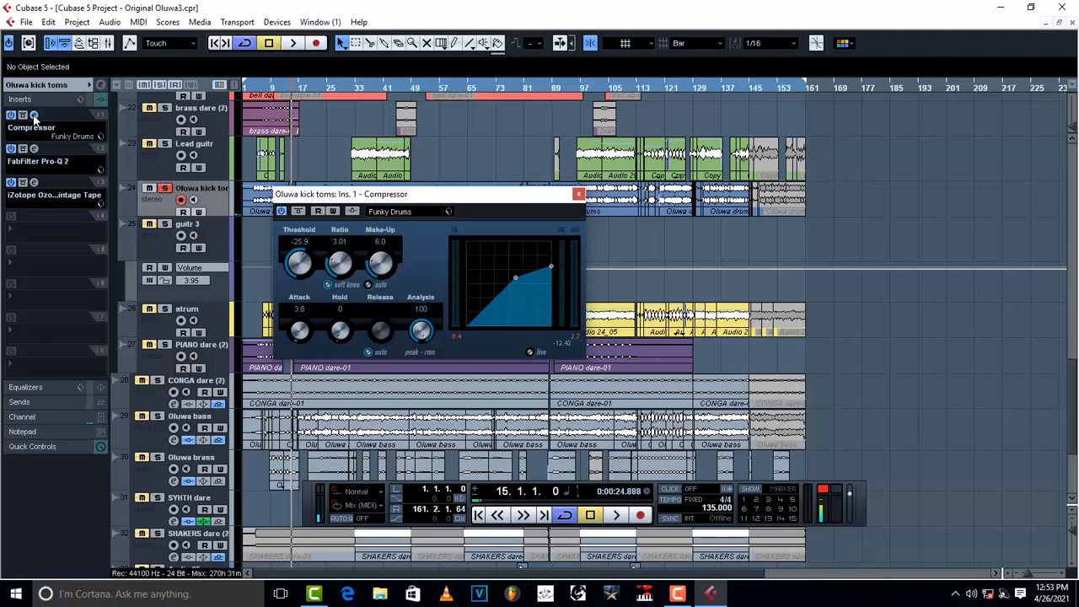
key(space)
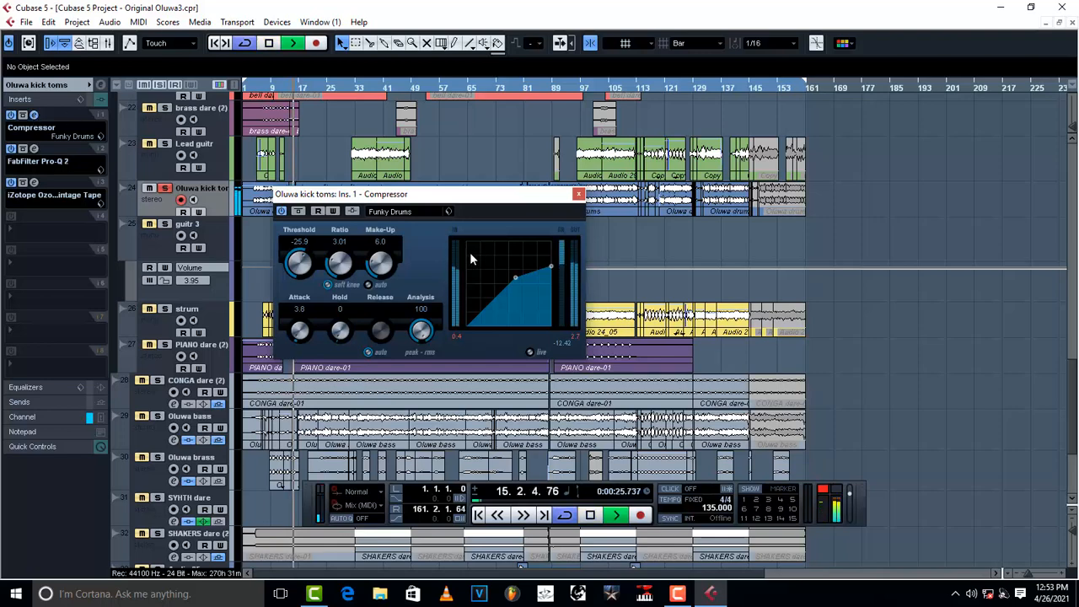
key(space)
- Bypass the kick toms Compressor to hear the track without it, reactivate it and listen again for comparison
click(282, 212)
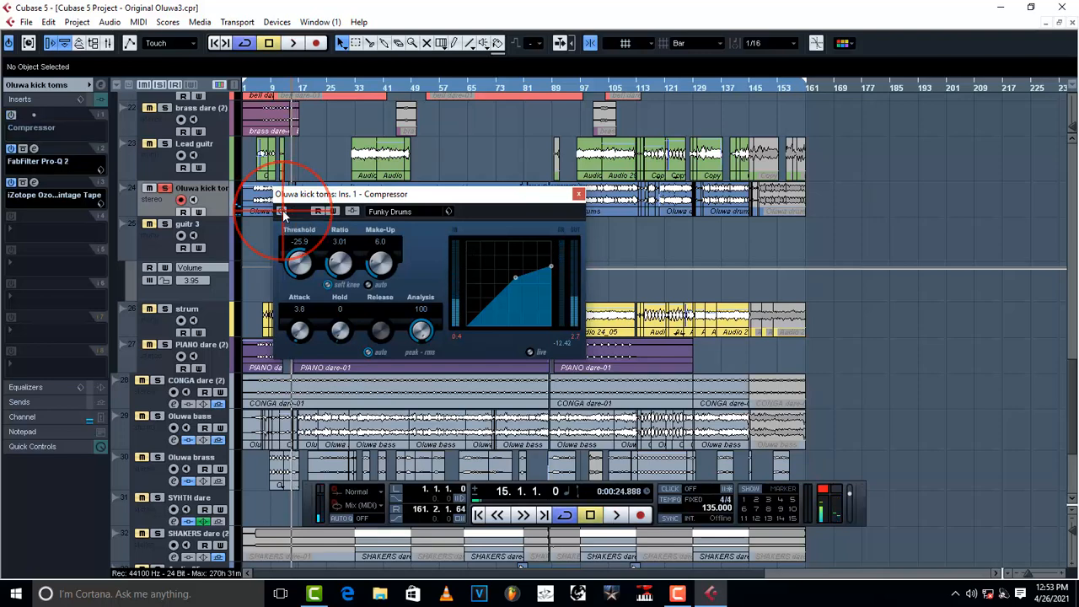
key(space)
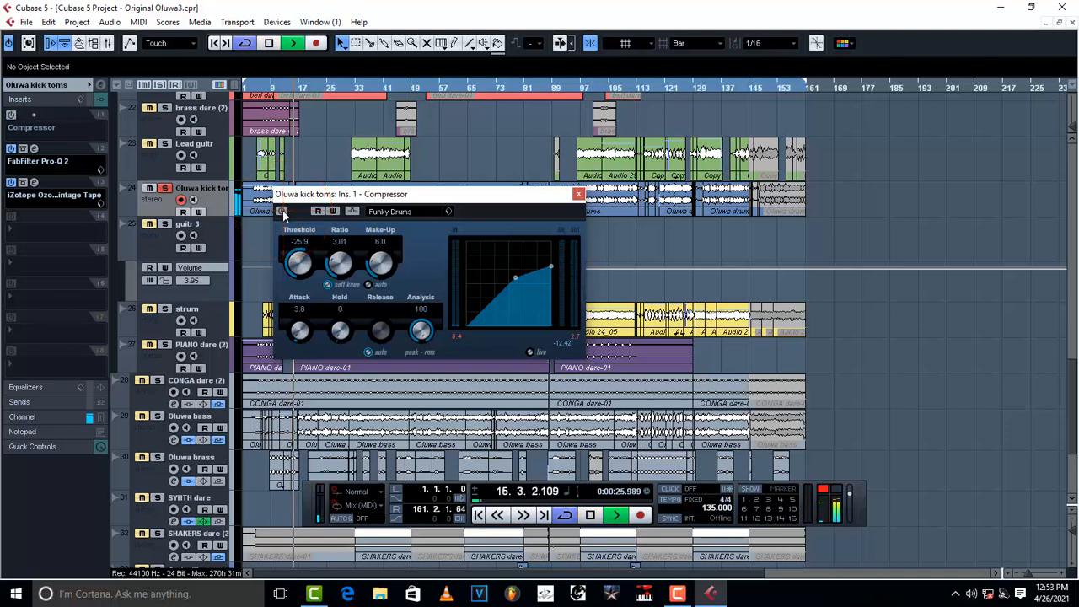
key(space)
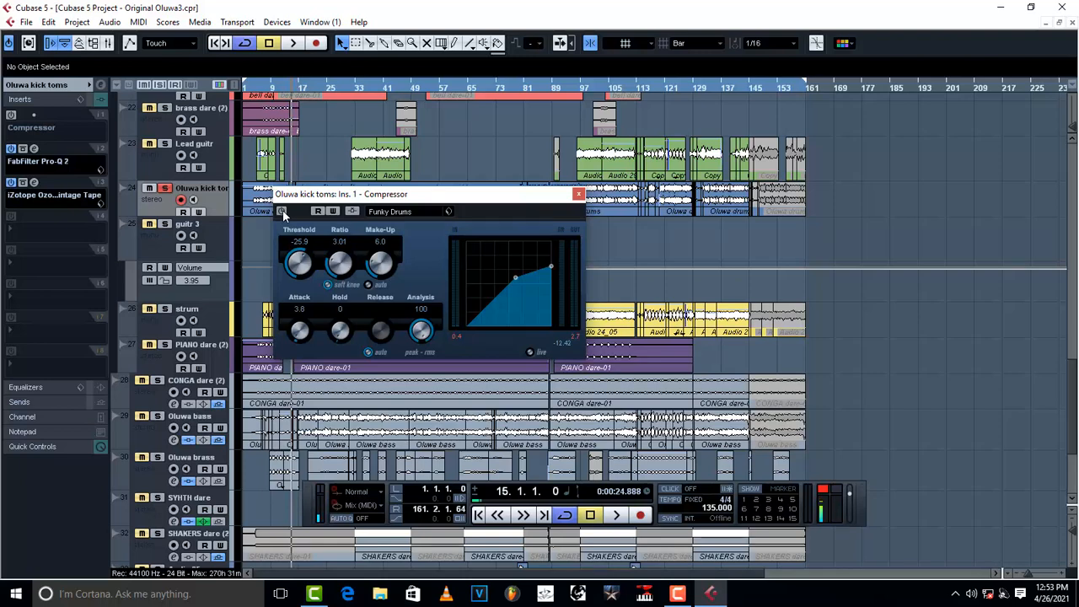
click(282, 212)
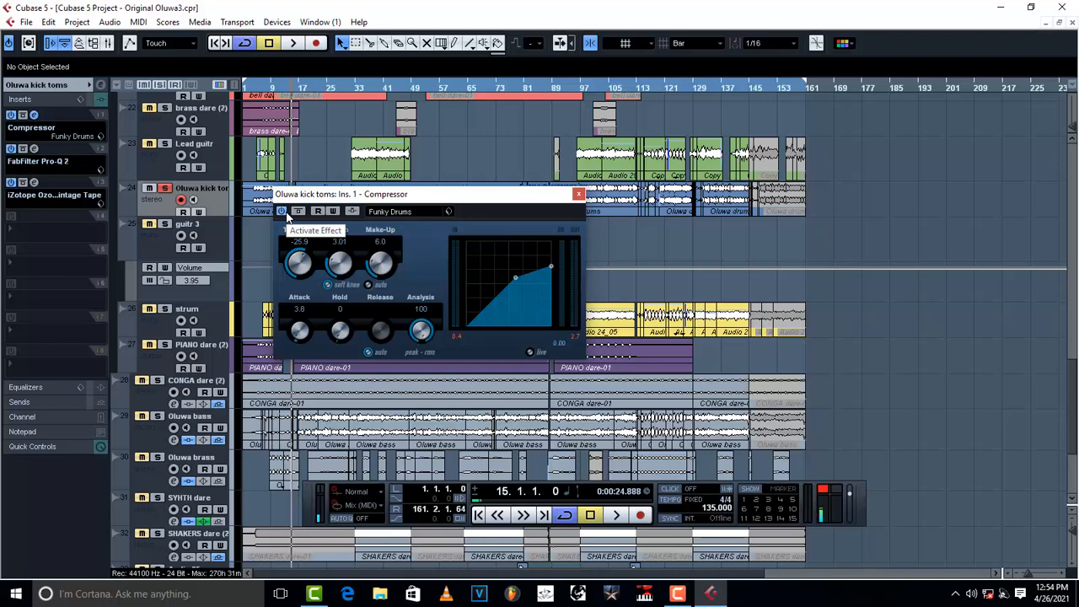
key(space)
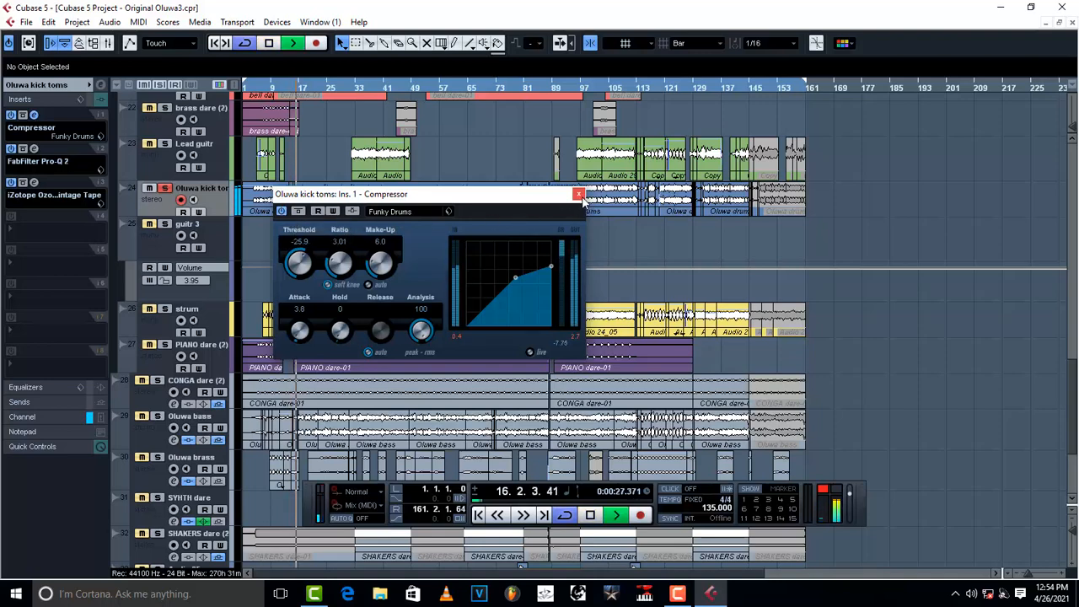
key(space)
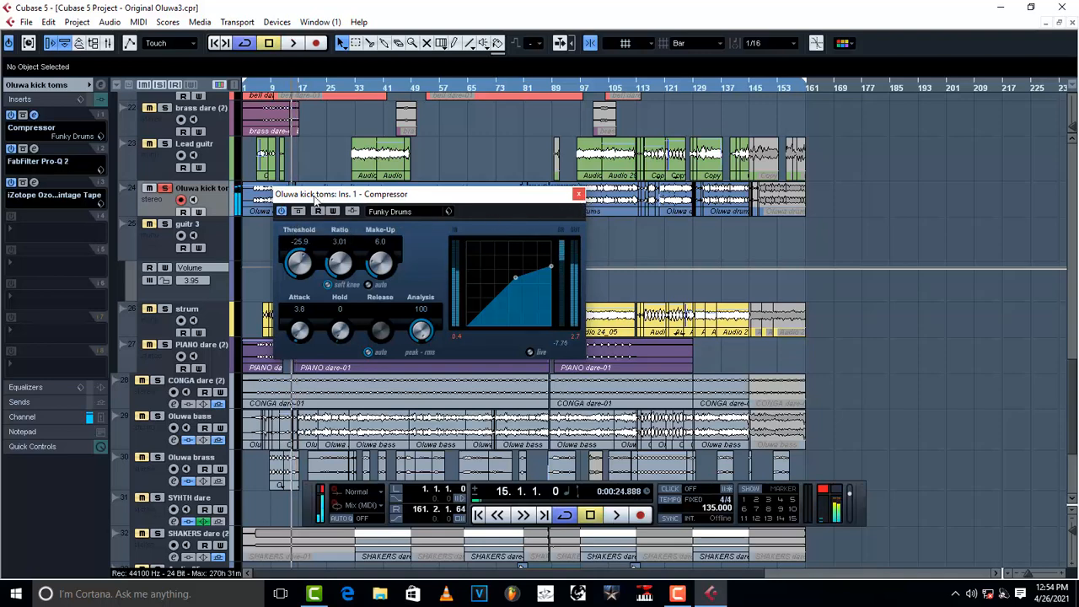
- View the kick toms FabFilter Pro-Q 2 insert, compare playback with it bypassed and active, and close its window
click(34, 149)
mouse_move(732, 279)
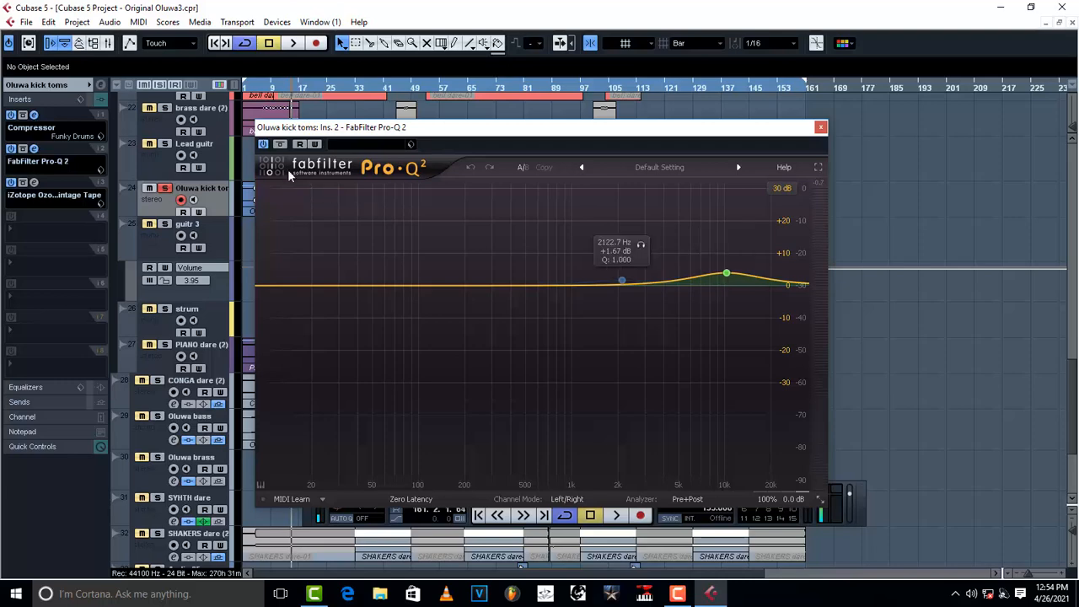
click(263, 145)
key(space)
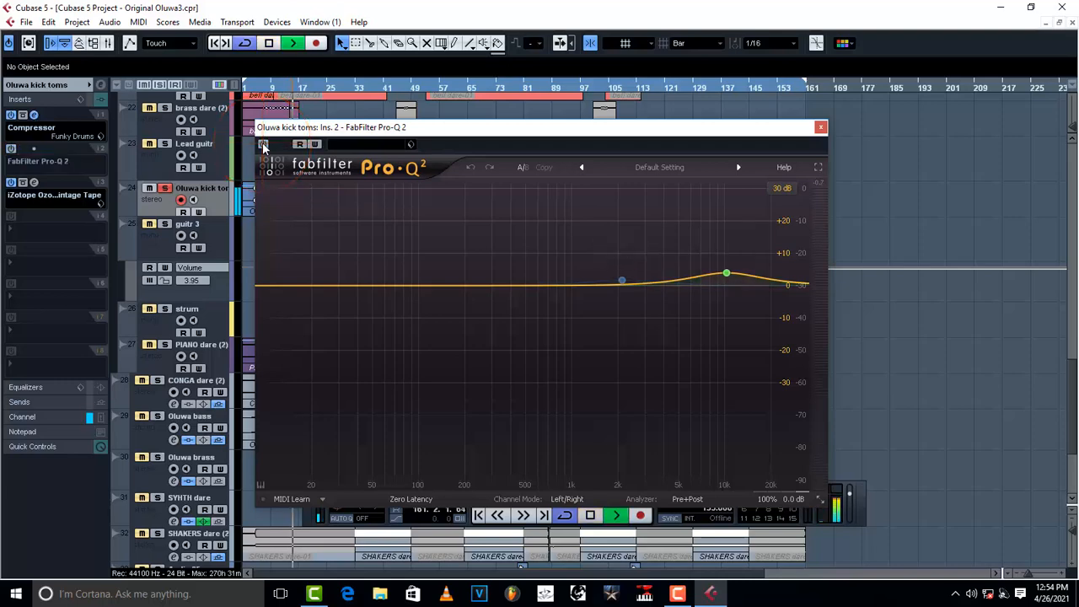
click(263, 145)
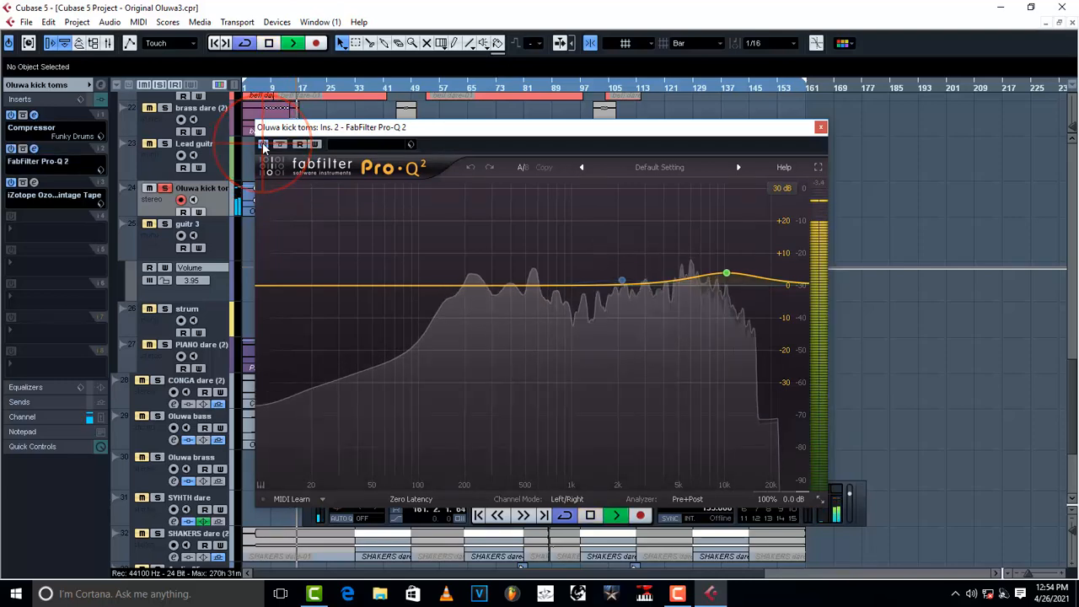
key(space)
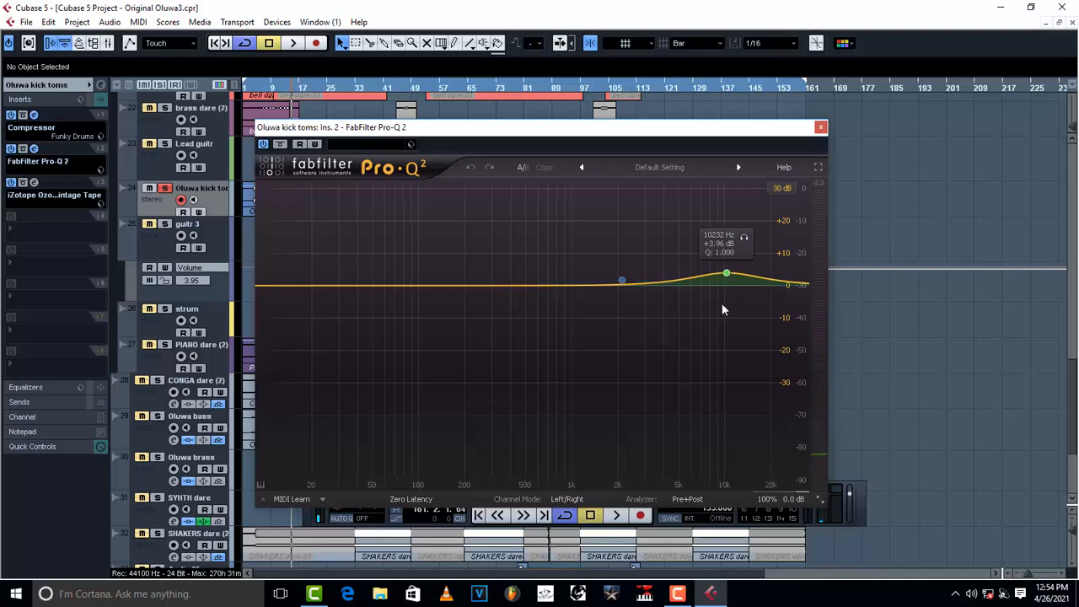
click(820, 127)
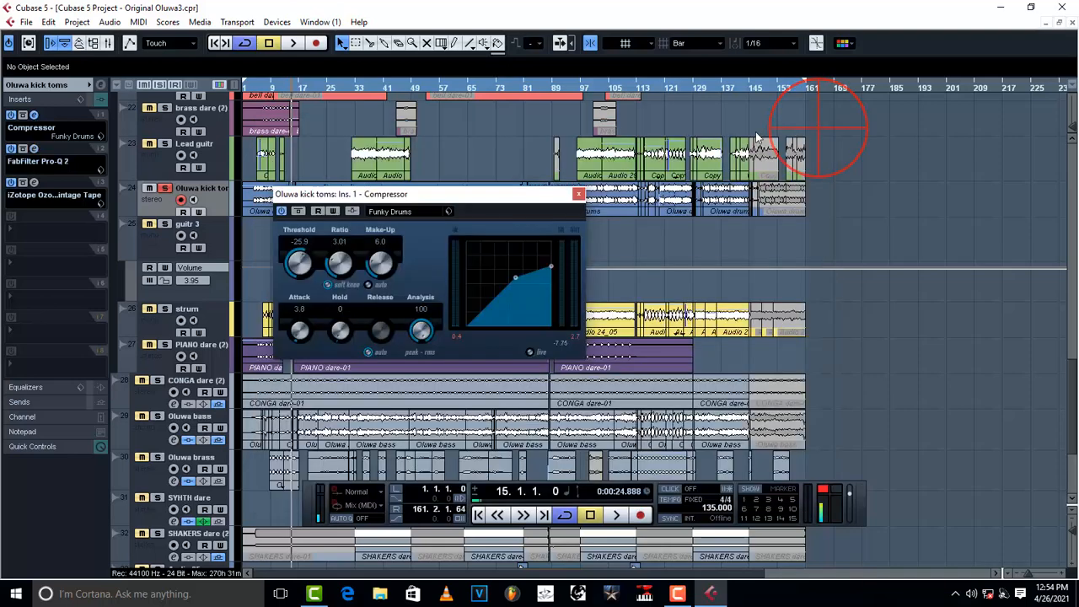
- View the iZotope Ozone 7 Vintage Tape insert on the kick toms track and close the open plug-in windows
click(35, 186)
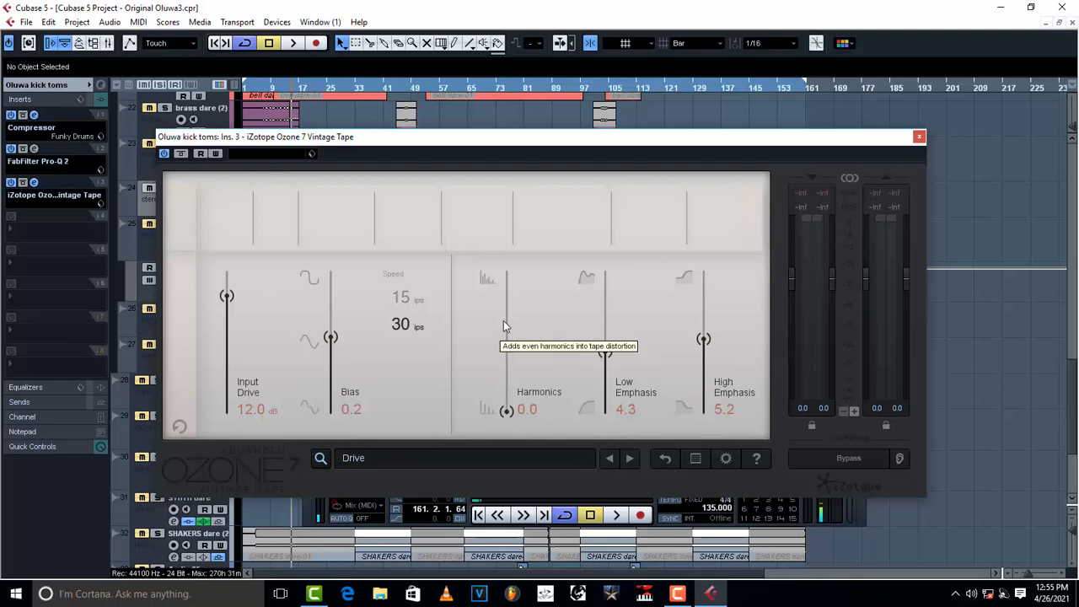
click(919, 138)
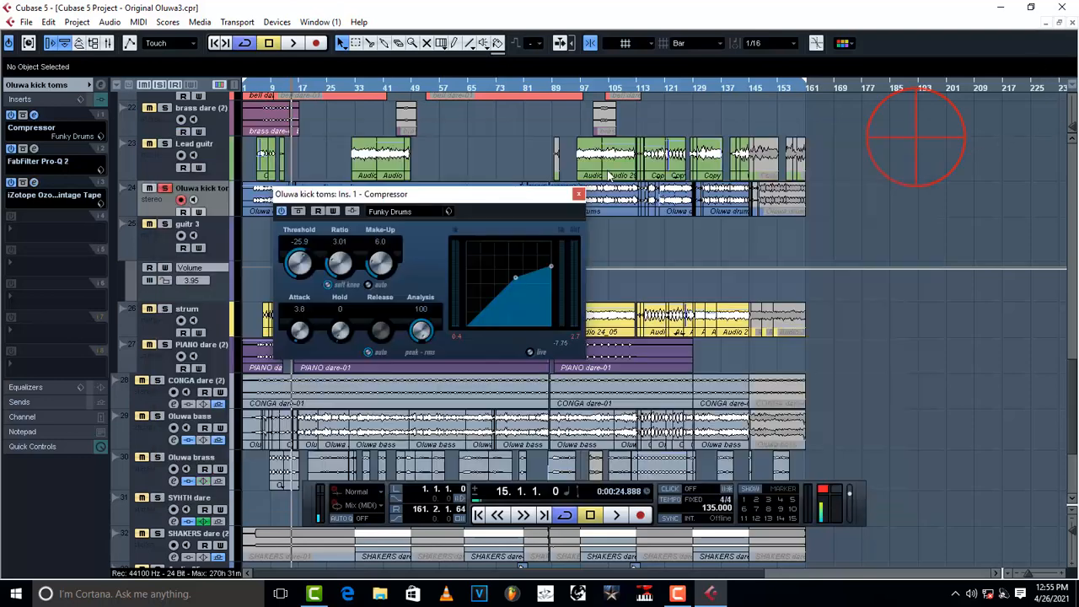
click(578, 195)
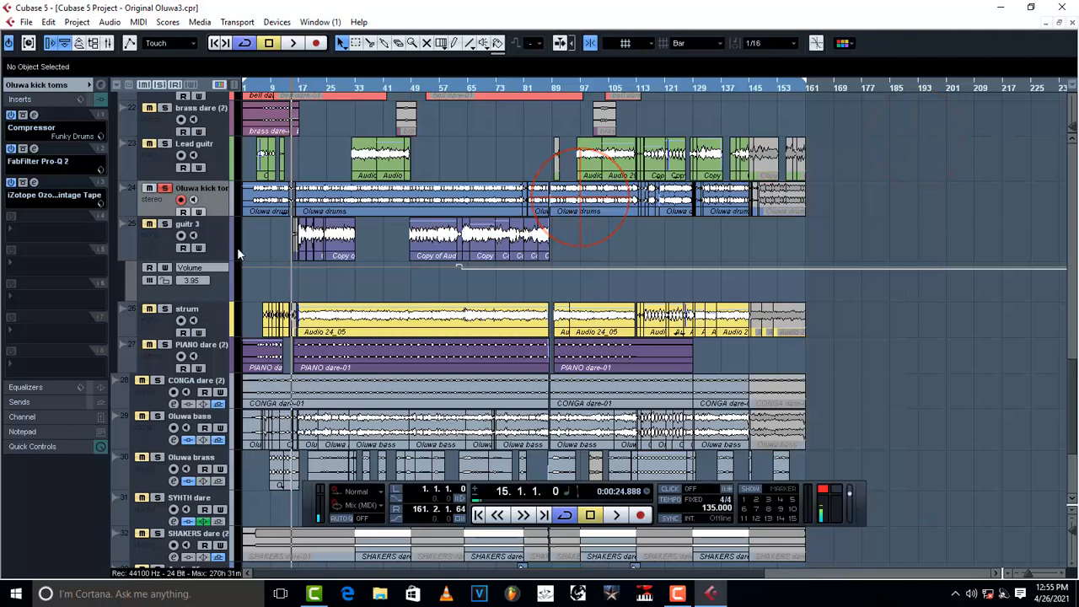
- Listen to the kick toms track in solo from bar 15 once more and unsolo it
key(space)
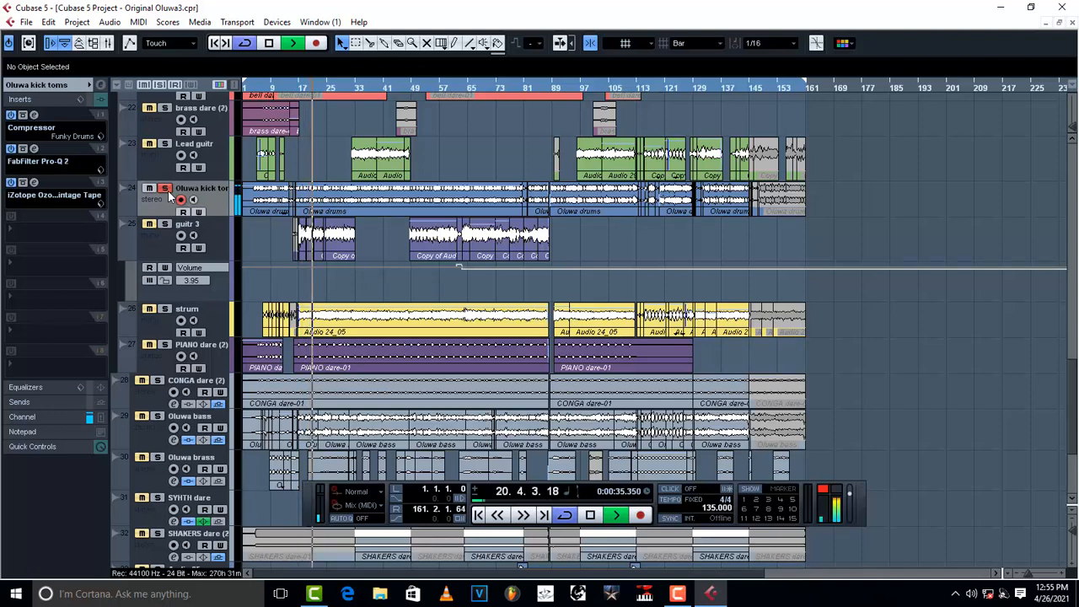
key(space)
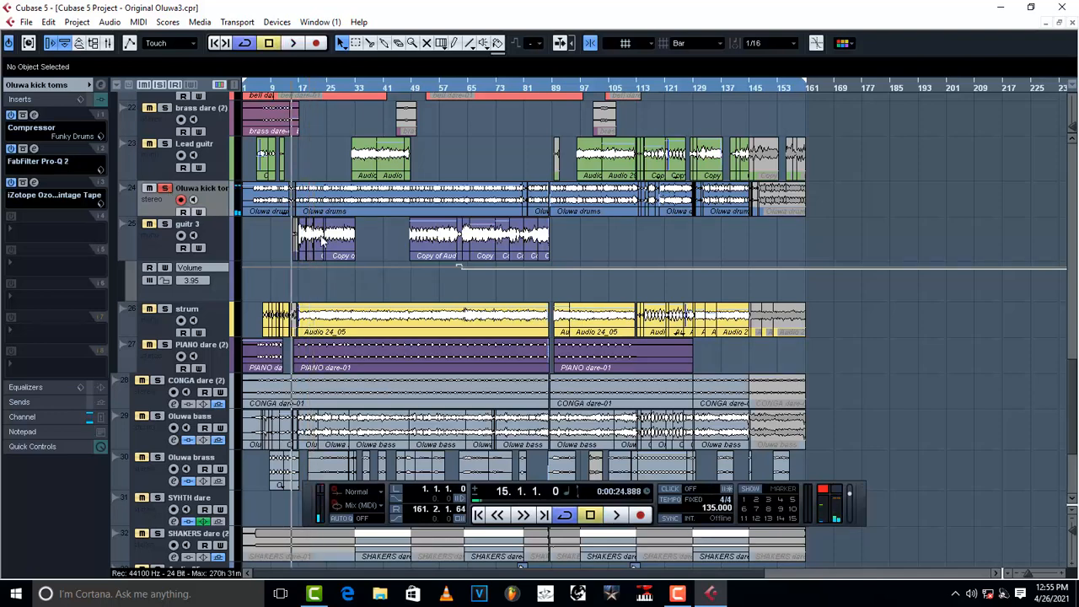
click(167, 190)
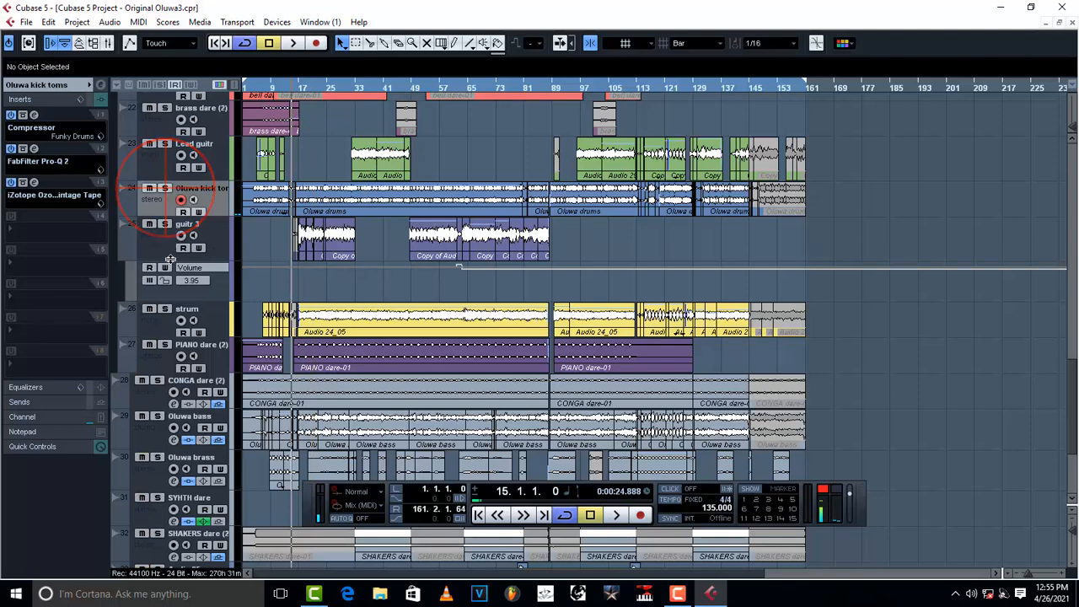
- Solo the guitr 3 track, listen to it from bar 25 and show its basic track settings with the output routing
click(326, 88)
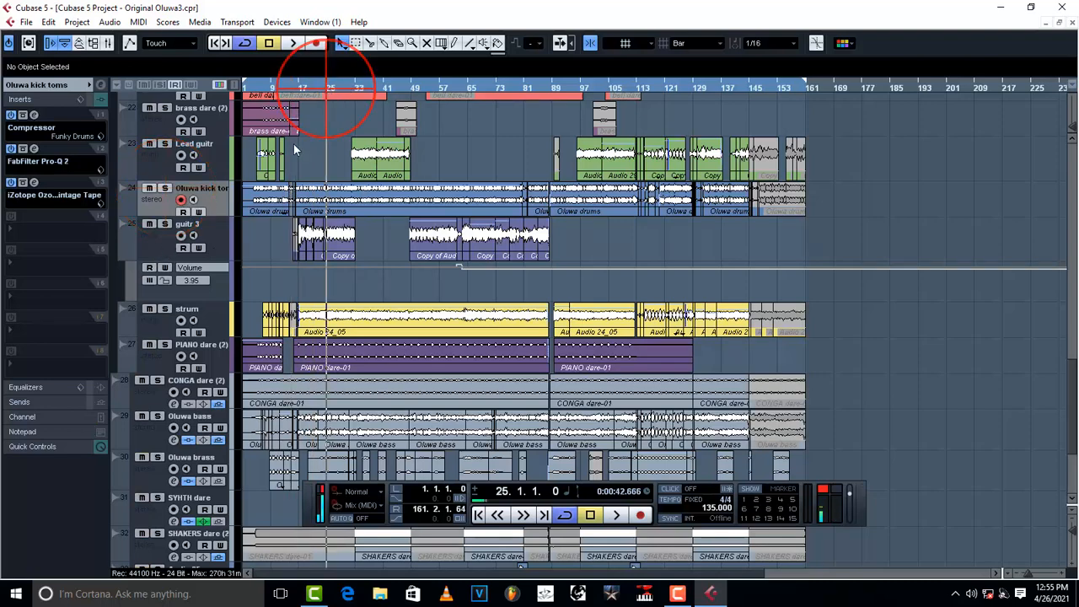
click(160, 223)
key(space)
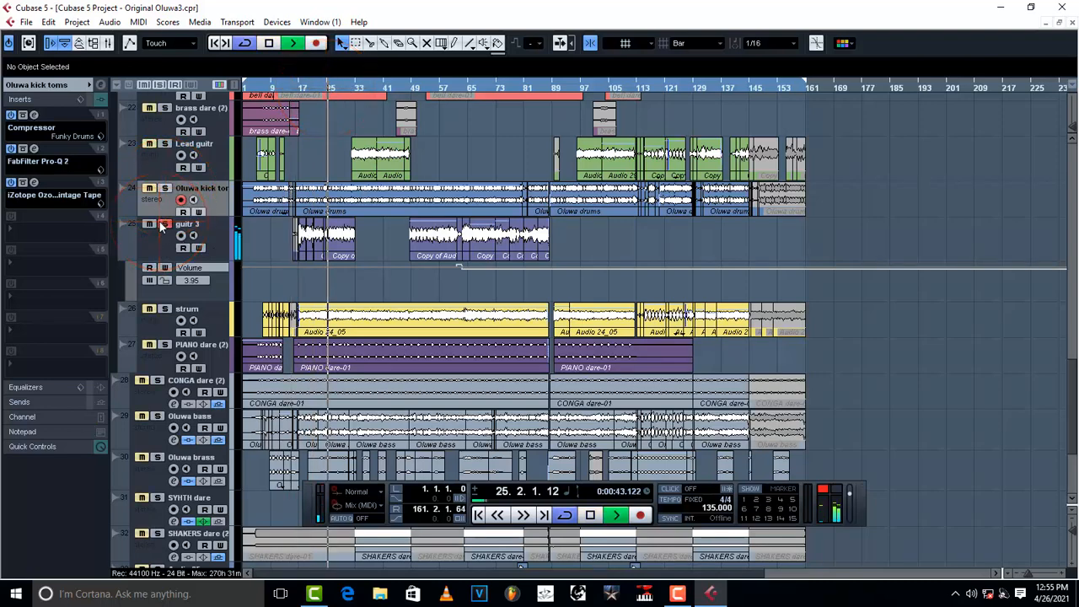
click(158, 245)
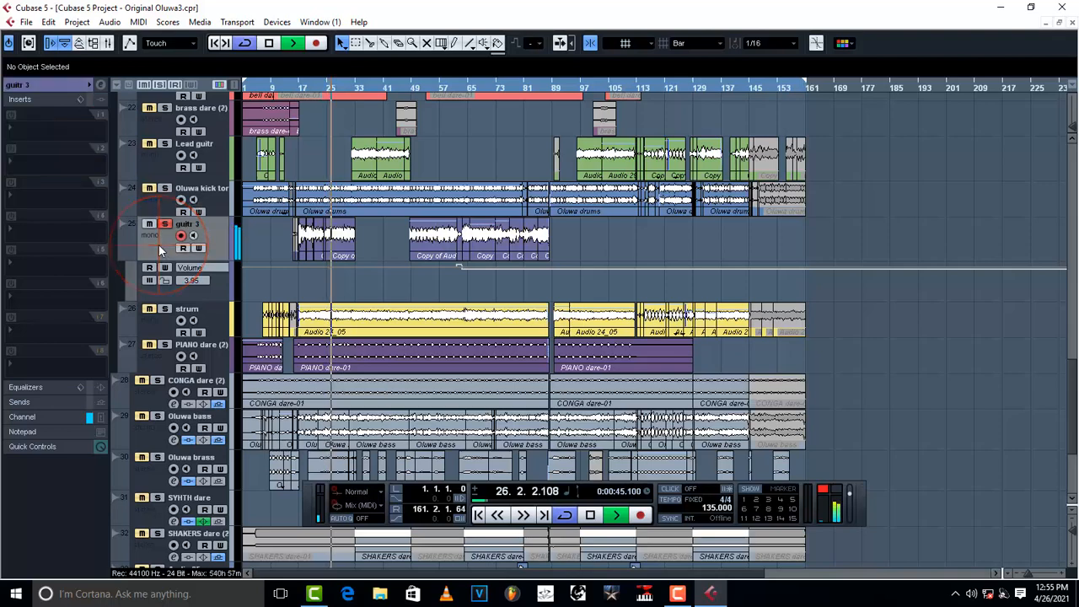
click(25, 85)
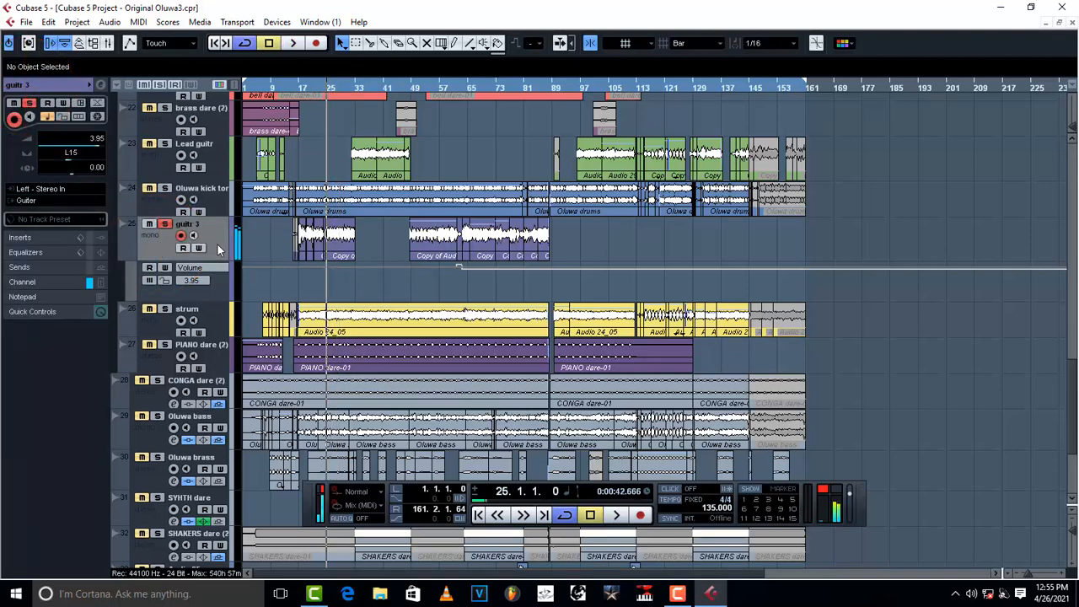
- Find the Guiter group track in the track list, show its inserts and stop playback
scroll(224, 243, down, 3)
scroll(221, 252, up, 8)
scroll(221, 251, up, 4)
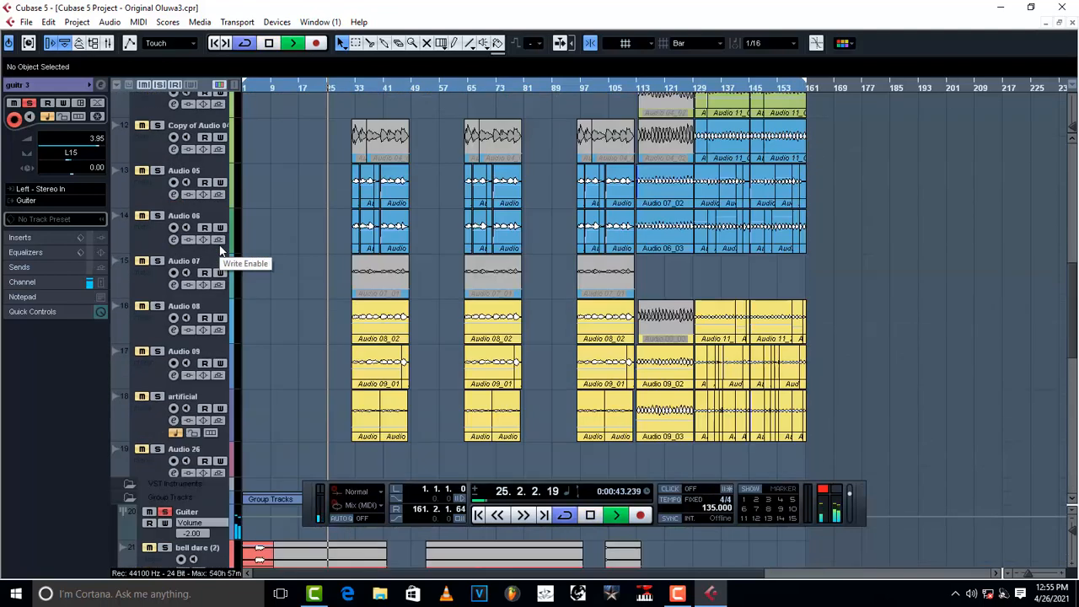
scroll(221, 251, down, 6)
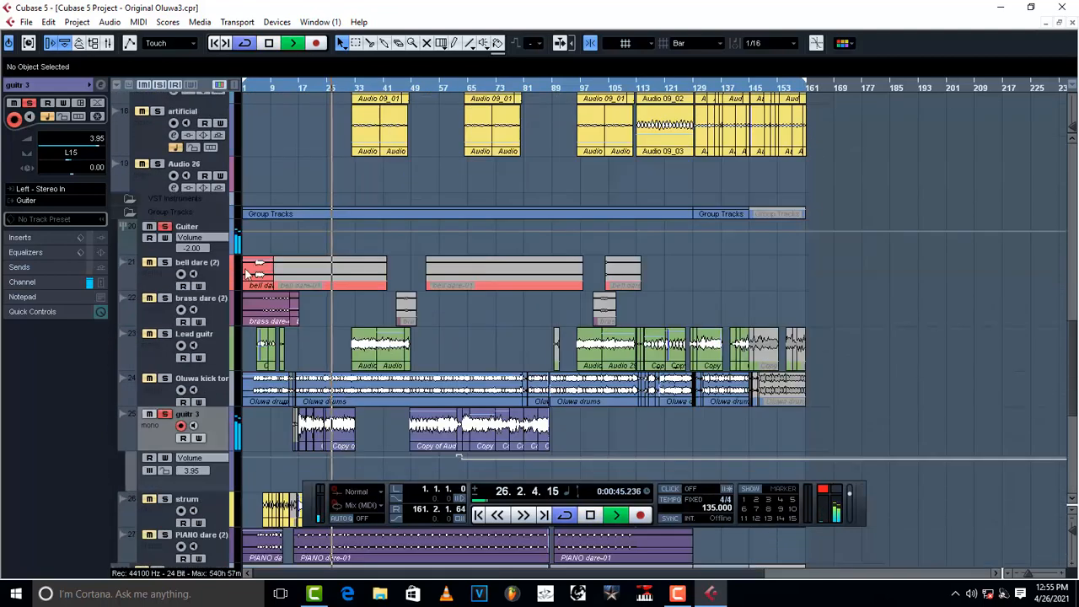
click(157, 250)
key(space)
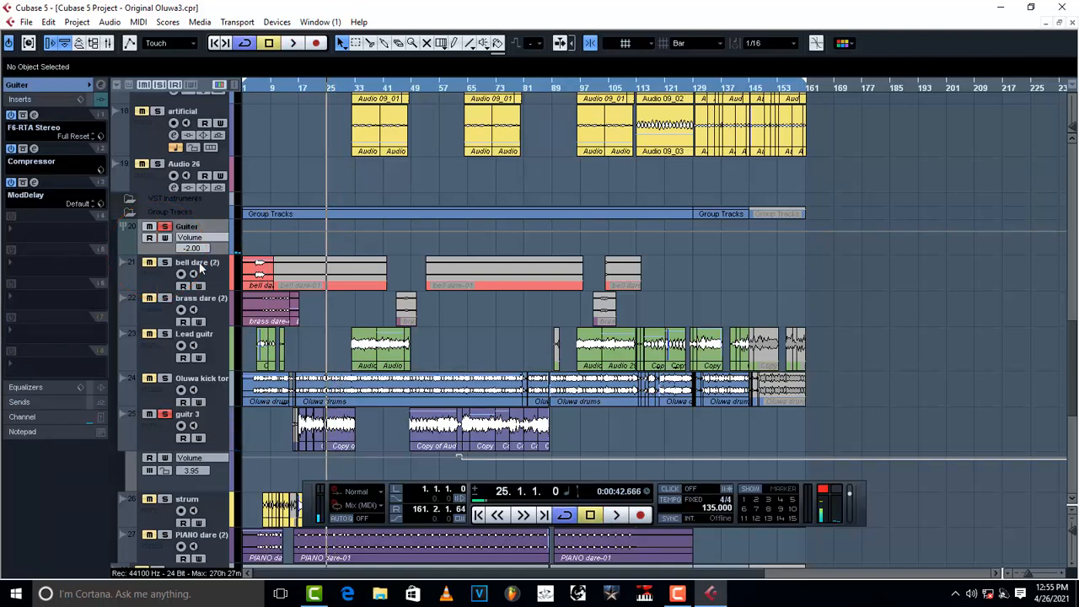
- Examine the Guiter group's F6-RTA Stereo, Compressor and ModDelay insert settings
click(34, 115)
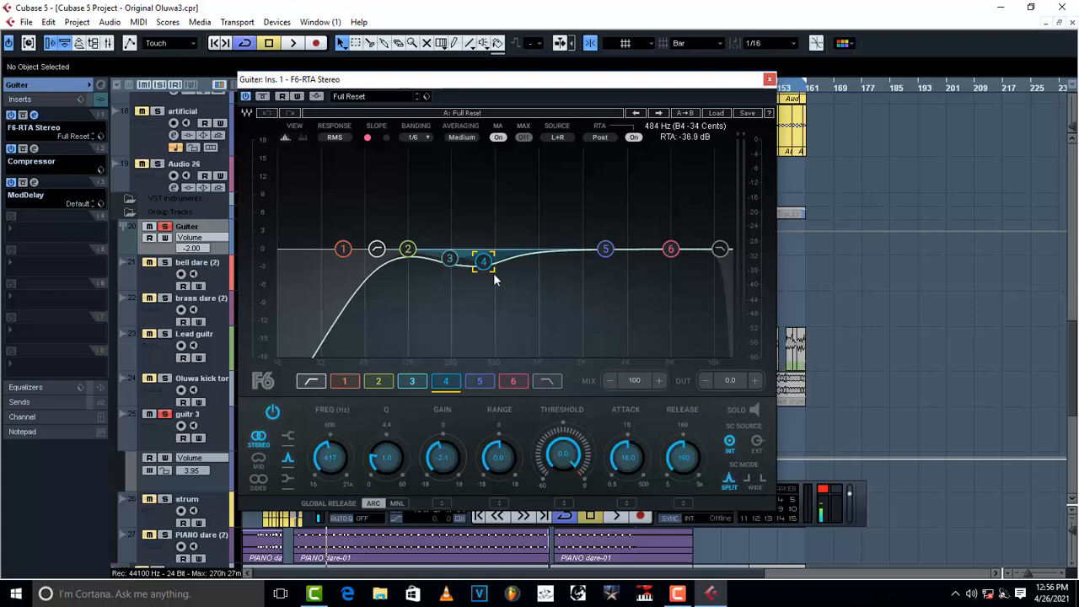
click(769, 78)
click(35, 149)
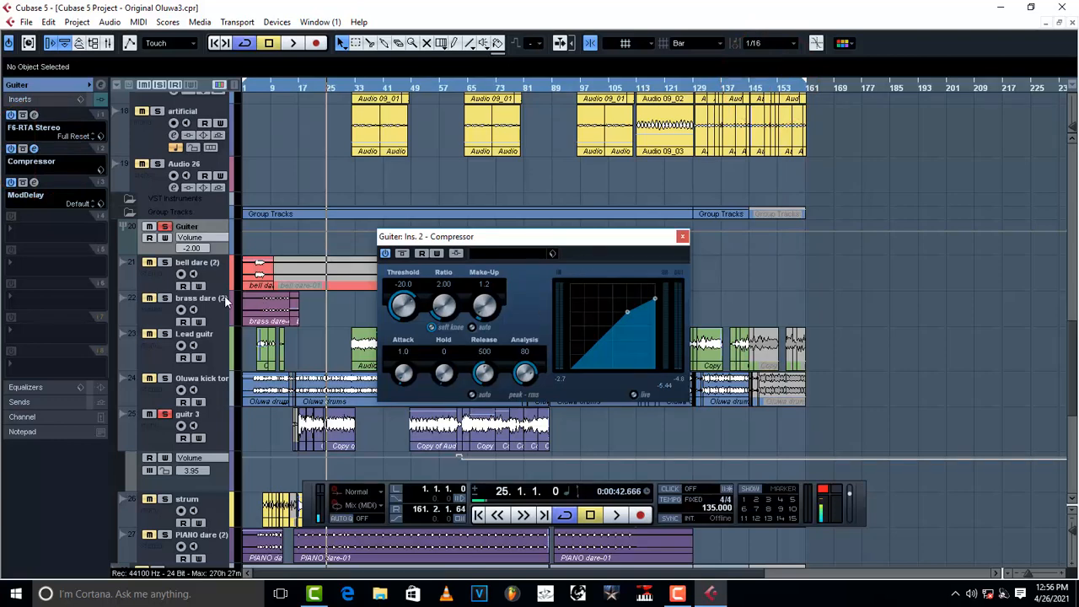
click(35, 181)
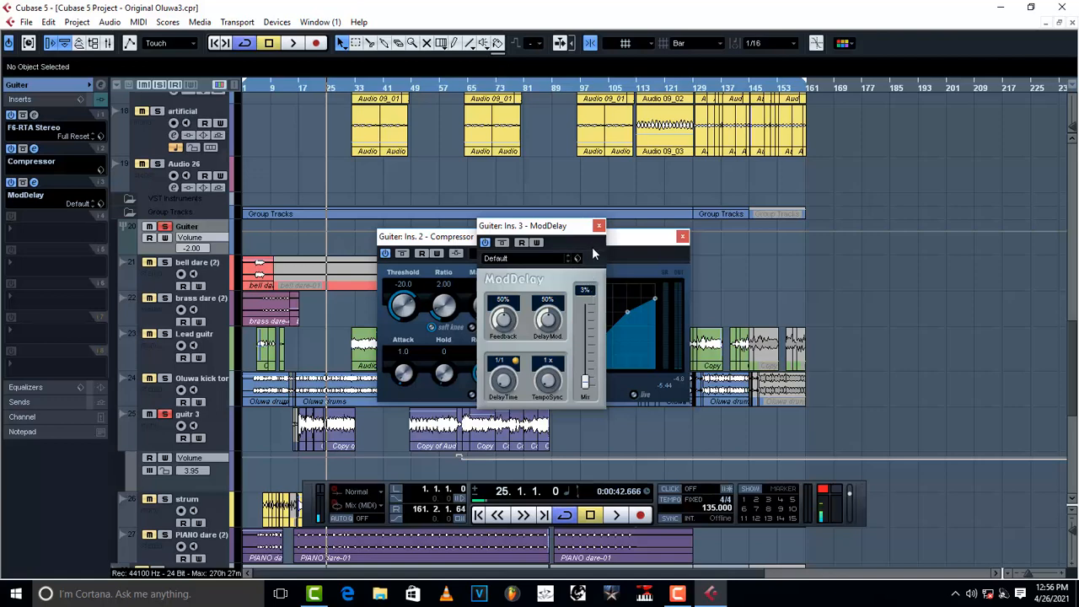
- Deactivate the ModDelay, F6-RTA Stereo and Compressor inserts on the Guiter group and close the plug-in windows
click(486, 242)
click(683, 236)
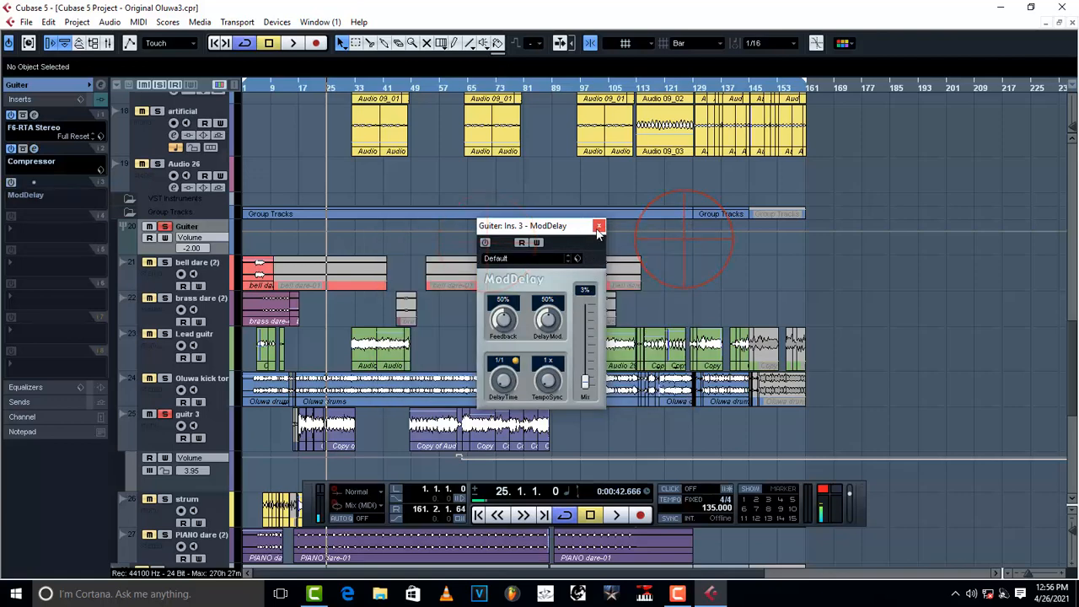
click(599, 225)
click(11, 114)
click(11, 149)
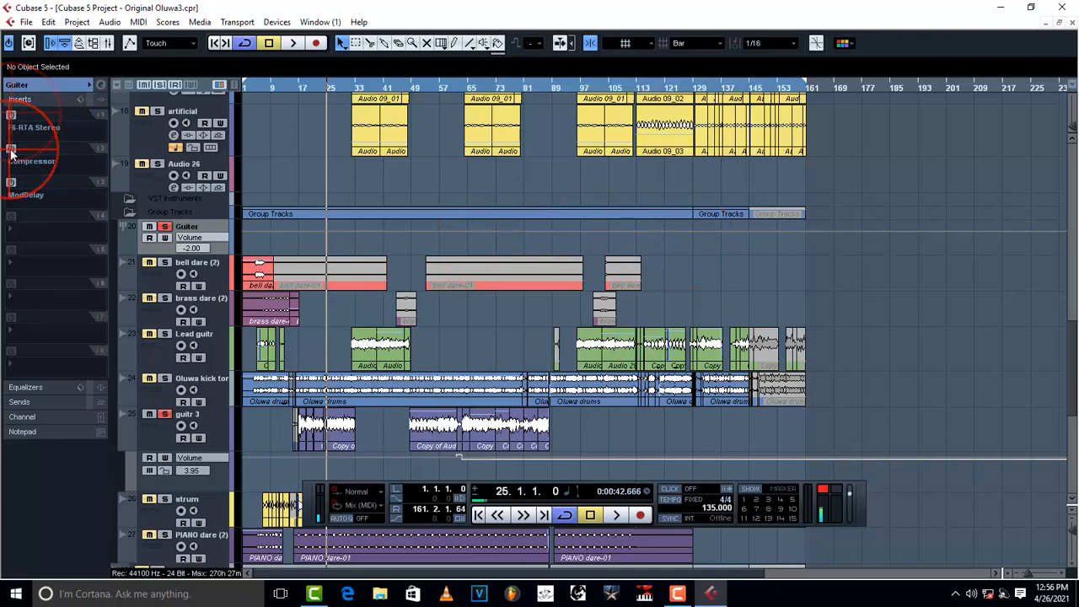
- Play the soloed guitar without its group inserts from bar 35, and move playback back to the first guitr 3 clips
click(362, 89)
key(space)
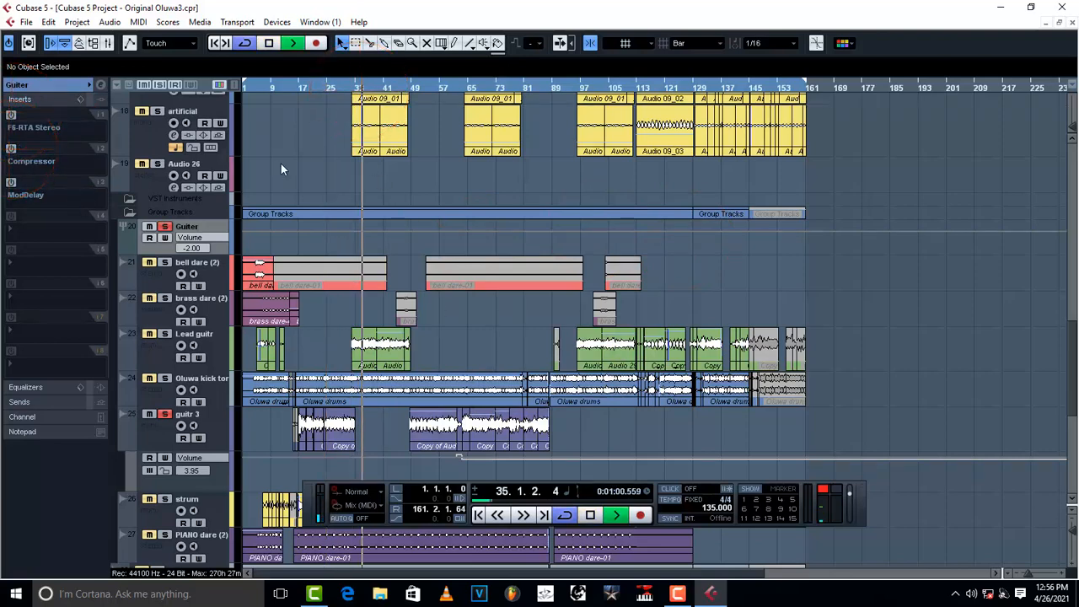
click(300, 88)
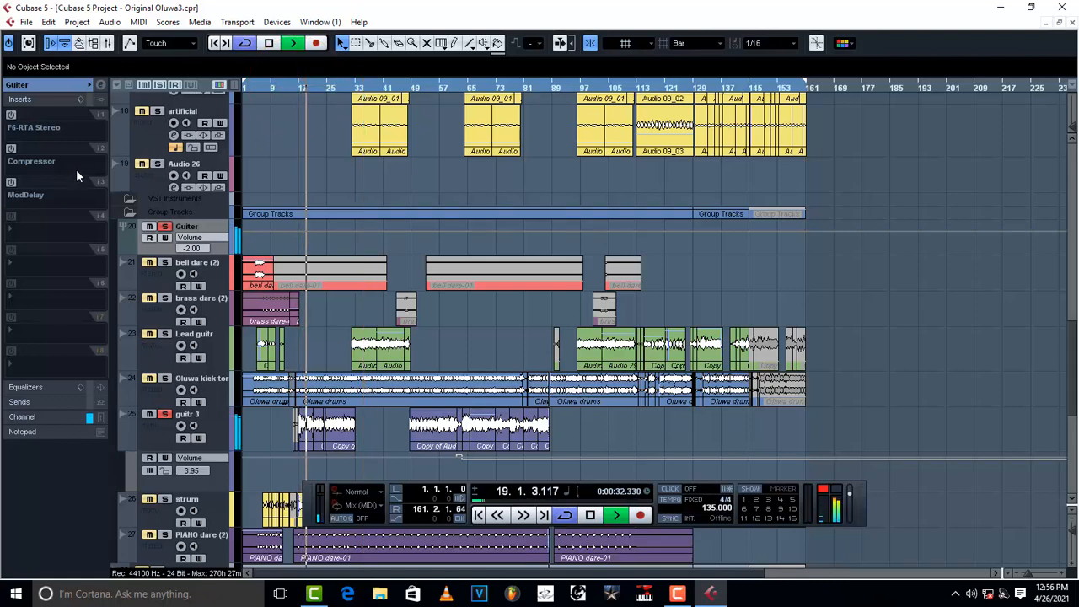
- Reactivate the F6-RTA Stereo, Compressor and ModDelay inserts on the Guiter group and play the soloed guitar through them
key(space)
click(11, 115)
click(11, 149)
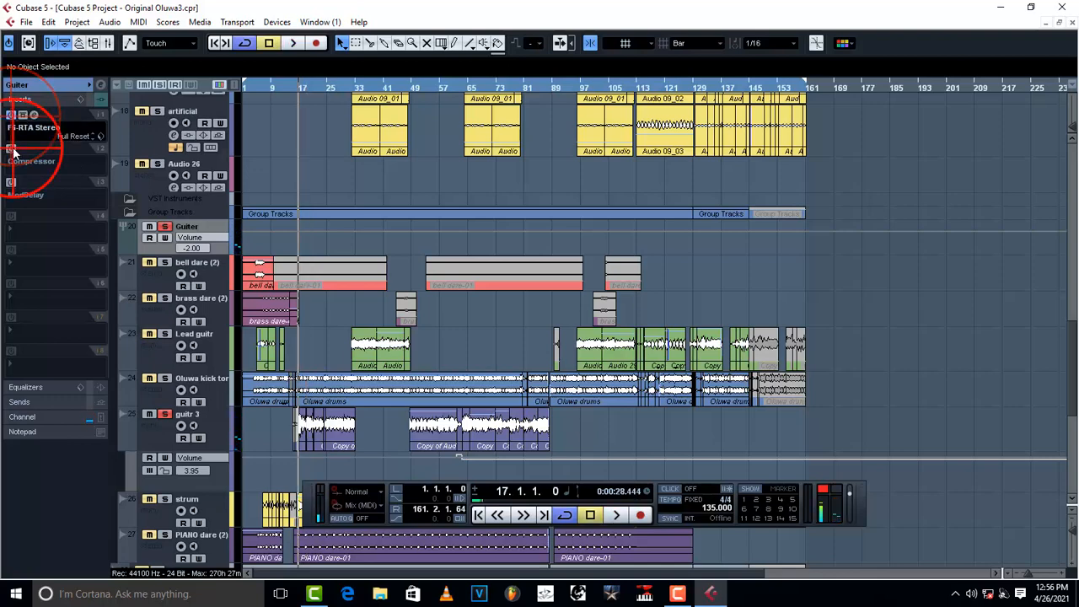
click(11, 182)
key(space)
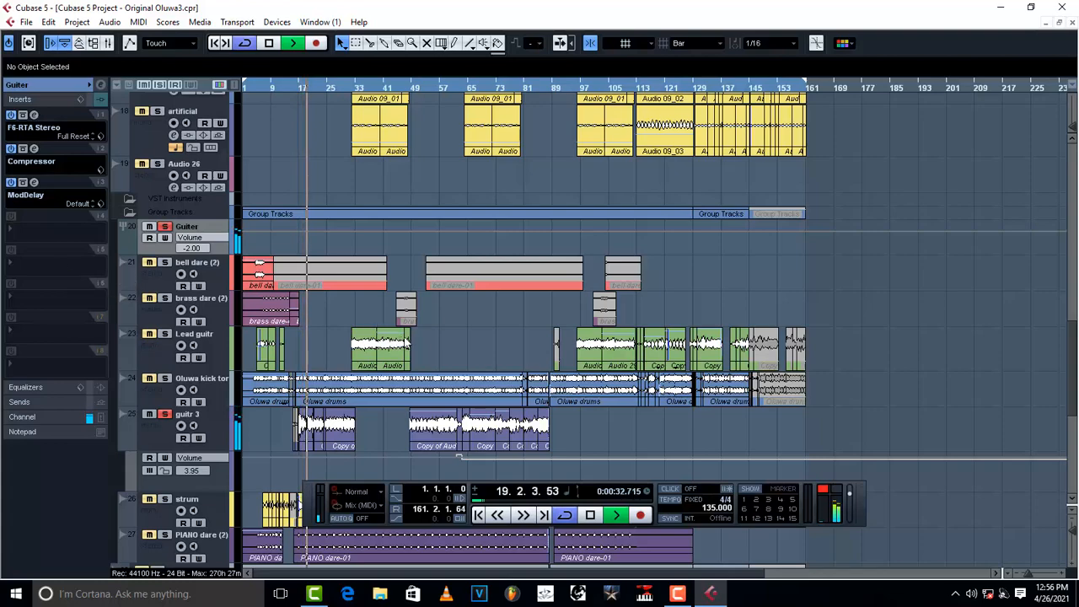
key(space)
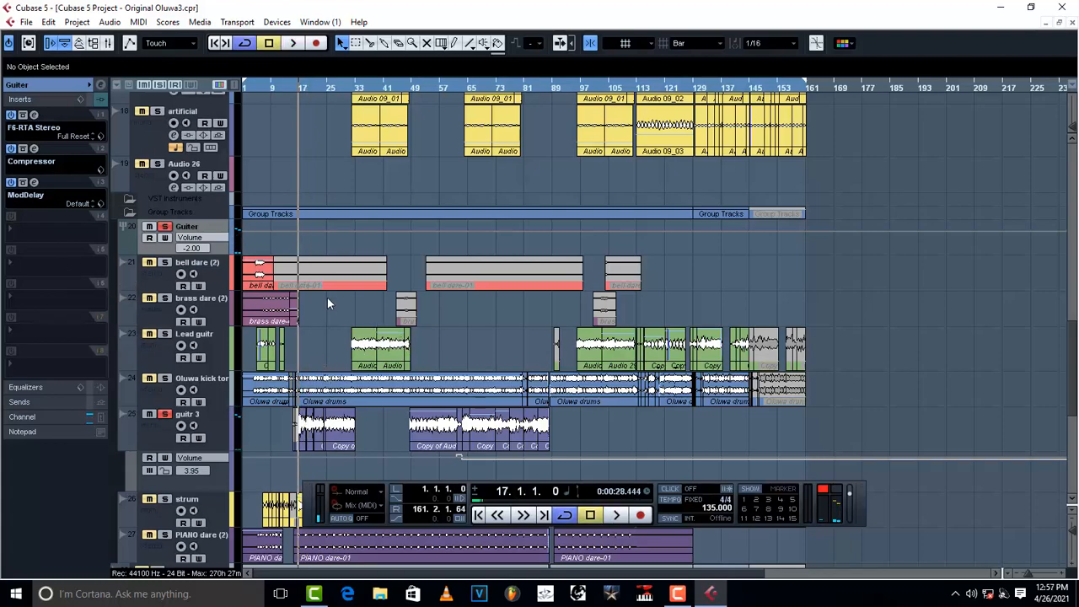
- Turn off solo on the guitr 3 track and make it the selected track
scroll(329, 303, down, 5)
click(167, 224)
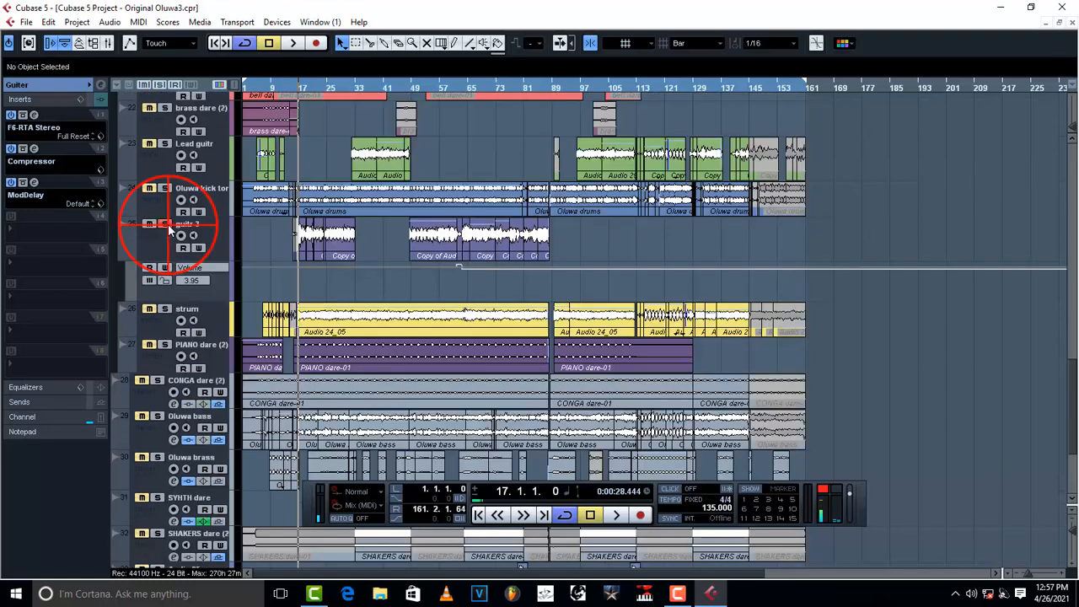
scroll(173, 199, up, 5)
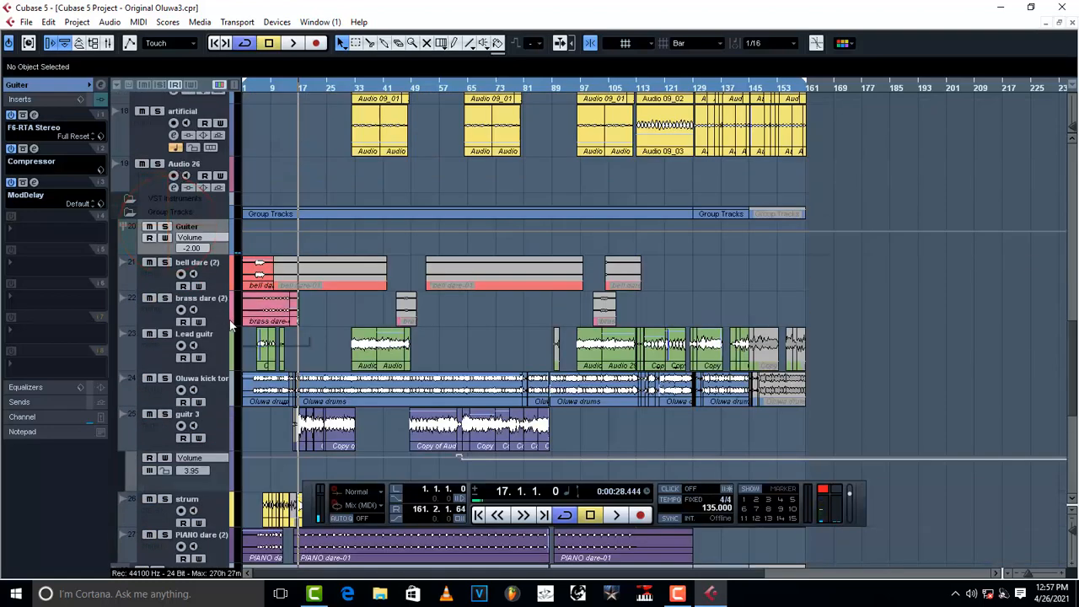
scroll(223, 319, down, 3)
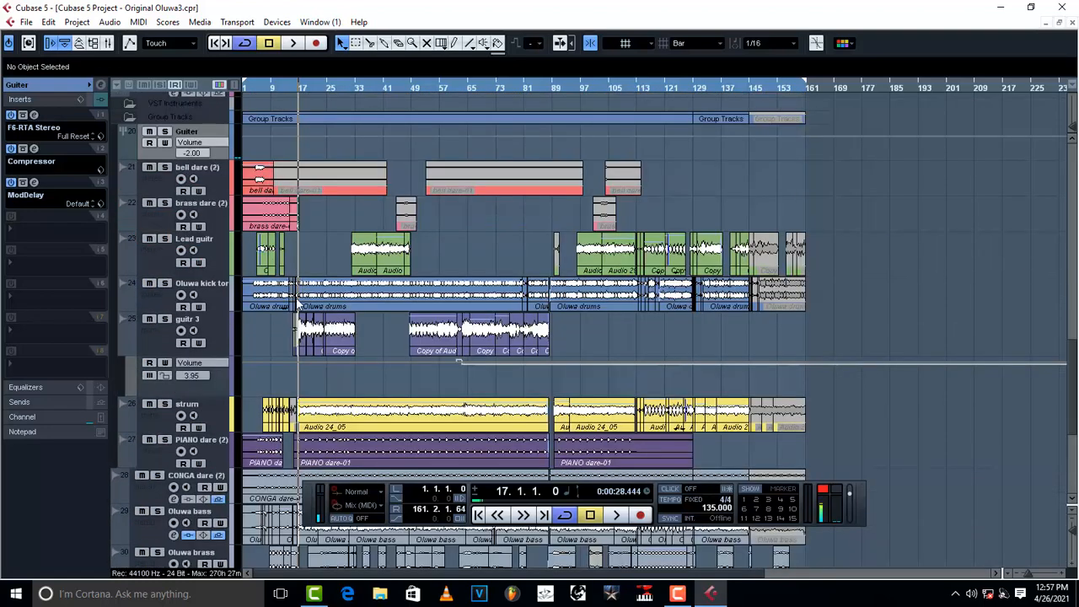
click(160, 334)
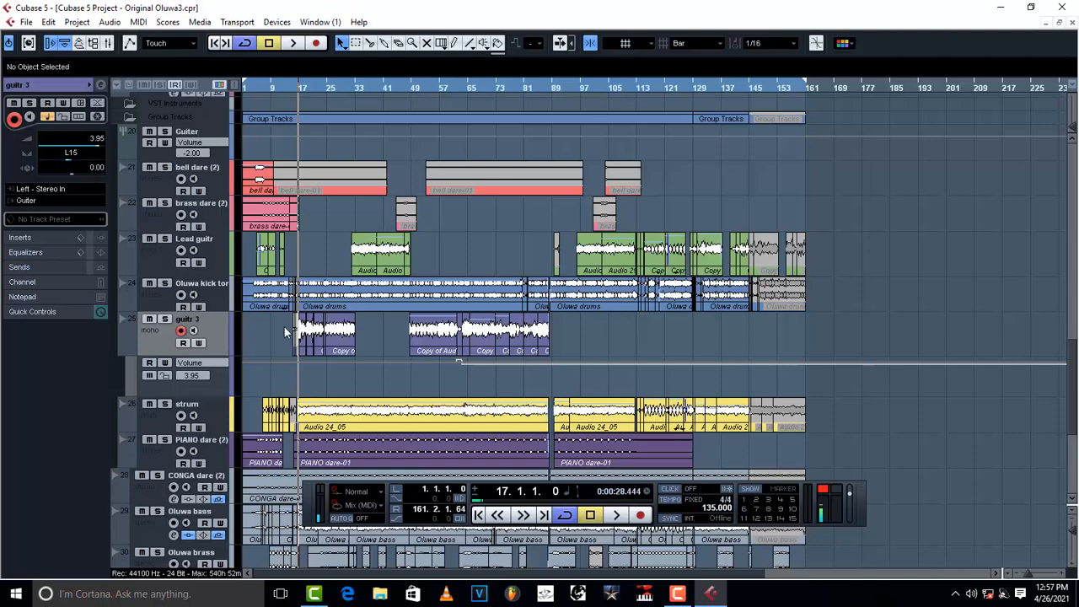
- Solo the strum track and play it briefly from bar 17
scroll(284, 326, down, 3)
click(155, 327)
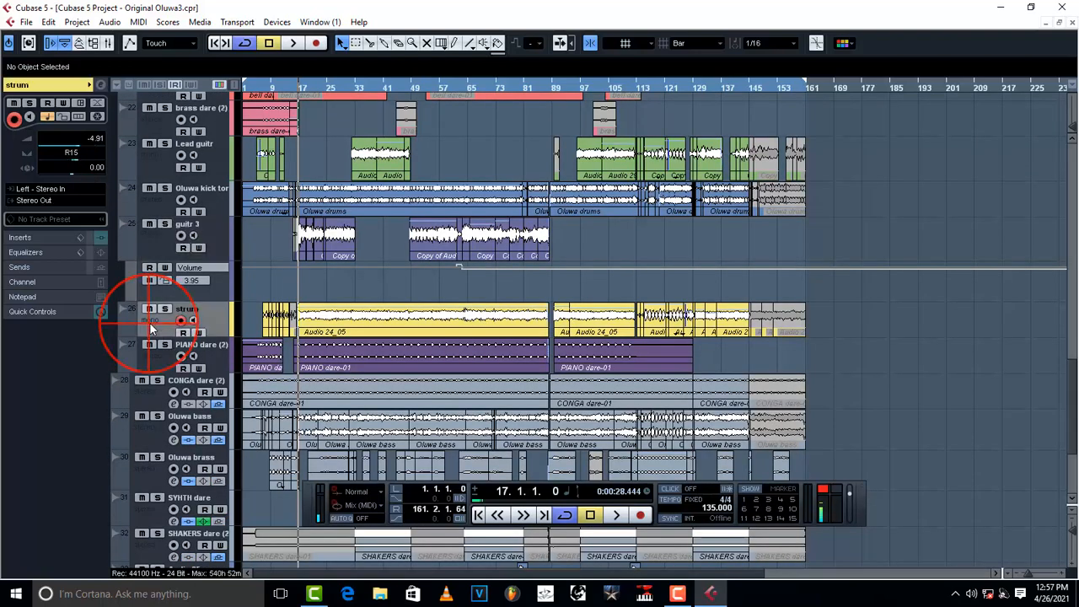
click(165, 309)
key(space)
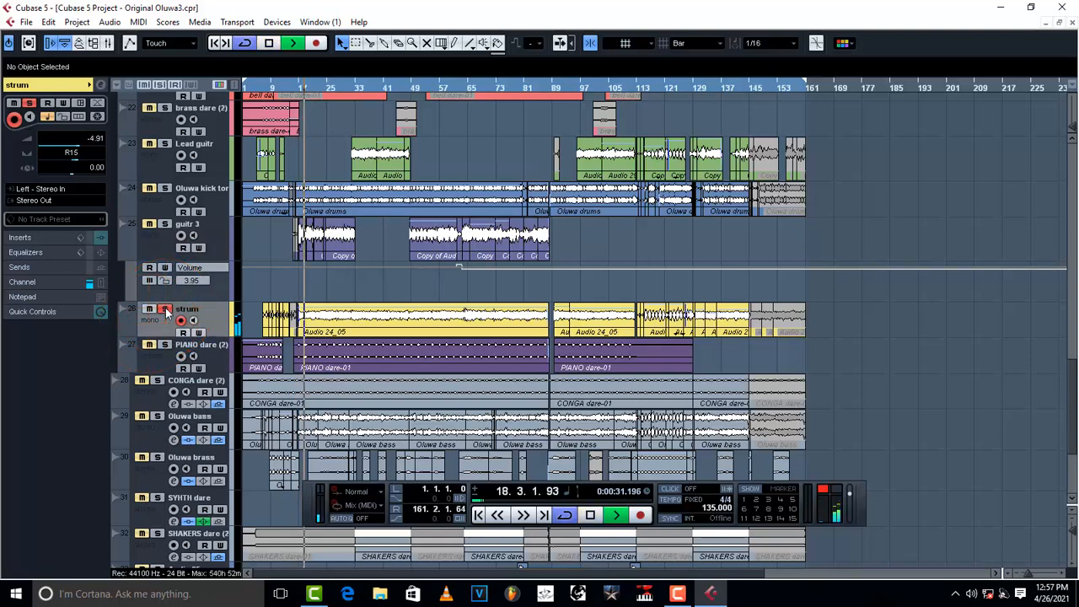
key(space)
- Show the strum track's inserts and examine its Reverb A and FabFilter Pro-Q 2 settings
click(25, 239)
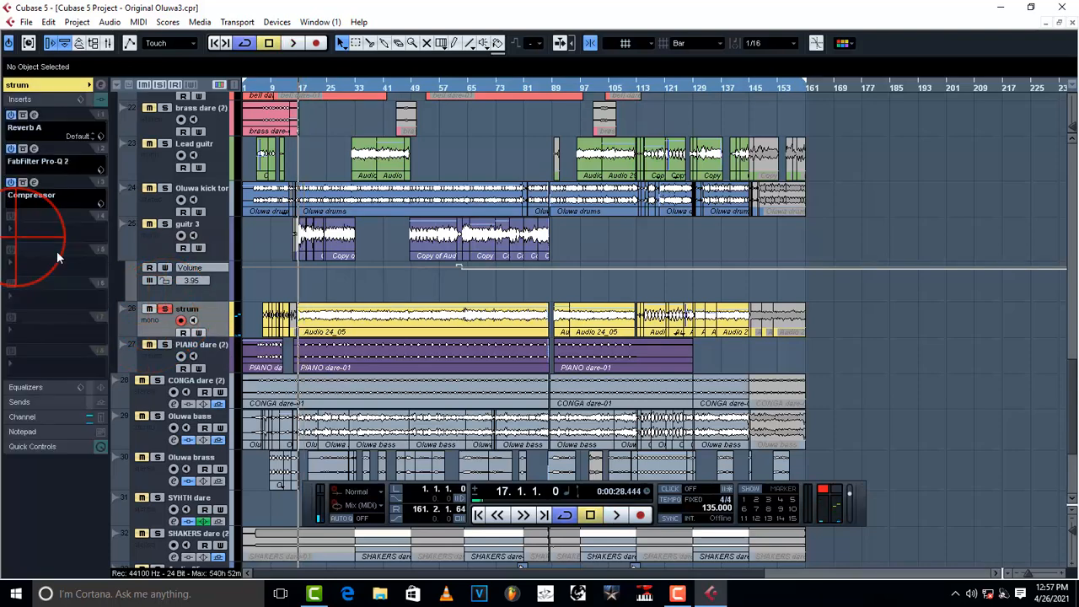
click(34, 115)
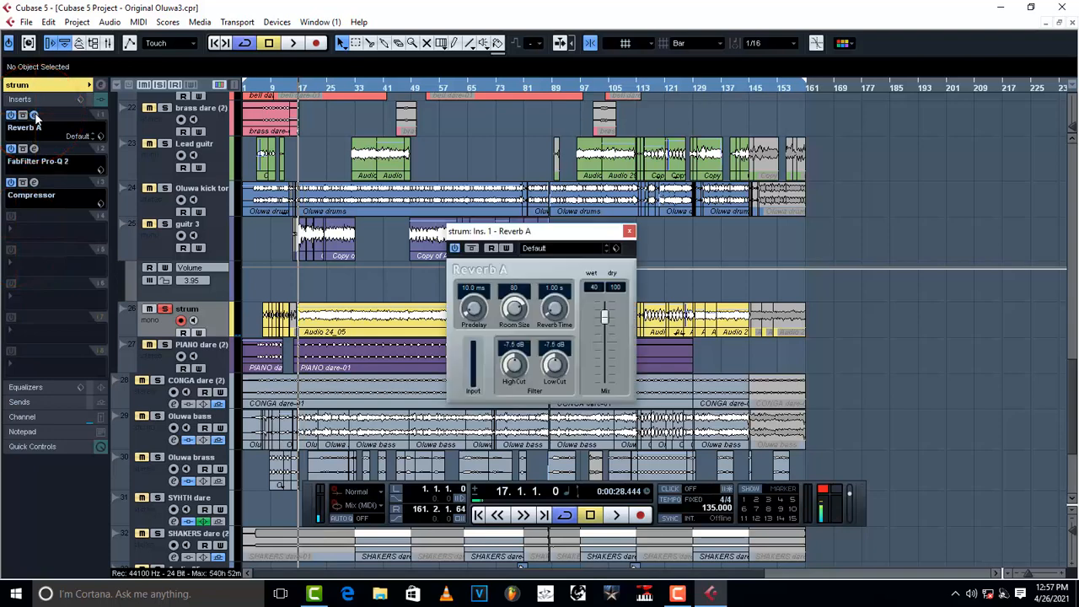
click(35, 116)
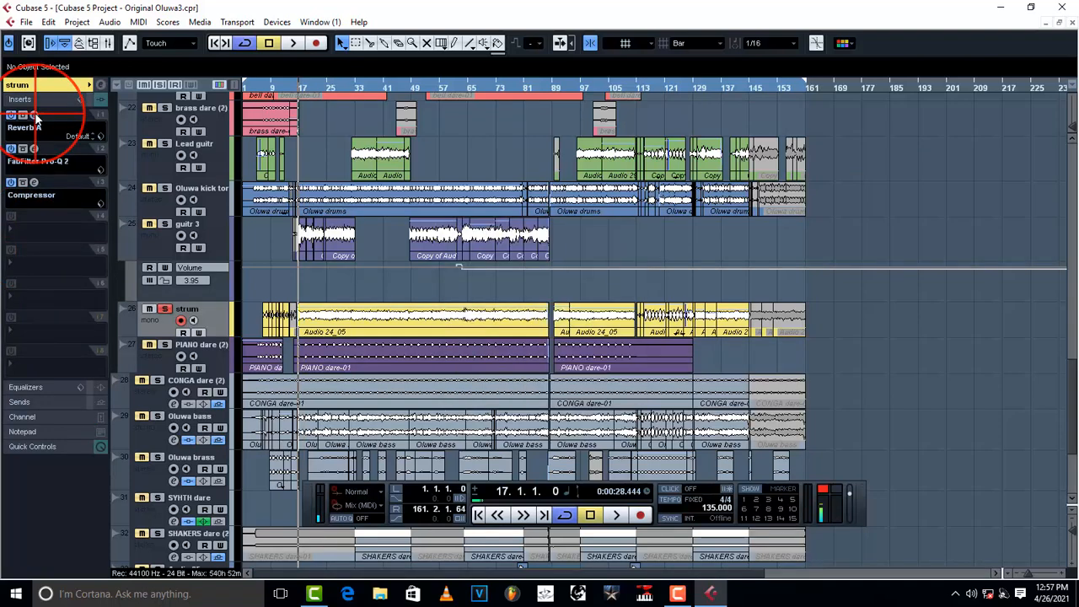
click(34, 149)
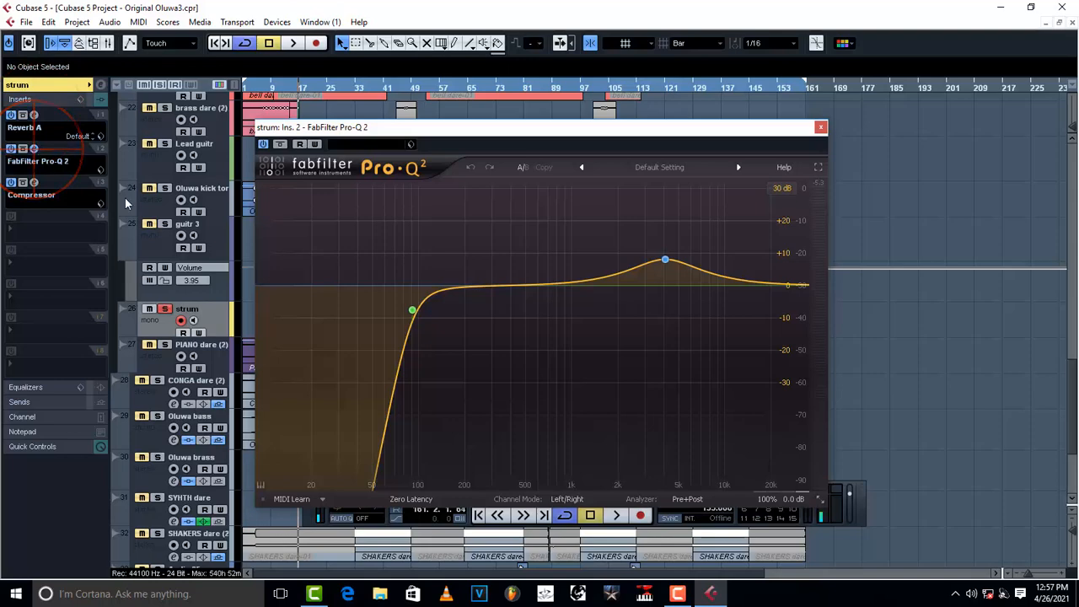
mouse_move(401, 321)
mouse_move(698, 246)
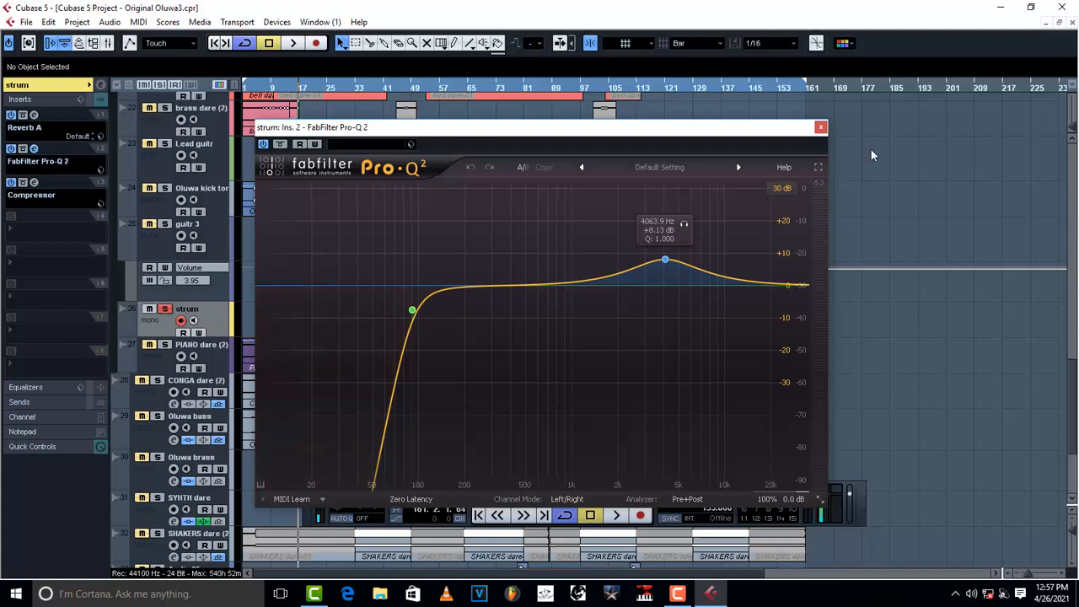
click(821, 127)
- Play the soloed strum with its inserts, and again with Reverb A, FabFilter Pro-Q 2 and Compressor deactivated
key(space)
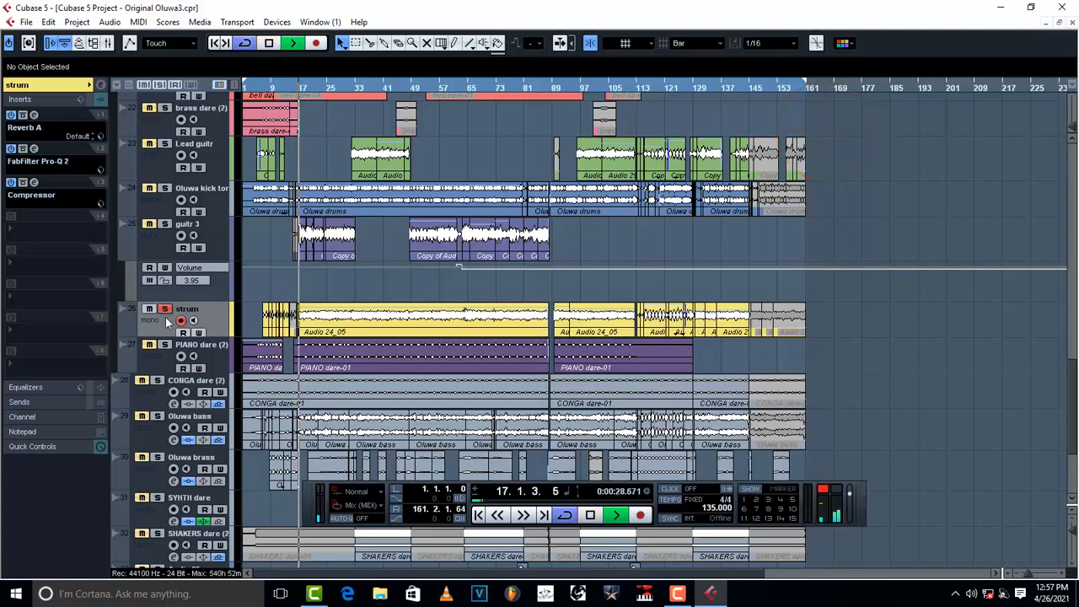
key(space)
click(11, 115)
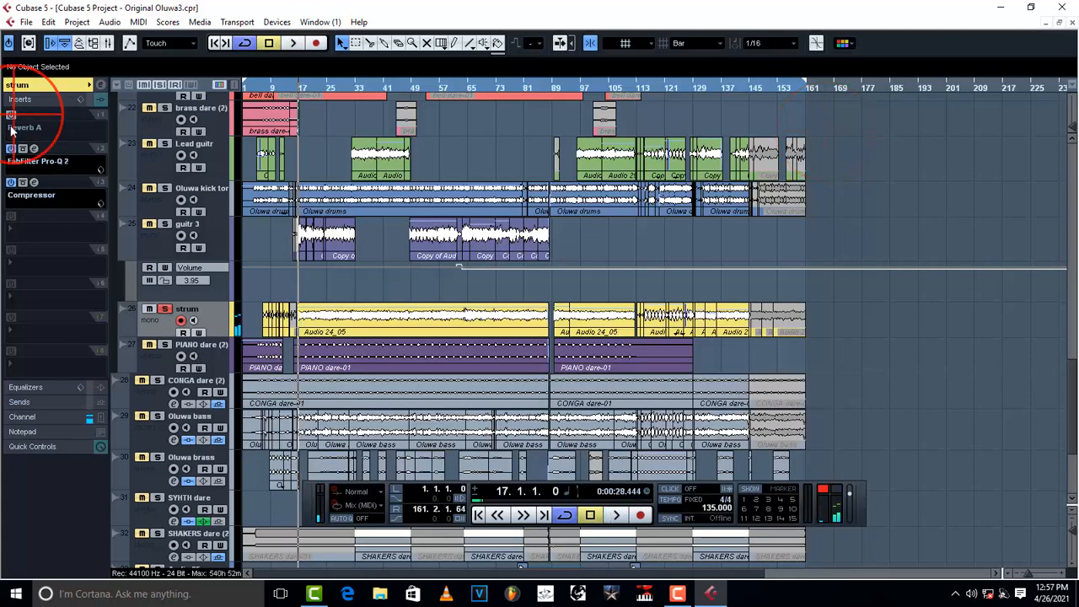
click(11, 148)
click(11, 183)
key(space)
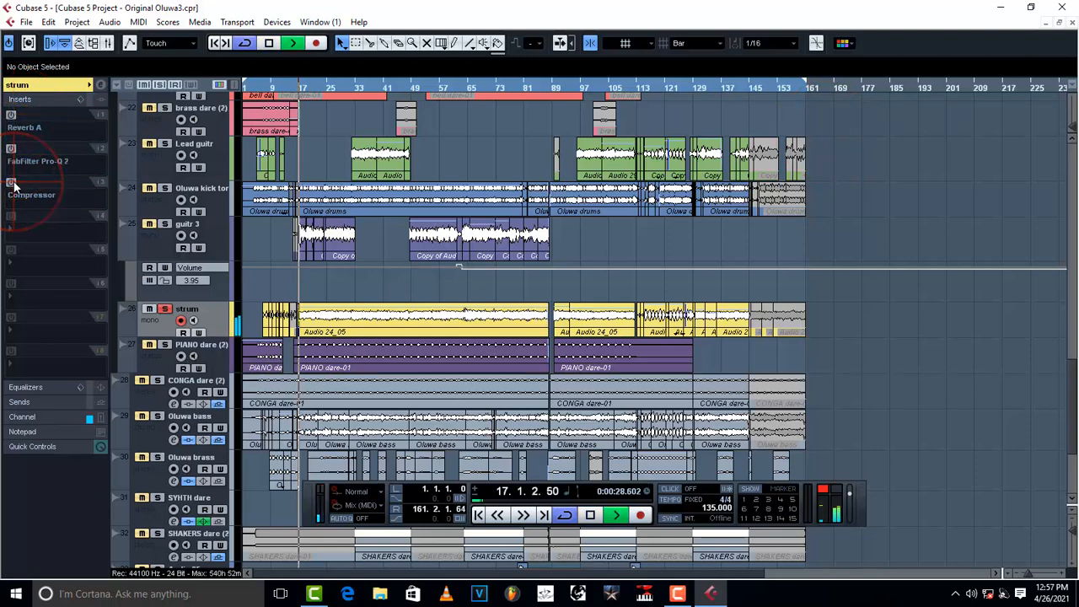
key(space)
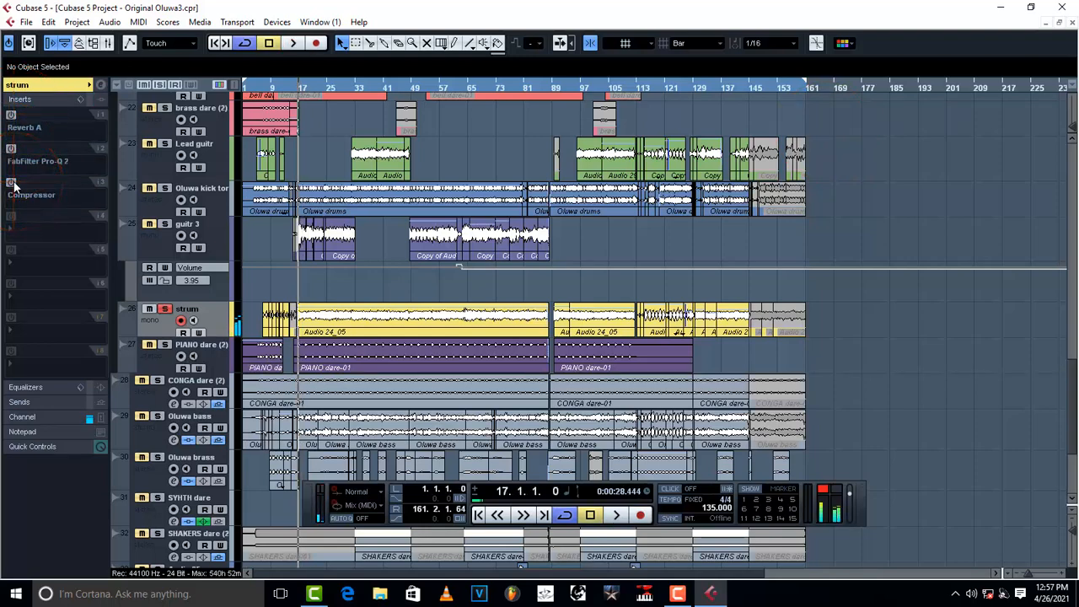
- Reactivate the strum track's Compressor, FabFilter Pro-Q 2 and Reverb A inserts and play the strum from bar 17
click(13, 185)
click(11, 148)
click(11, 114)
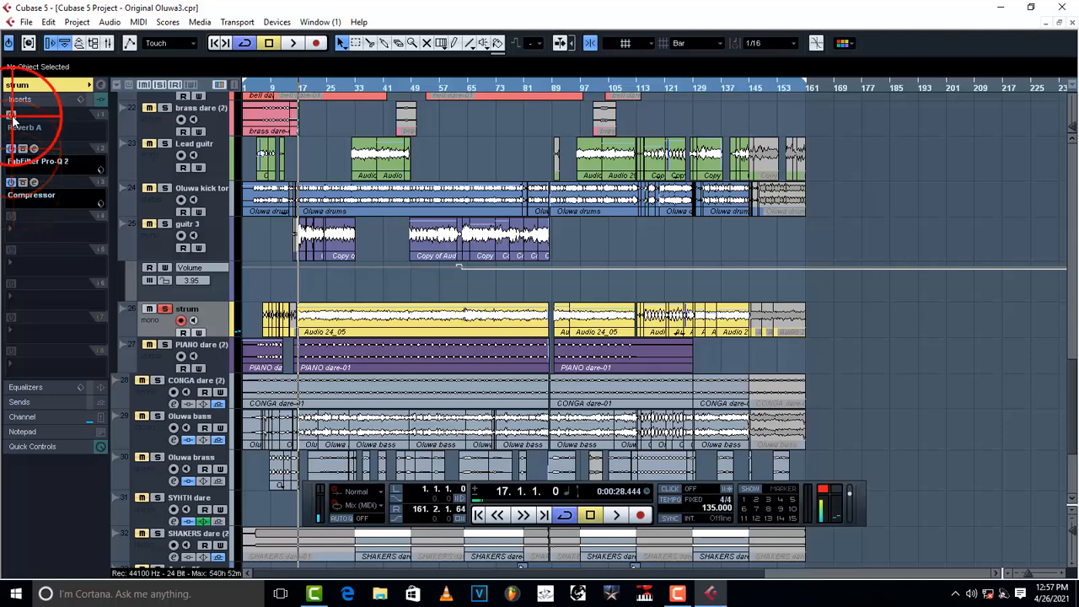
key(space)
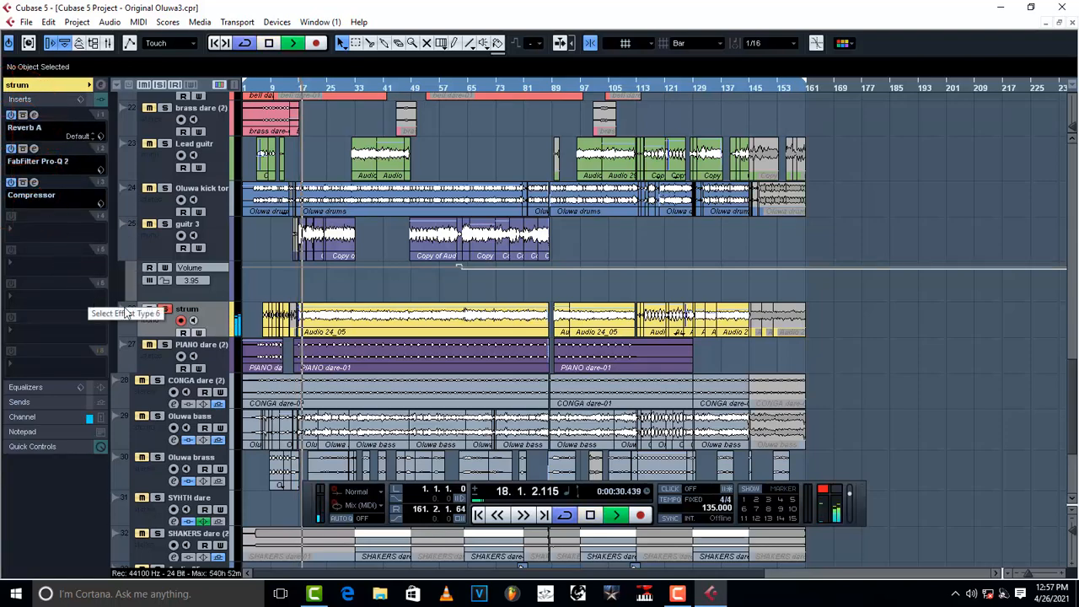
key(space)
- Switch solo from strum to PIANO dare (2), play it briefly and show its inserts
click(164, 309)
click(165, 345)
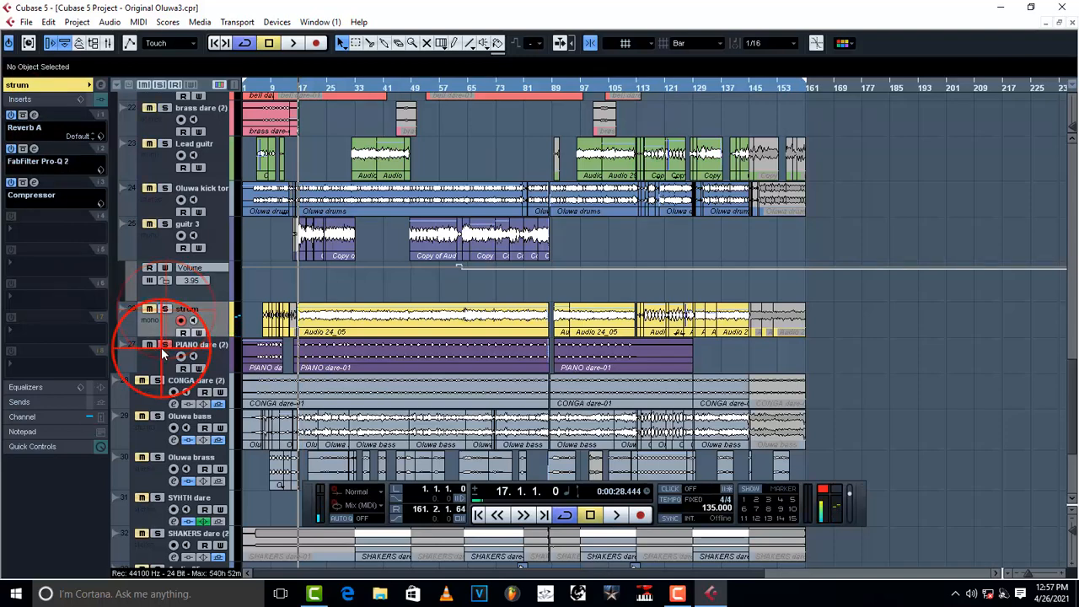
key(space)
click(155, 358)
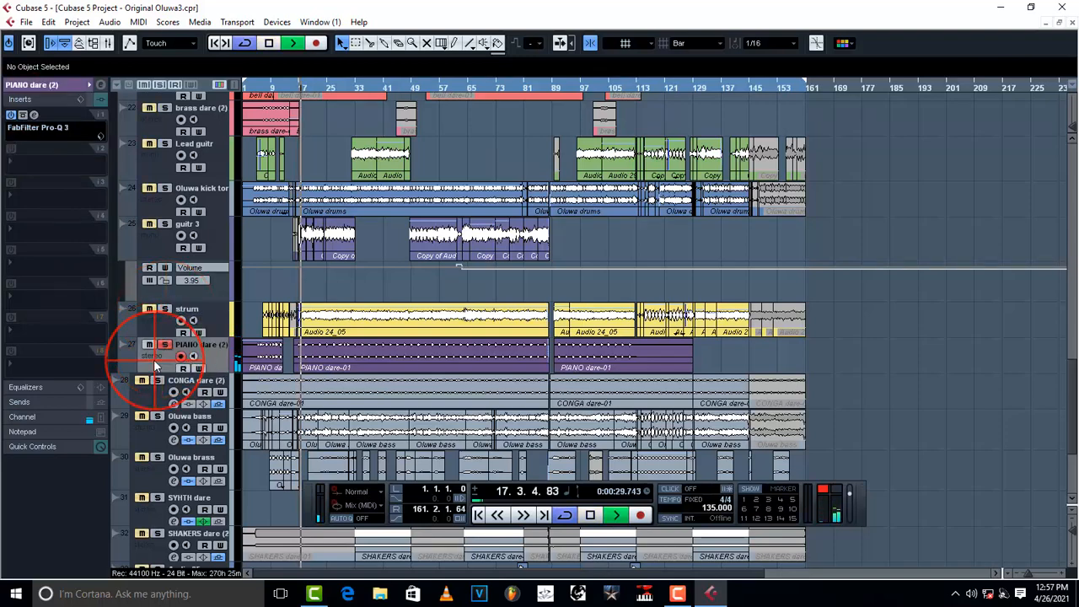
key(space)
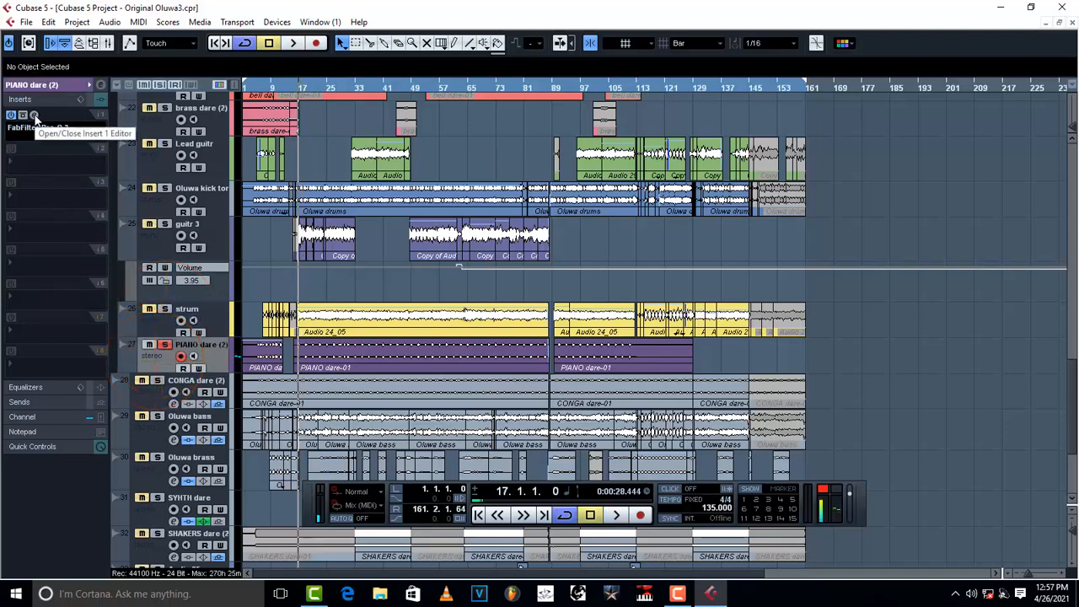
- Examine the low-cut and mid-boost bands of the piano track's FabFilter Pro-Q 3, and close the plug-in window
click(34, 115)
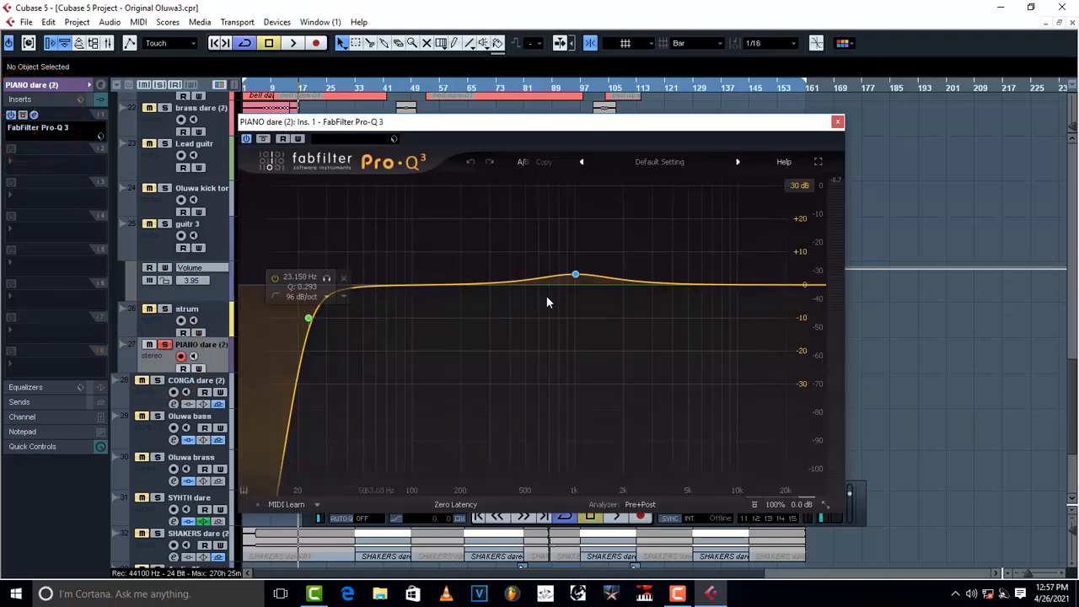
mouse_move(579, 279)
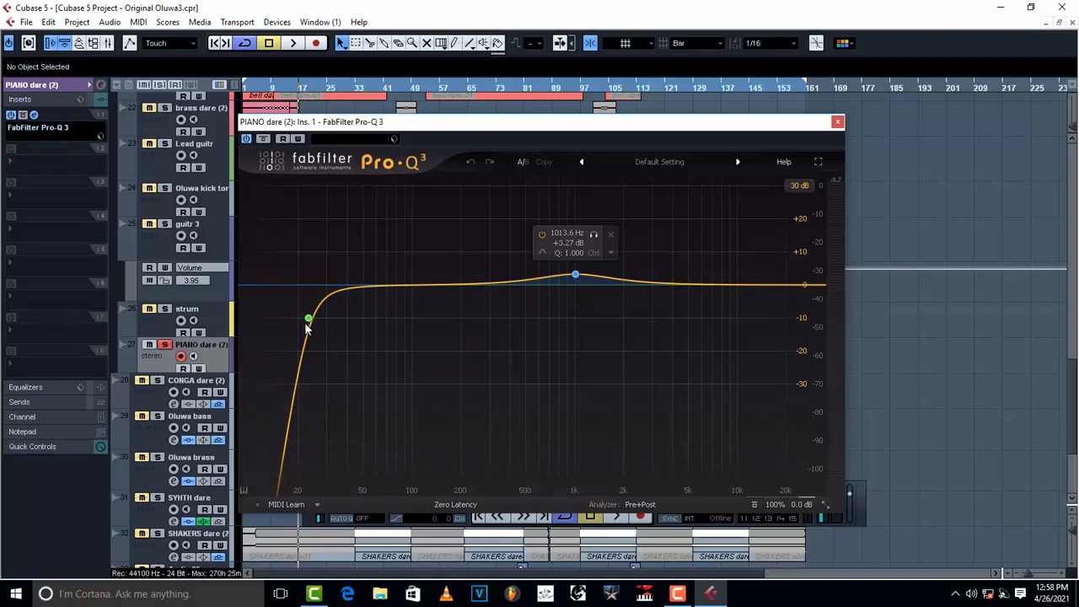
click(837, 122)
- Turn off solo on PIANO dare (2) and briefly play the unsoloed mix
click(166, 353)
key(space)
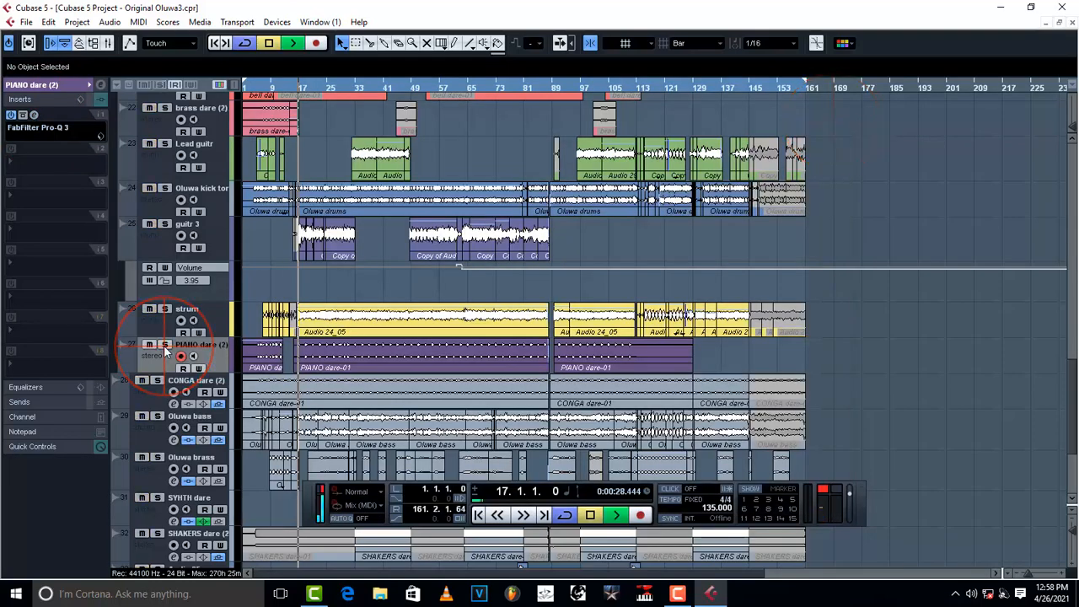
key(space)
click(165, 345)
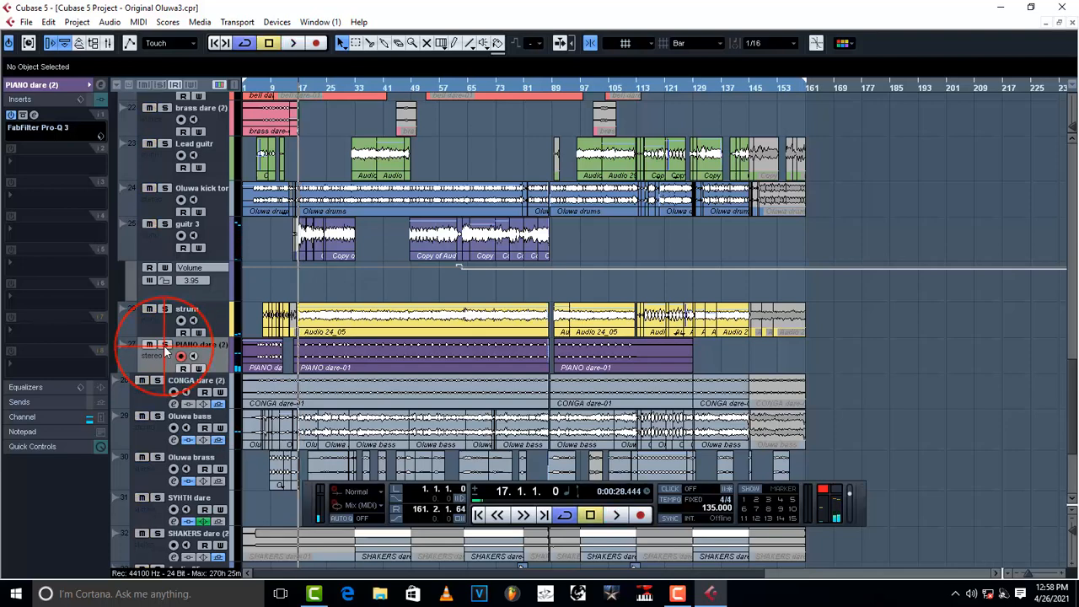
- Select and solo the CONGA dare (2) track and play it from bar 17
click(158, 399)
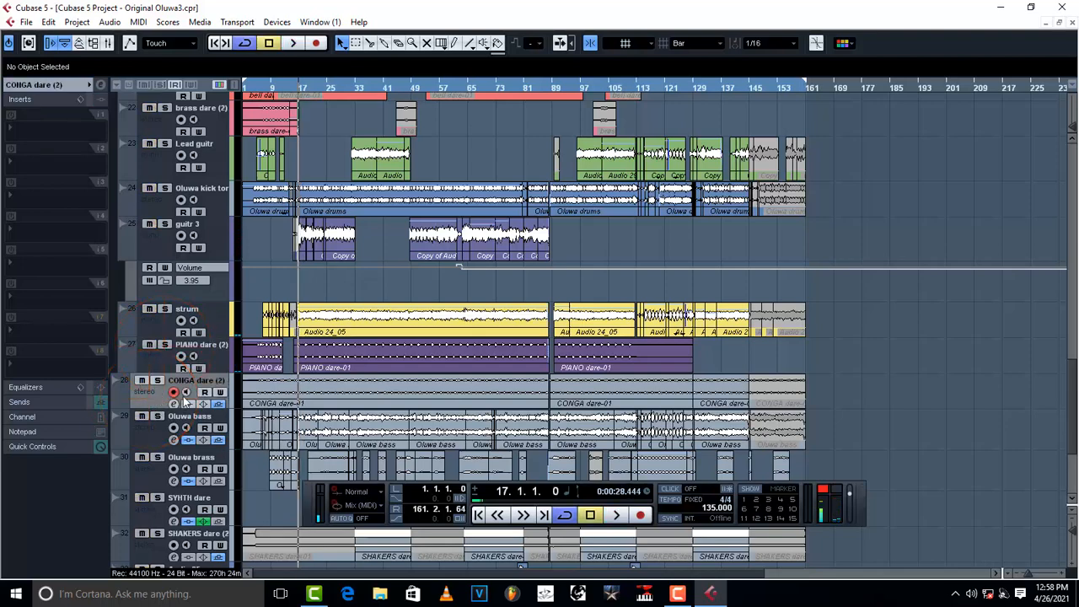
scroll(185, 401, down, 3)
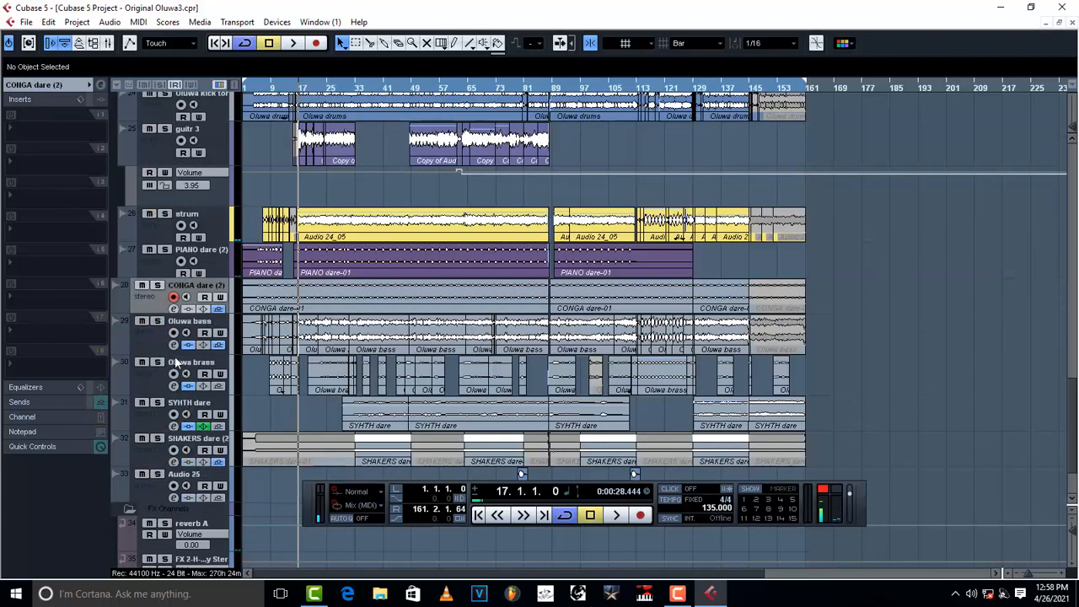
click(157, 287)
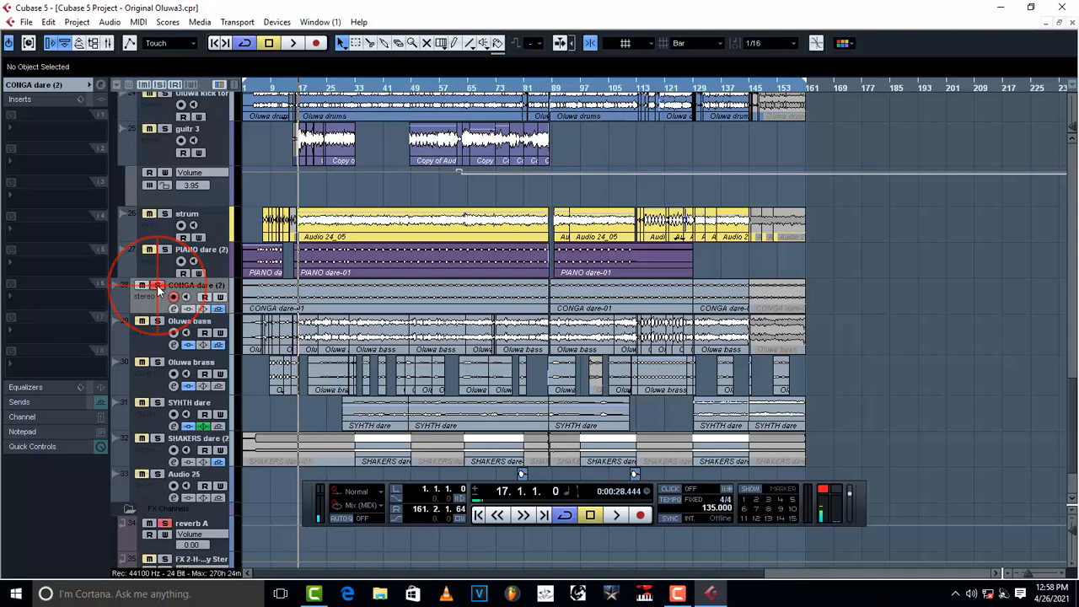
key(space)
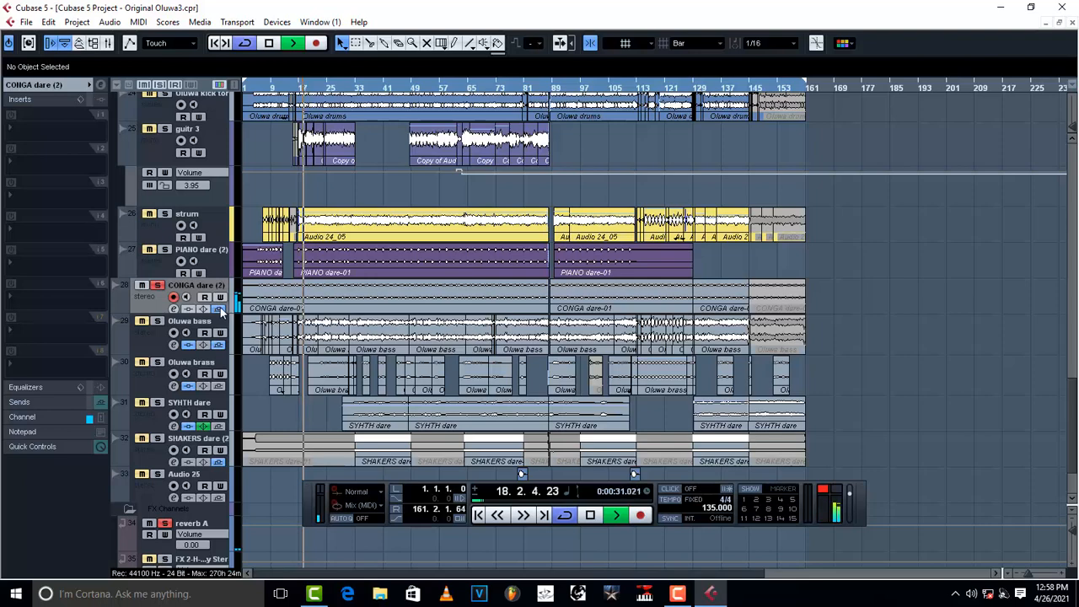
key(space)
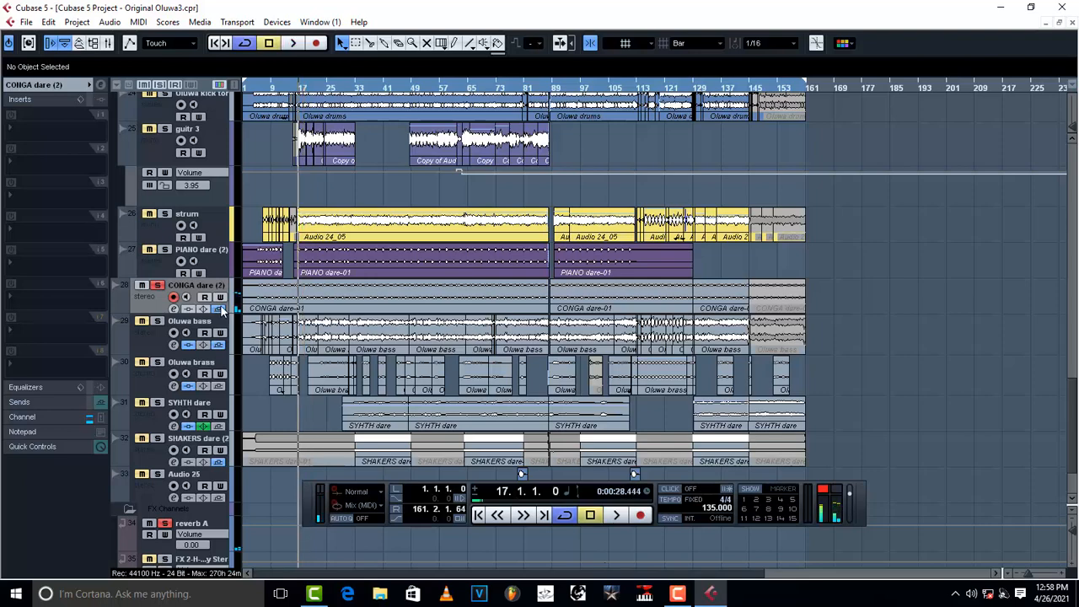
- Switch solo from the conga to the Oluwa bass track, show its inserts and play the bass from bar 17
click(157, 285)
click(156, 340)
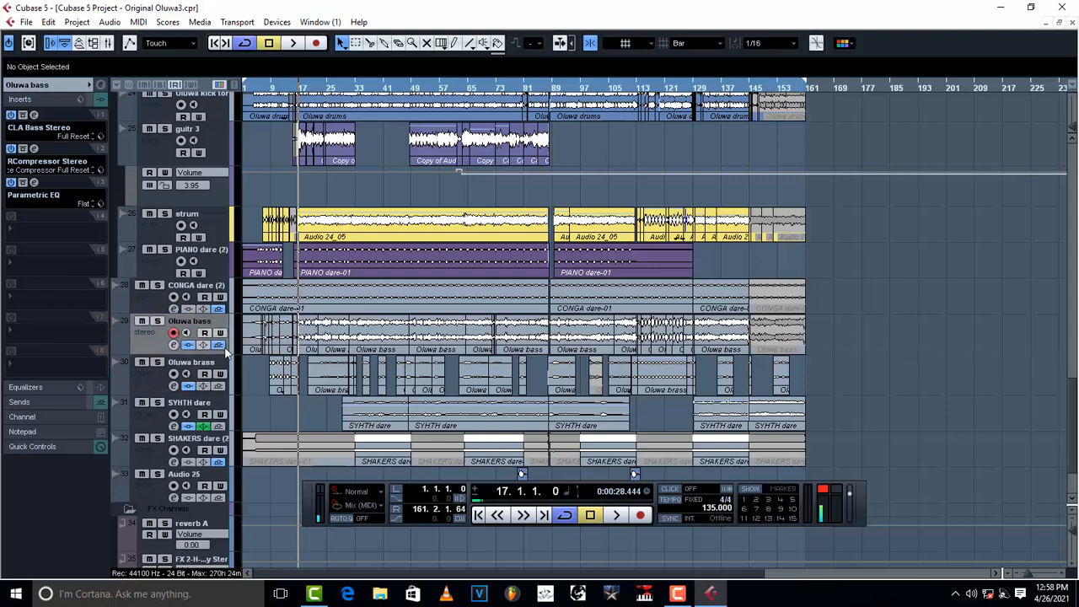
click(157, 322)
key(space)
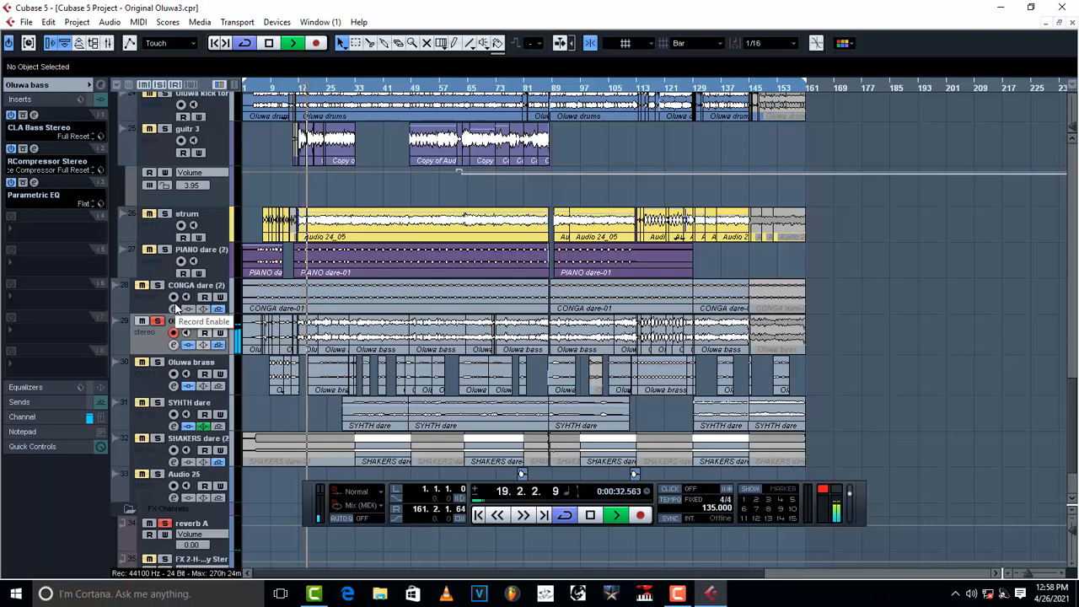
key(space)
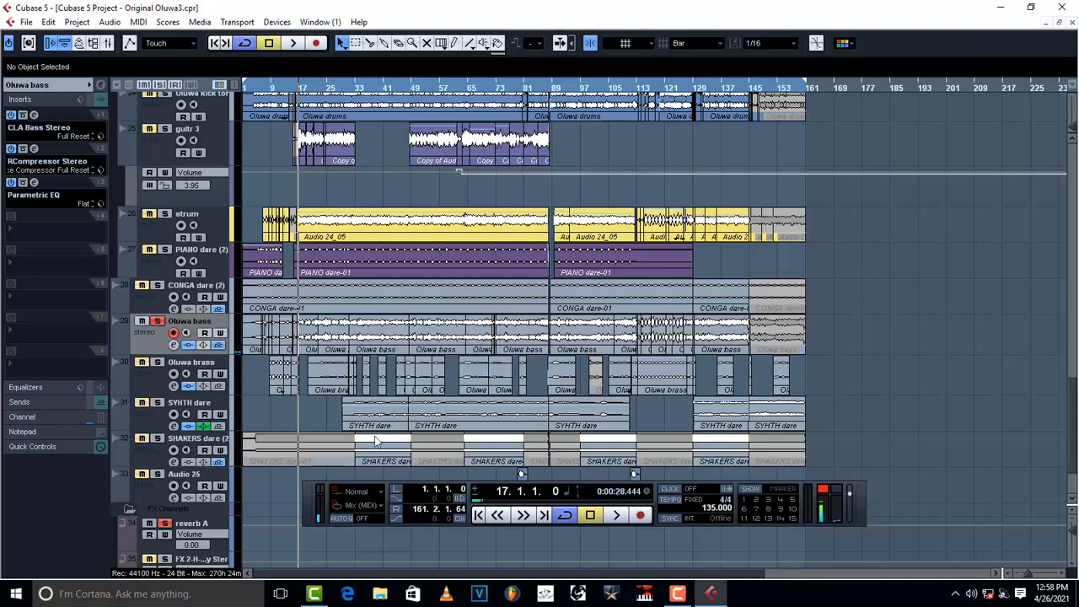
- Examine the CLA Bass Stereo plug-in on the Oluwa bass track and its place in the Bass plug-in list, and close its window
click(33, 115)
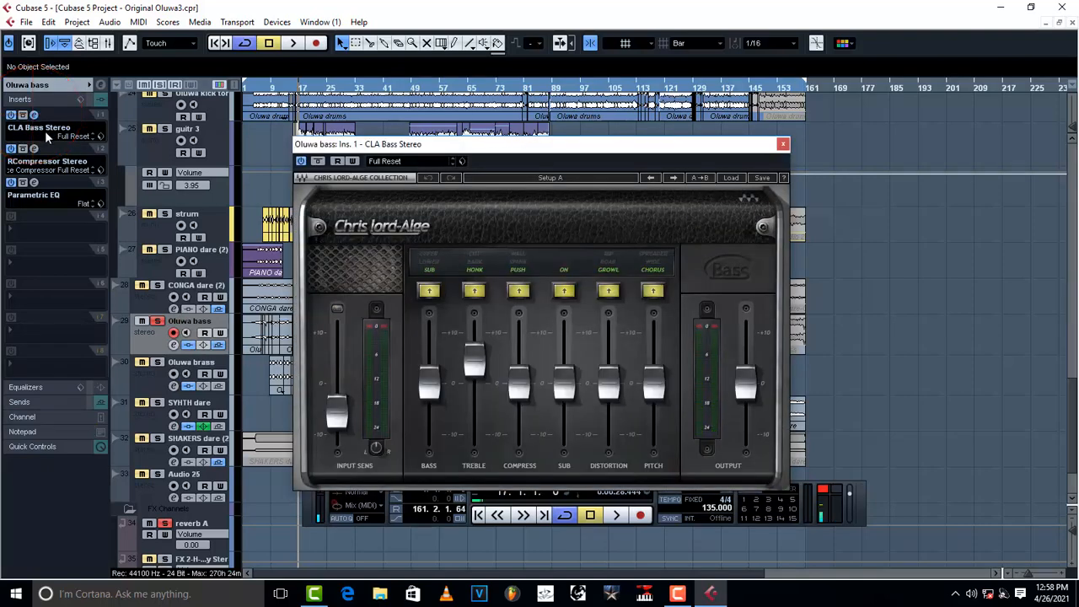
click(48, 133)
mouse_move(52, 126)
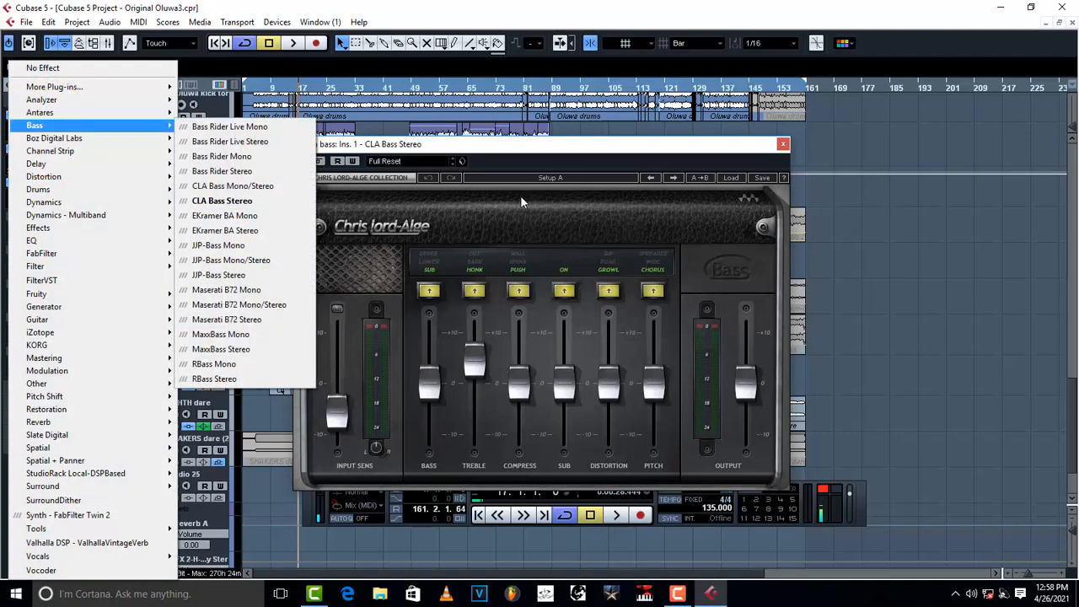
click(530, 154)
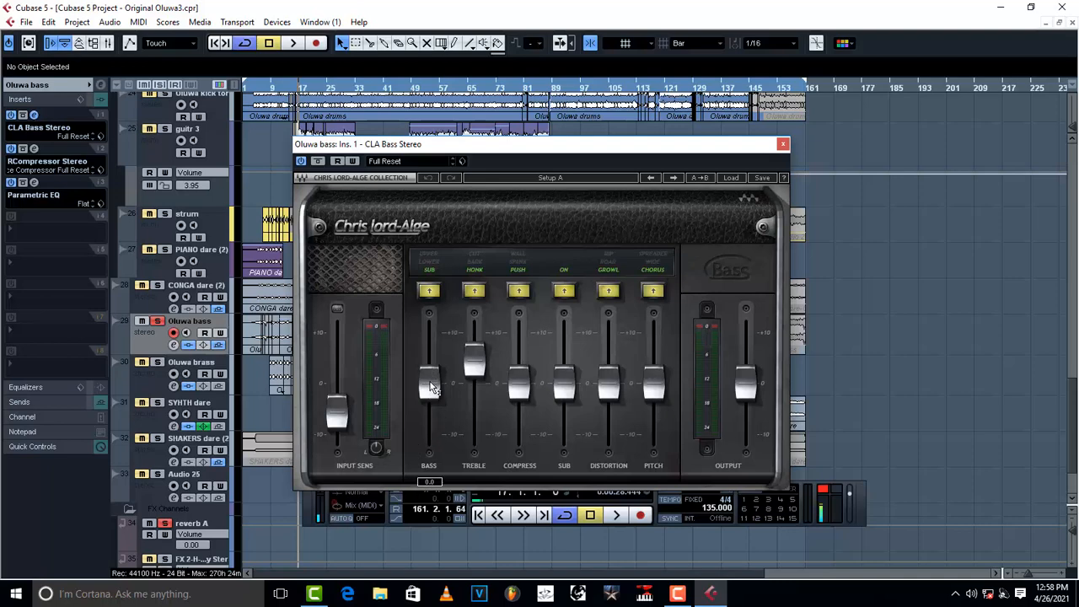
click(781, 142)
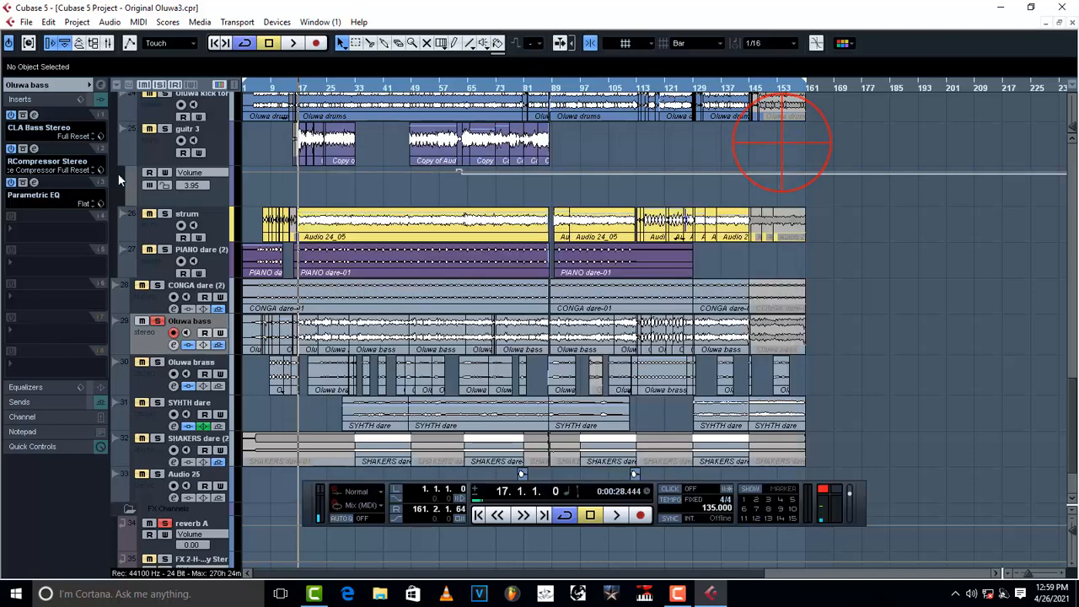
- Examine the band settings of the Parametric EQ on the bass track's third insert, and close the plug-in window
click(34, 182)
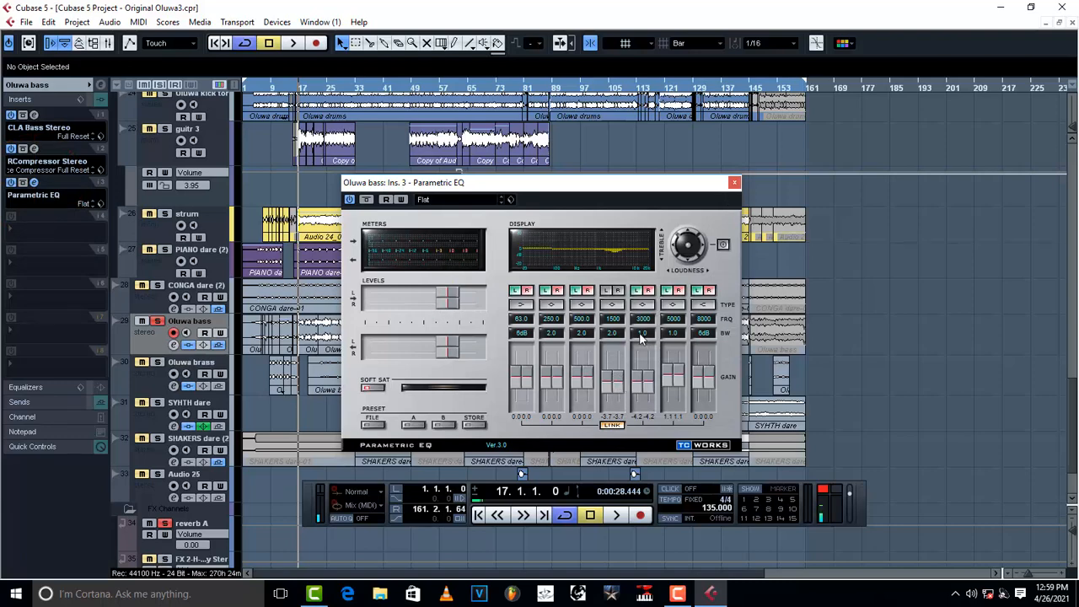
click(734, 183)
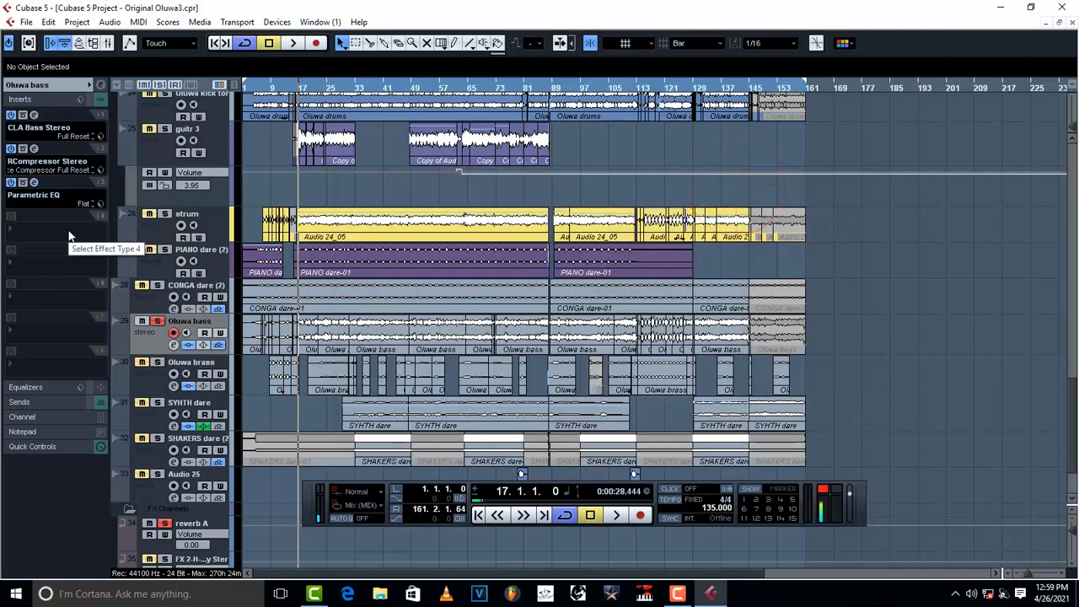
click(34, 183)
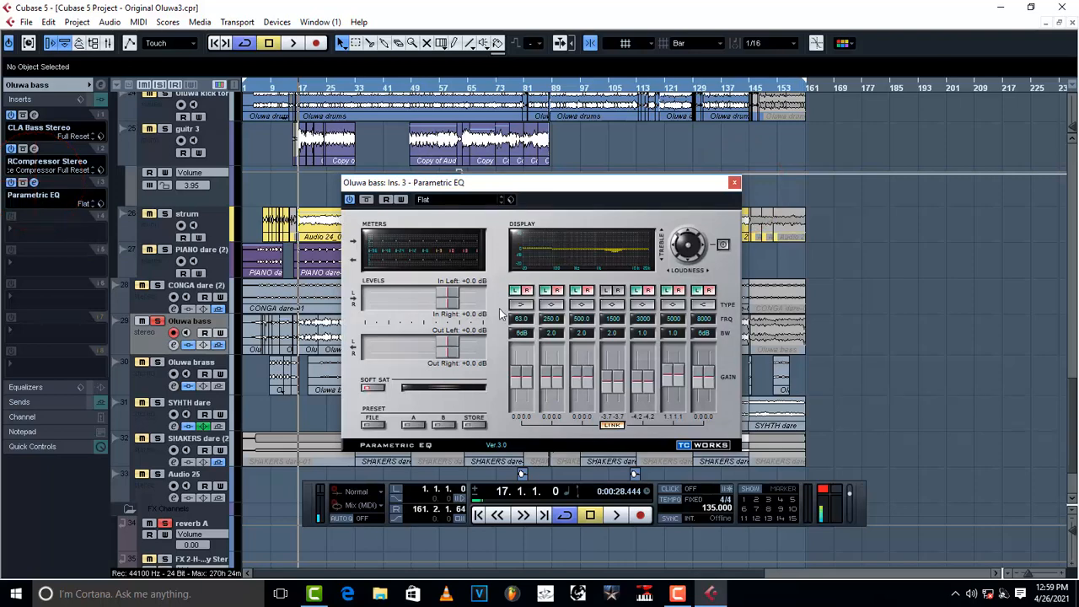
click(735, 183)
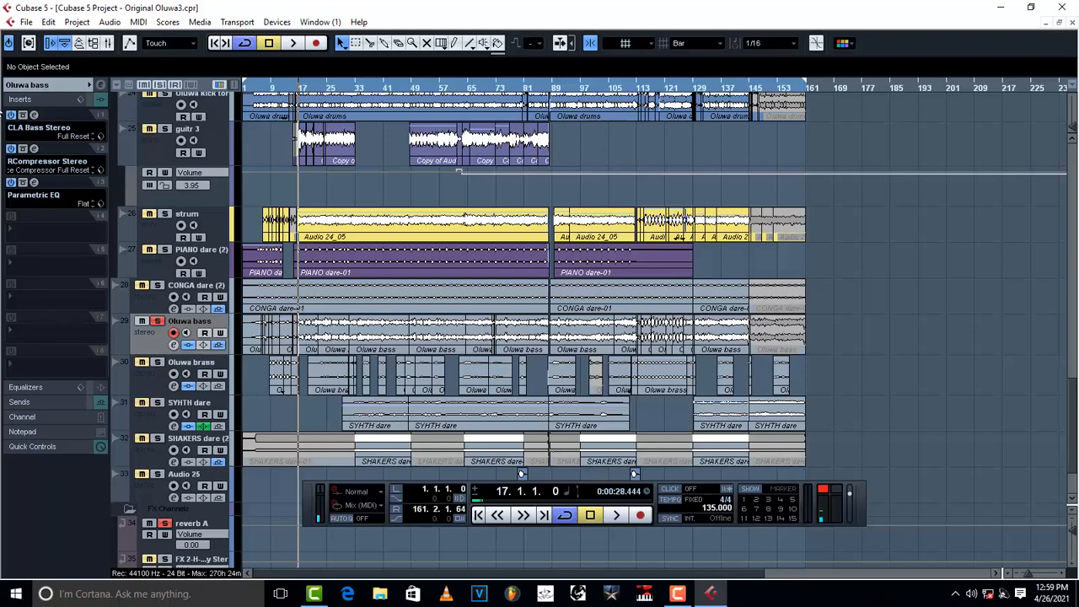
- Switch off CLA Bass, RCompressor and Parametric EQ on the Oluwa bass track and play the unprocessed bass from bar 17
click(11, 115)
click(11, 149)
click(10, 182)
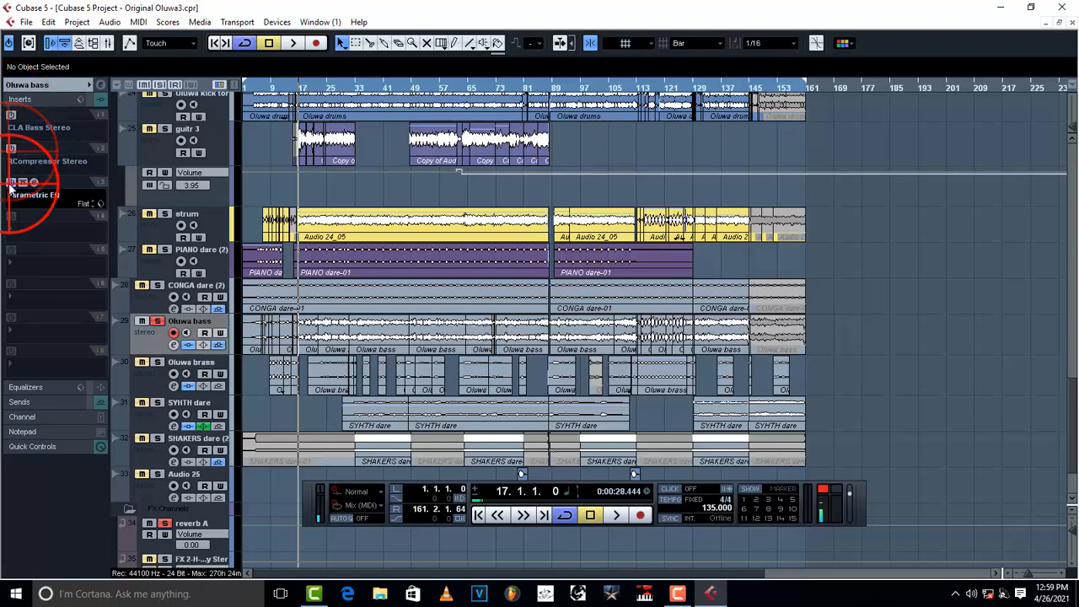
key(space)
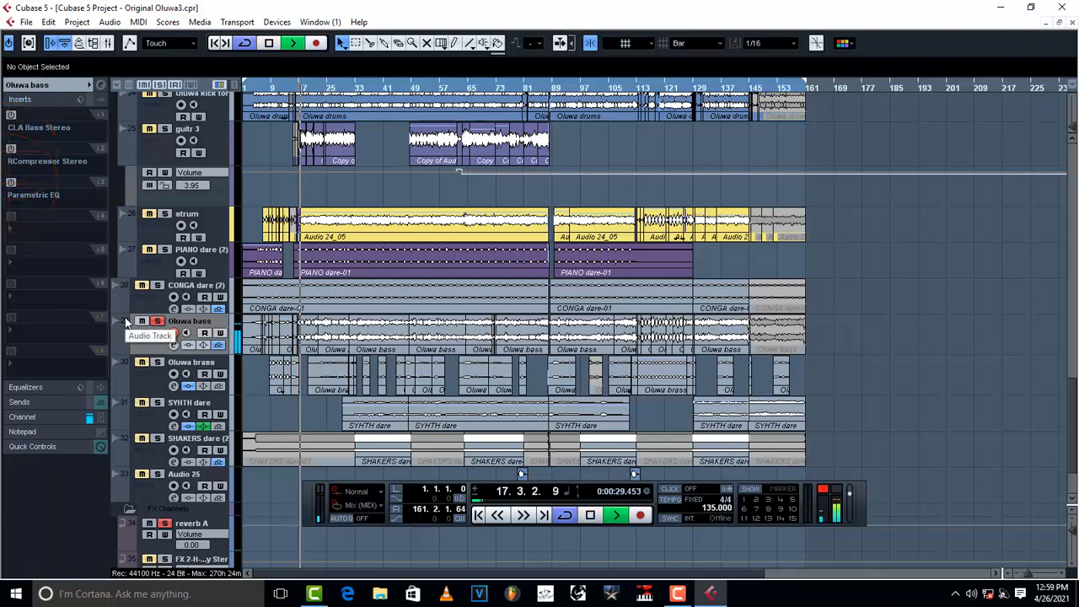
key(space)
- Switch the three bass inserts back on and play the processed bass from bar 17 for comparison
click(11, 115)
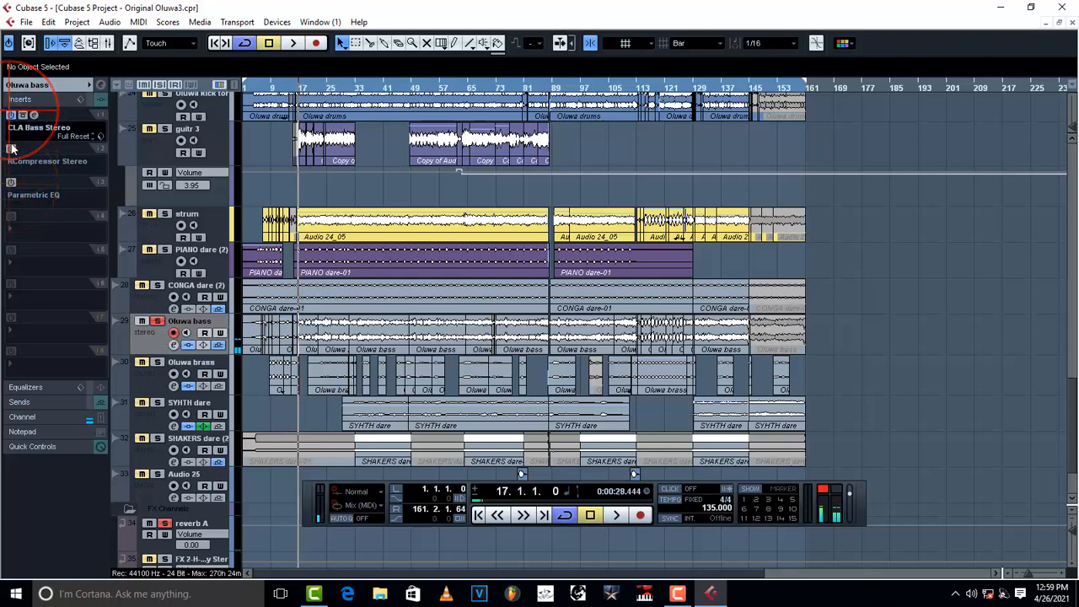
click(11, 148)
click(11, 182)
key(space)
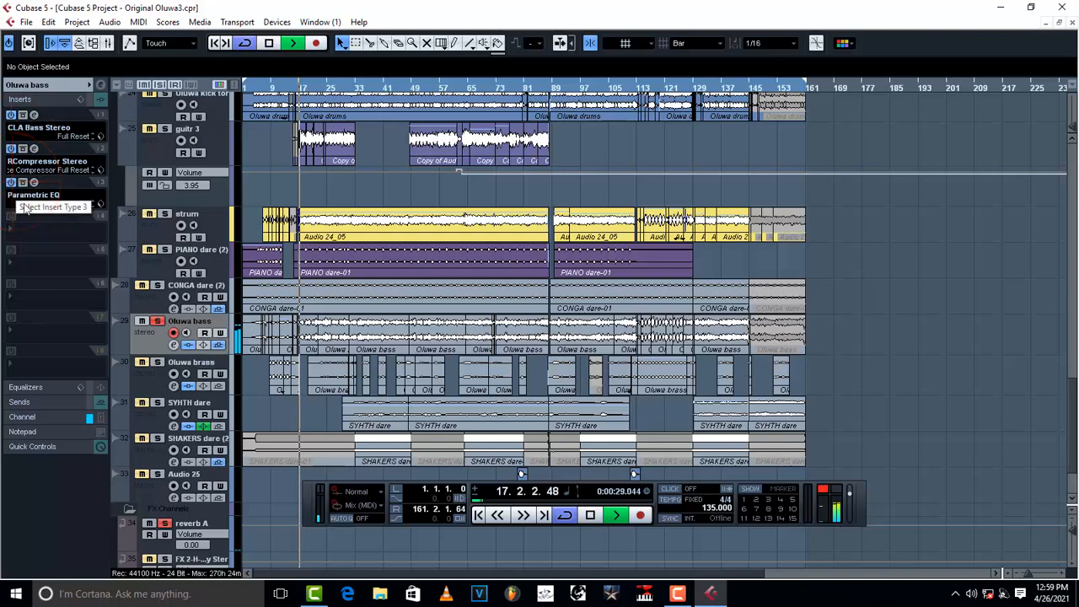
key(space)
- Turn off solo on the Oluwa bass track, select and solo Oluwa brass, and play the brass from bar 11
click(158, 324)
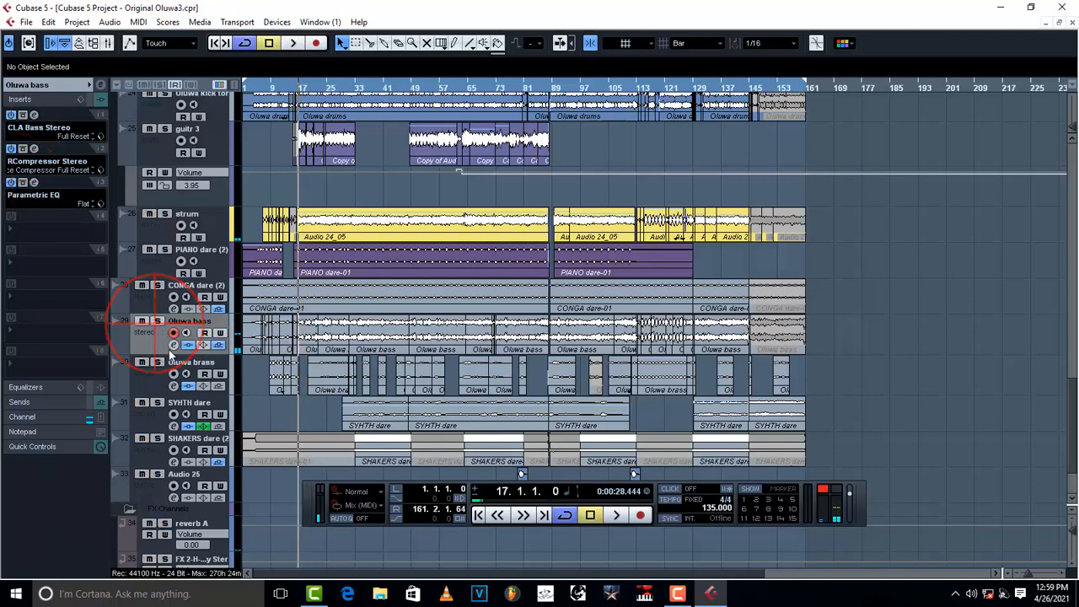
scroll(169, 353, down, 3)
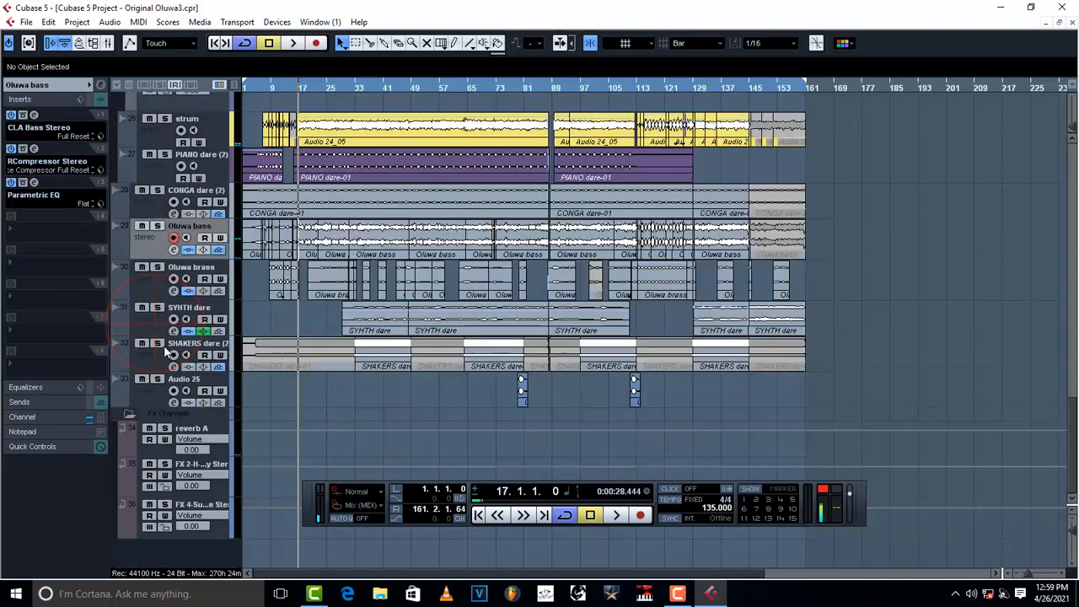
click(149, 281)
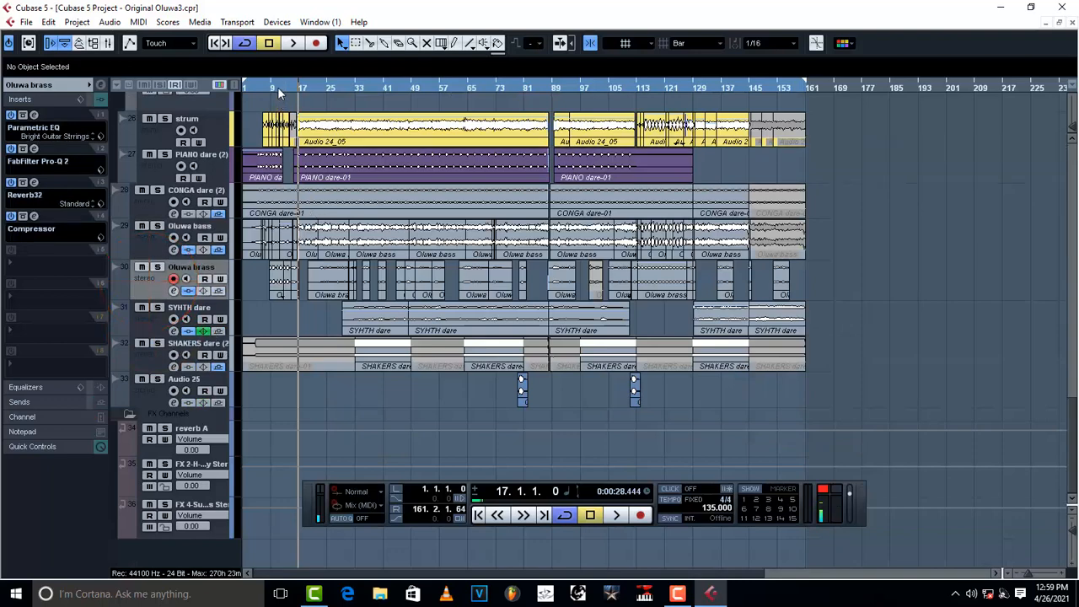
click(279, 89)
click(158, 267)
key(space)
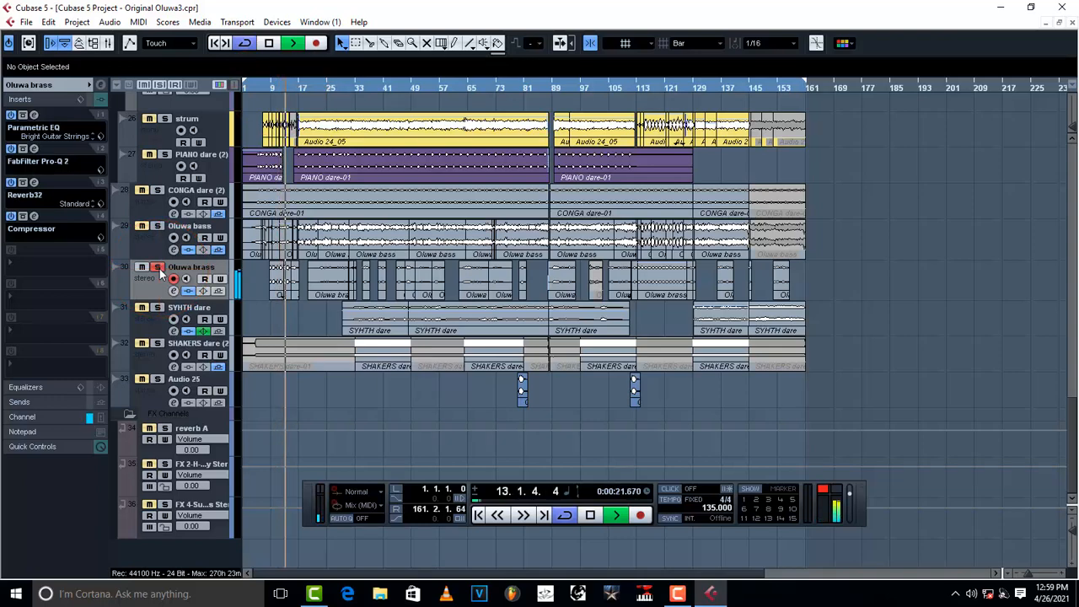
key(space)
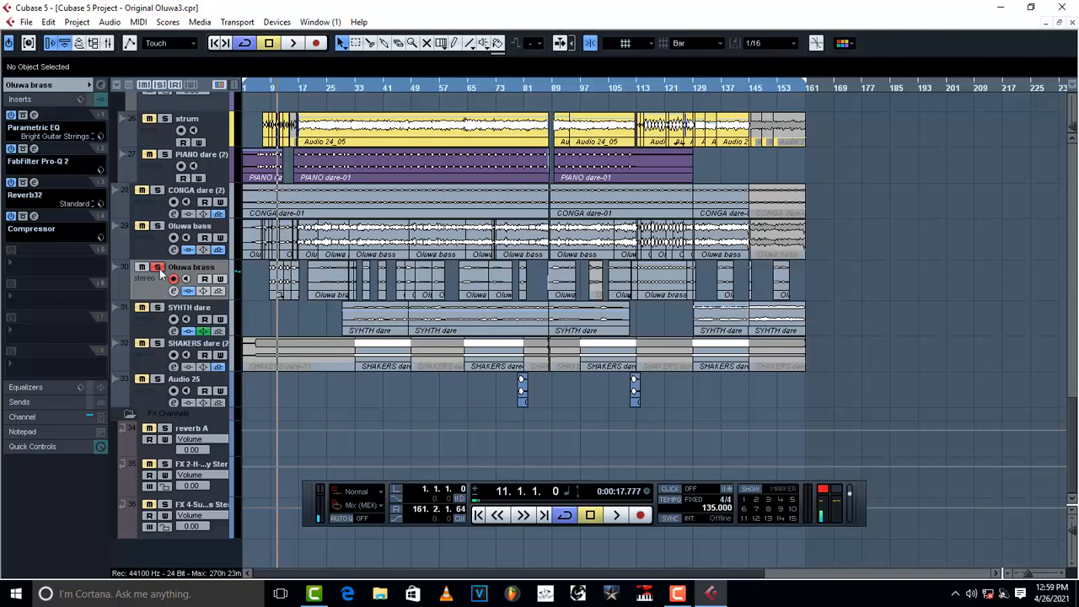
- Examine the brass track's Parametric EQ and FabFilter Pro-Q 2 curves, closing each plug-in window
click(34, 116)
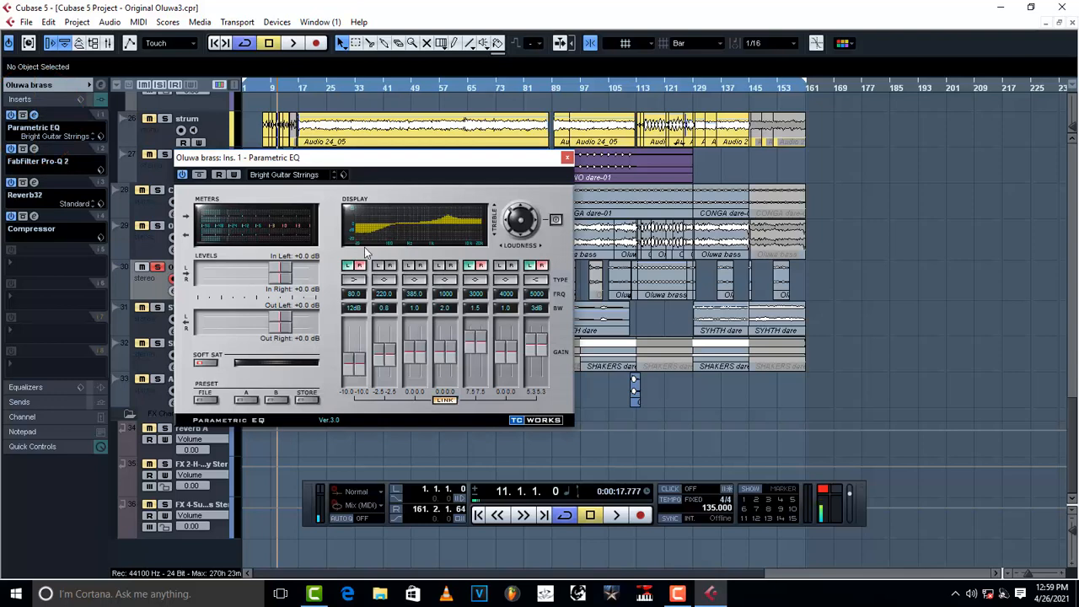
click(567, 159)
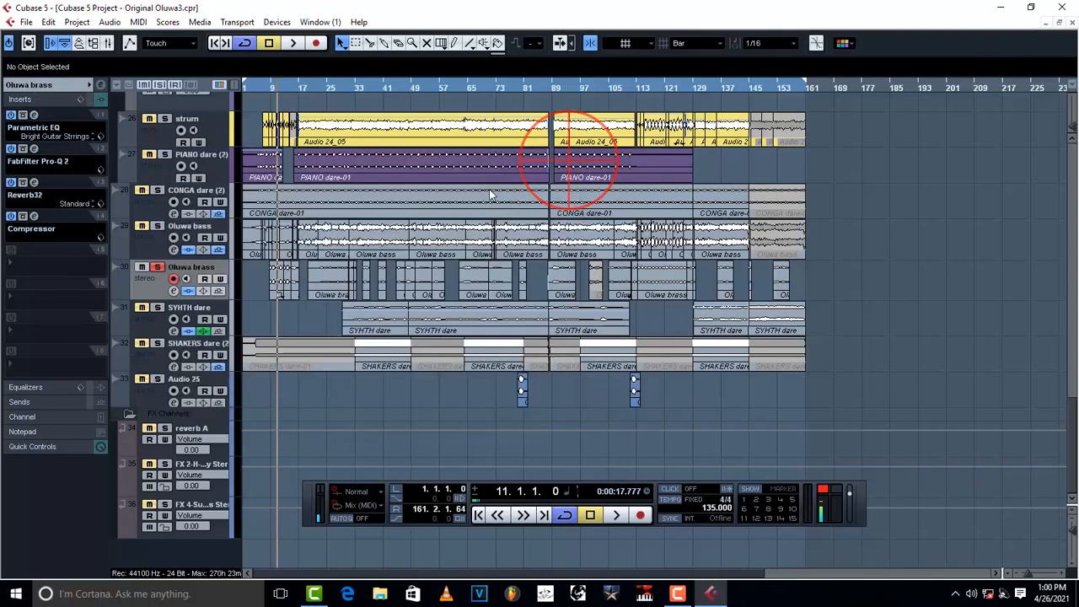
click(34, 149)
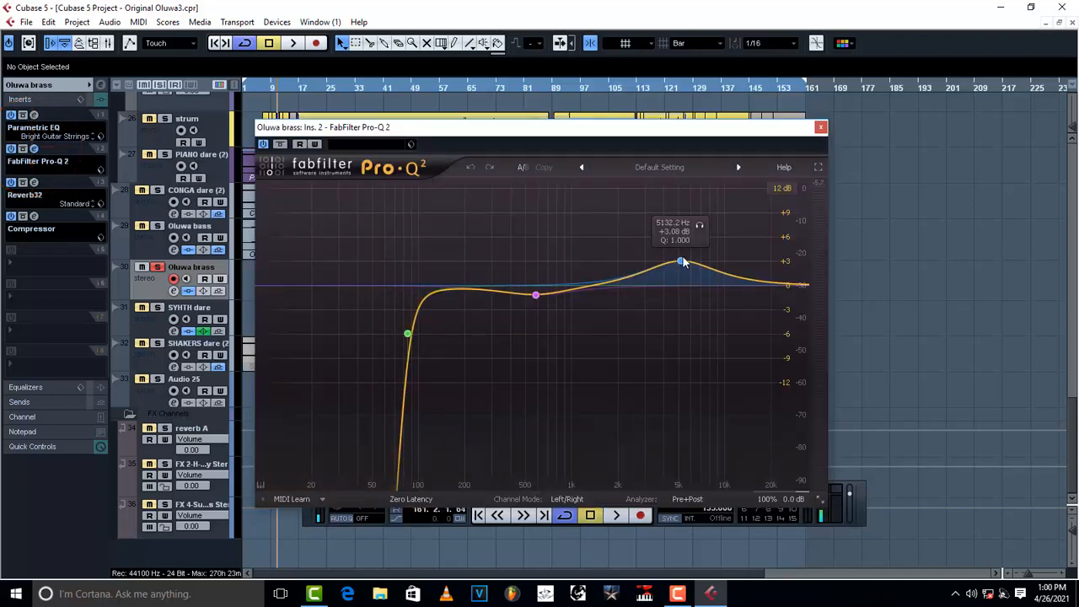
click(820, 127)
- Examine the brass track's Reverb32 and Compressor settings, closing each plug-in window
click(34, 194)
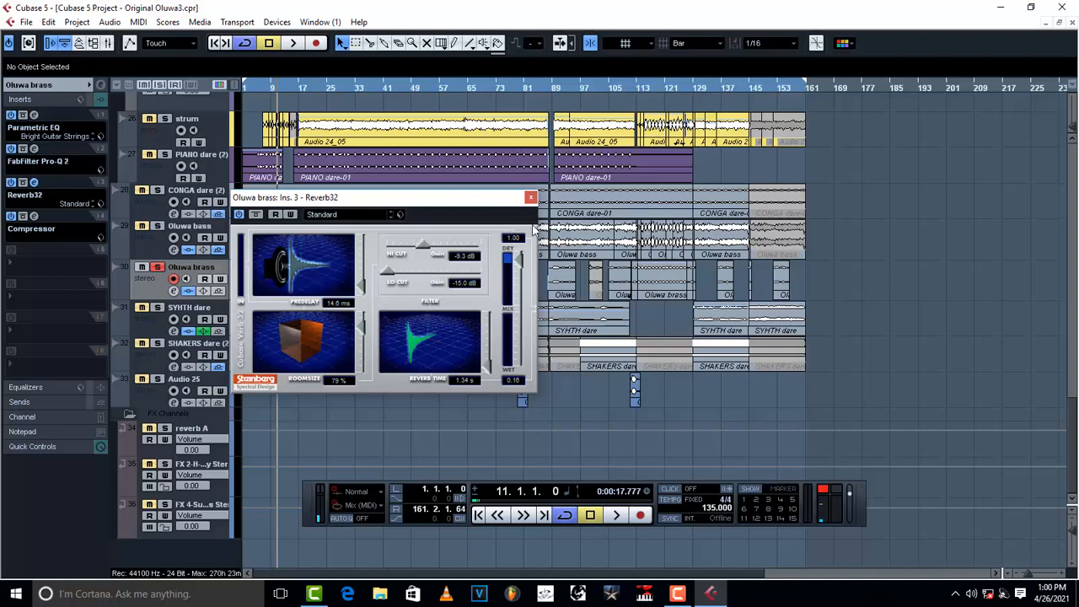
click(531, 199)
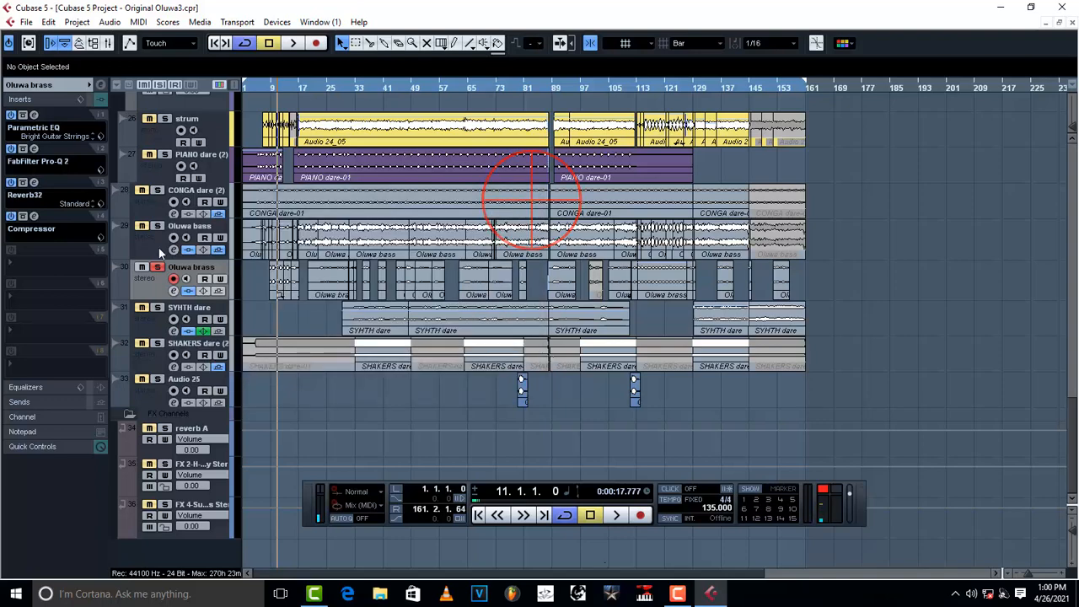
click(34, 217)
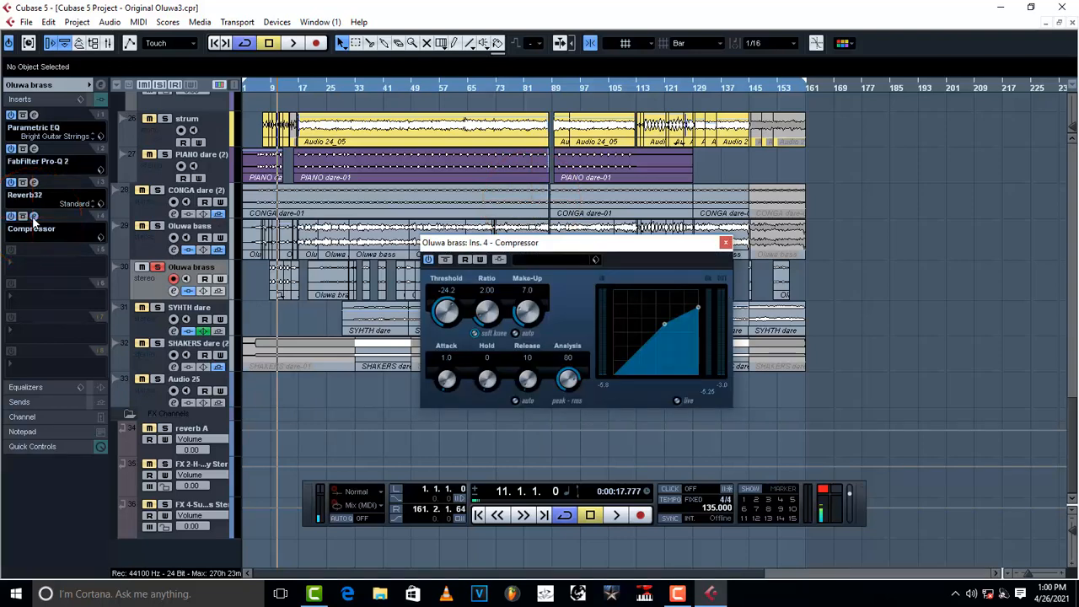
click(34, 217)
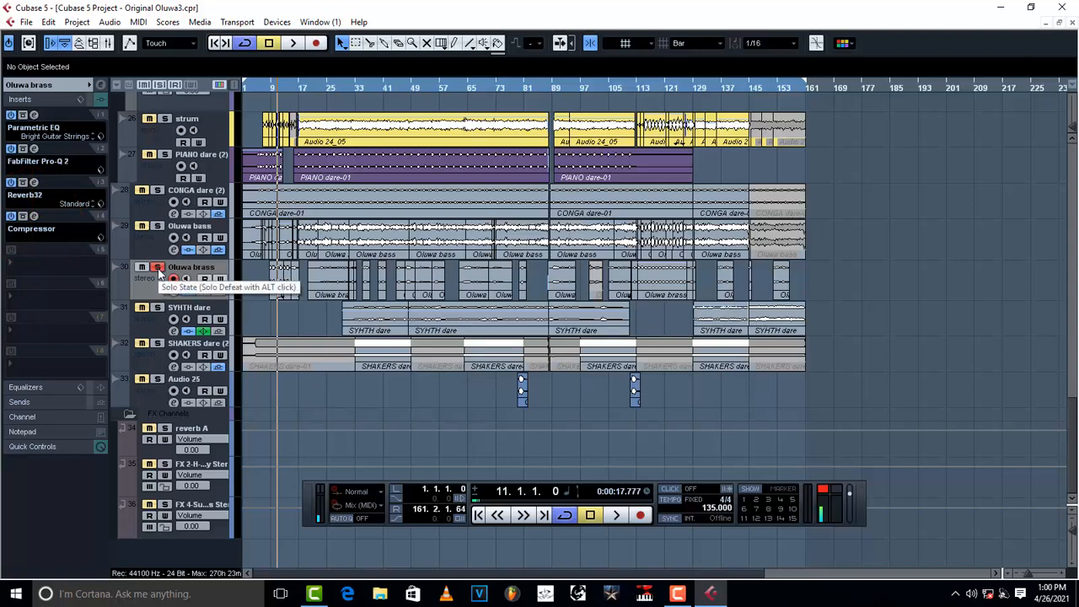
- Play the brass with its inserts, switch off all four inserts, and play the unprocessed brass from bar 11
key(space)
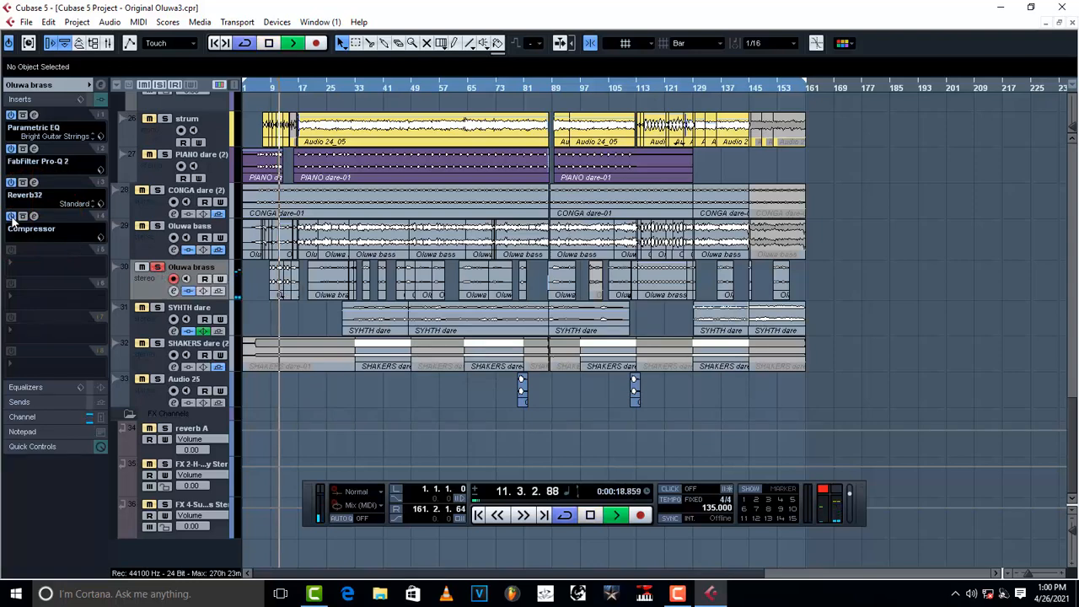
click(11, 216)
key(space)
click(11, 183)
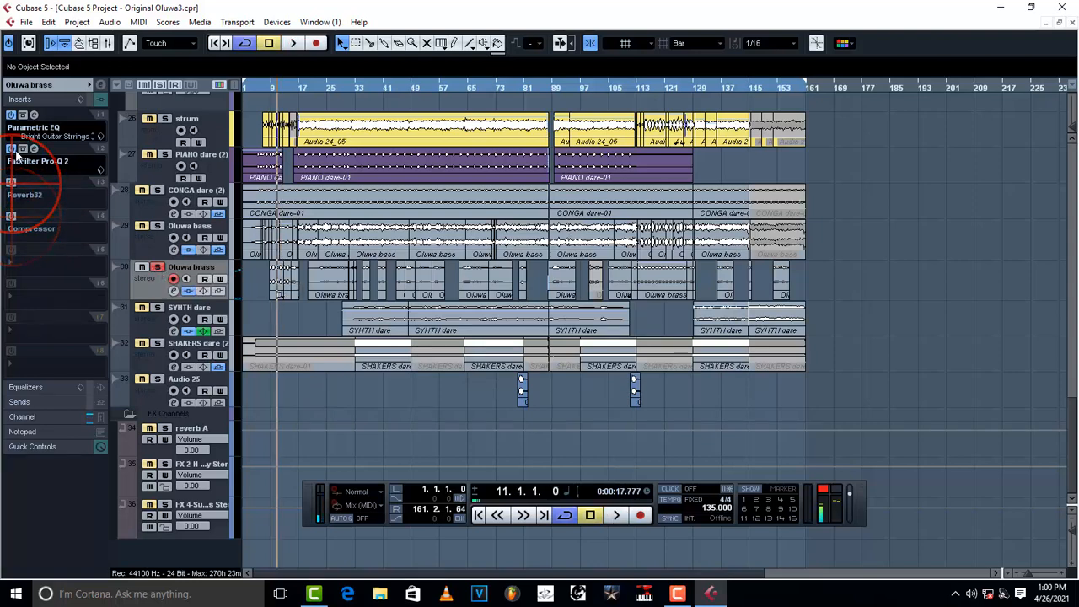
click(11, 149)
click(11, 115)
key(space)
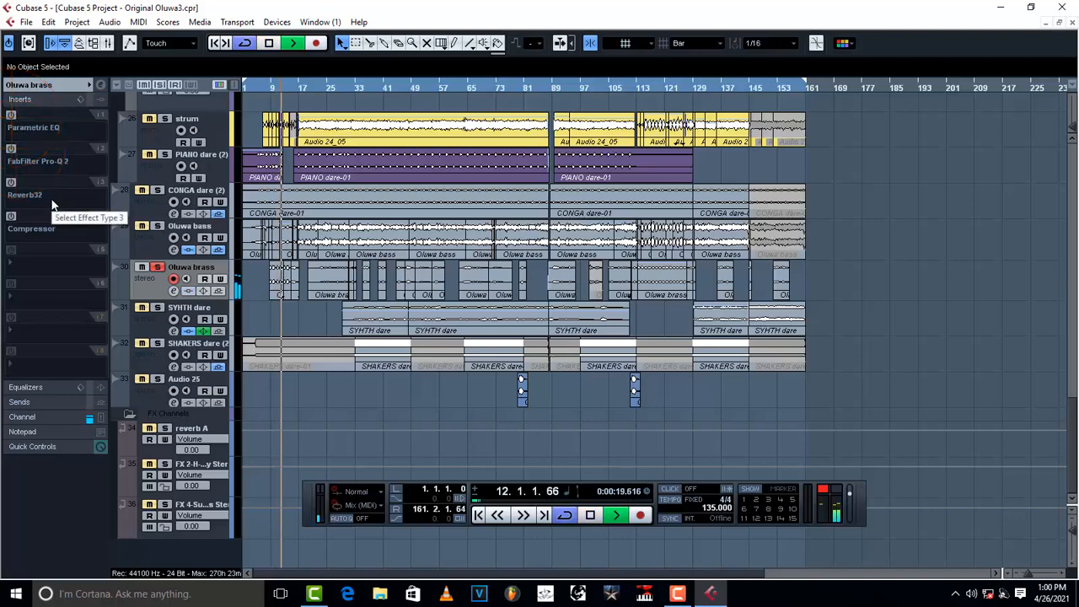
key(space)
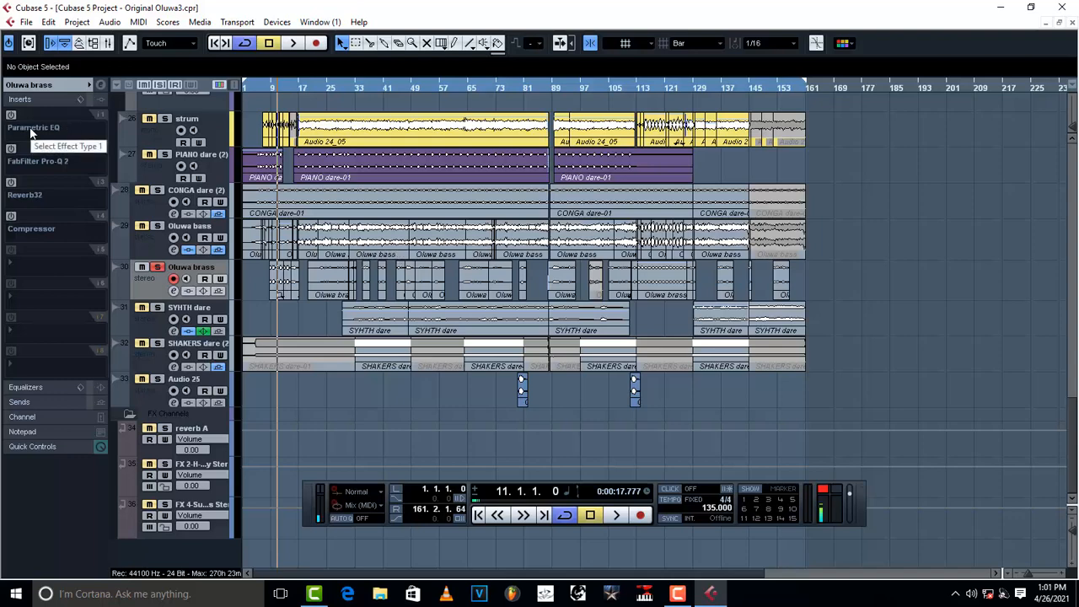
- Switch all four brass inserts back on and play the processed brass from bar 11
click(11, 182)
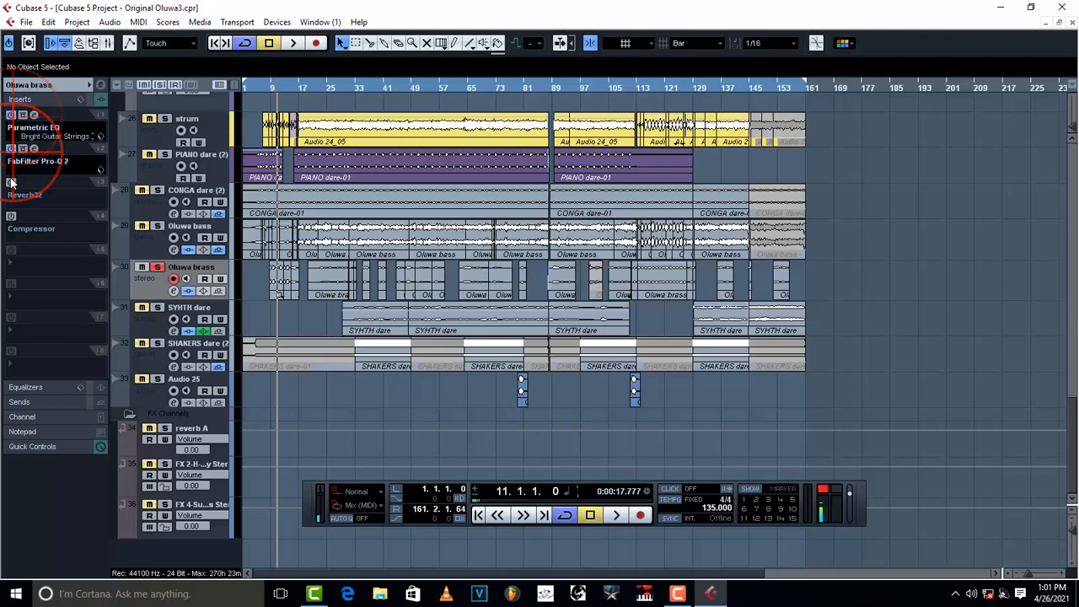
click(11, 182)
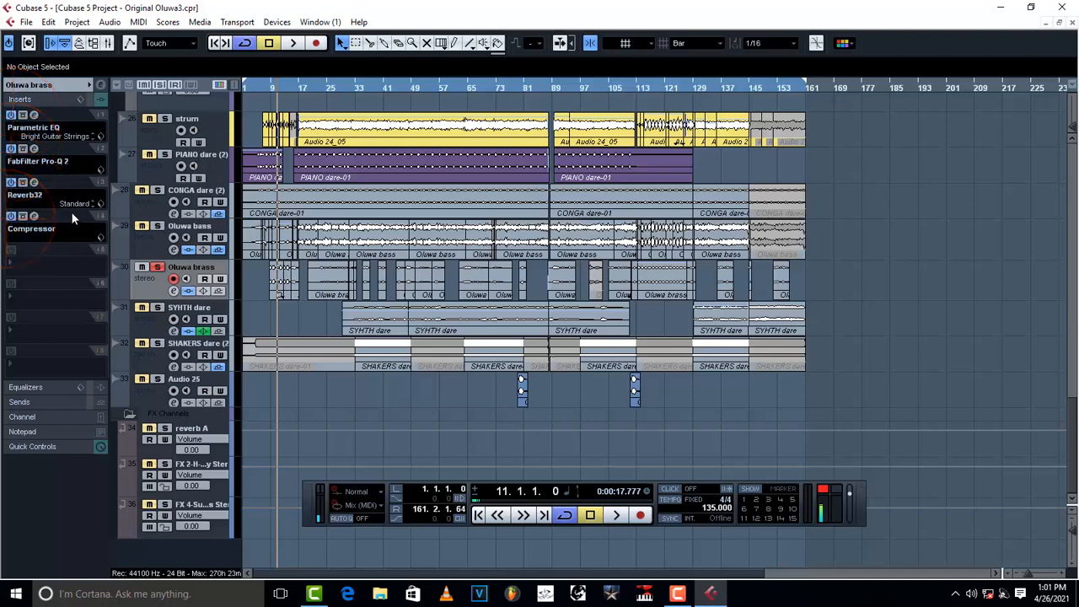
key(space)
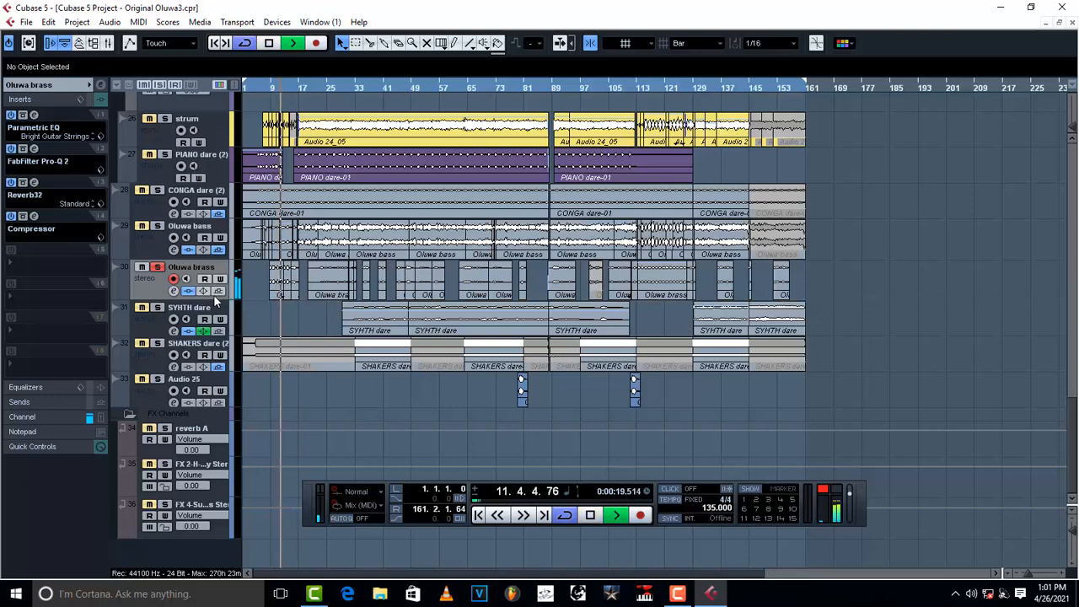
key(space)
- Select the SYHTH dare track, move solo from the brass to it, and play the synth from bar 43
click(160, 324)
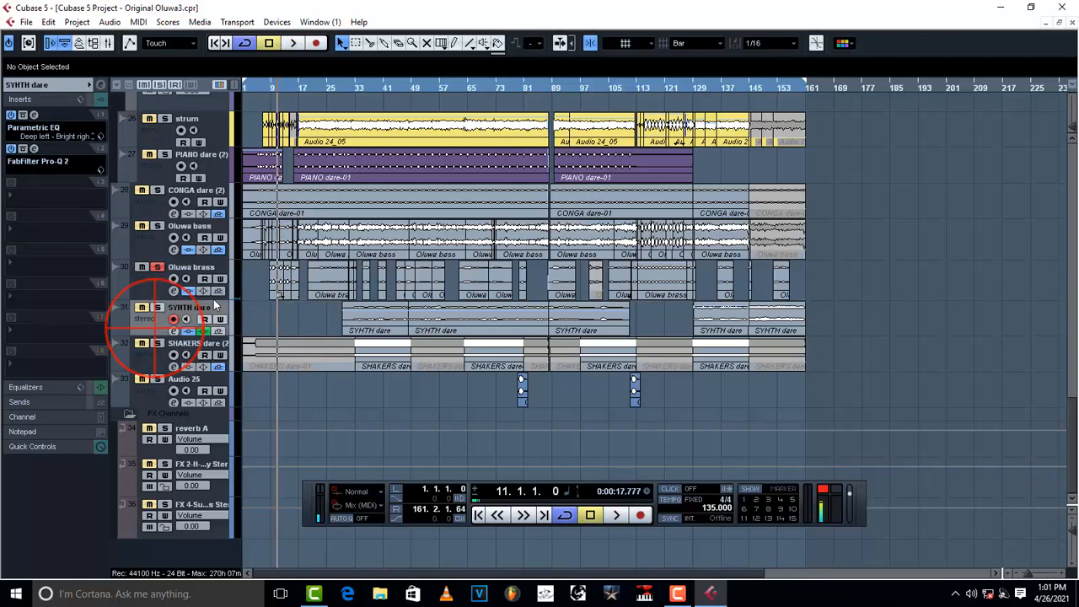
click(392, 88)
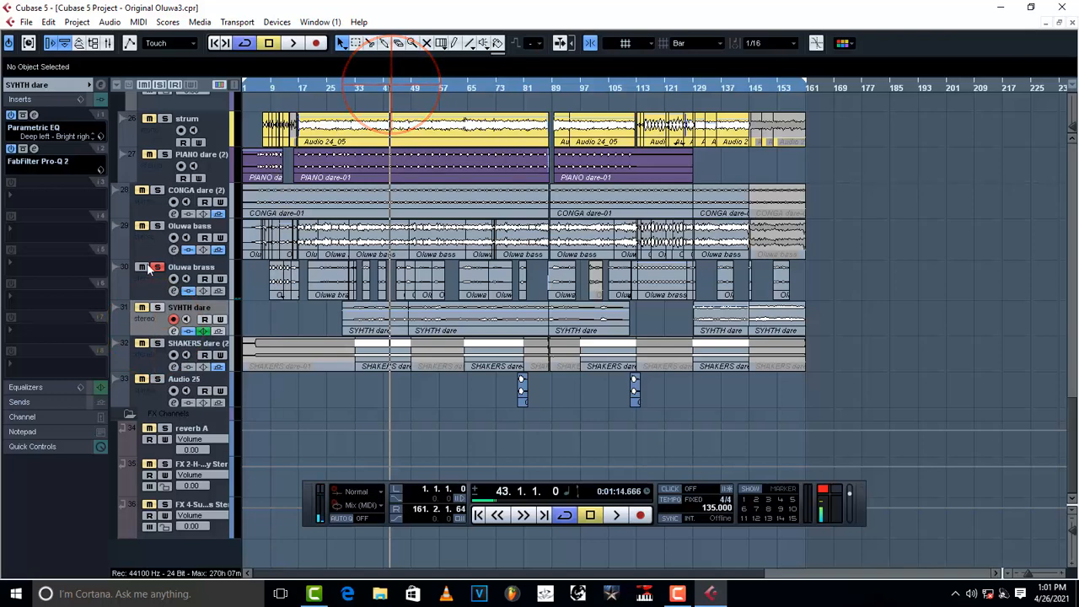
click(159, 308)
key(space)
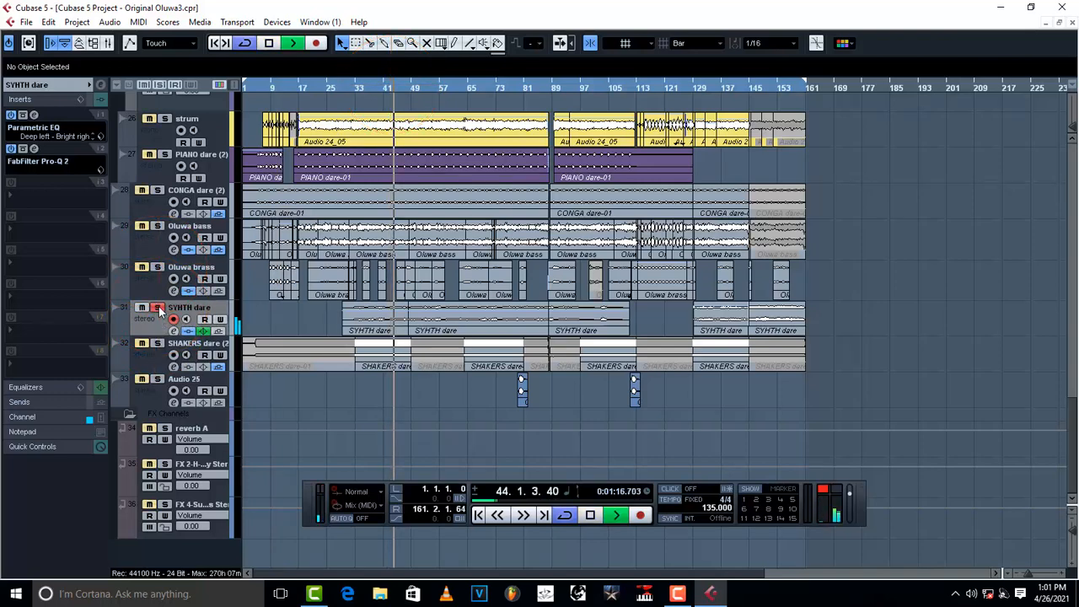
key(space)
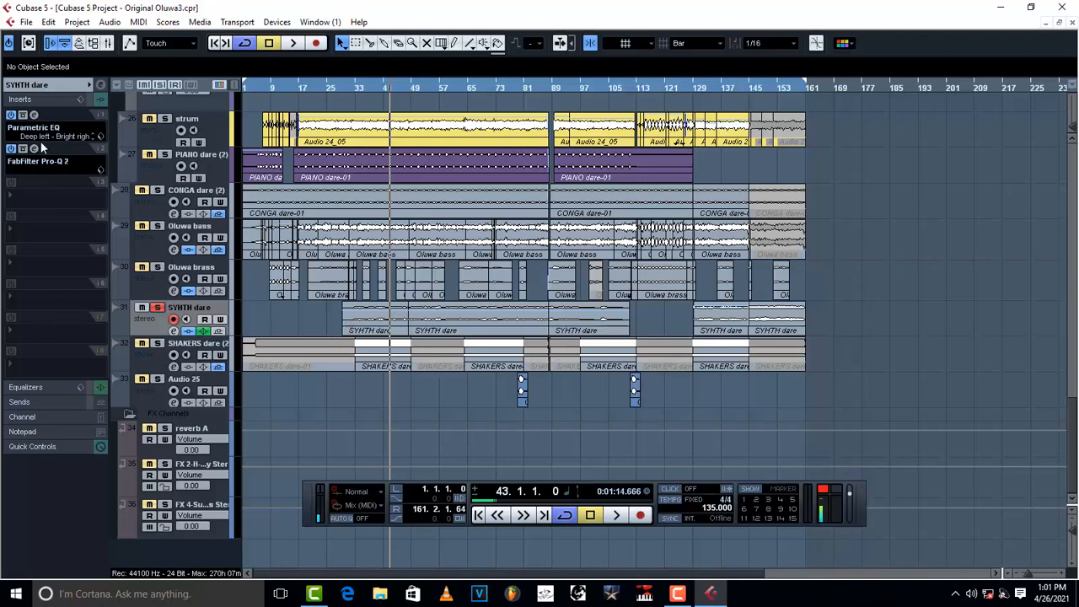
- Switch off the synth's Parametric EQ and FabFilter Pro-Q 2 inserts and play the unprocessed synth from bar 43
click(10, 115)
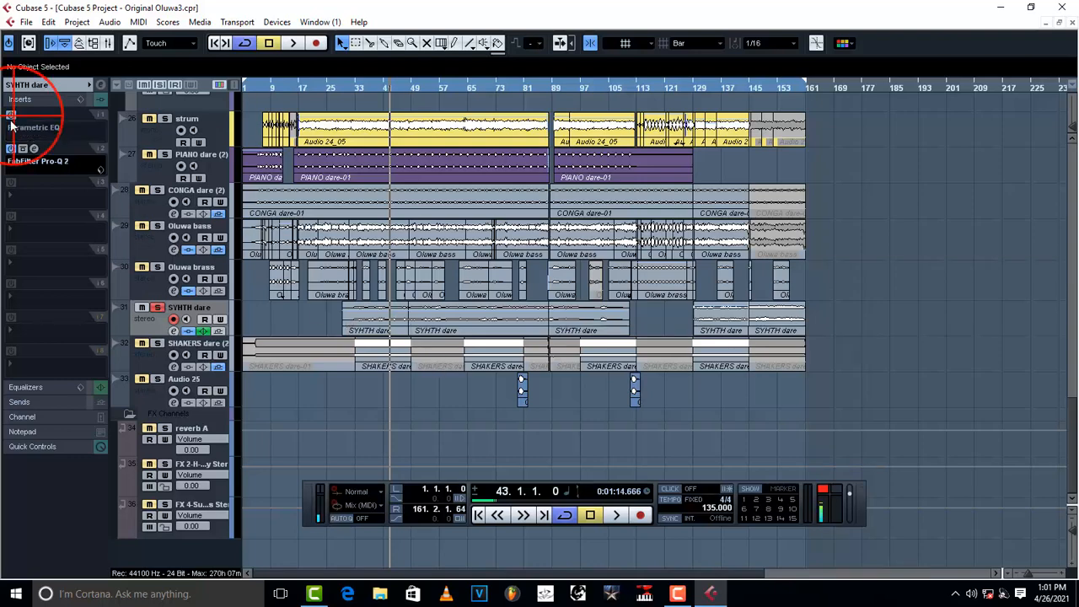
click(11, 149)
key(space)
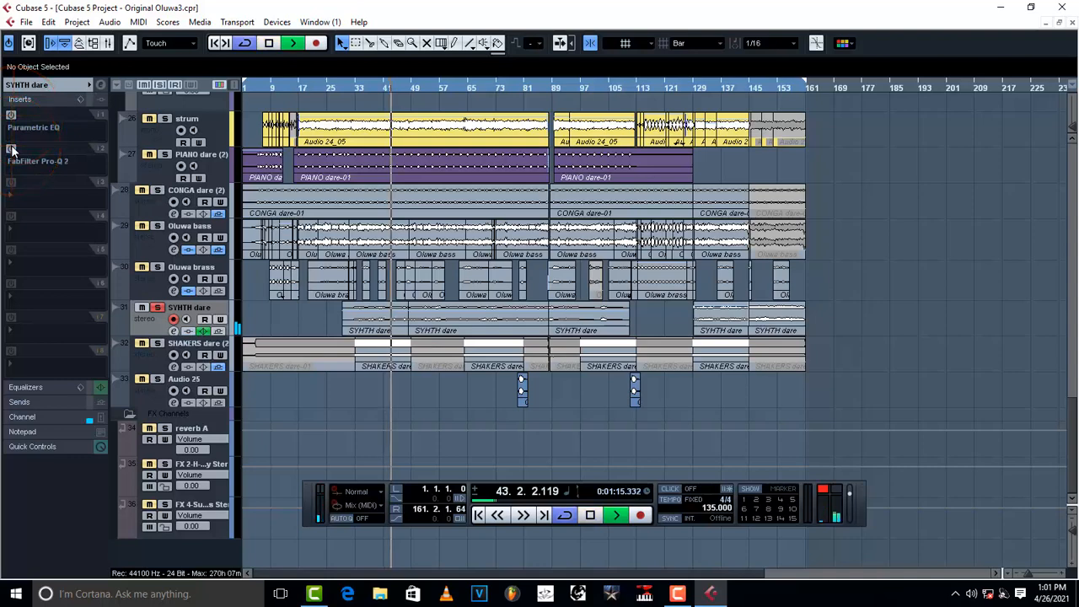
key(space)
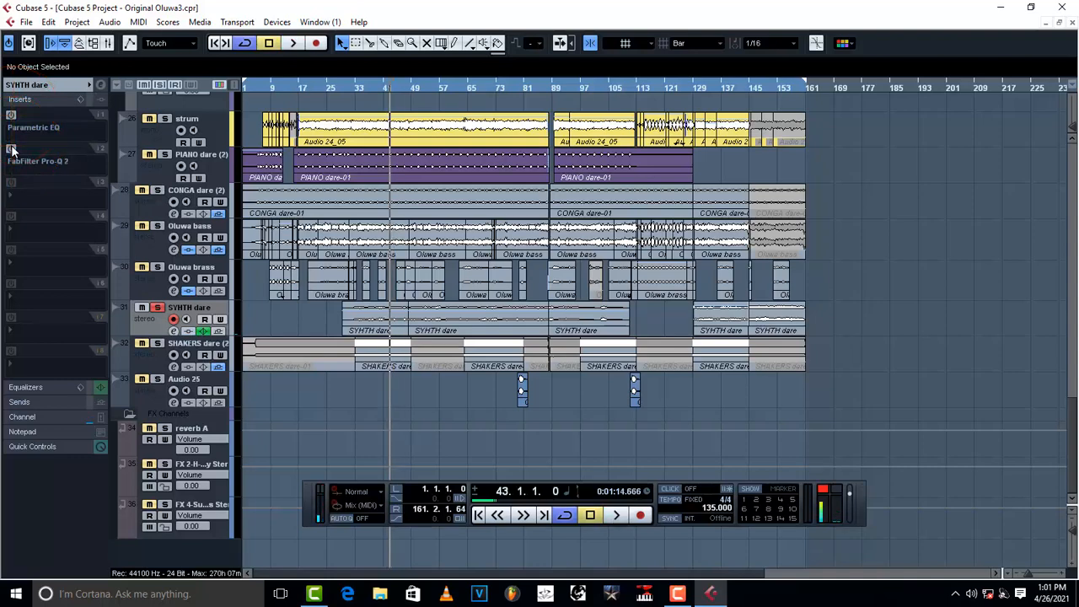
- Switch both synth inserts back on and examine the Parametric EQ settings, closing its window
click(12, 149)
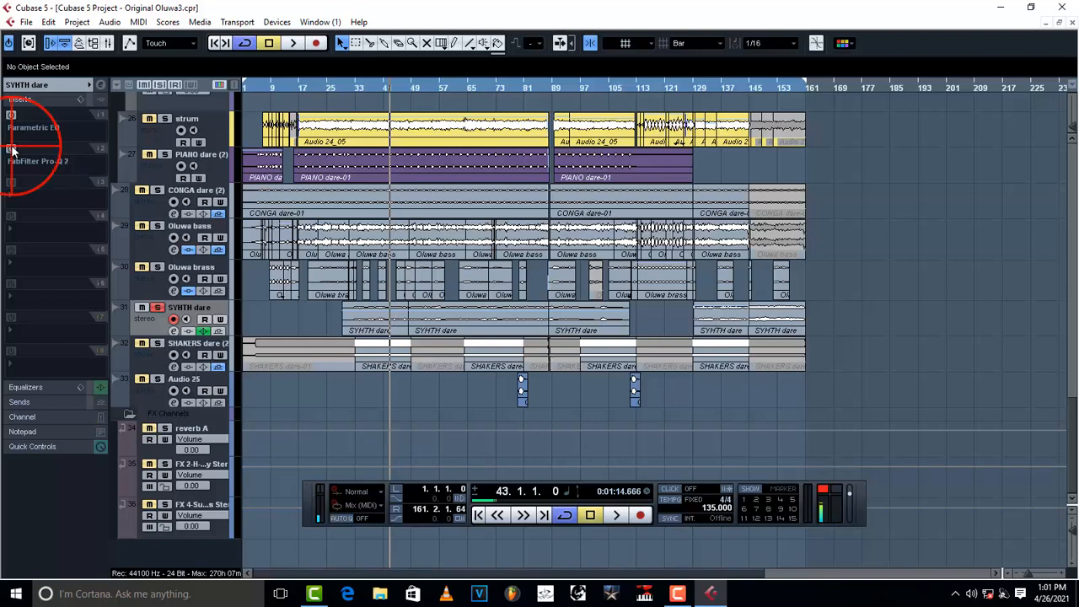
click(11, 115)
click(34, 115)
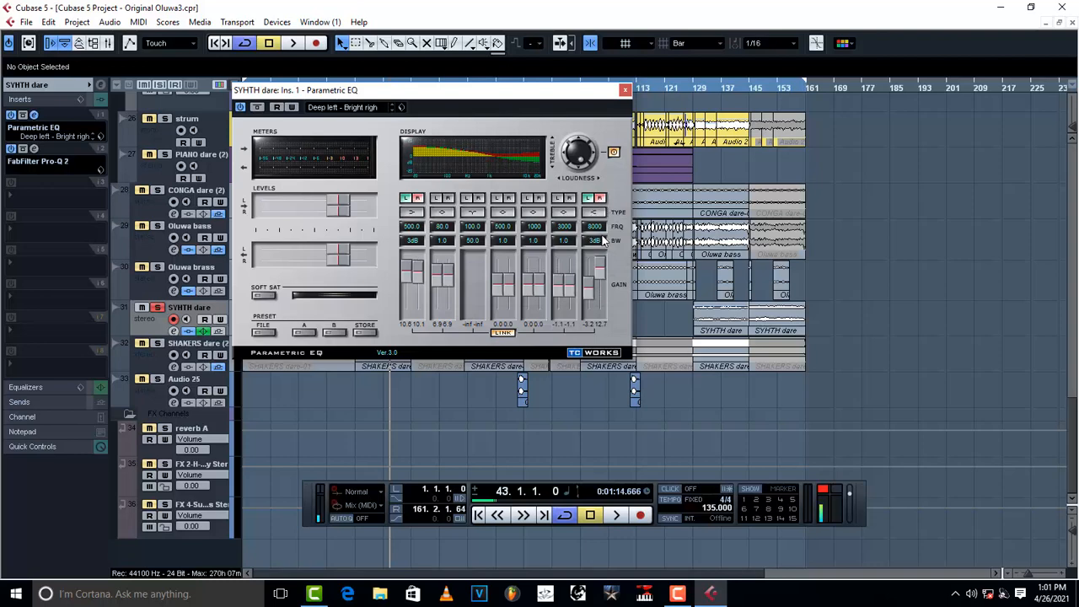
click(625, 90)
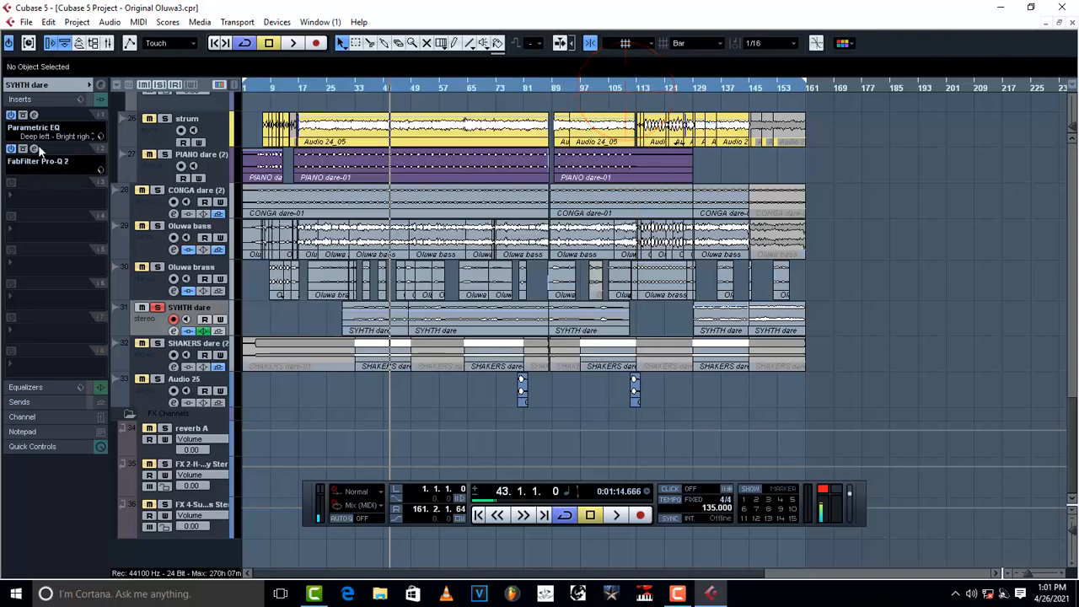
- Examine the bands of the synth's FabFilter Pro-Q 2 curve and close the plug-in window
click(32, 149)
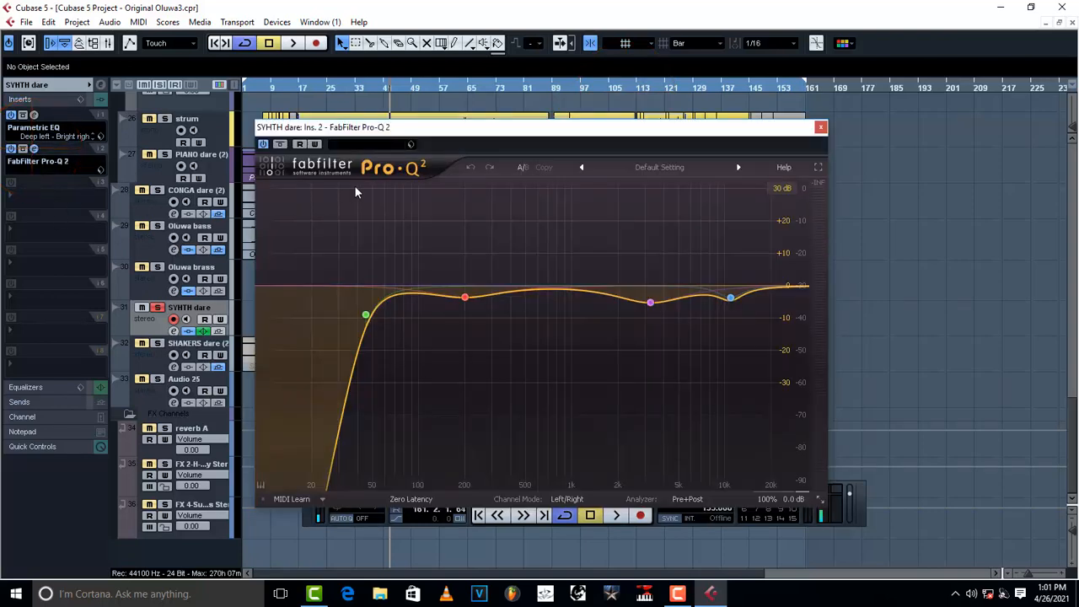
mouse_move(468, 297)
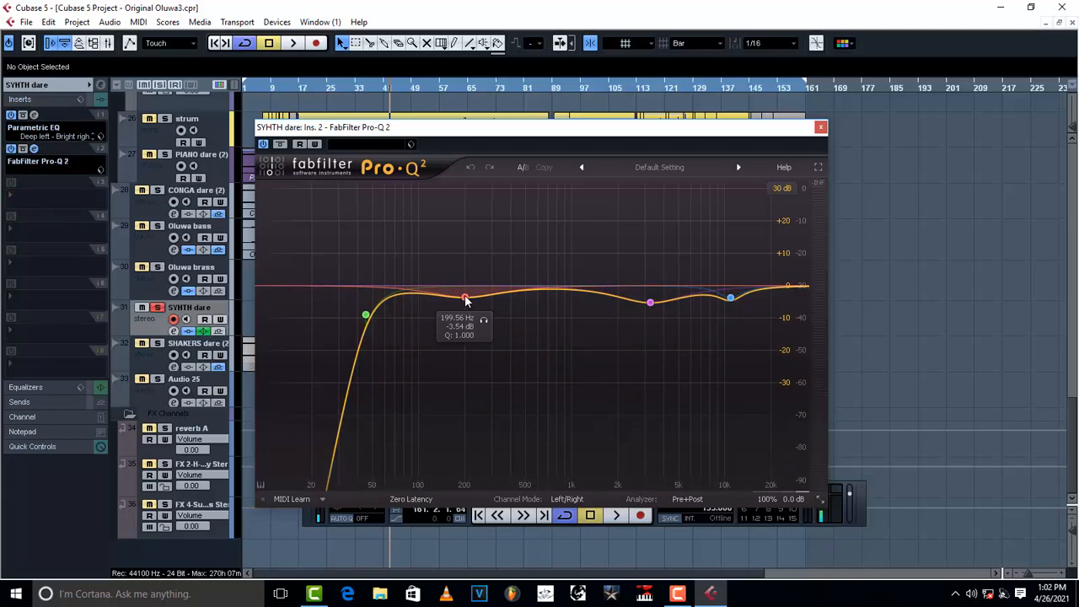
mouse_move(650, 305)
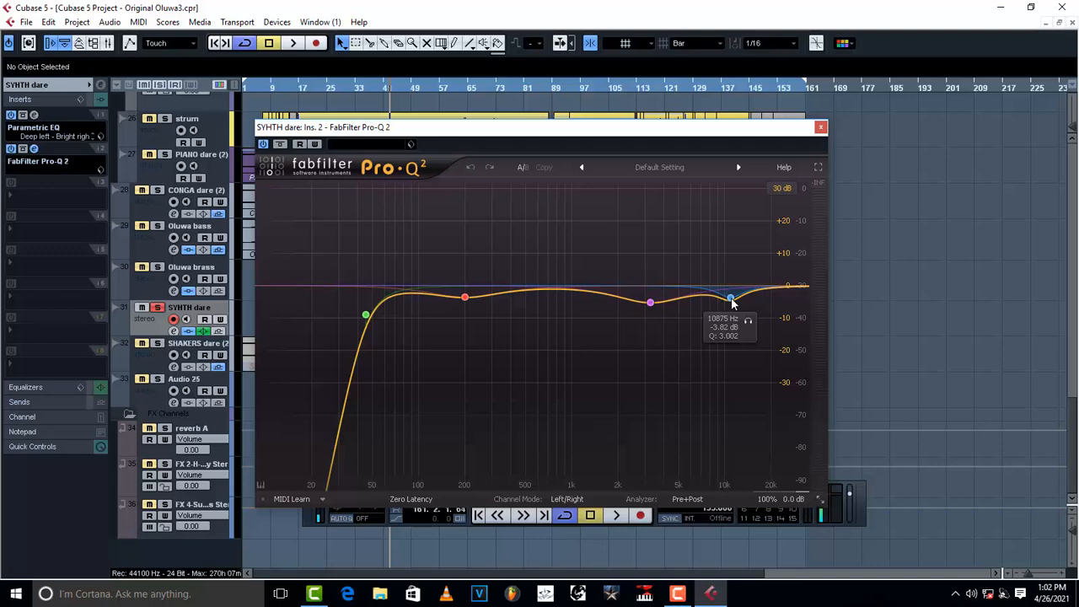
click(820, 127)
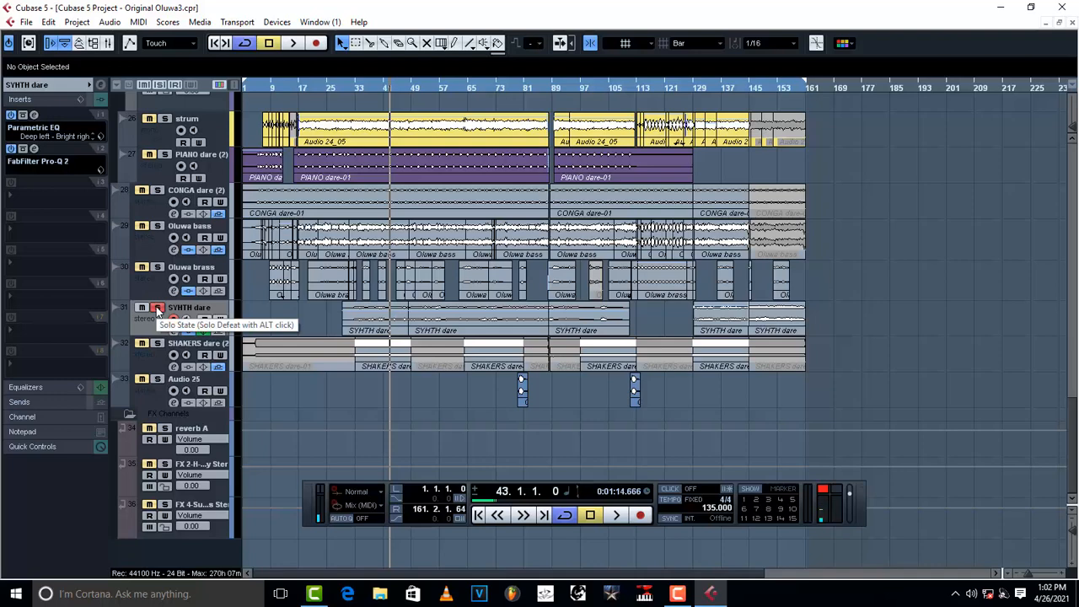
- Play the processed synth from bar 43 and take the SYHTH dare track out of solo
key(space)
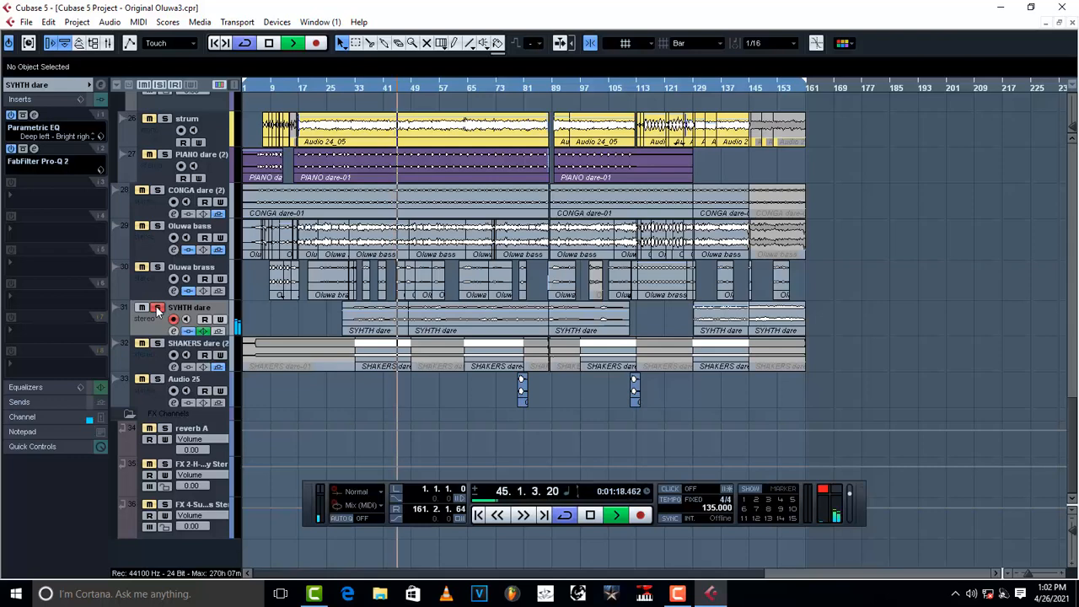
key(space)
click(157, 309)
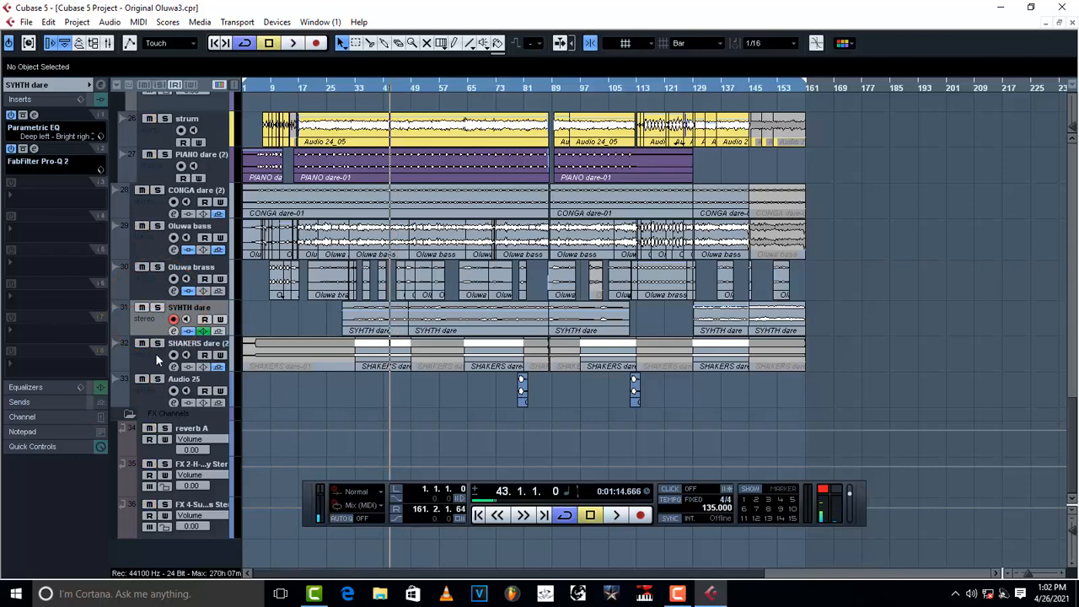
- Solo the SHAKERS dare (2) track and play the shakers from bar 43
click(157, 344)
key(space)
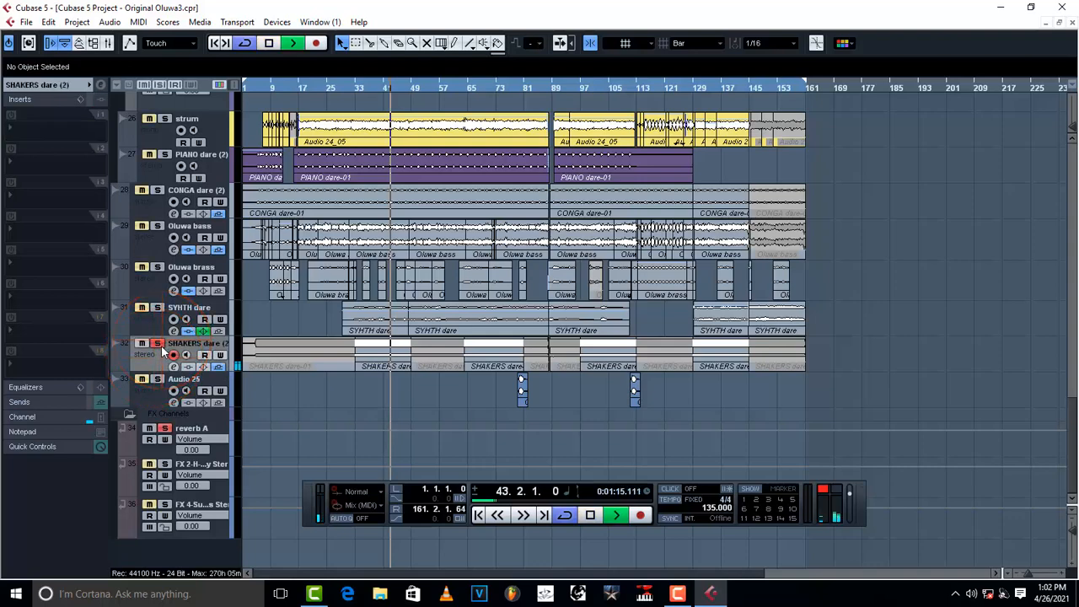
key(space)
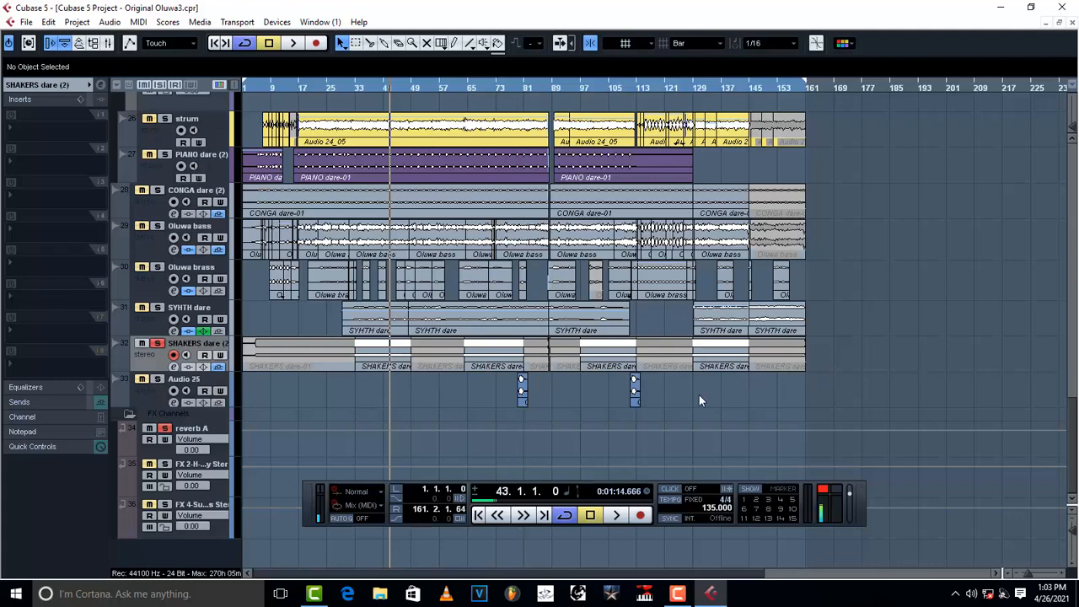
- Solo the strum, piano, conga, bass, brass, synth and Audio 25 tracks together with the shakers, and maximise the project window
scroll(888, 332, up, 5)
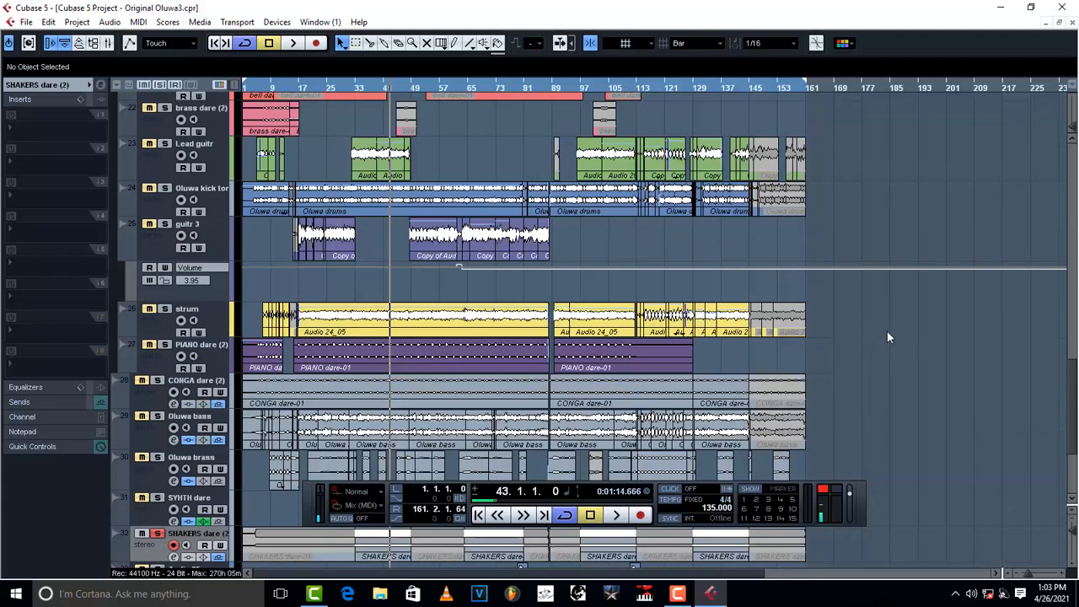
scroll(888, 331, down, 3)
click(145, 333)
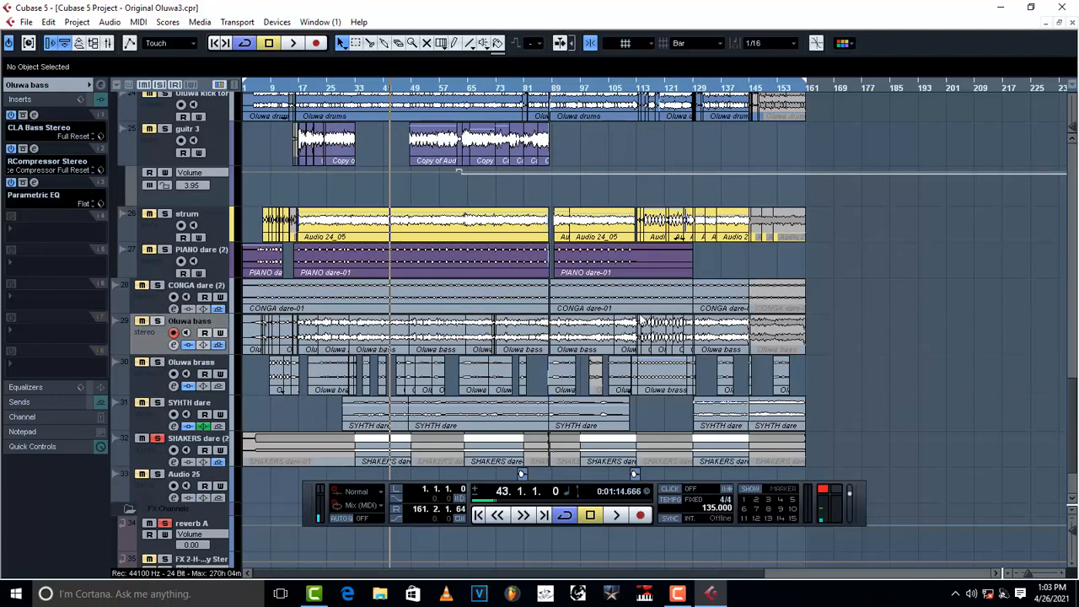
click(108, 43)
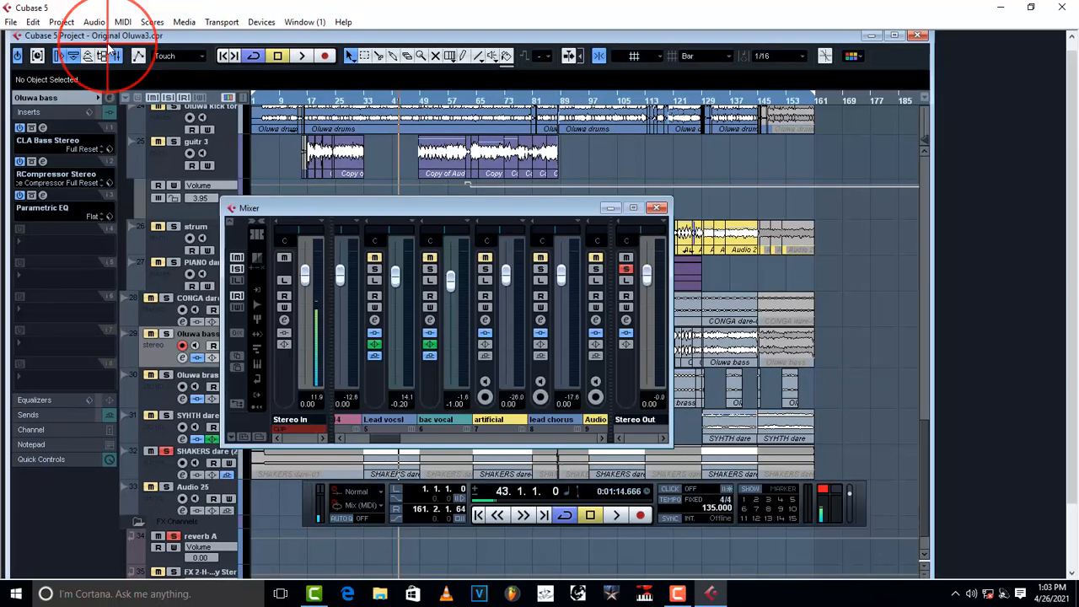
click(165, 335)
click(167, 300)
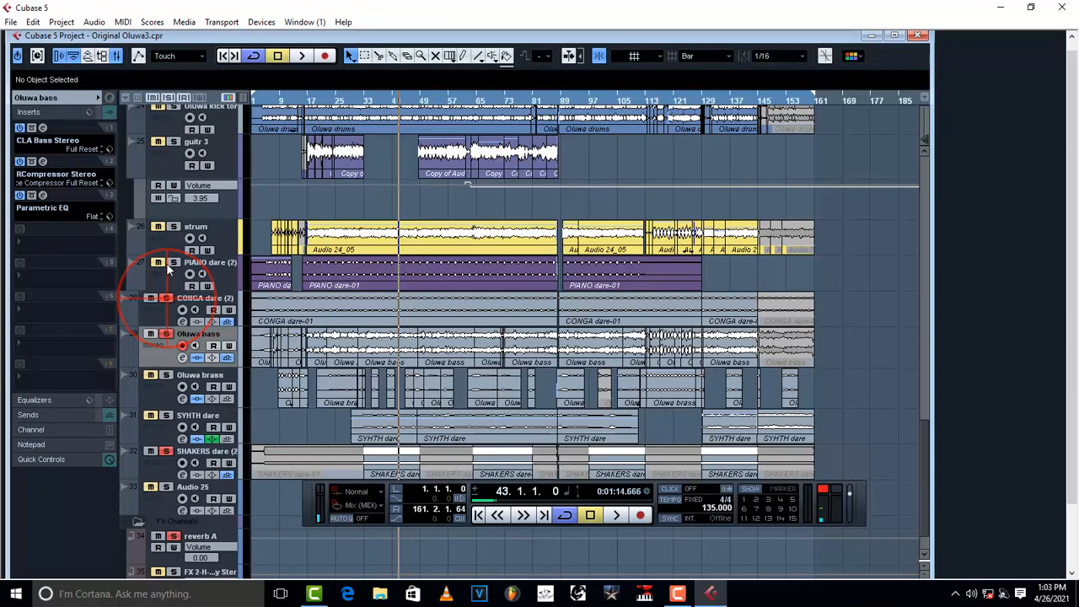
click(171, 264)
click(172, 227)
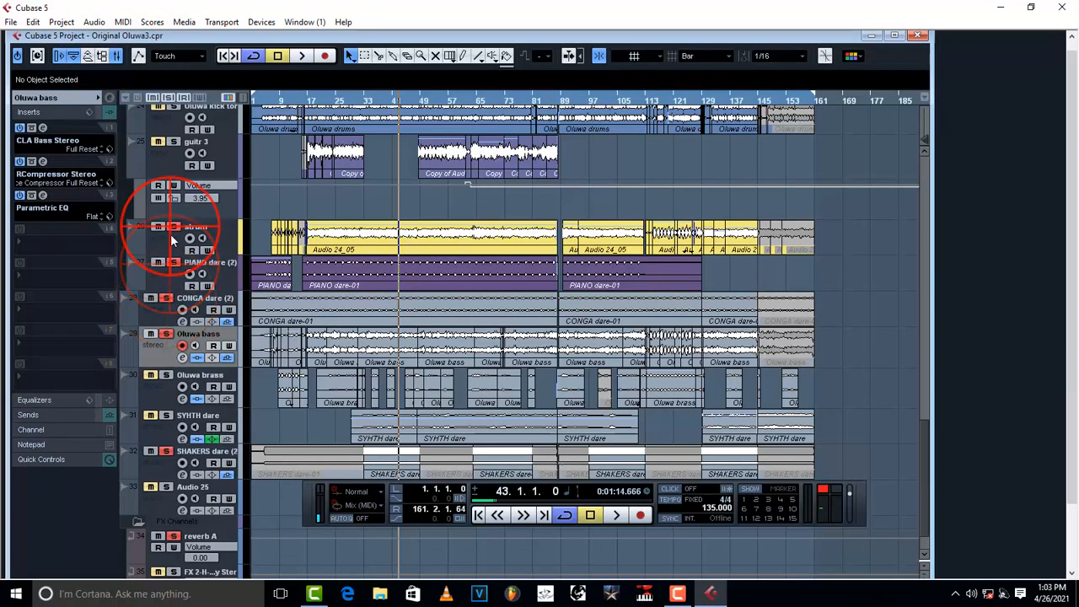
click(167, 375)
click(167, 415)
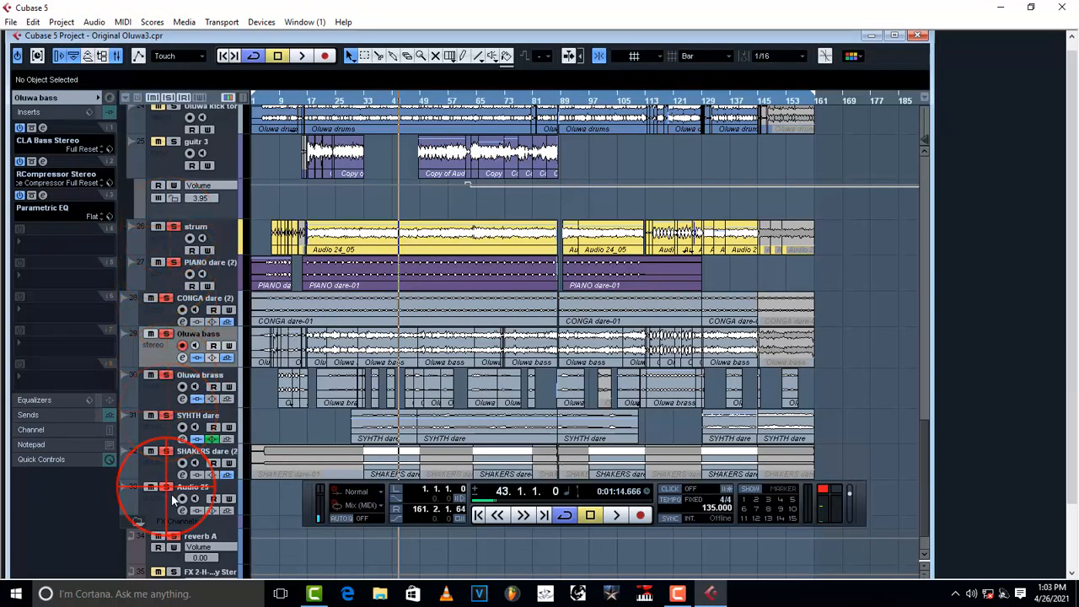
scroll(204, 487, down, 2)
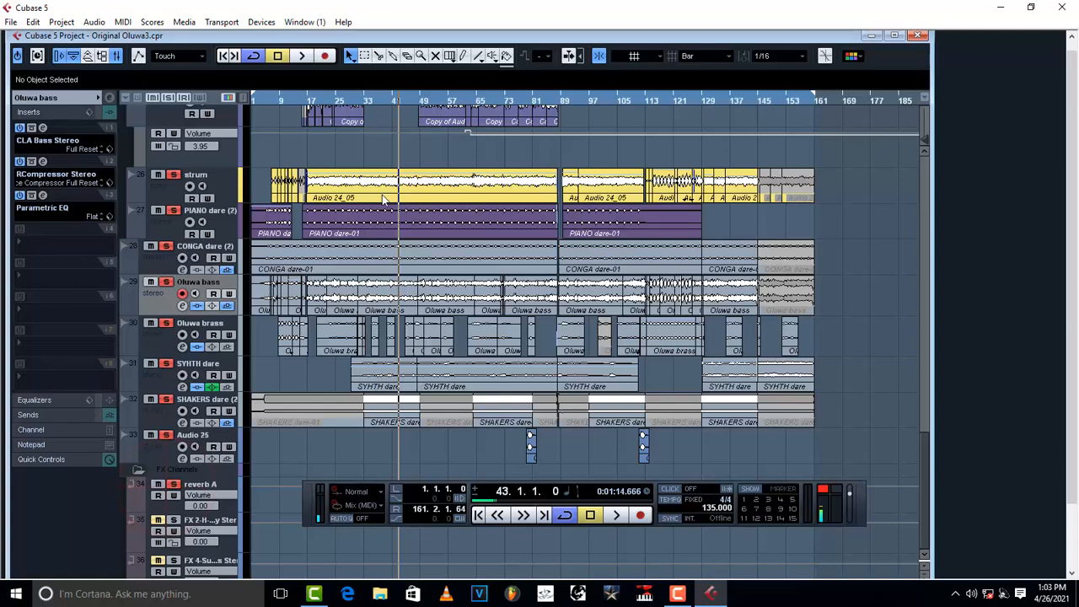
double_click(374, 36)
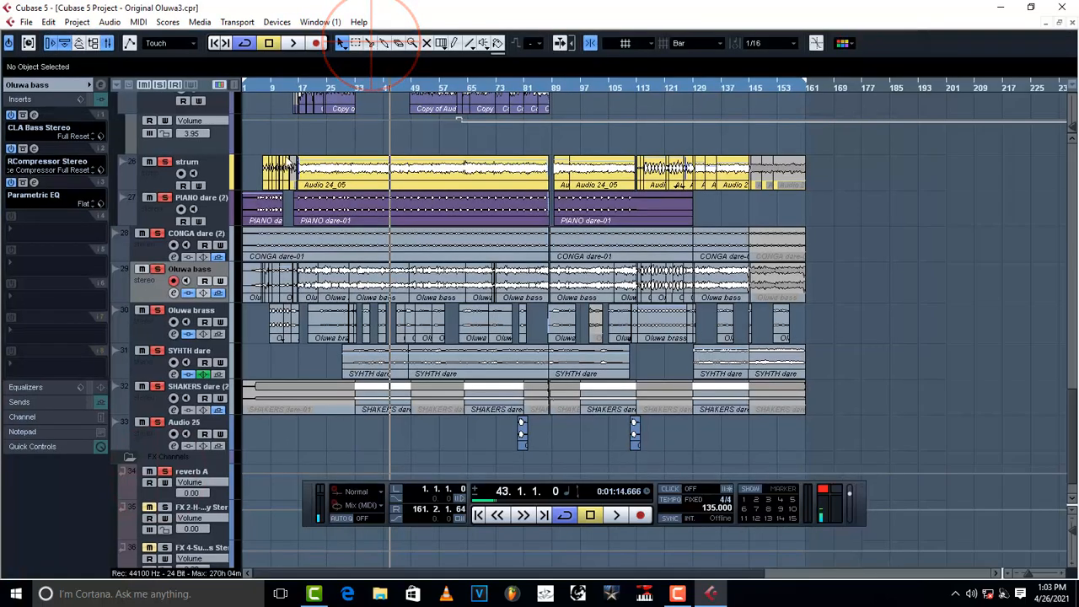
- Examine the Stereo Out input gain in Mixer 3, close the mixer and maximise the project window
click(107, 43)
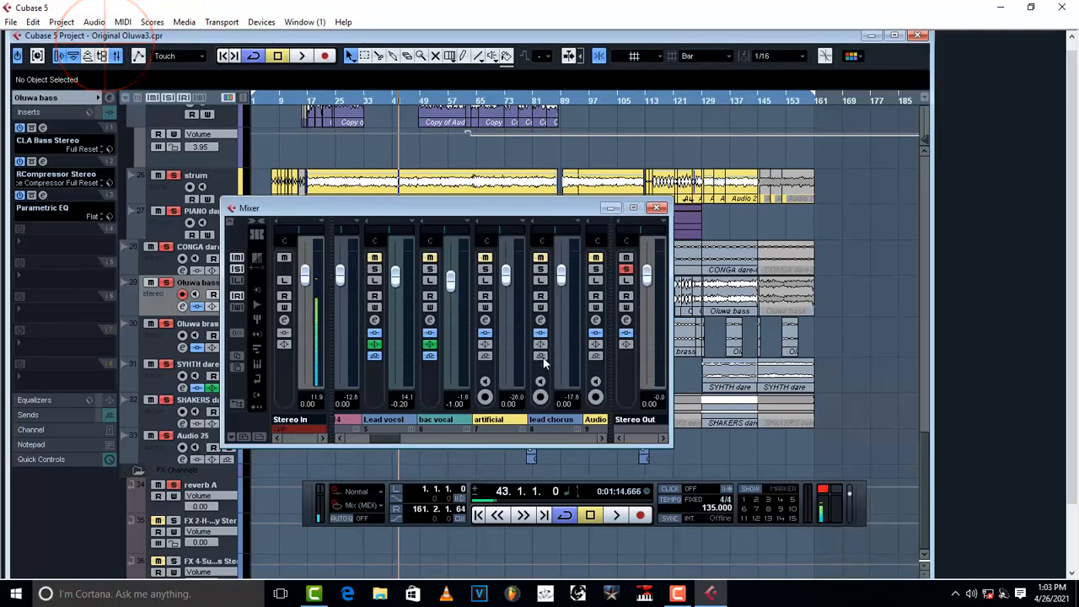
click(657, 208)
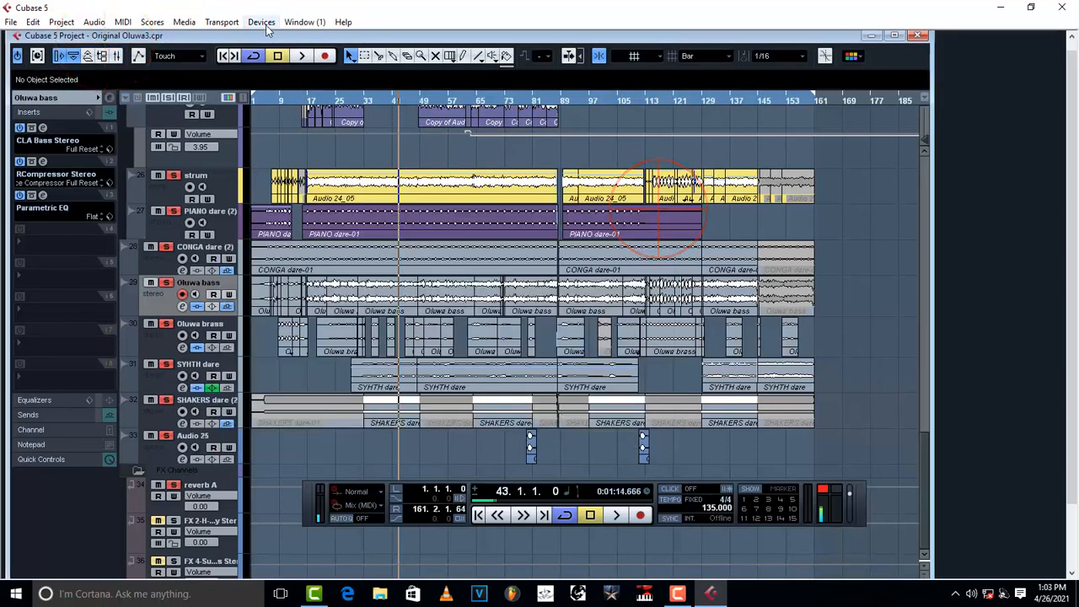
click(257, 23)
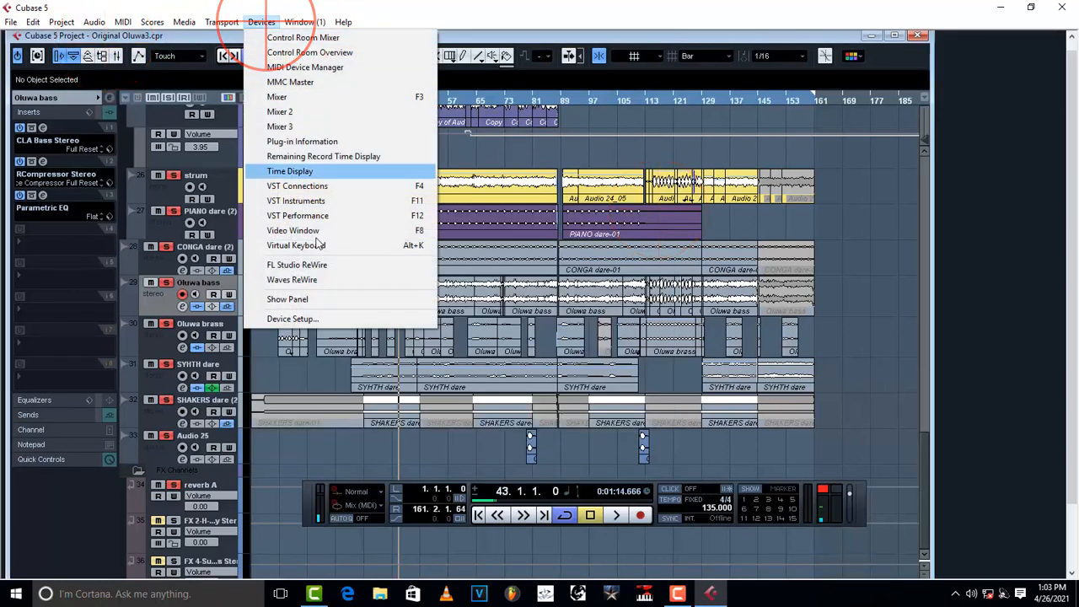
click(287, 127)
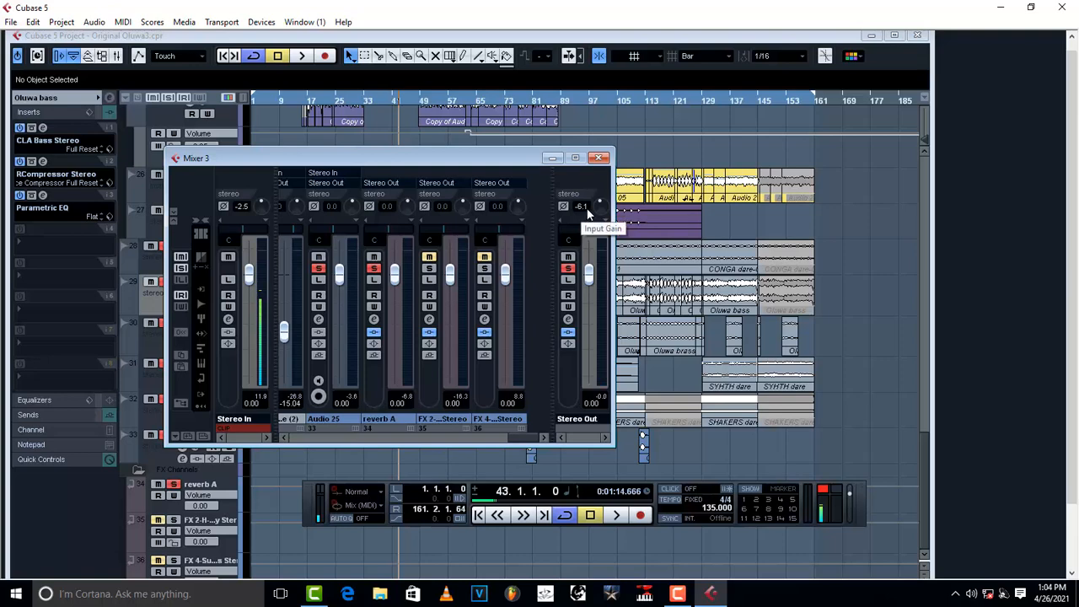
click(601, 159)
click(895, 36)
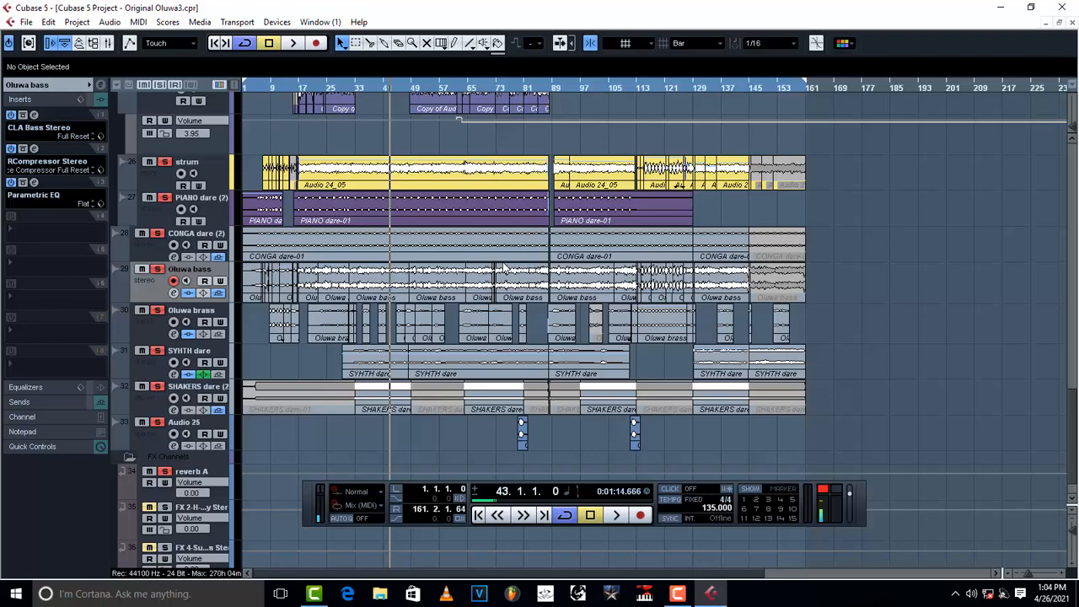
- Bring the vocal tracks at the start of the track list into view
scroll(599, 139, up, 10)
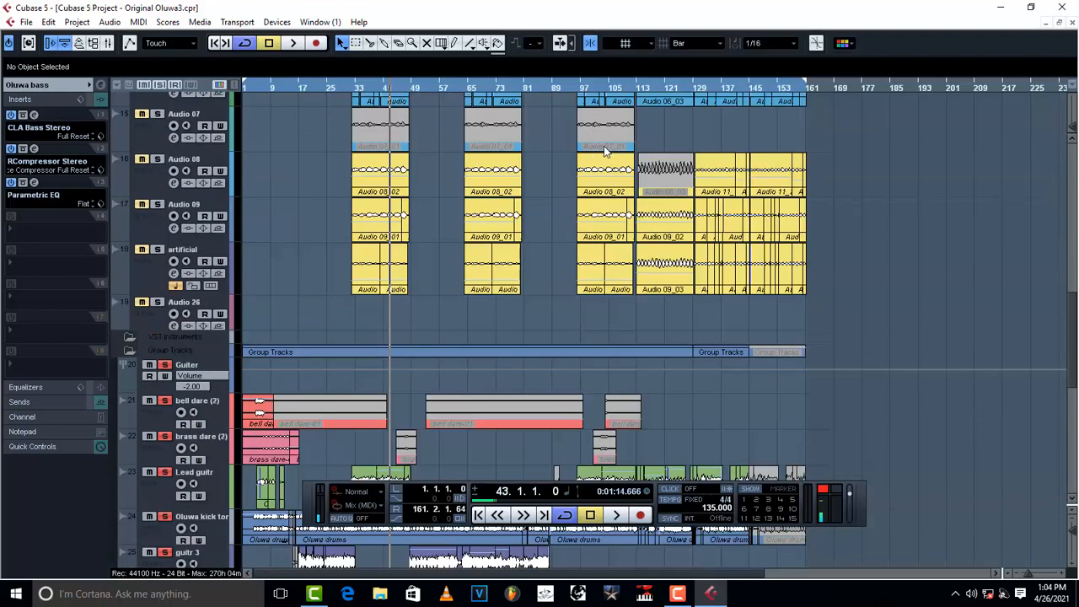
scroll(605, 106, up, 5)
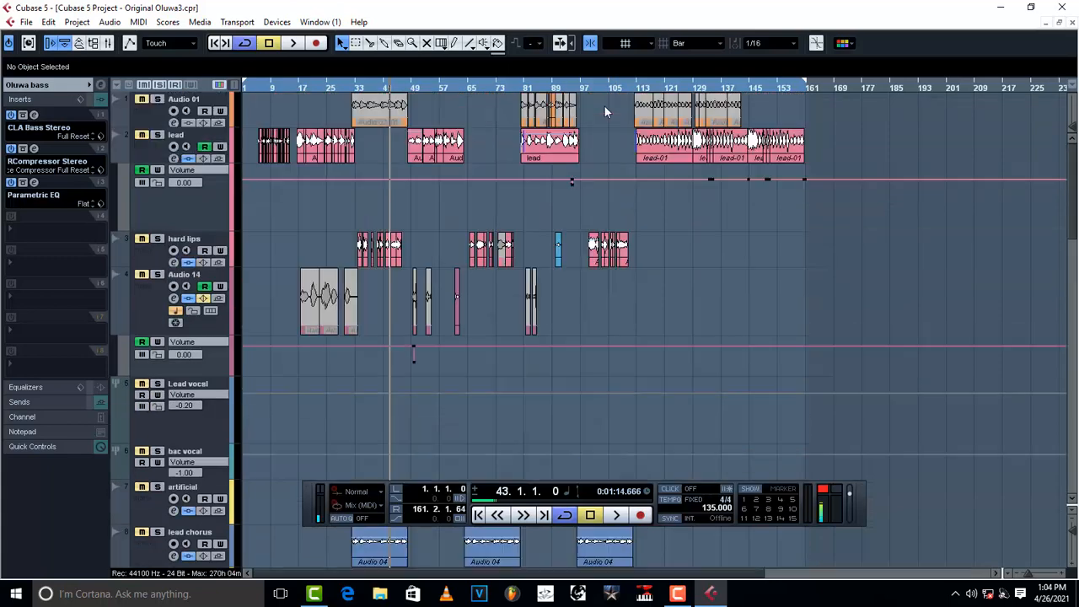